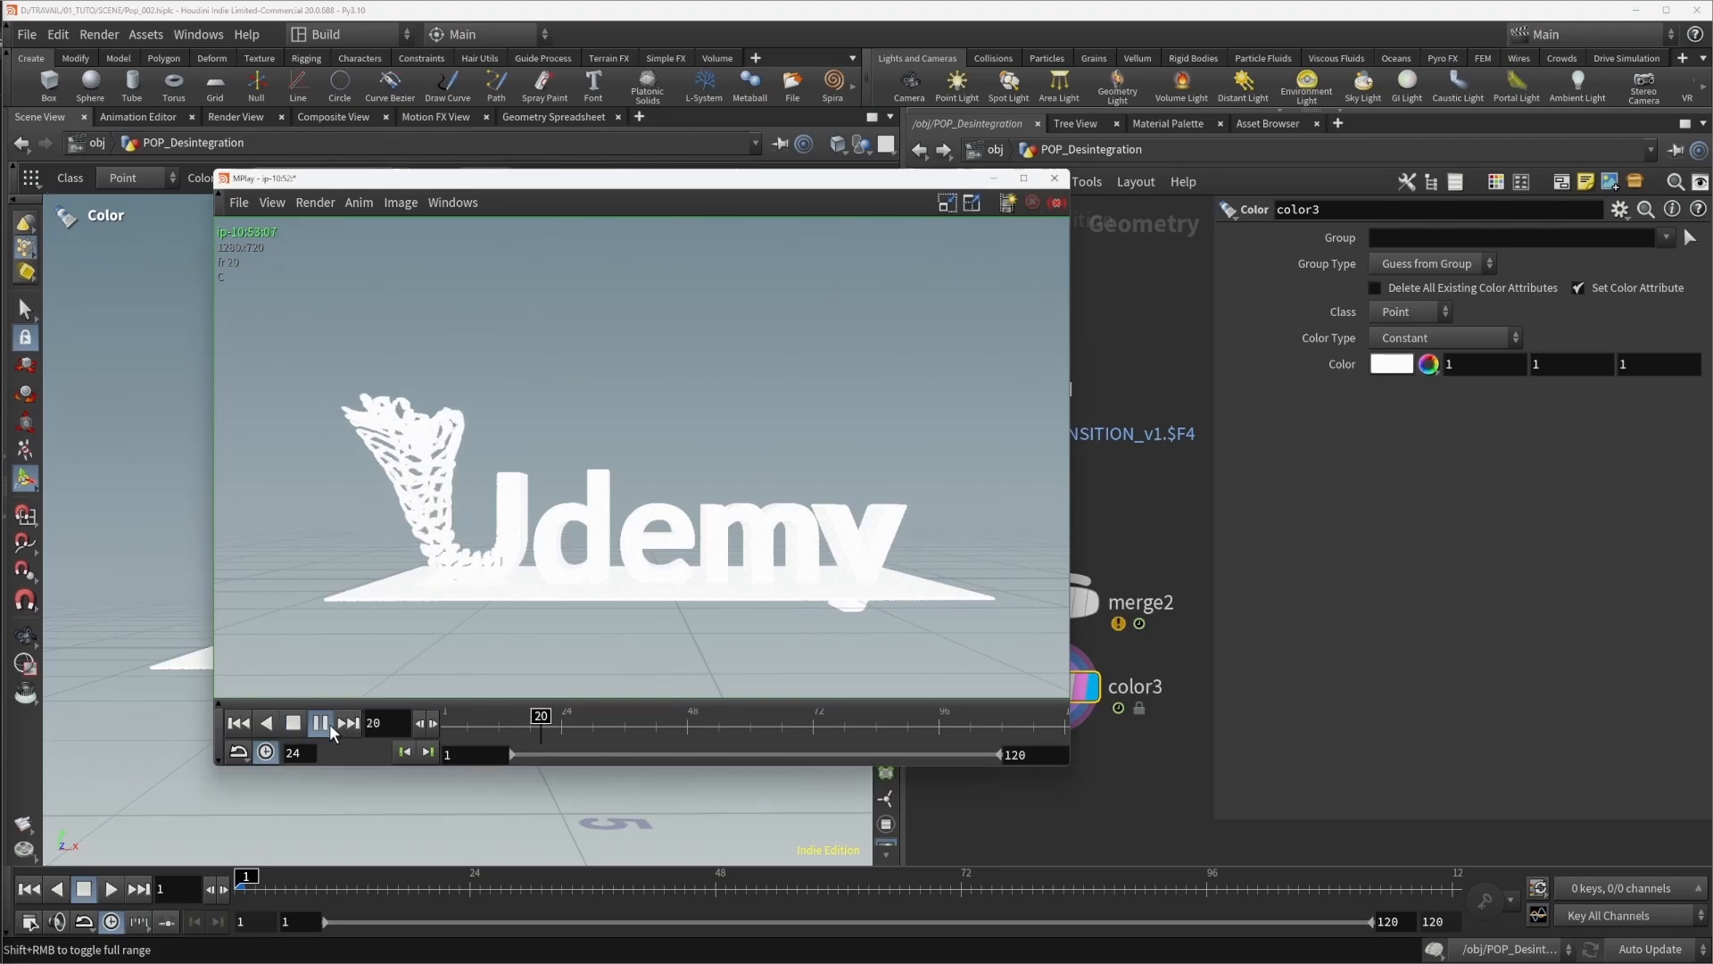
Review the Udemy disintegration preview by playing and scrubbing through its frames, and close the preview window.
left_click(326, 724)
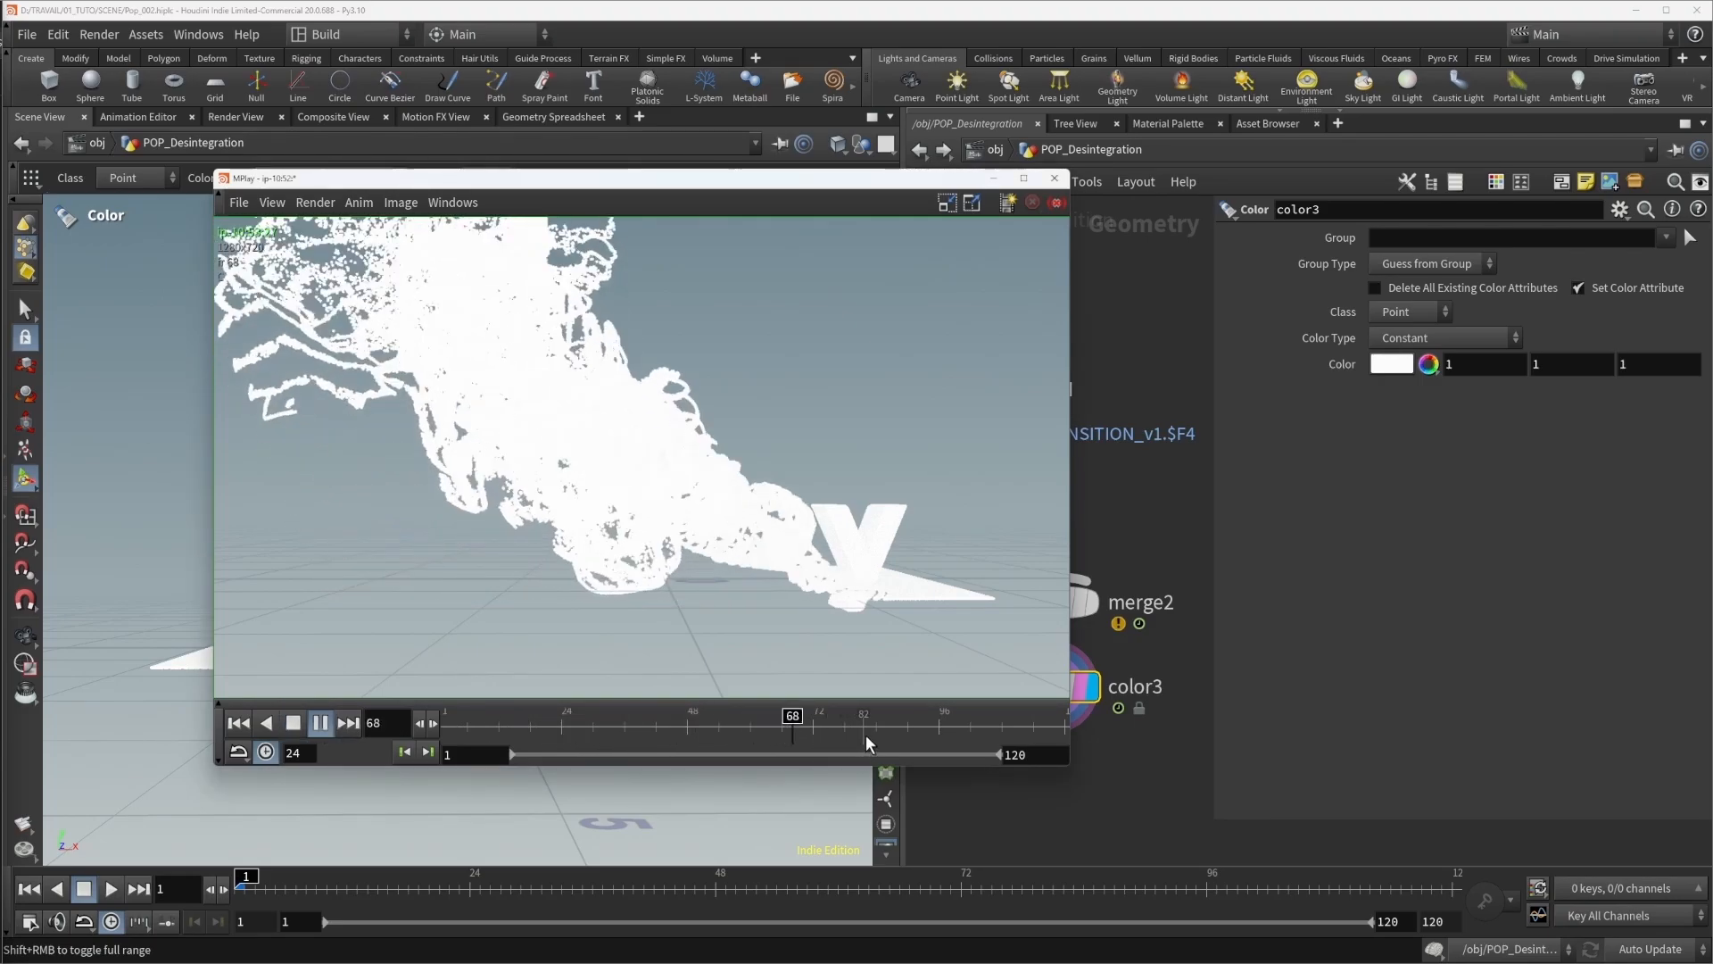
left_click(294, 730)
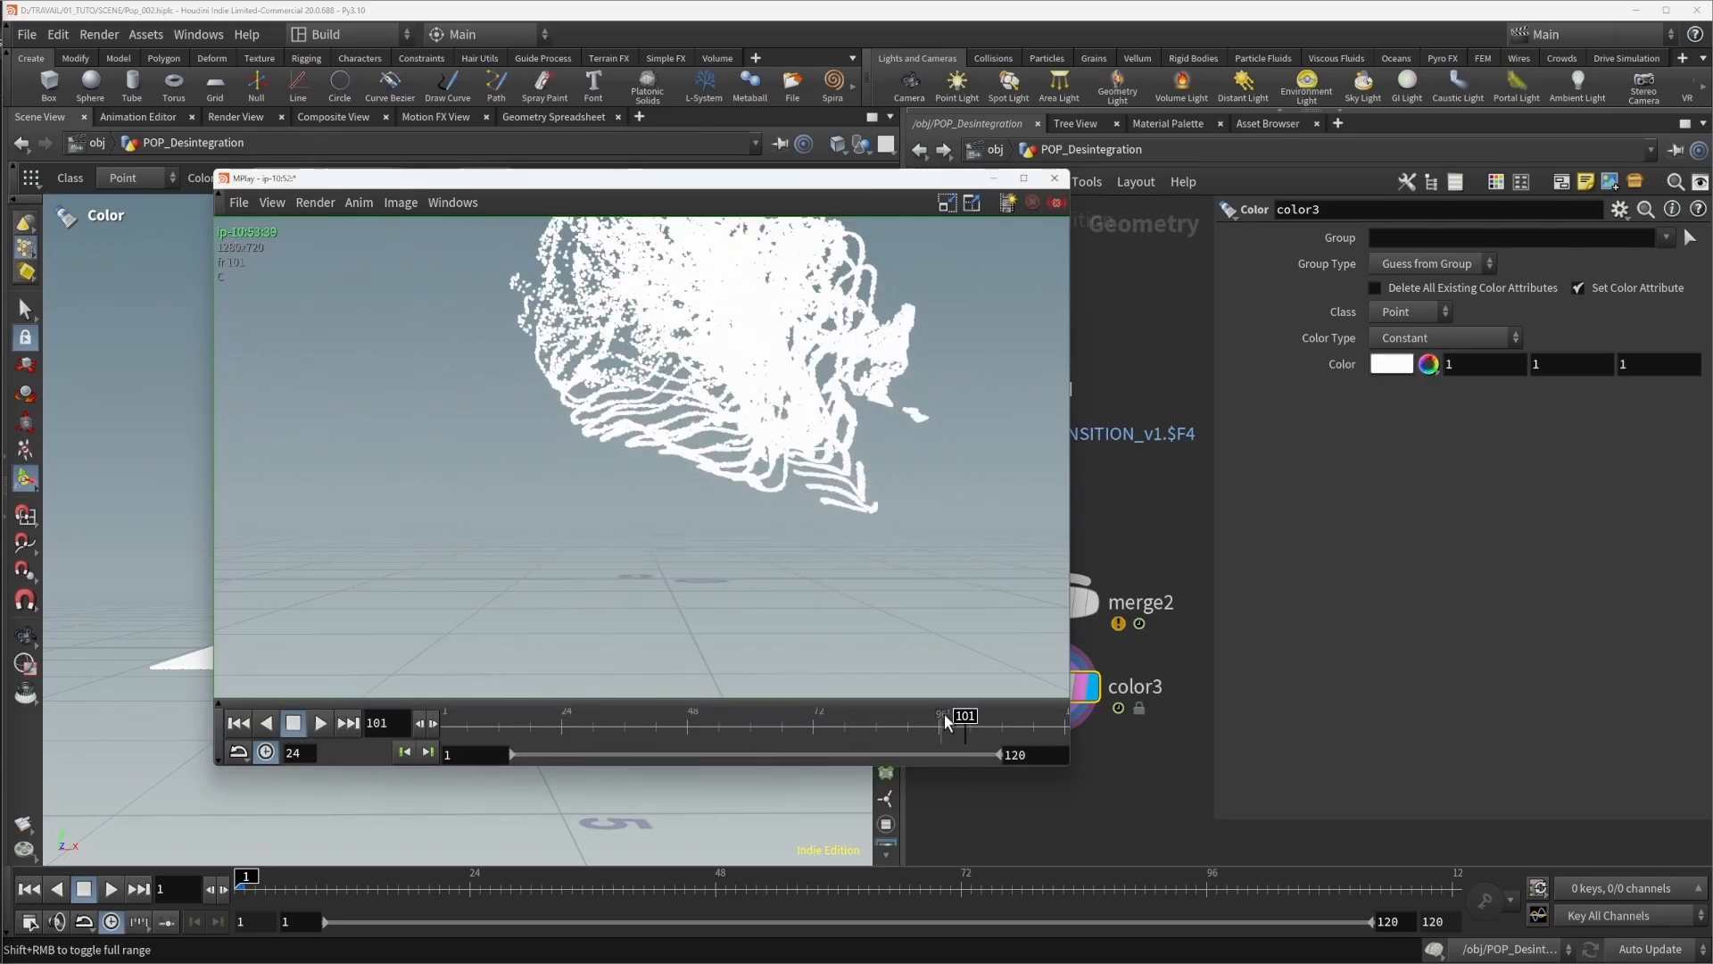
left_click_drag(962, 725, 669, 738)
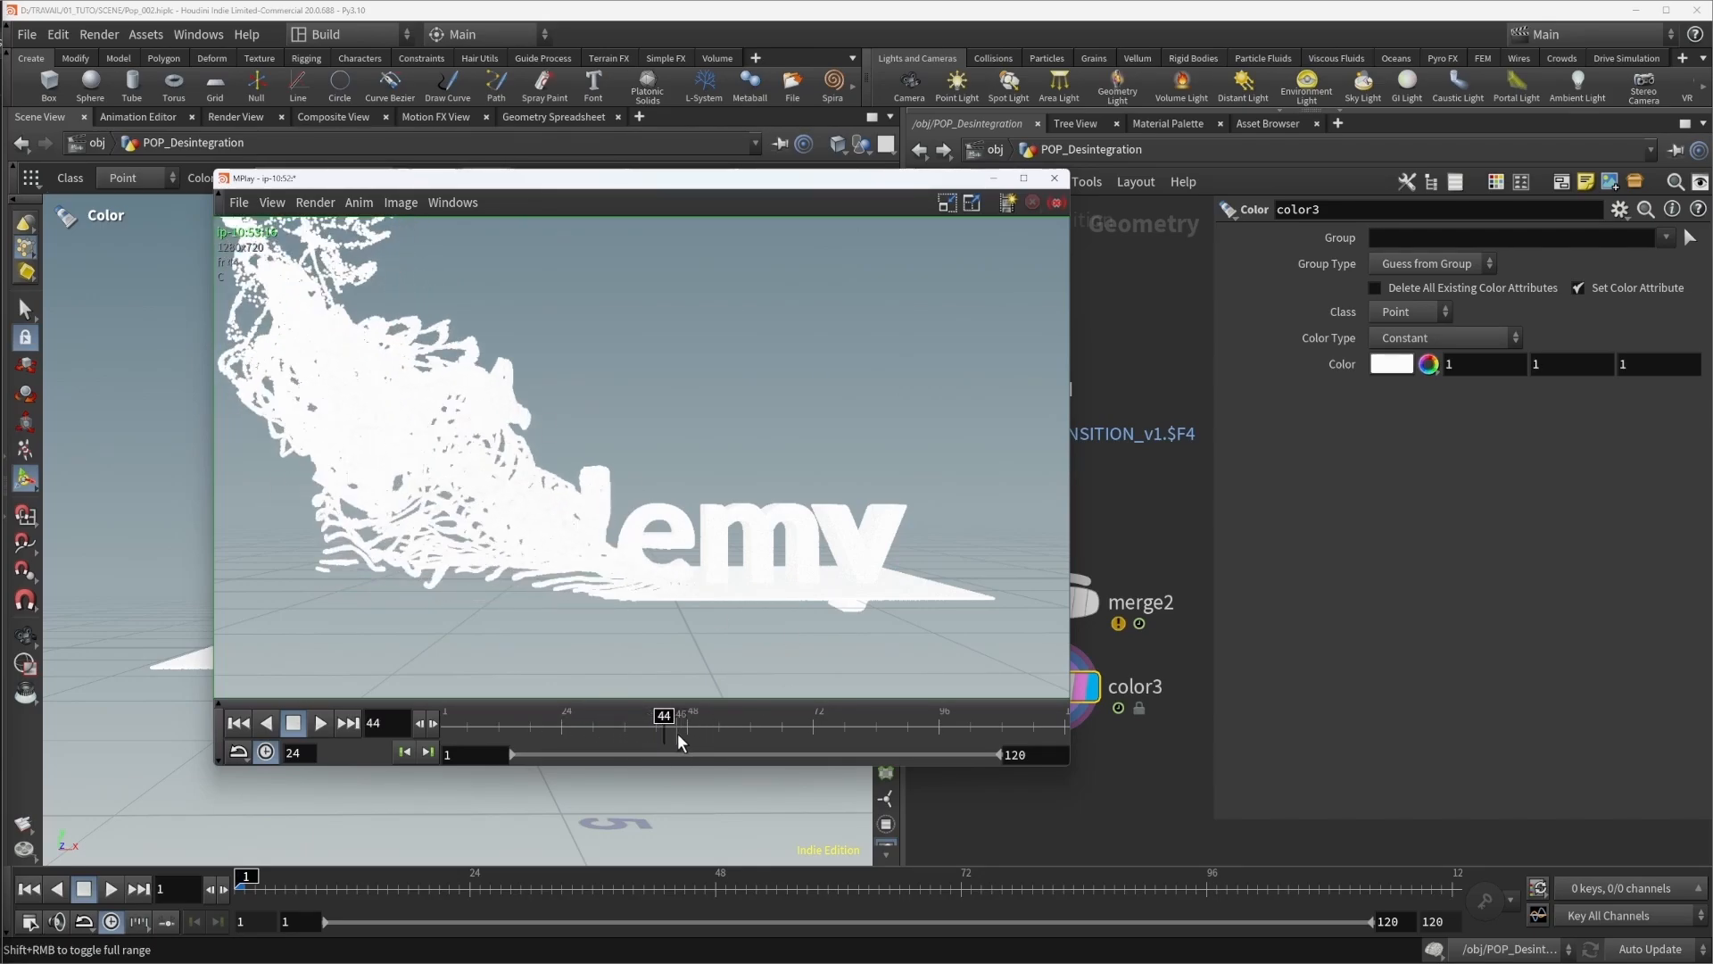
left_click_drag(658, 714, 881, 716)
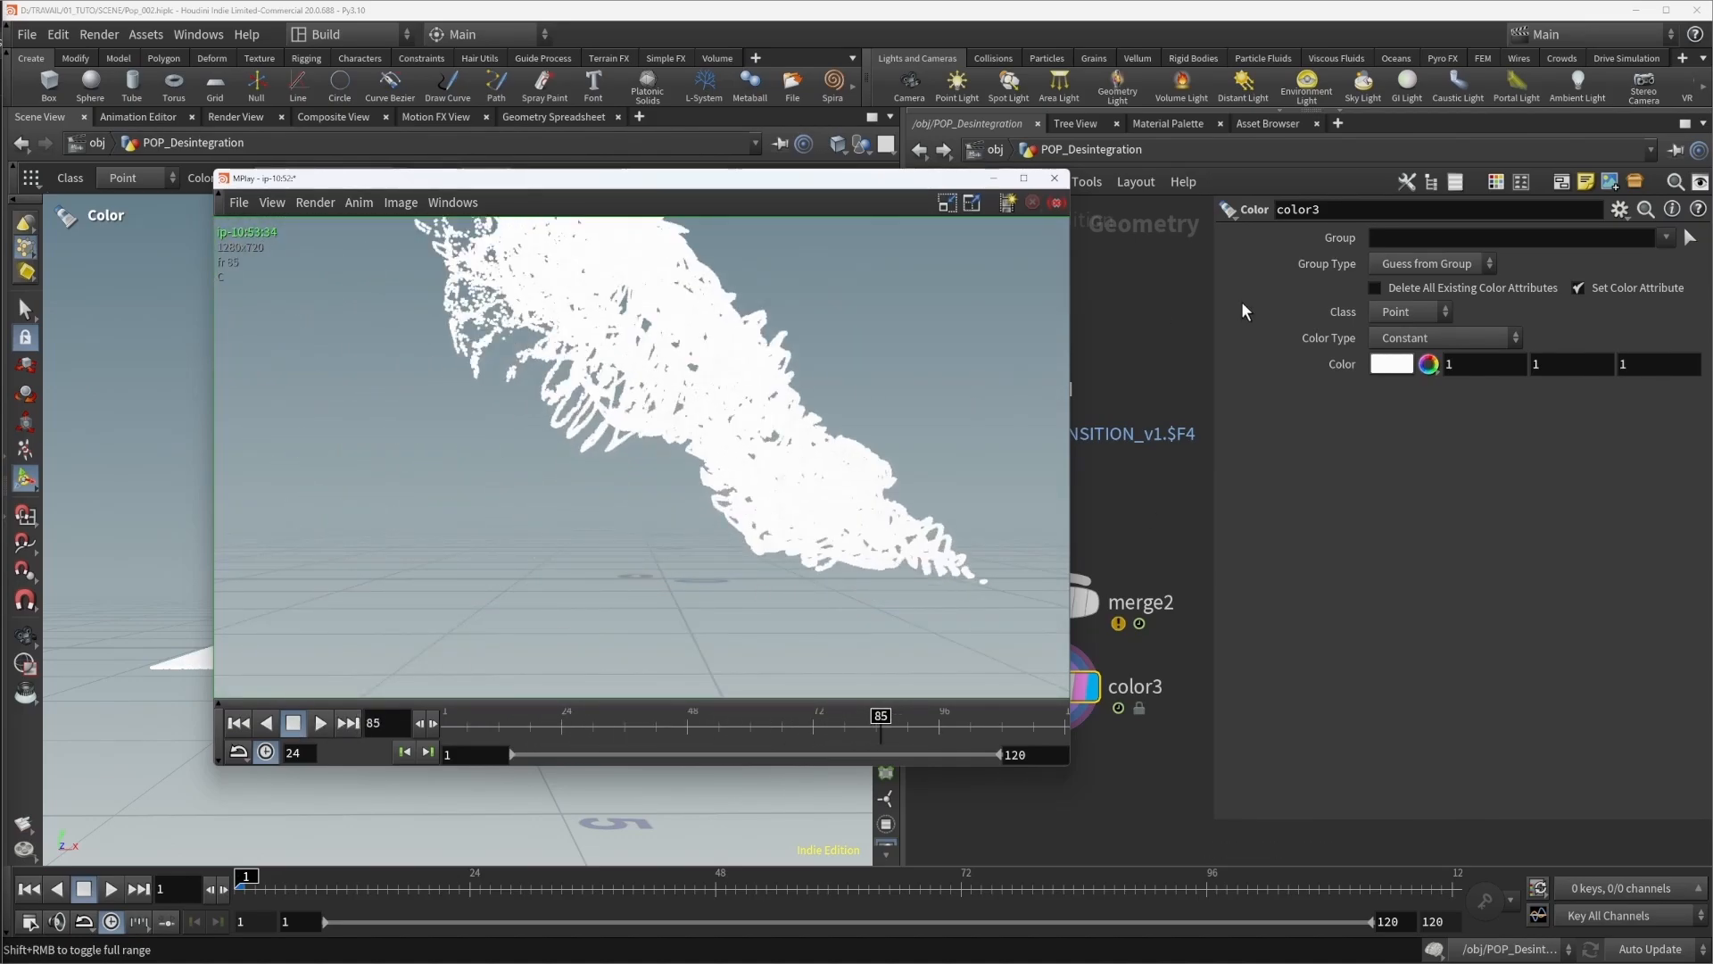
left_click(1055, 178)
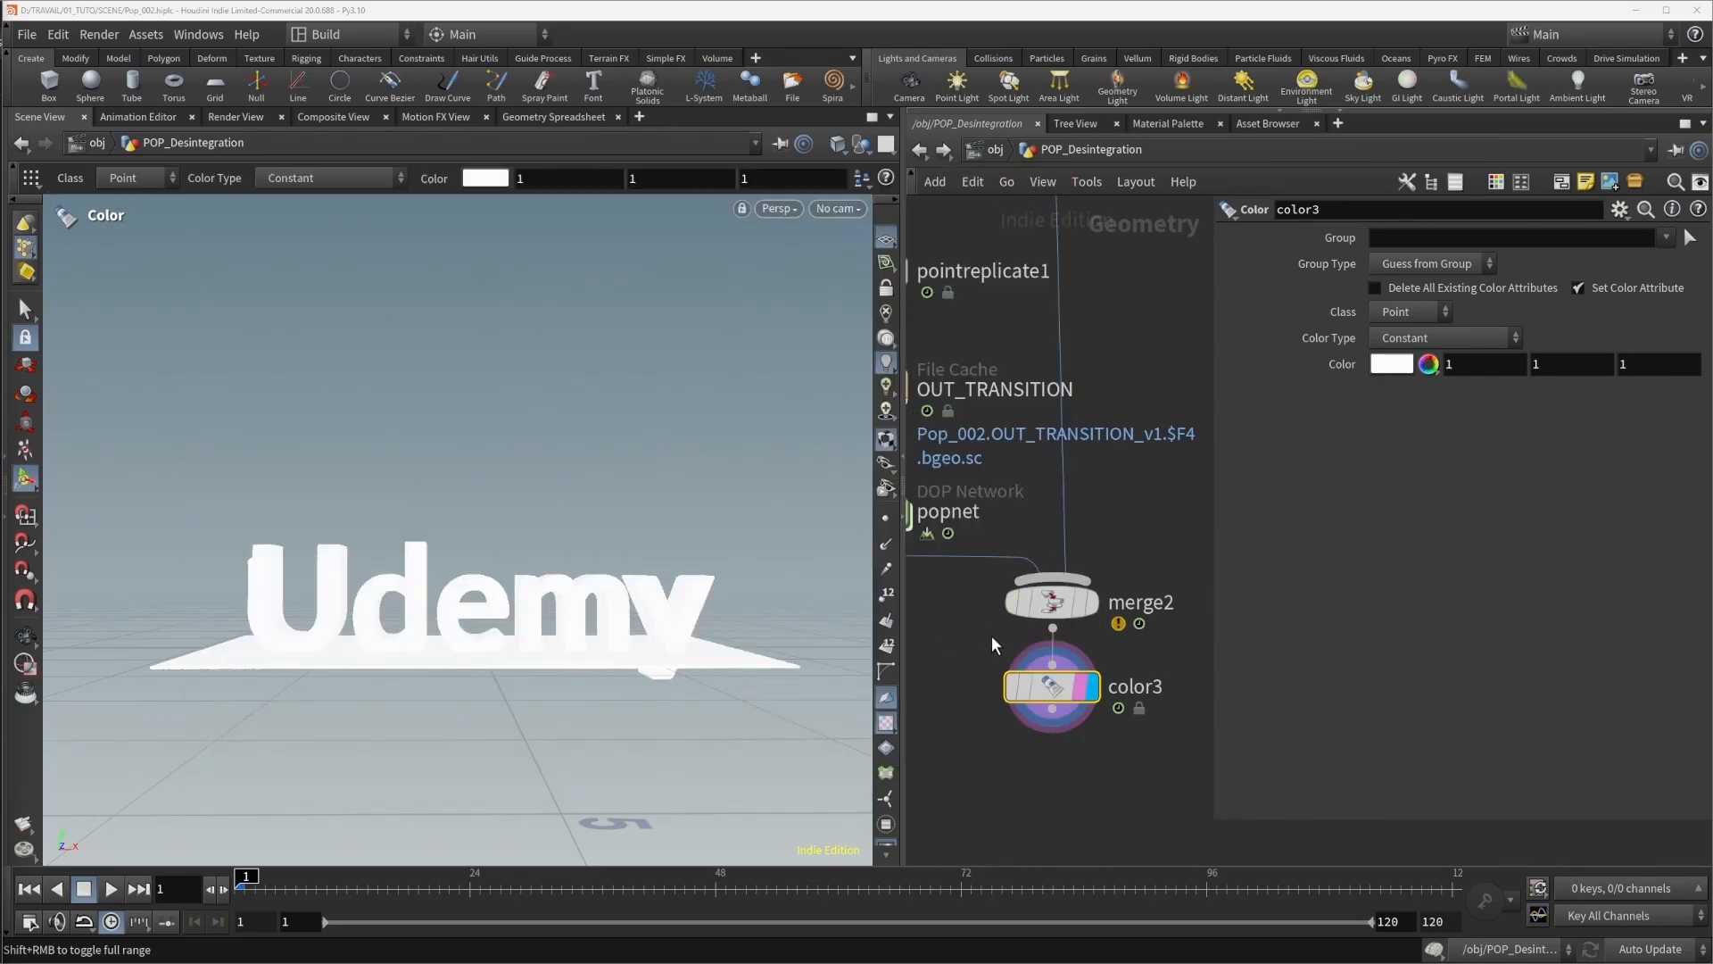
Go inside the popnet DOP network that feeds merge2.
scroll(1042, 652, "down", 4)
middle_click_drag(967, 630, 1032, 612)
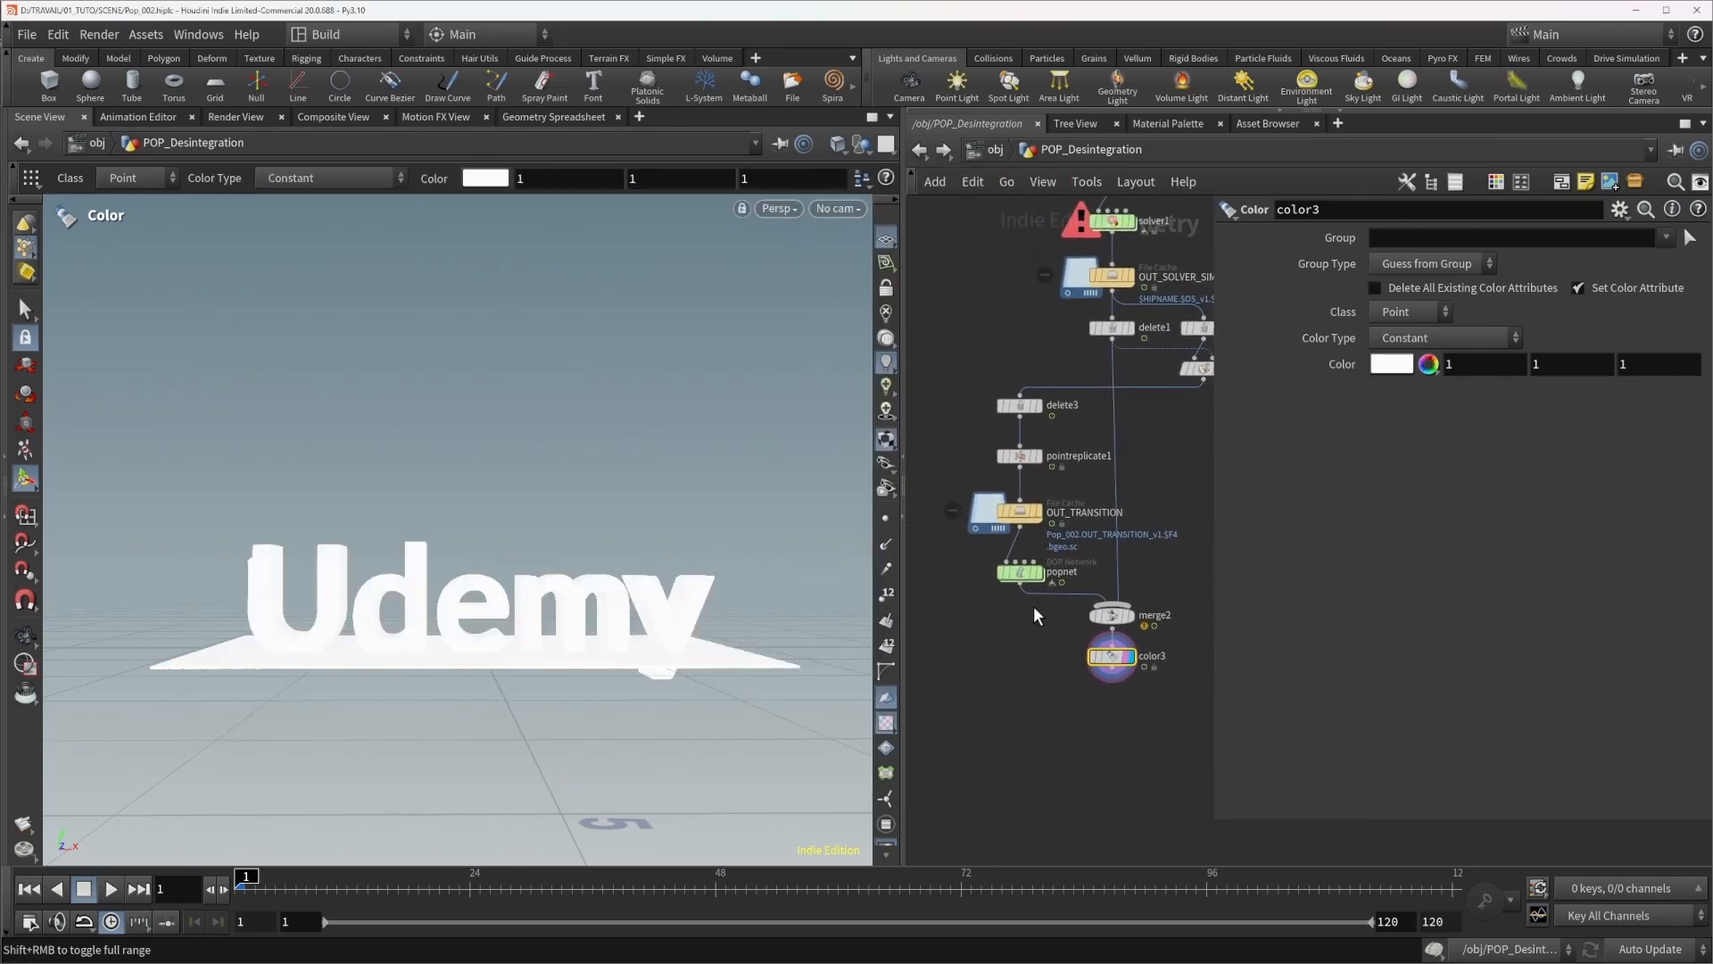
scroll(1022, 589, "up", 4)
double_click(1014, 605)
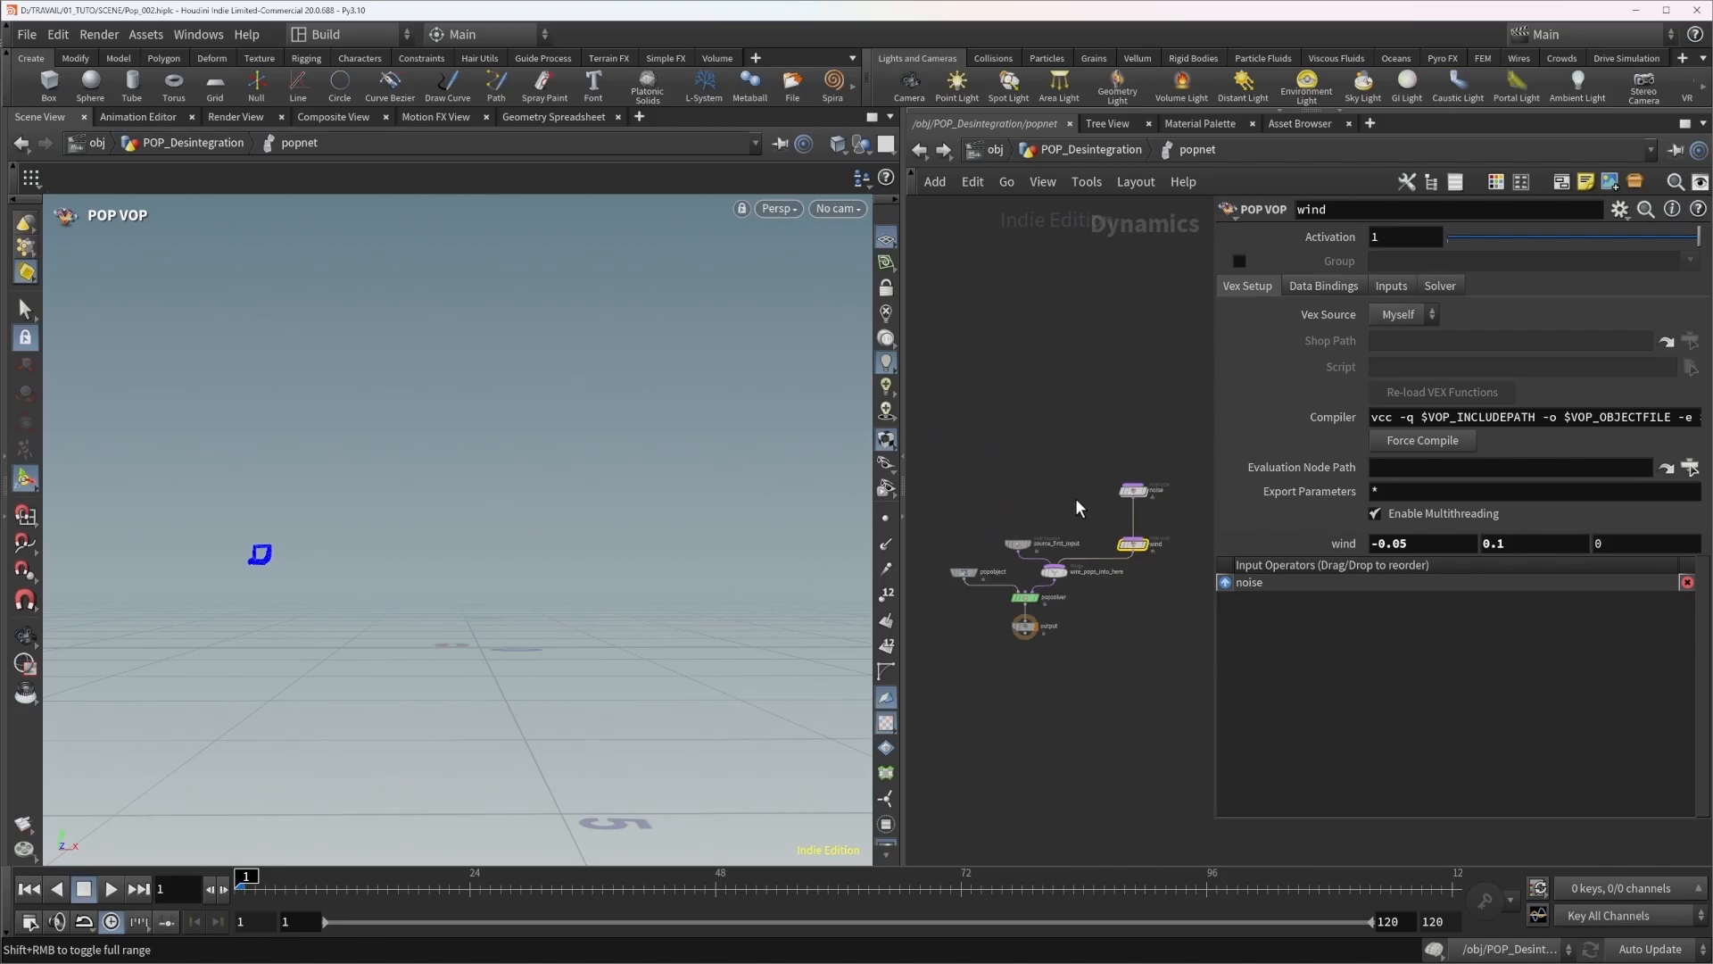
Add a POP VOP node to the particle network and place it above the noise node.
scroll(1096, 522, "up", 2)
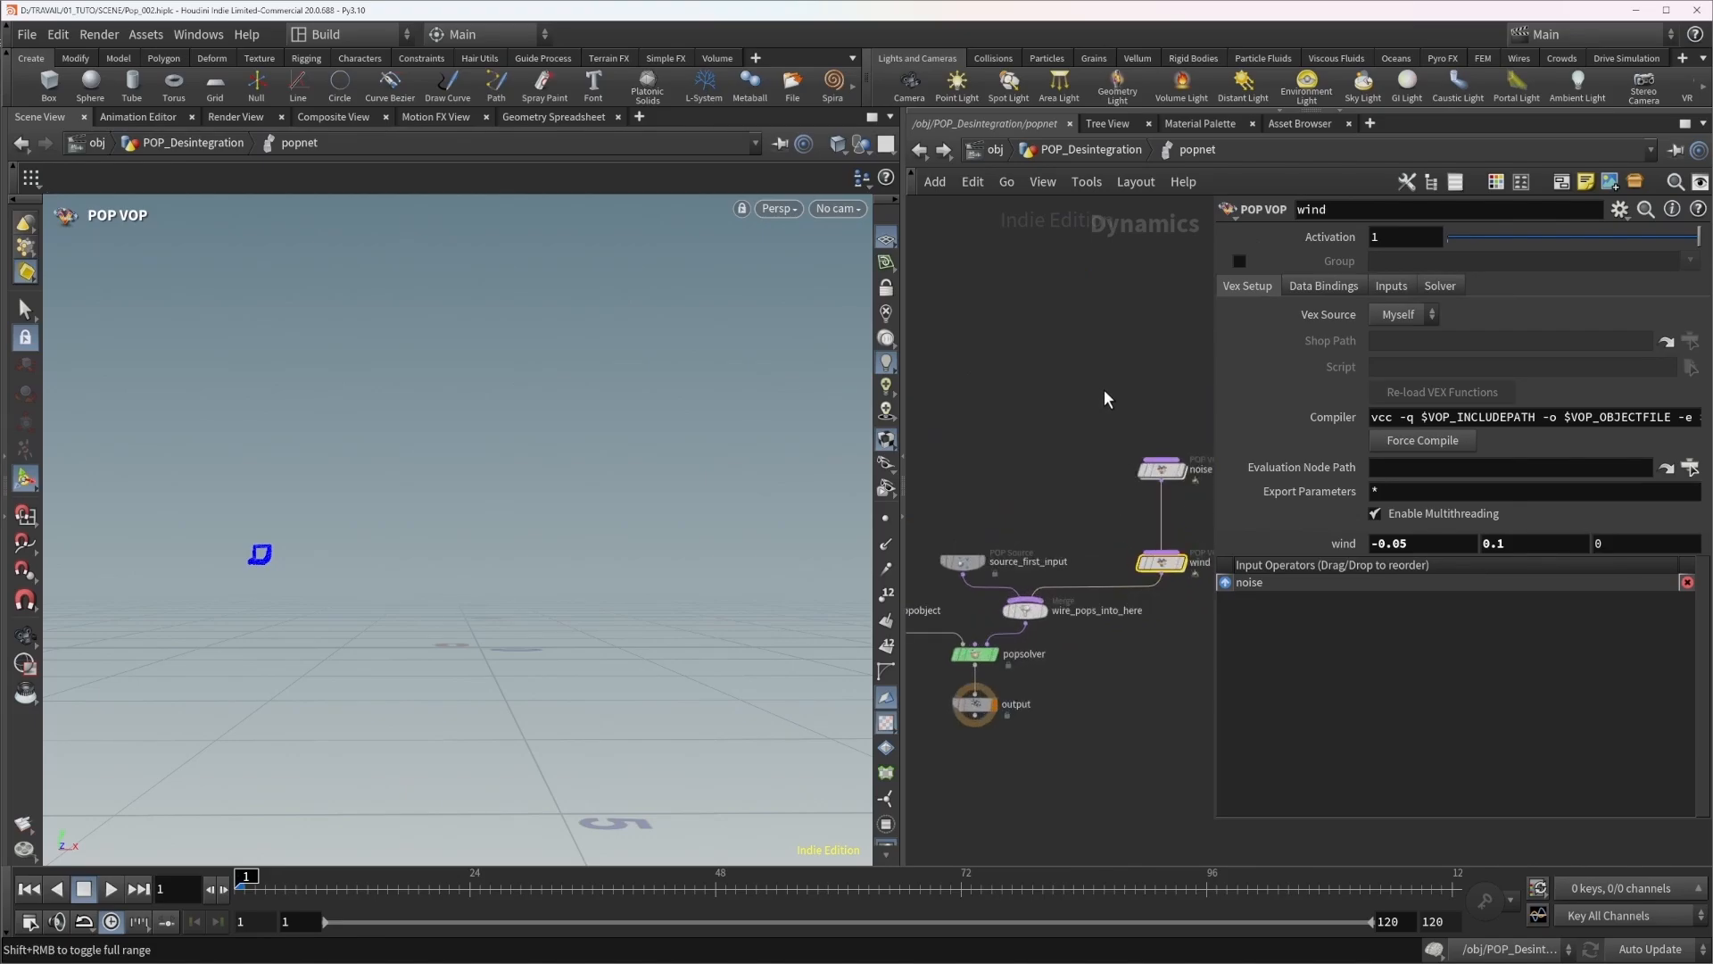
middle_click_drag(1105, 398, 1025, 393)
mouse_move(1081, 471)
left_mouse_down()
mouse_move(1078, 455)
mouse_move(1084, 468)
left_mouse_up()
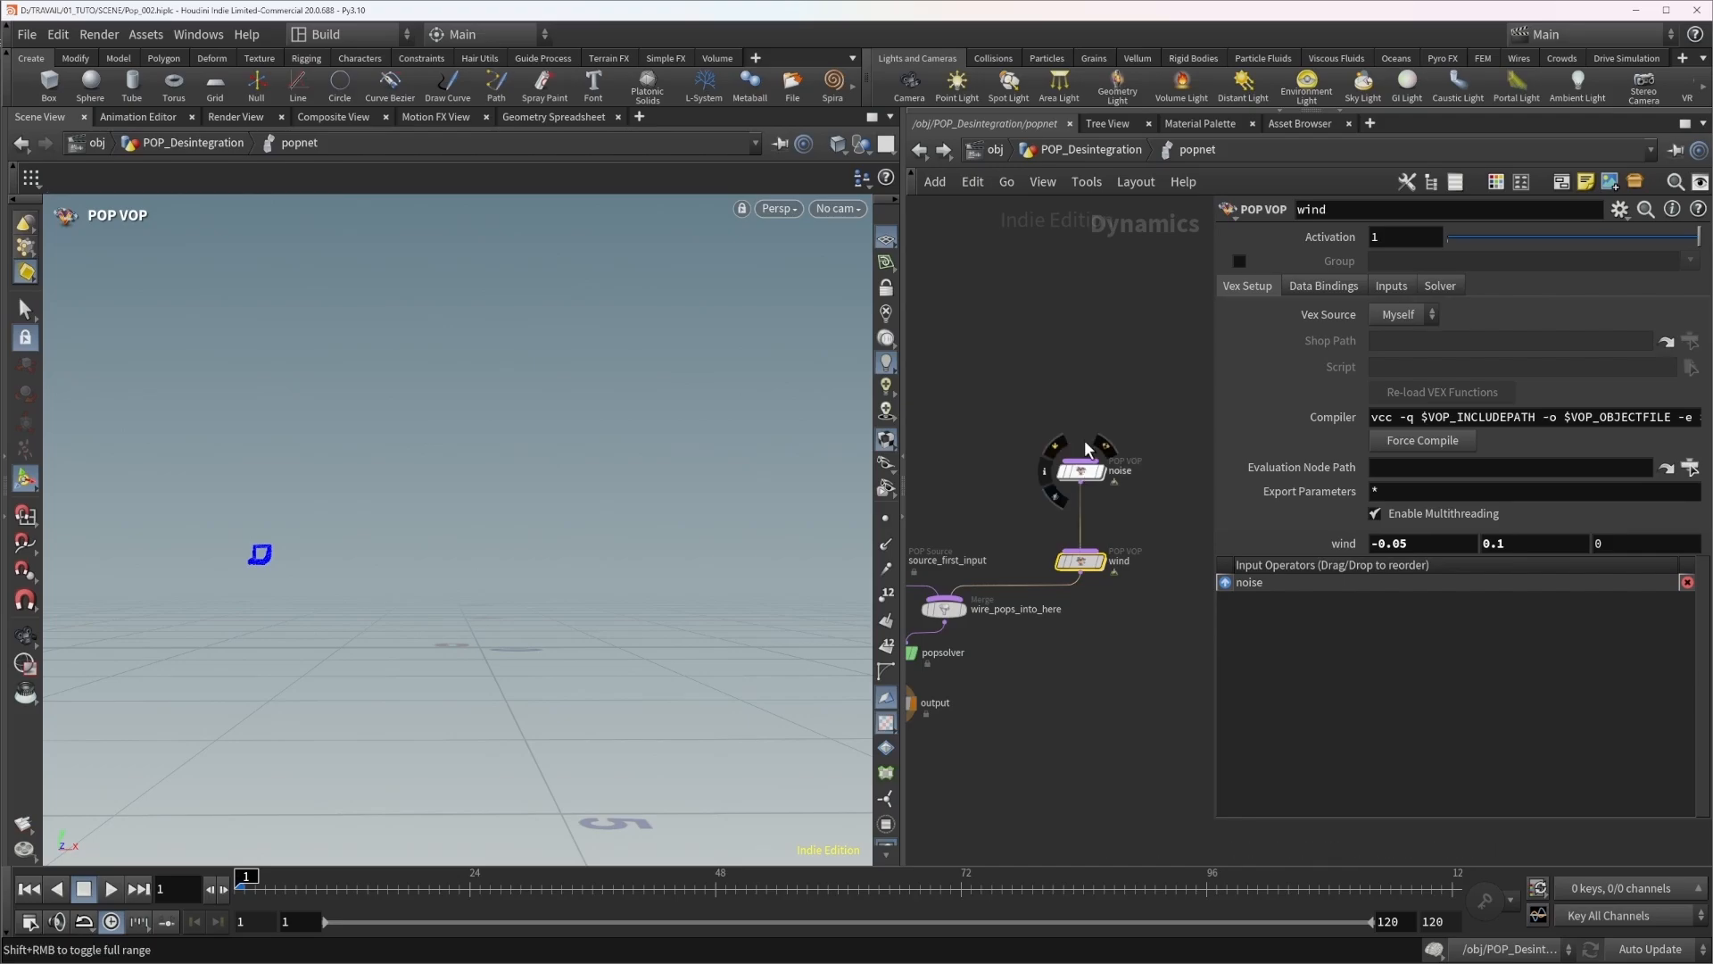
key("Tab")
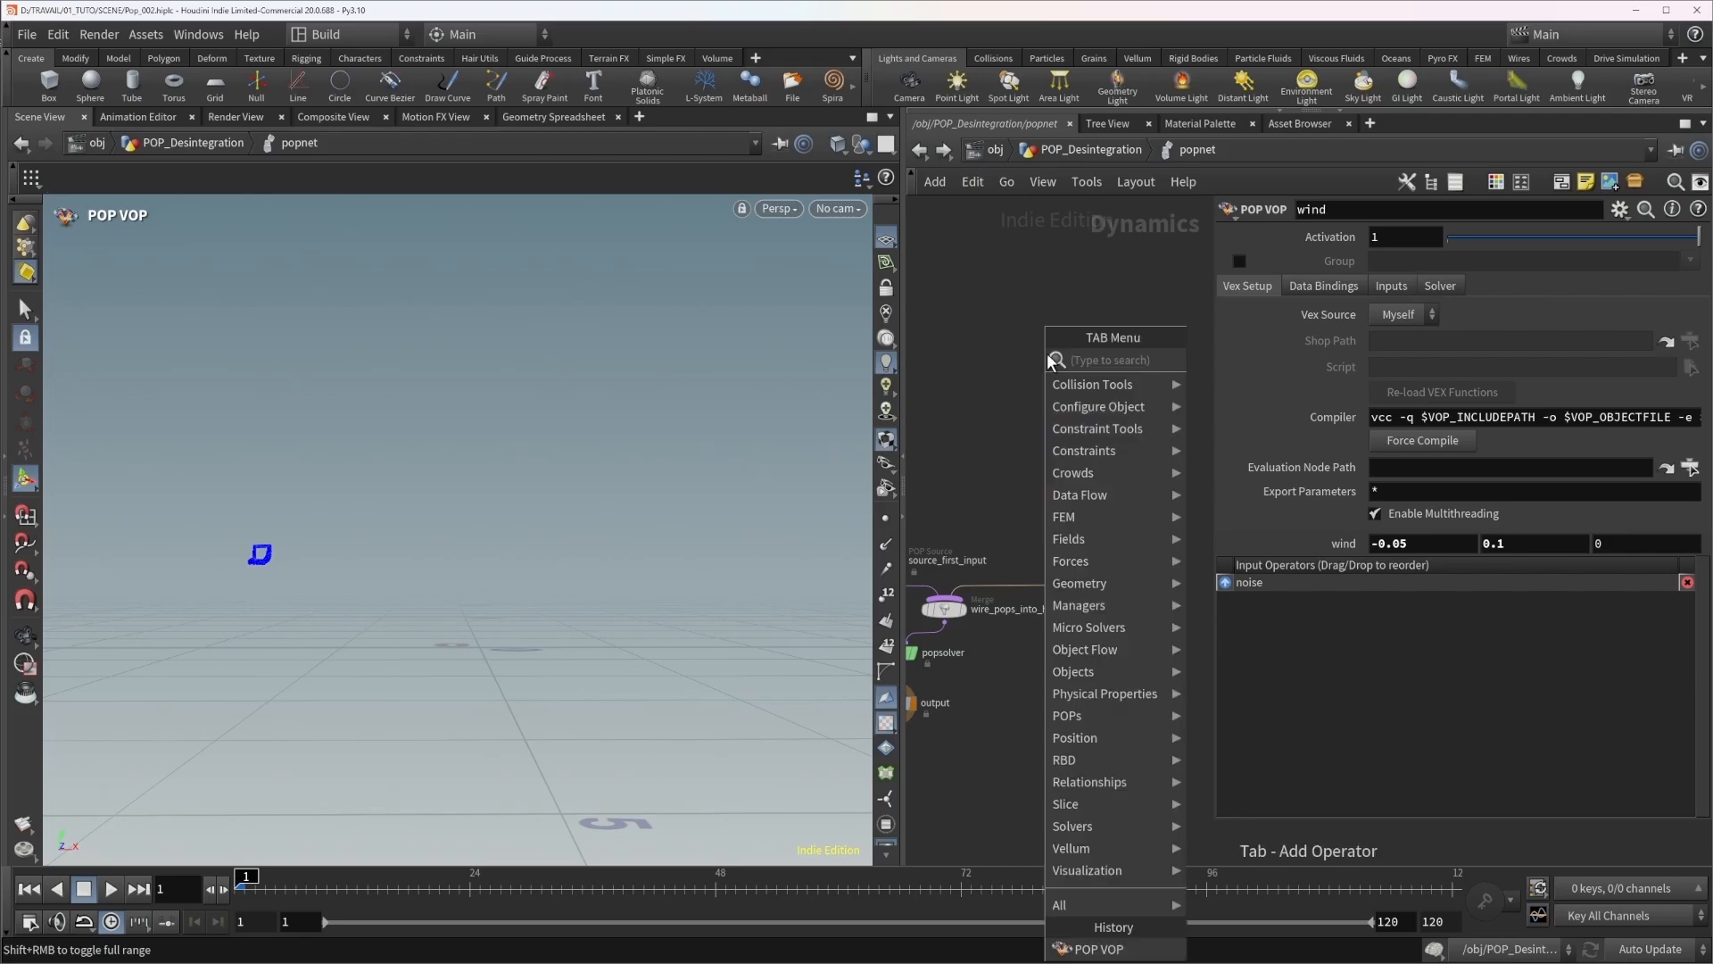
type("pop vop")
key("Return")
left_click(1048, 354)
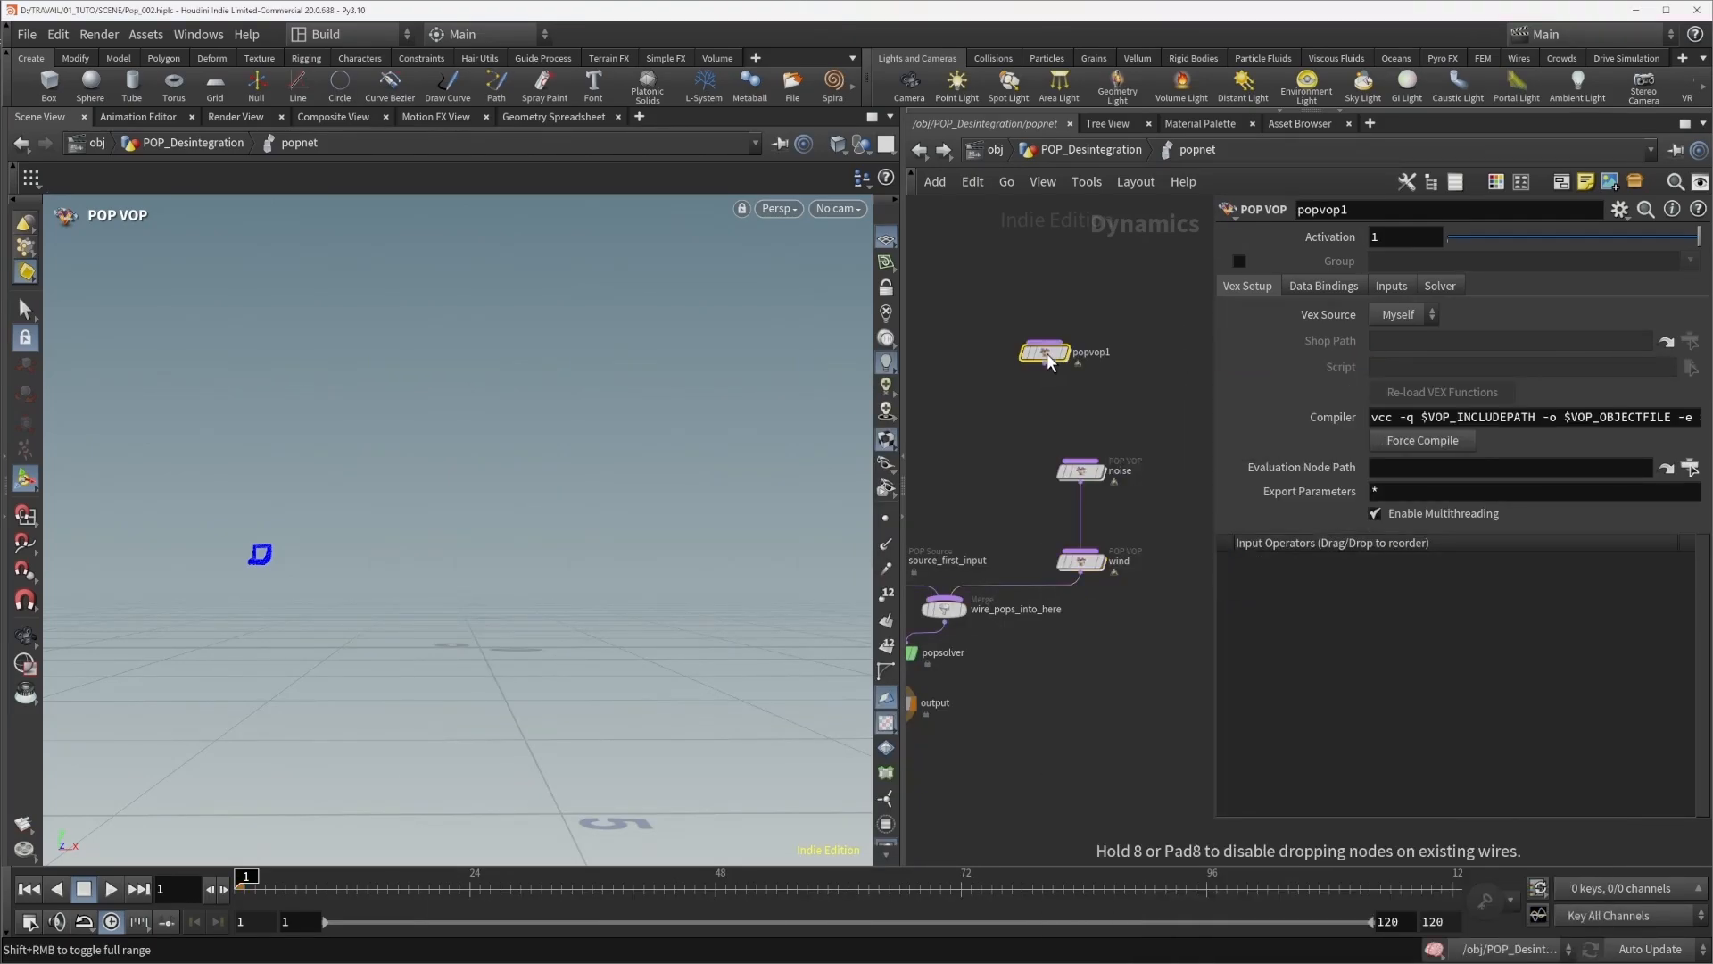
left_click_drag(1047, 351, 1086, 330)
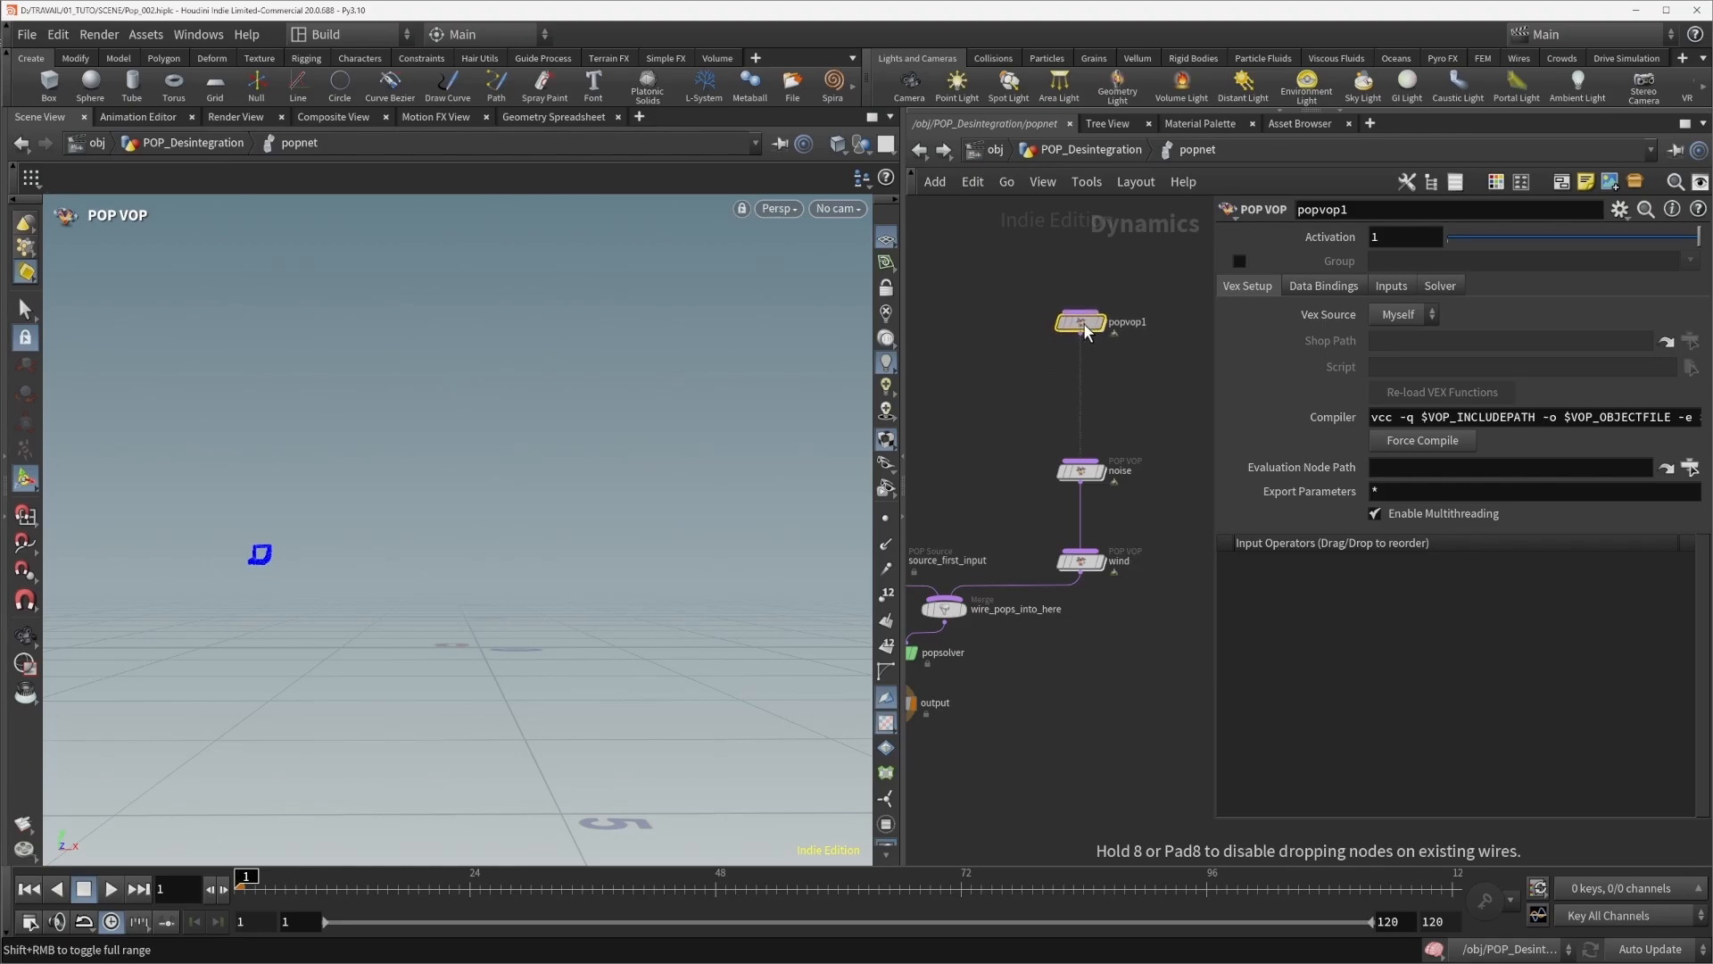
Widen the network editor by shrinking both the scene view and the parameter area.
left_click_drag(903, 500, 658, 499)
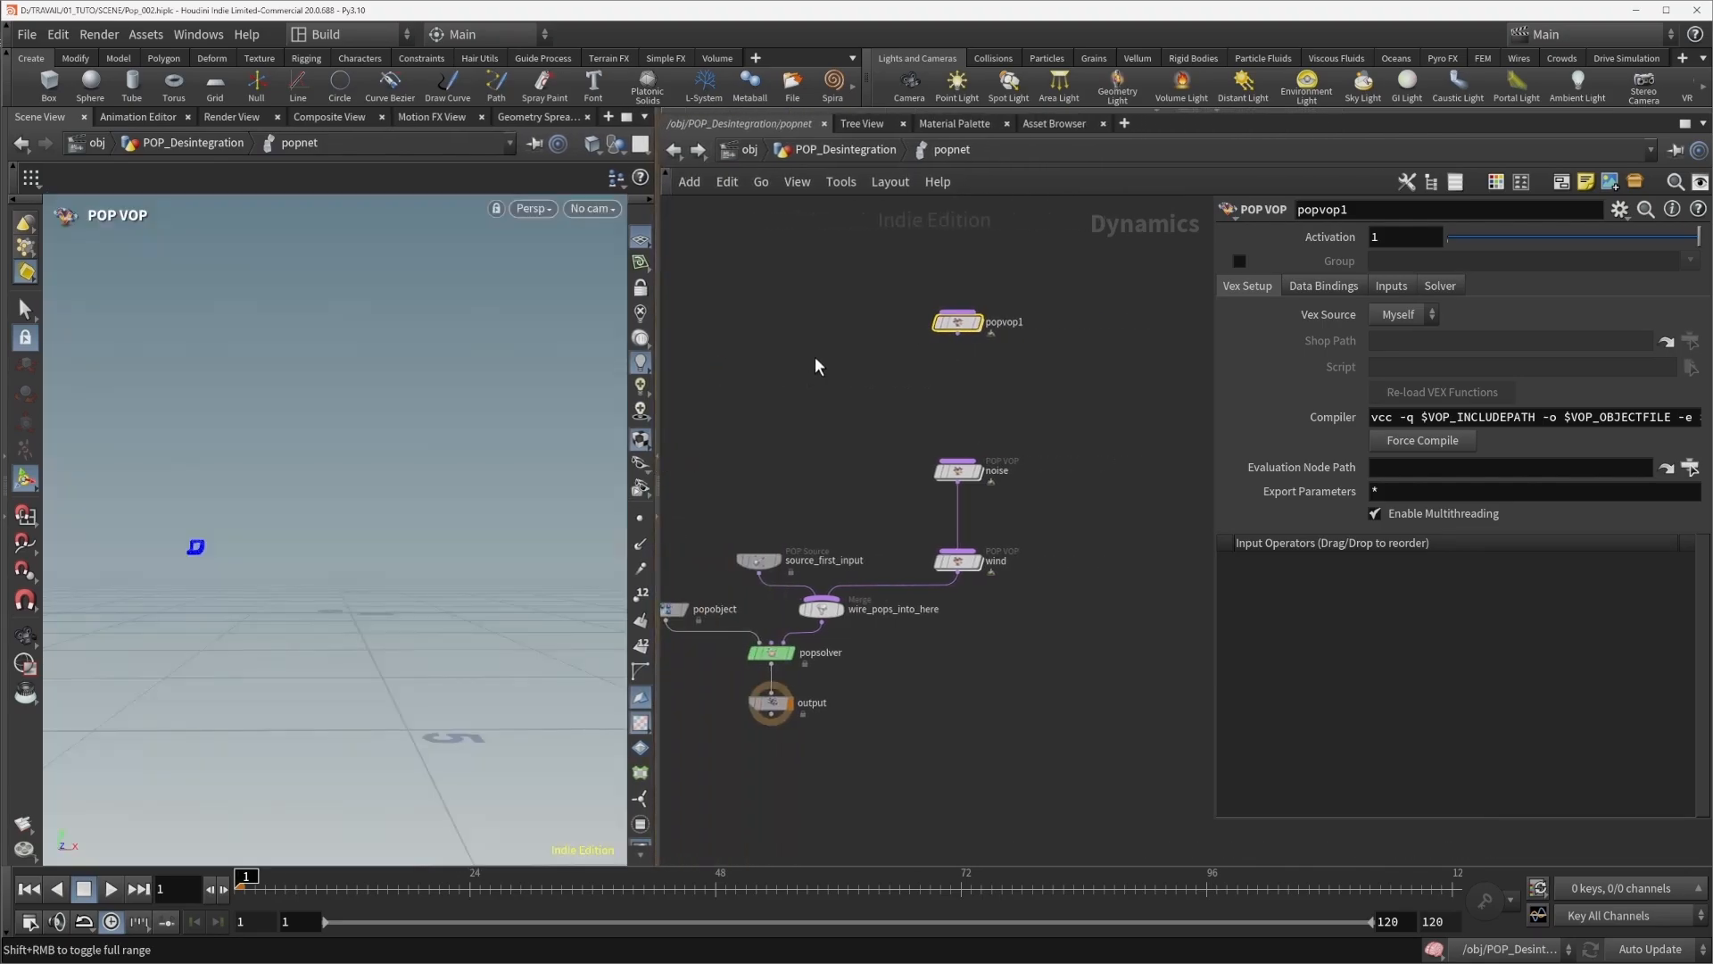
middle_click_drag(816, 359, 726, 332)
left_click(1209, 366)
left_click_drag(1214, 367, 1285, 364)
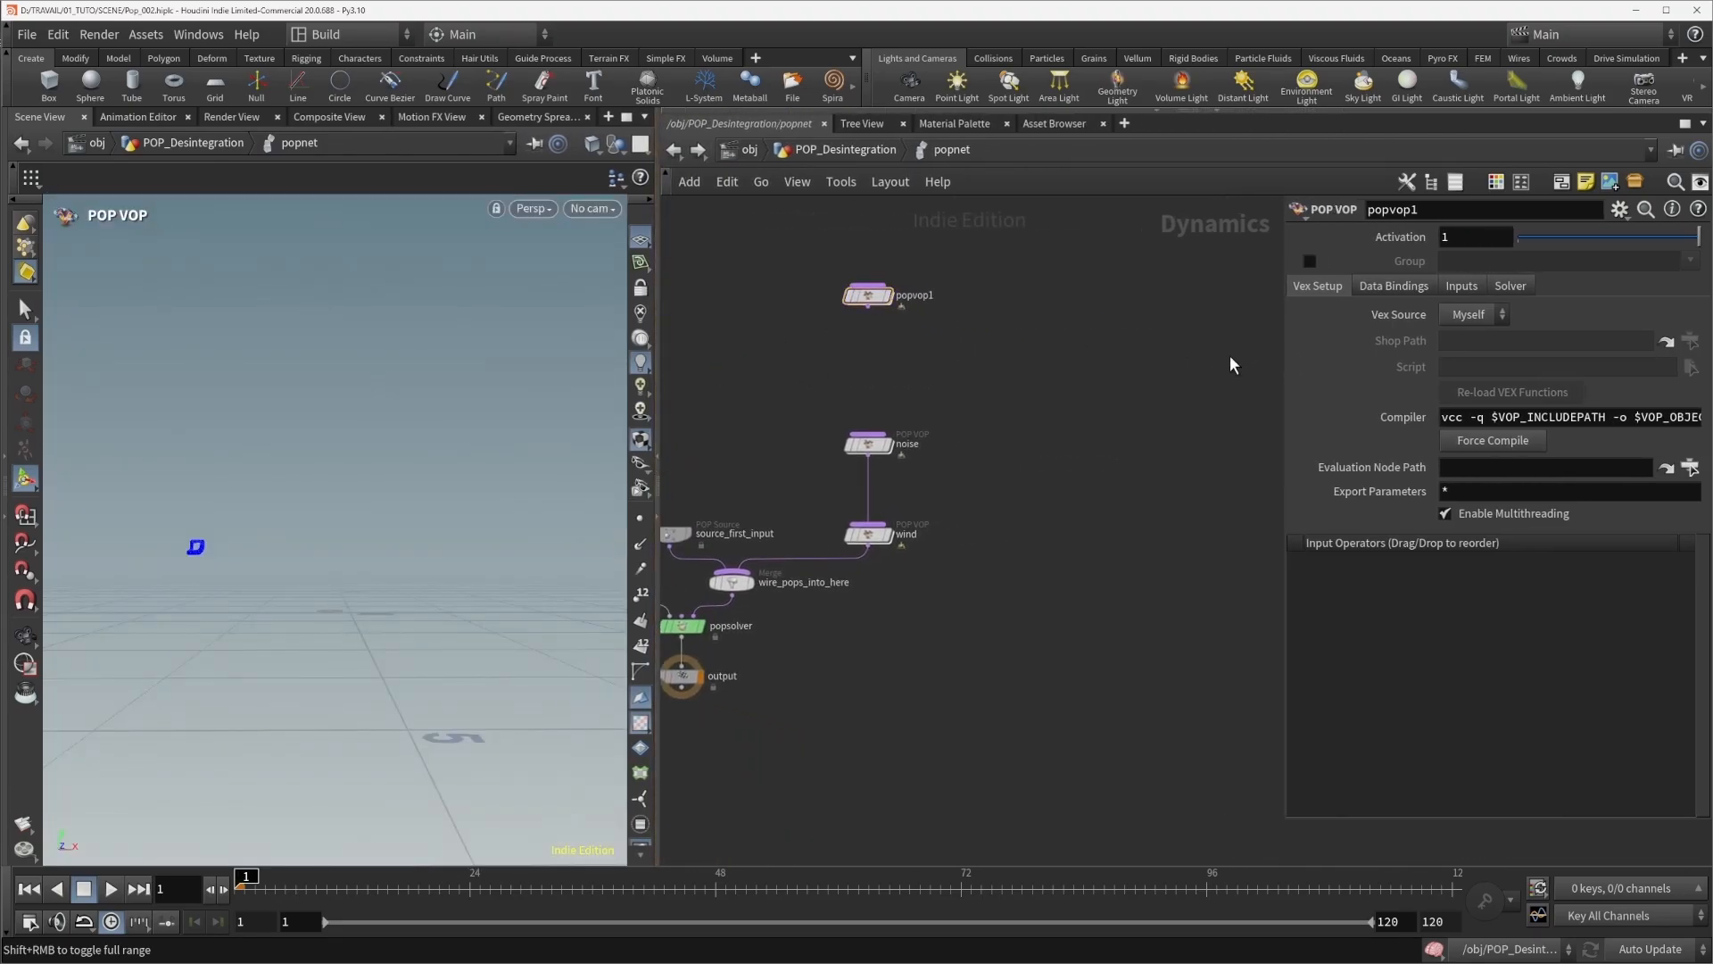
Rename the new POP VOP to rid and wire its output into the noise node.
middle_click_drag(888, 376, 1005, 466)
scroll(992, 412, "up", 3)
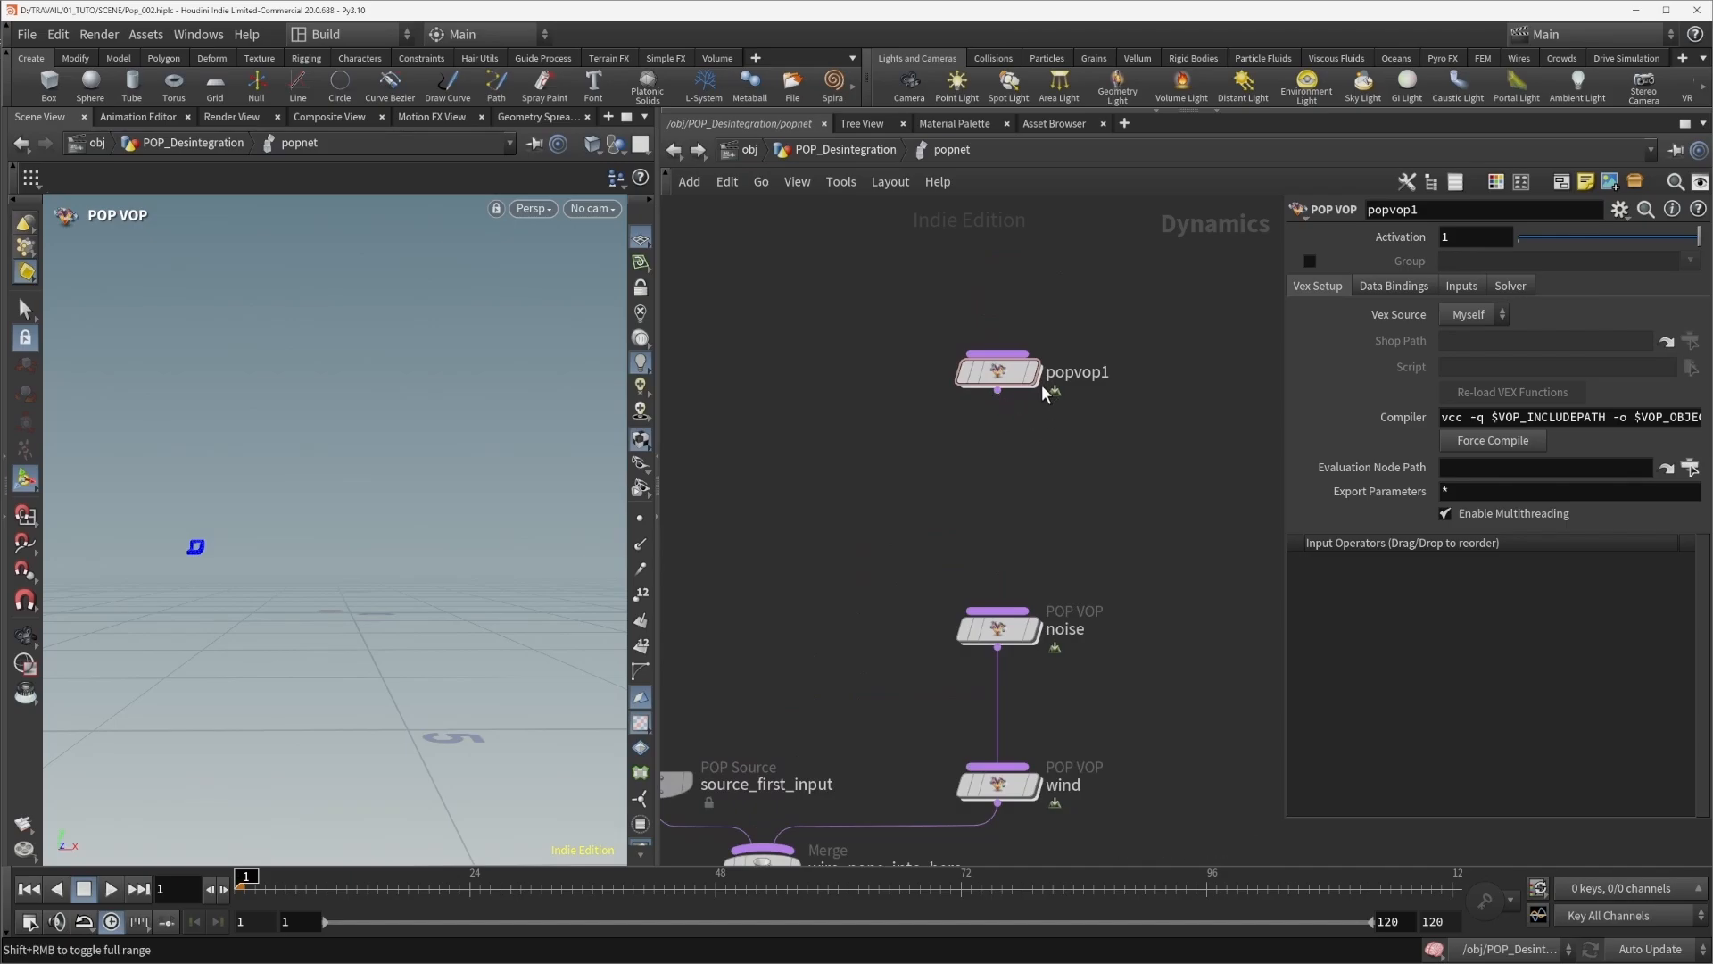
double_click(1088, 381)
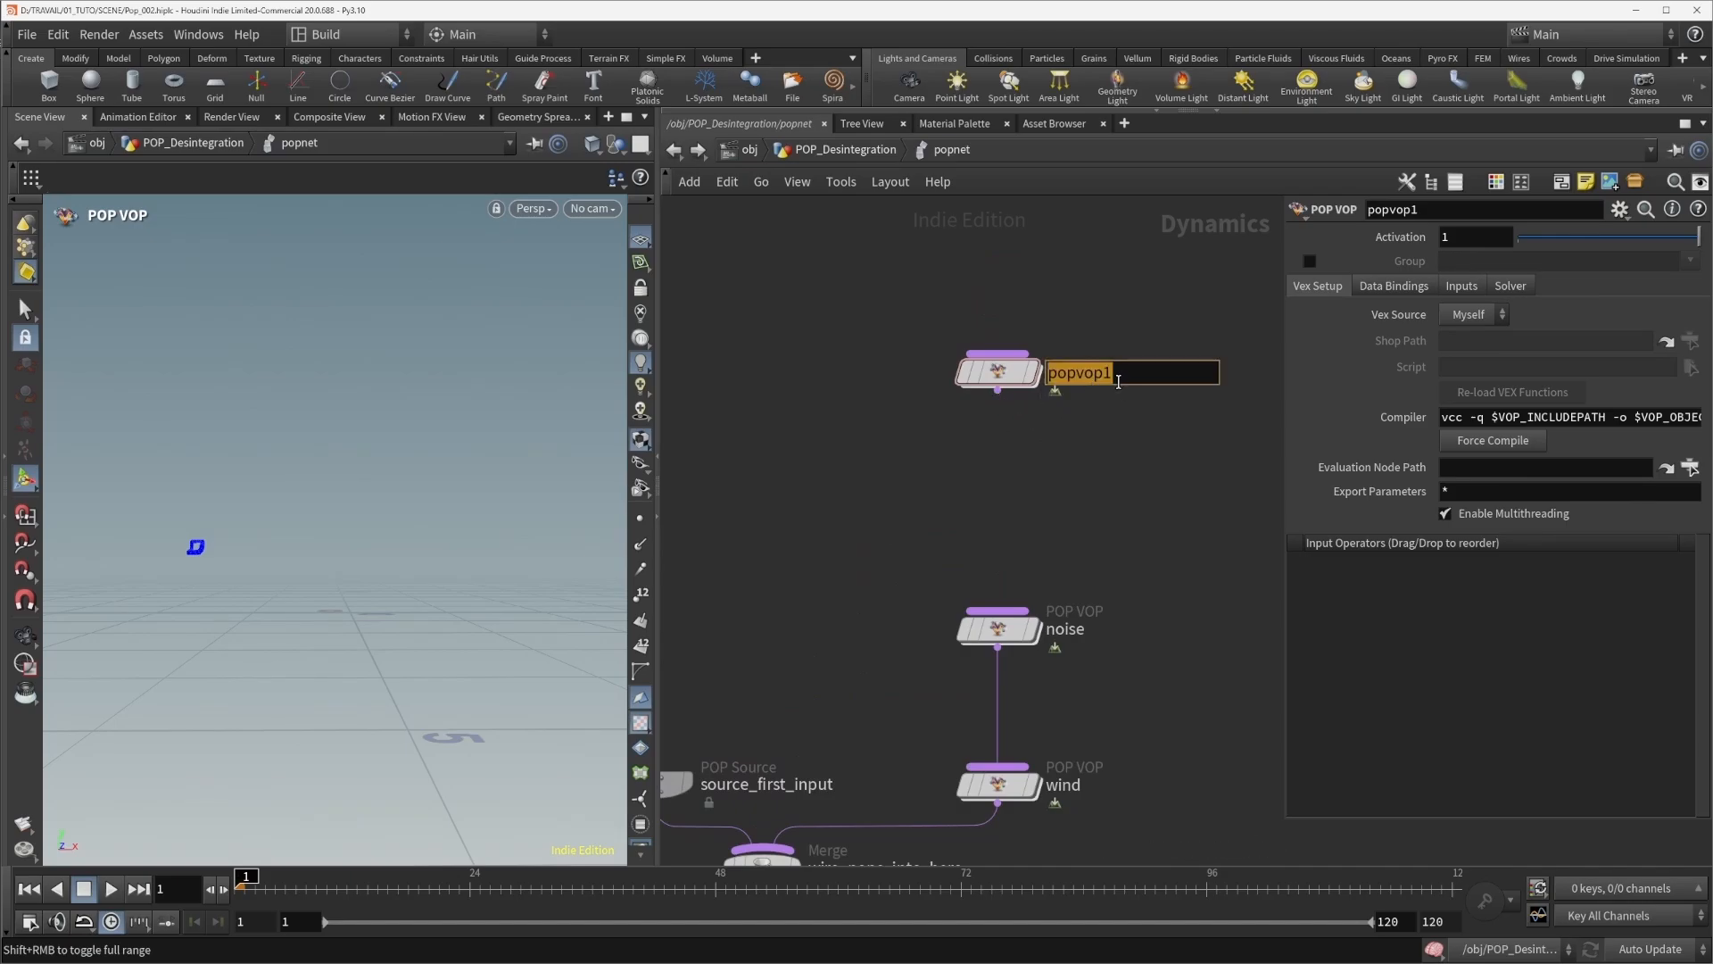
type("rid")
key("Return")
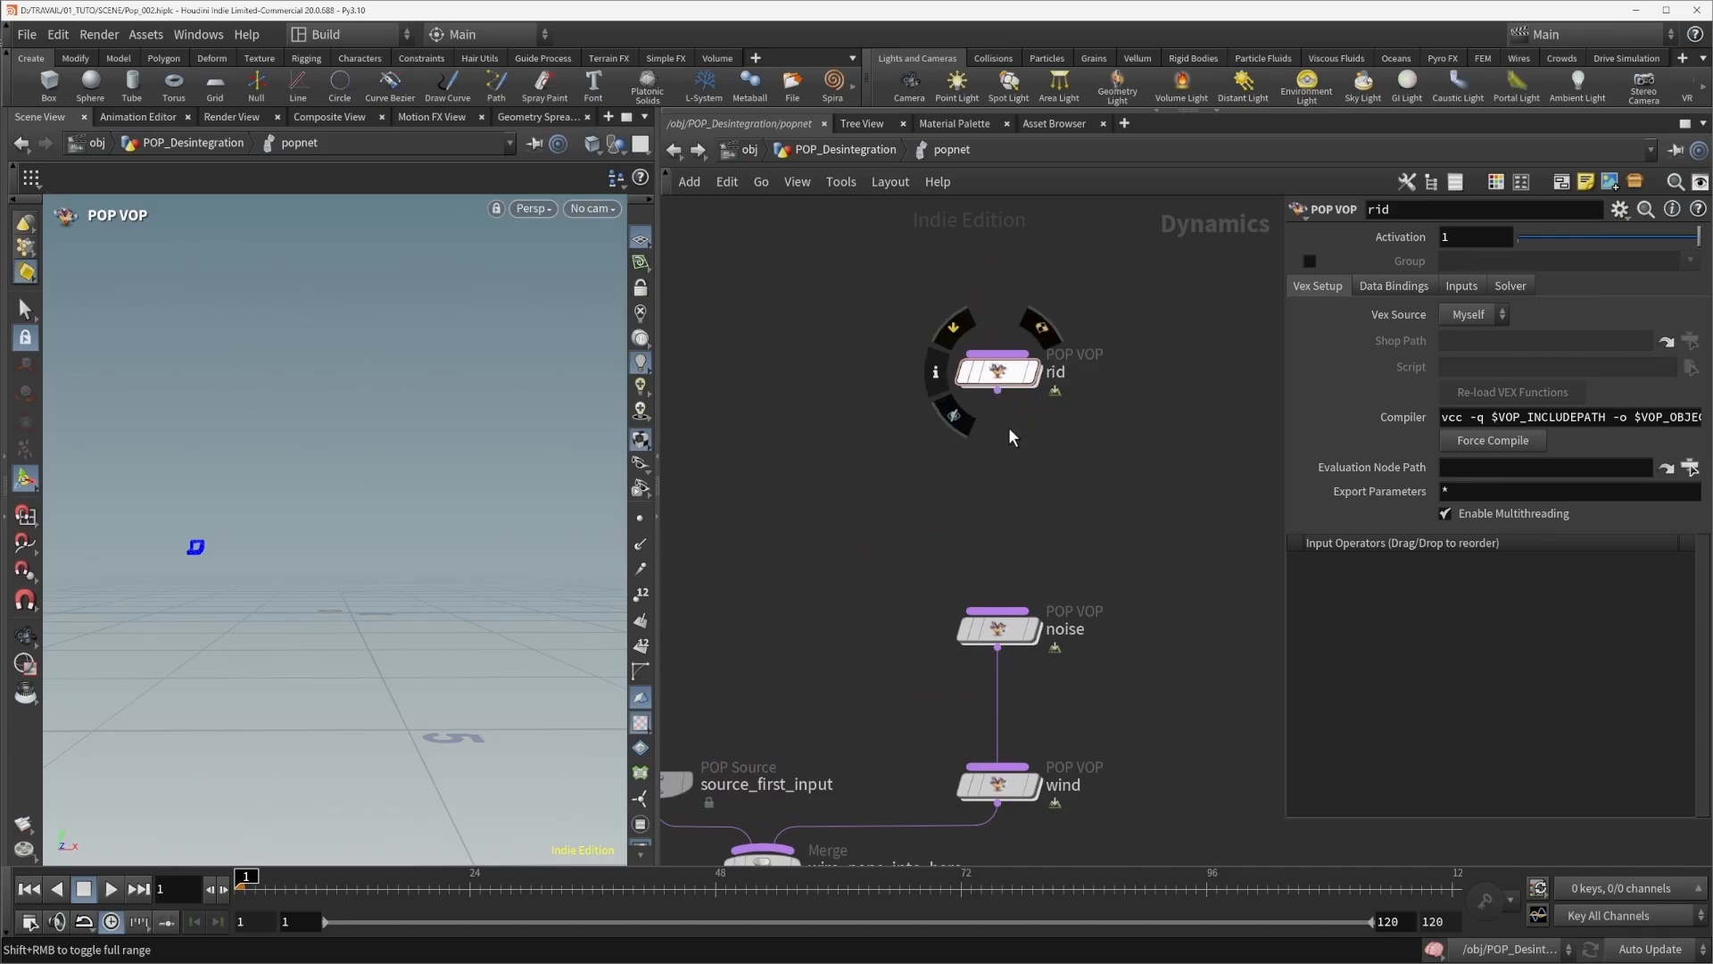
left_click(998, 391)
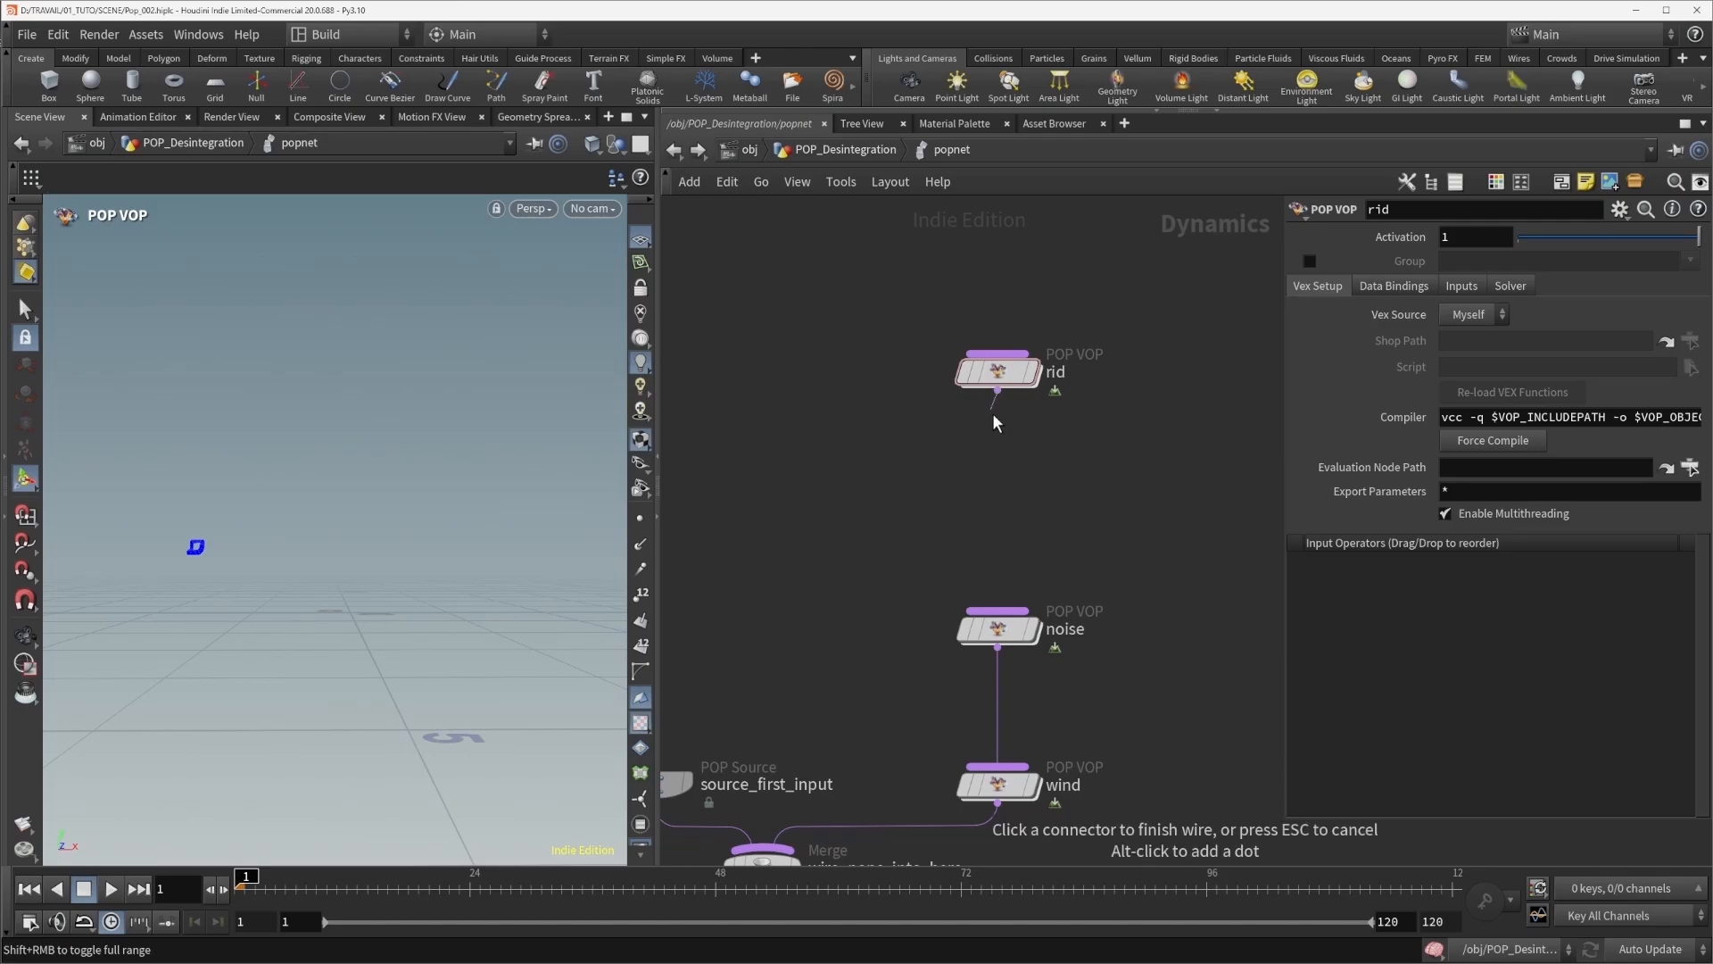
left_click(991, 598)
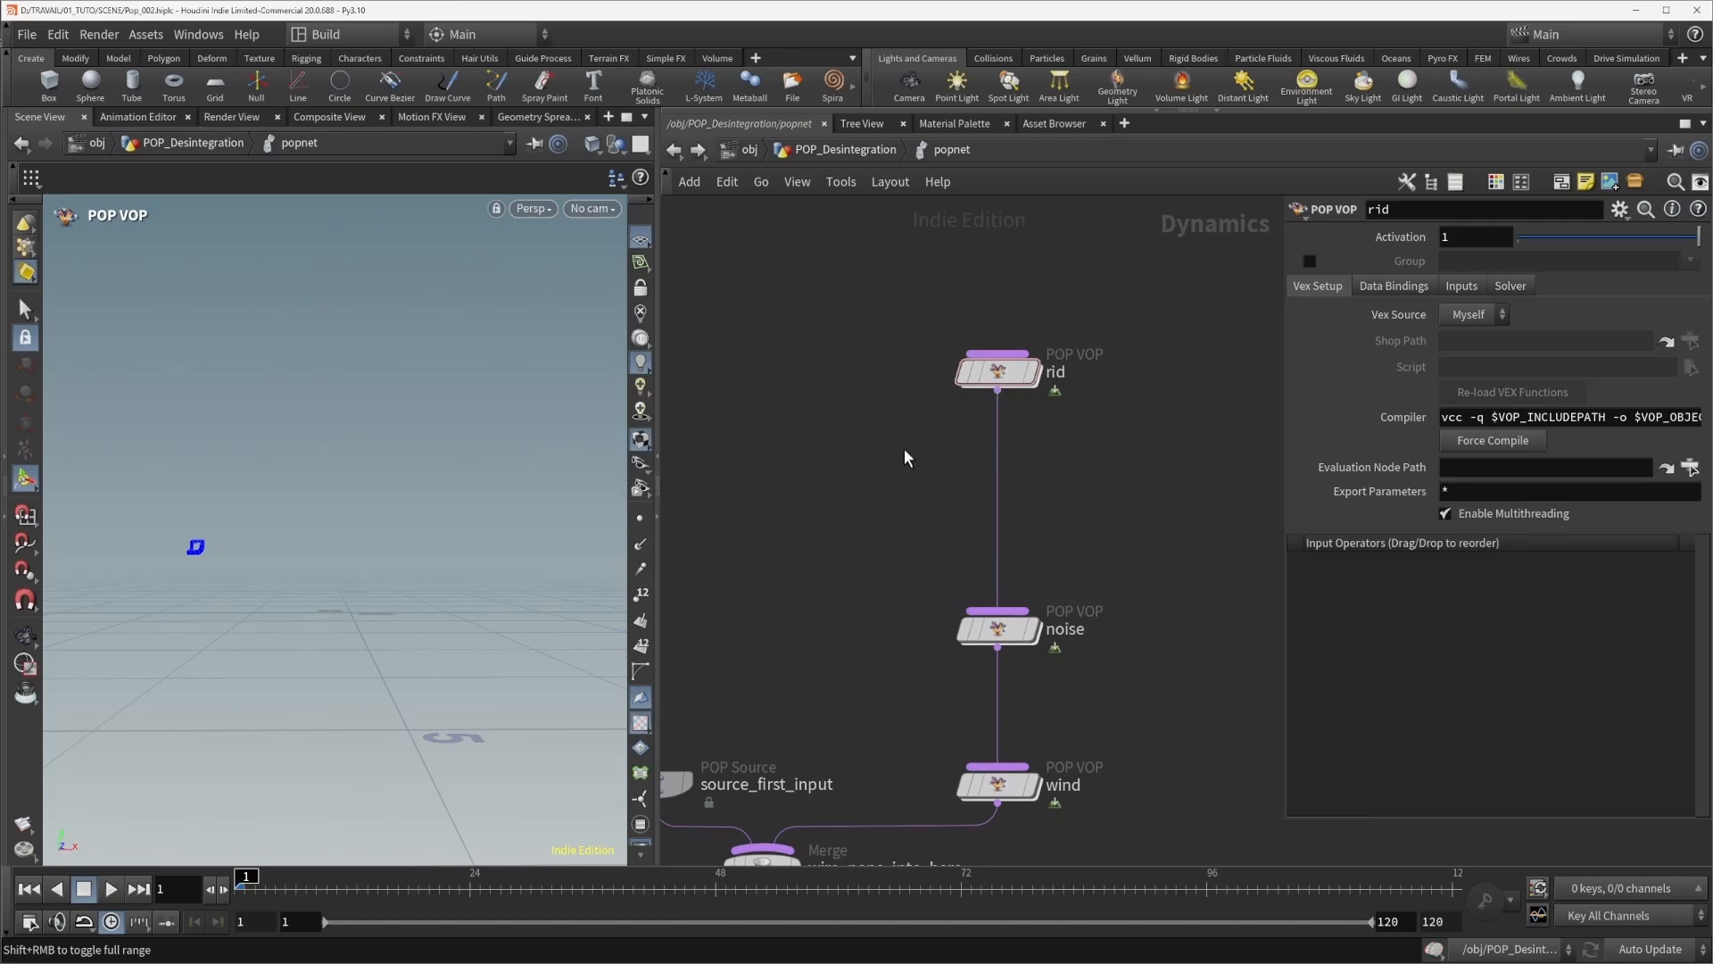
Inside the rid node, add a Random node fed by the global id output.
double_click(1004, 379)
middle_click_drag(1166, 556, 940, 436)
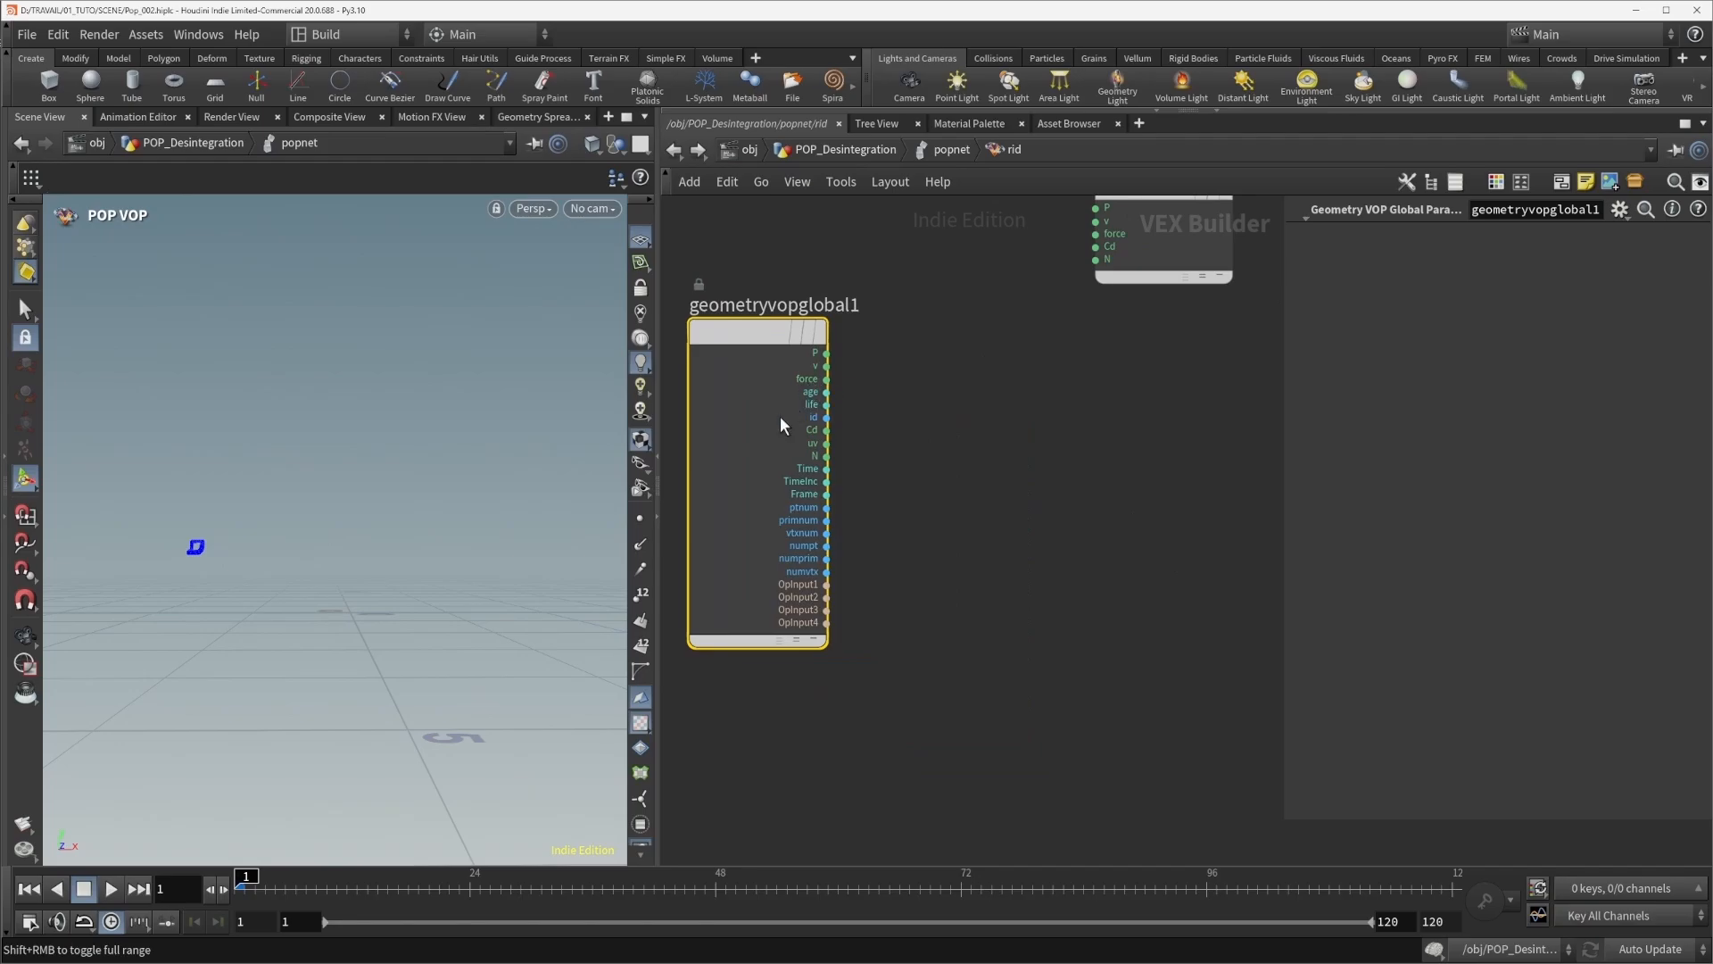
left_click(826, 416)
key("Tab")
type("rand")
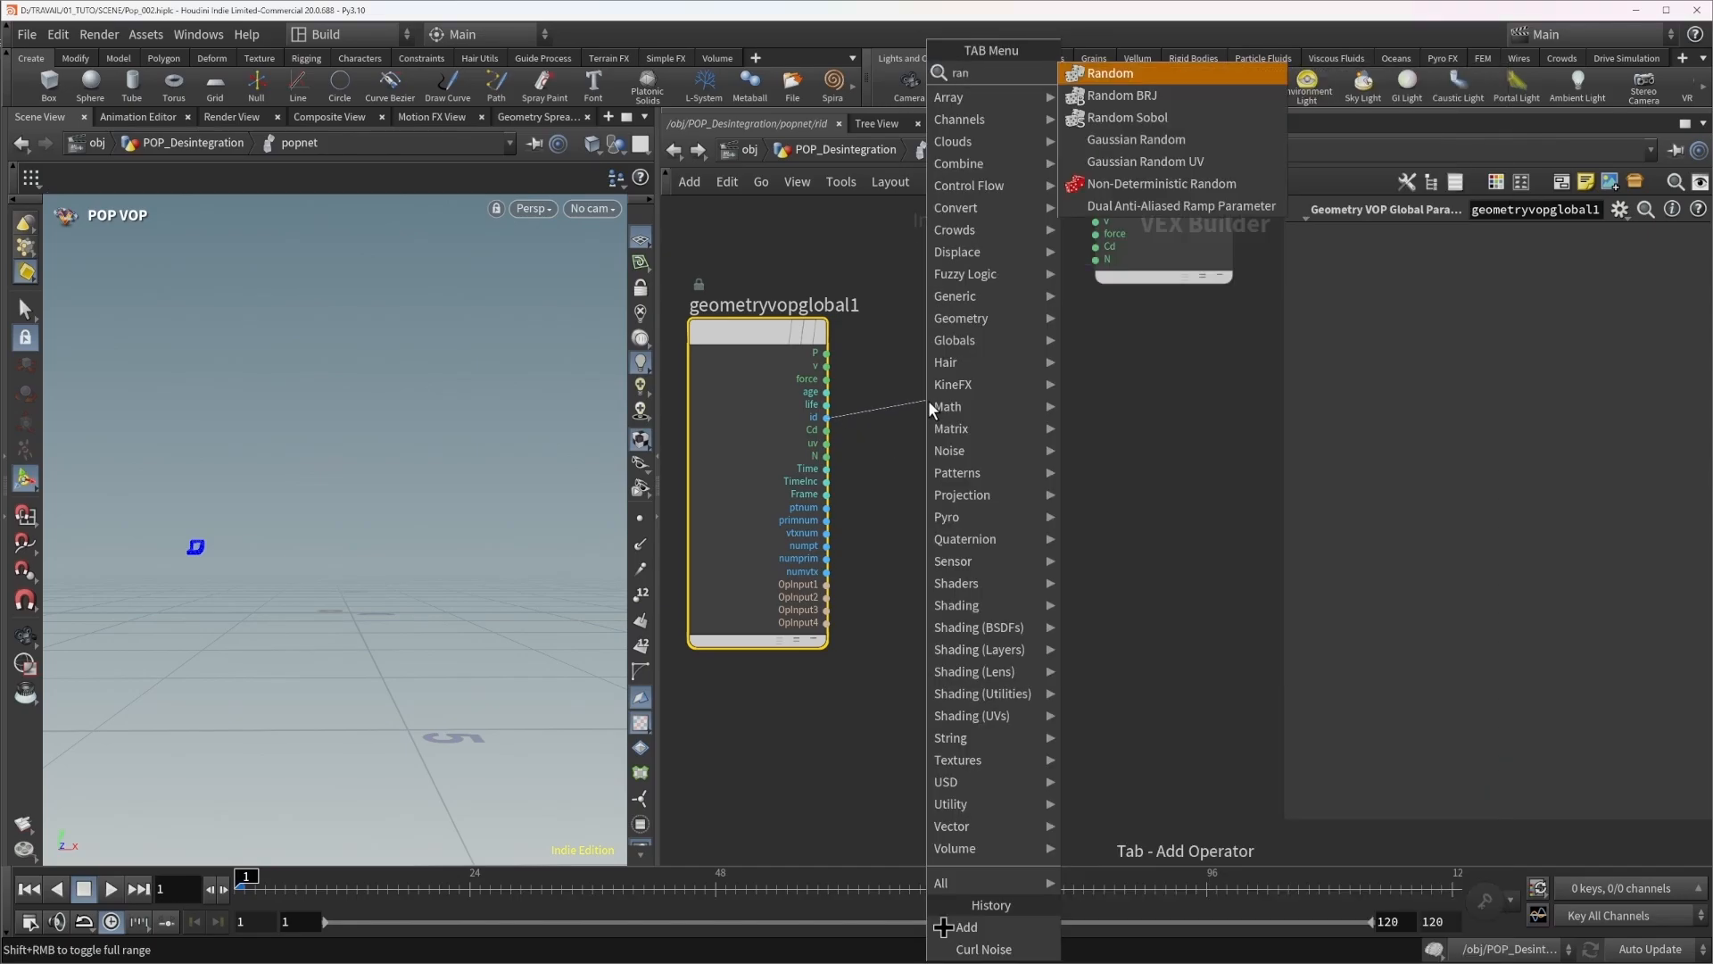
key("Return")
mouse_move(930, 400)
left_mouse_down()
mouse_move(1019, 400)
mouse_move(953, 398)
left_mouse_up()
Move the geometry output node aside and add a Fit Range node fed by the Random node's output.
middle_click_drag(1139, 423, 990, 435)
scroll(983, 457, "down", 2)
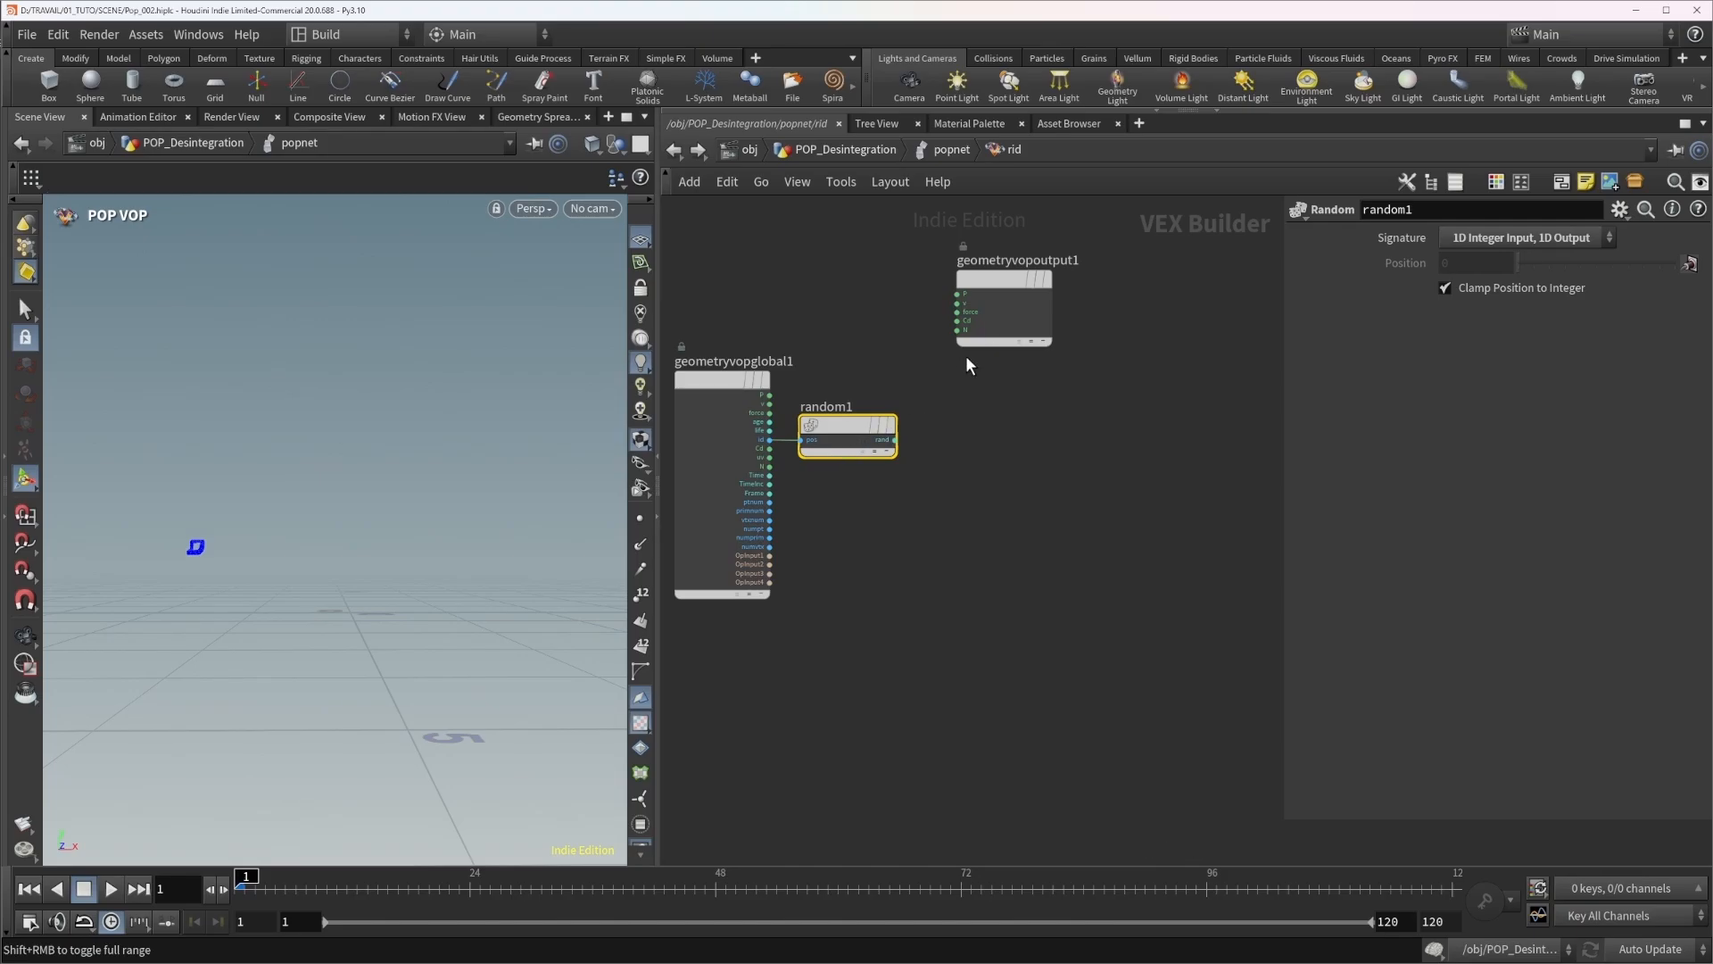
left_click_drag(989, 279, 1078, 317)
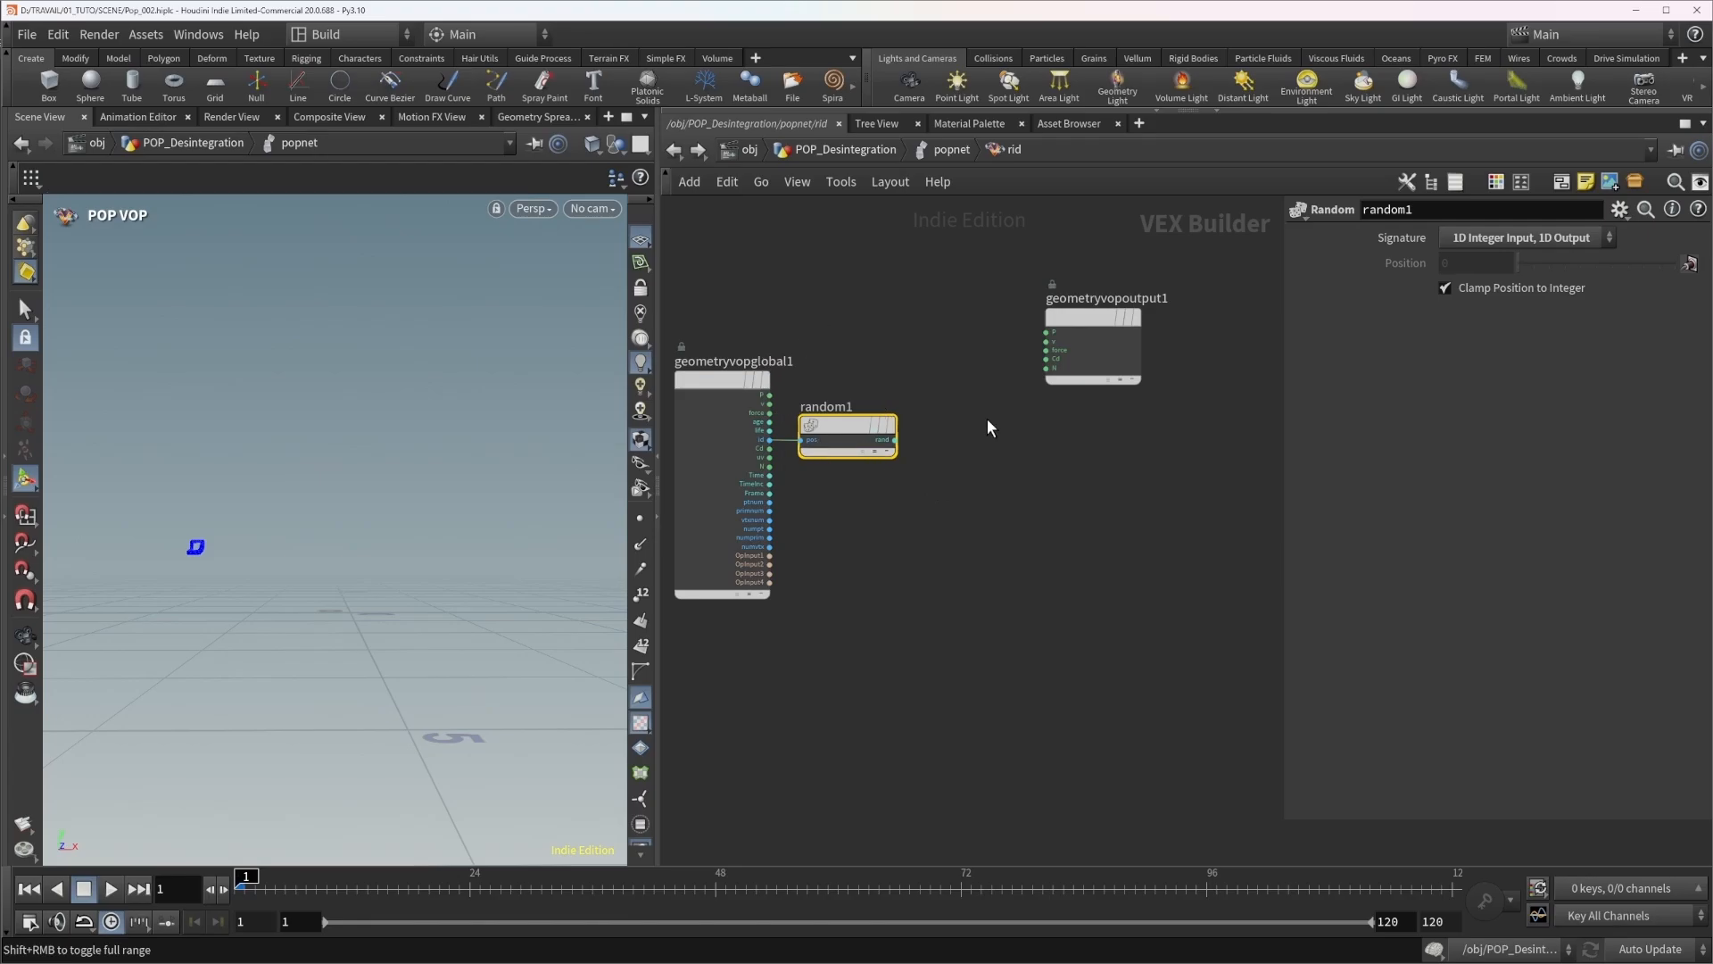
middle_click_drag(985, 418, 925, 390)
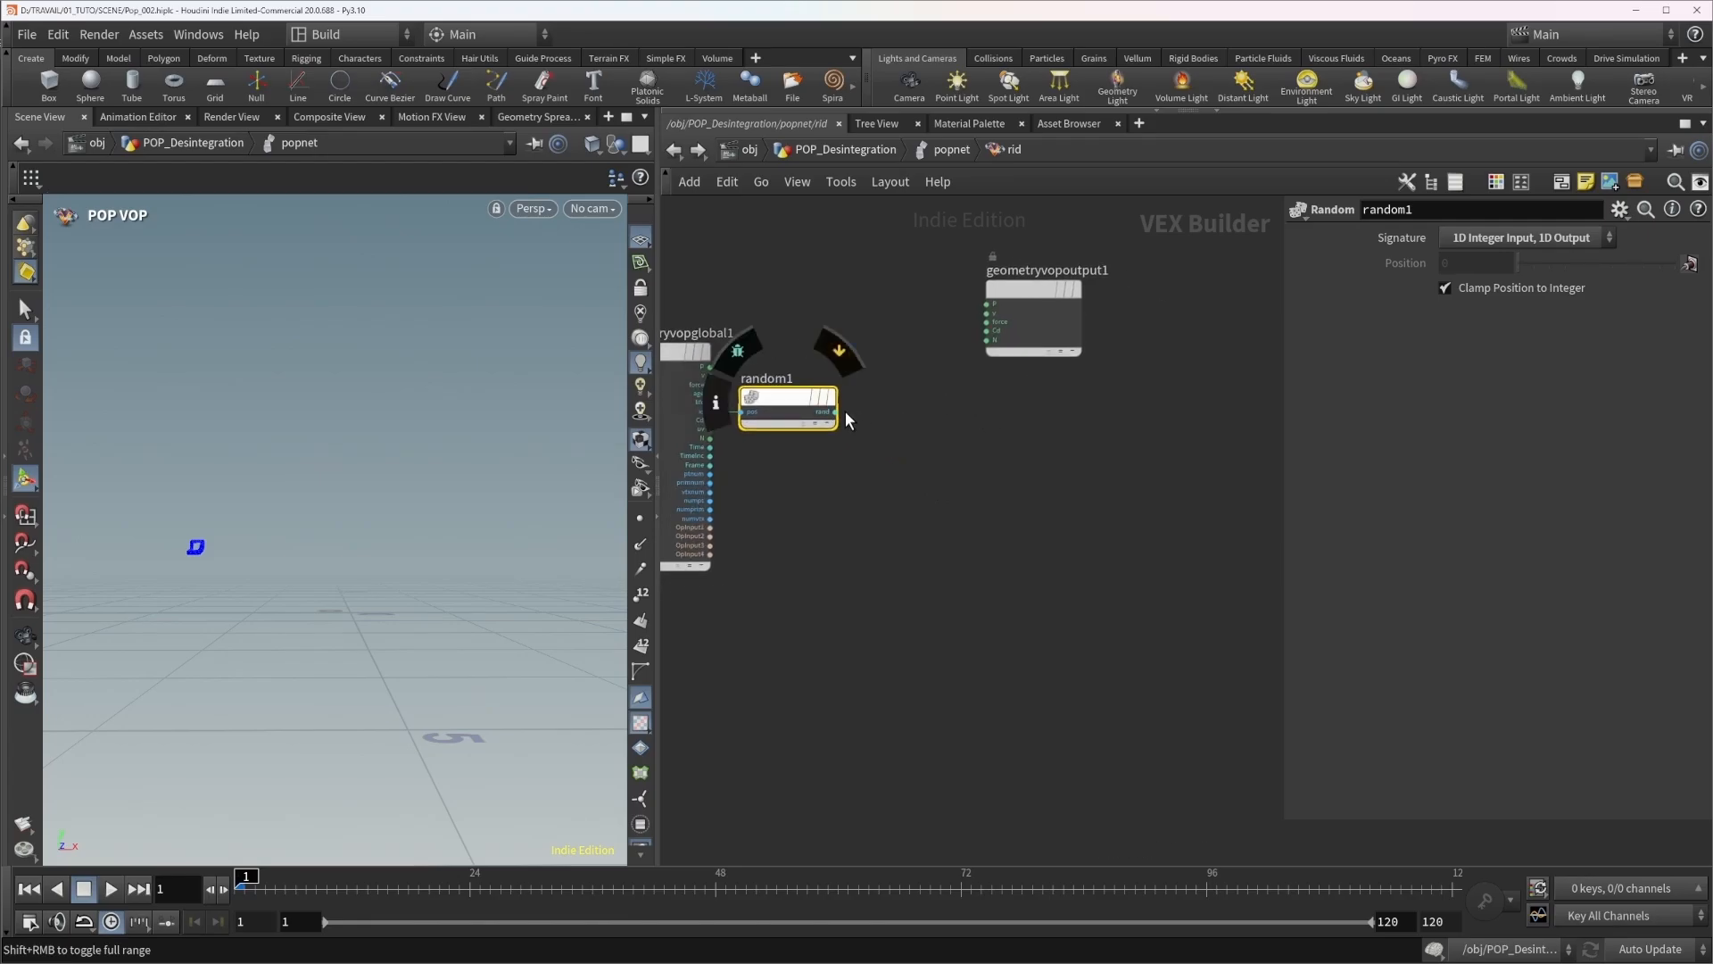
left_click(835, 412)
key("Tab")
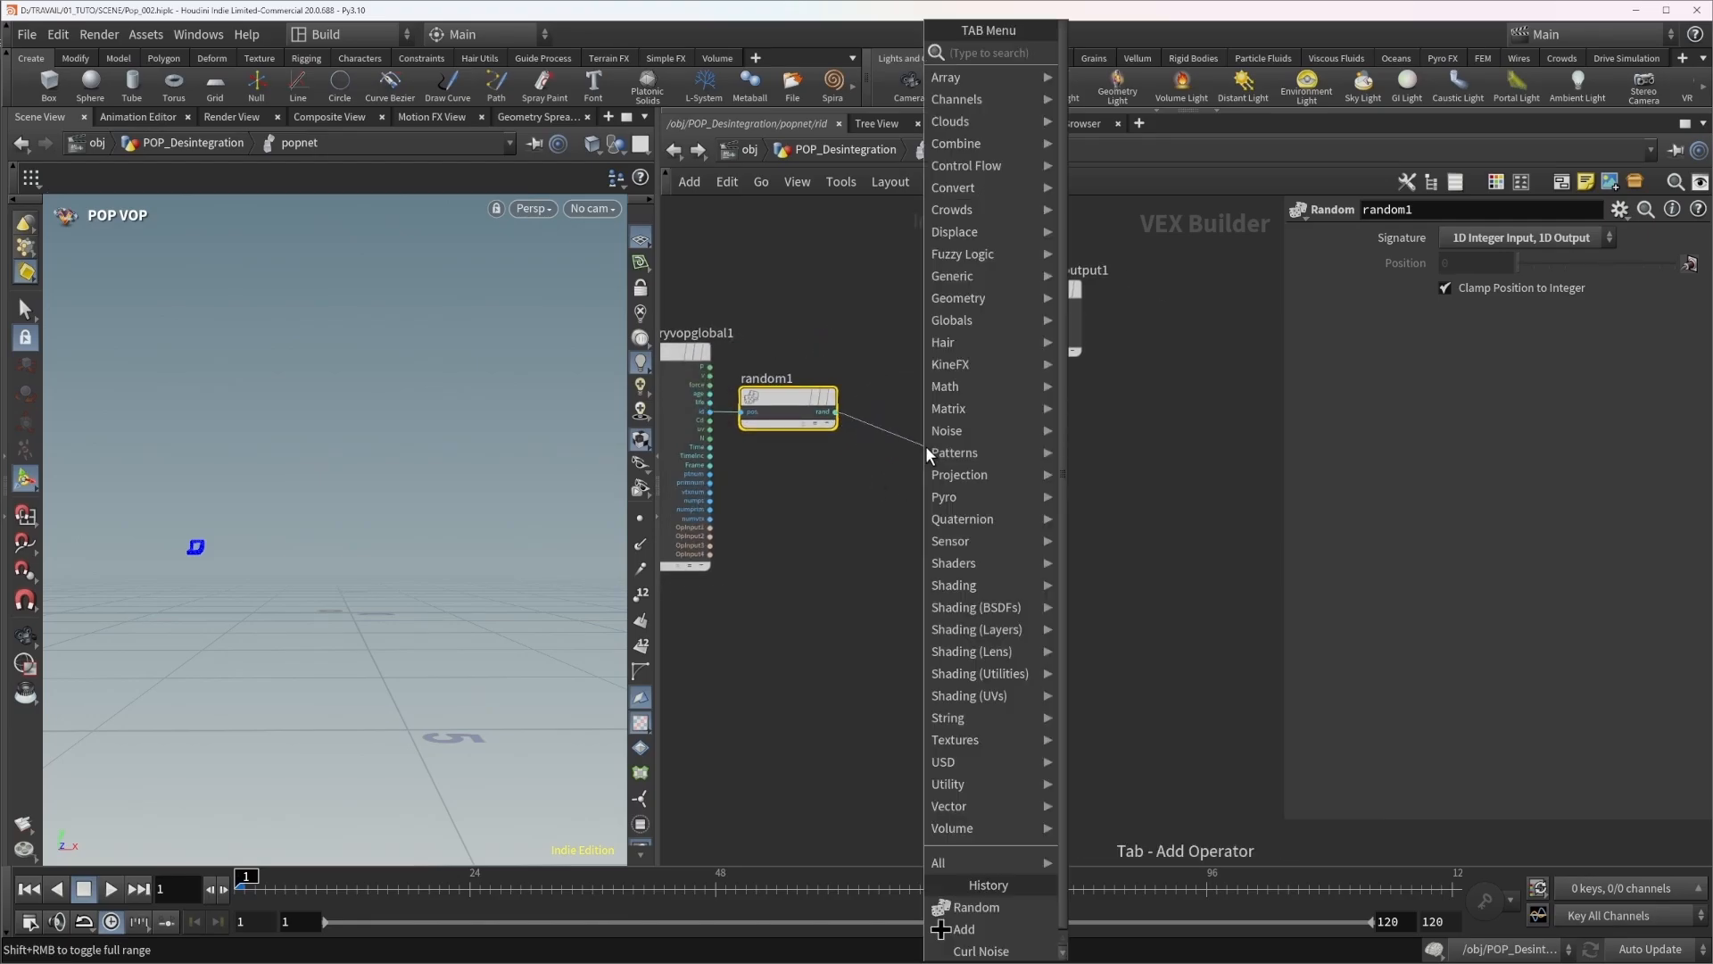
type("fit")
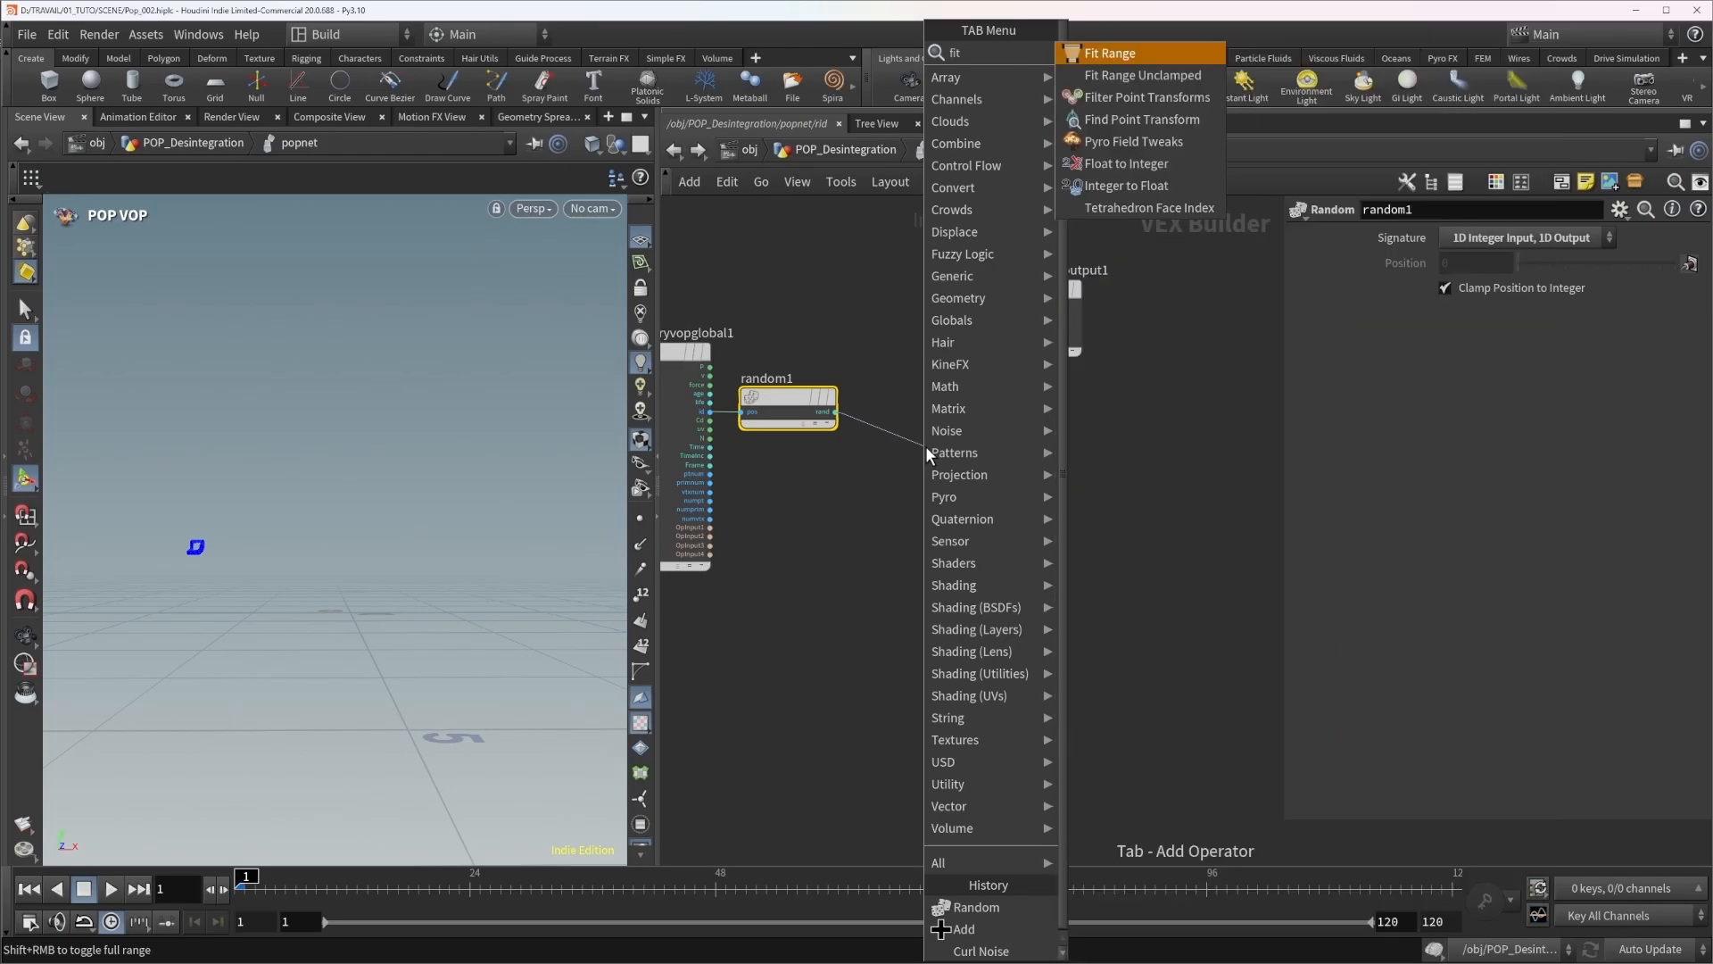
key("Return")
left_click_drag(960, 451, 916, 400)
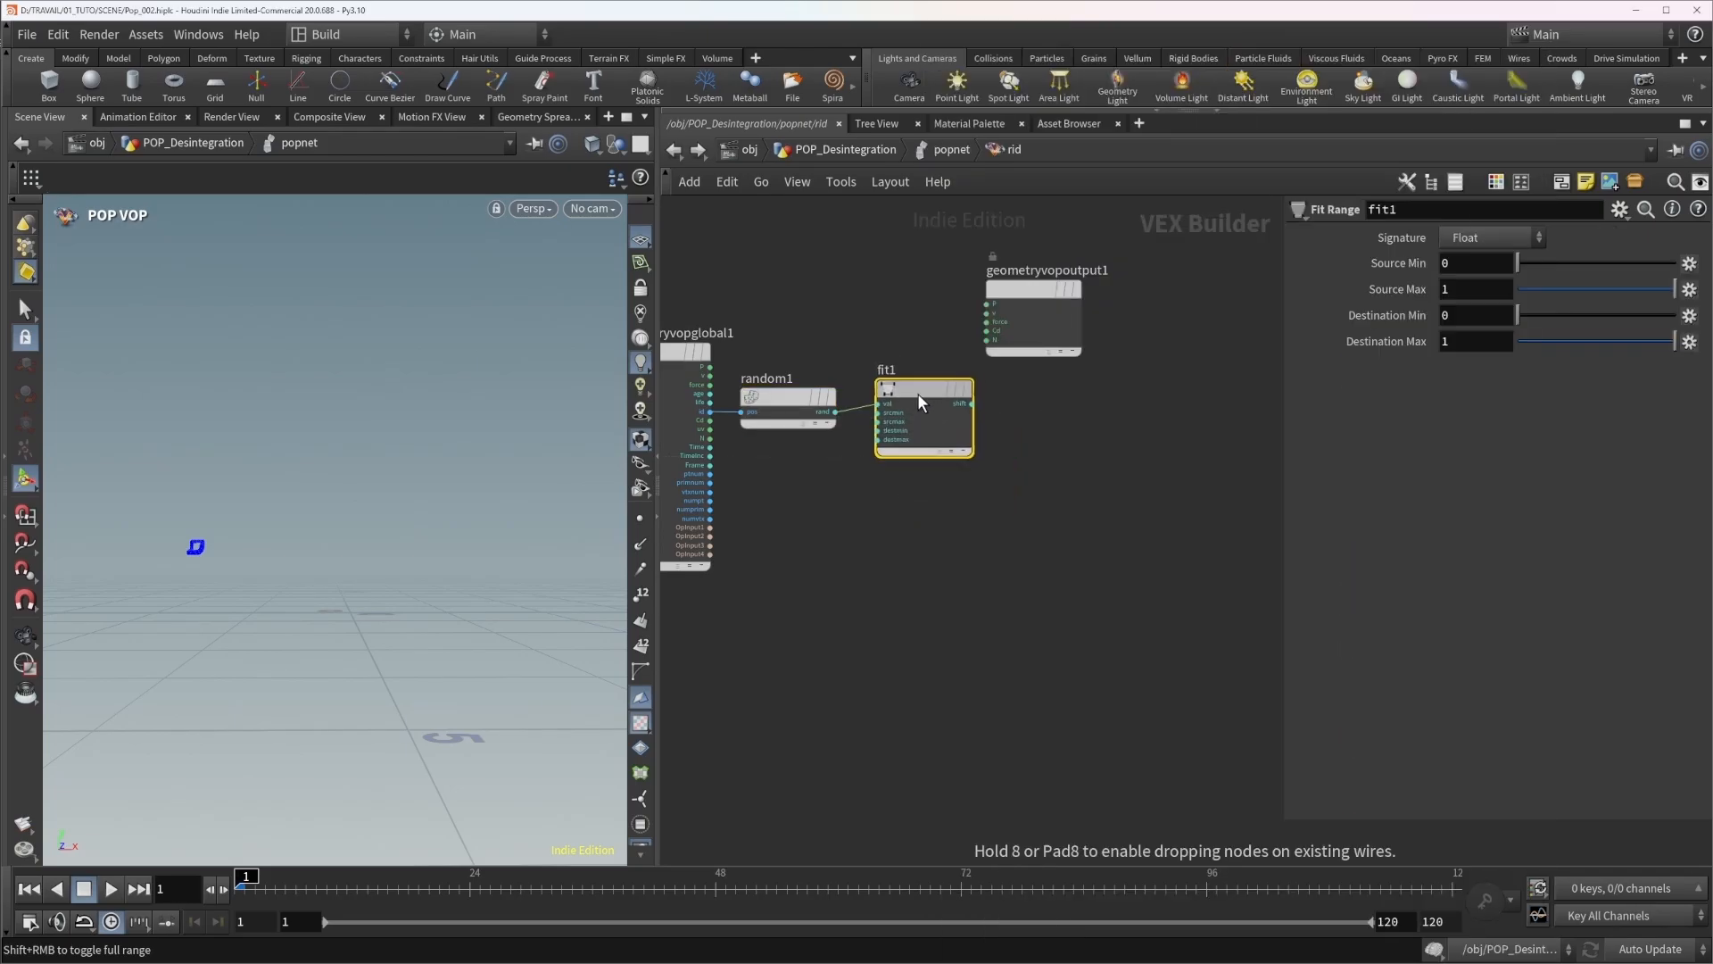
Set the Fit Range node's Destination Min to 0.9 and Destination Max to 1.1.
double_click(1461, 270)
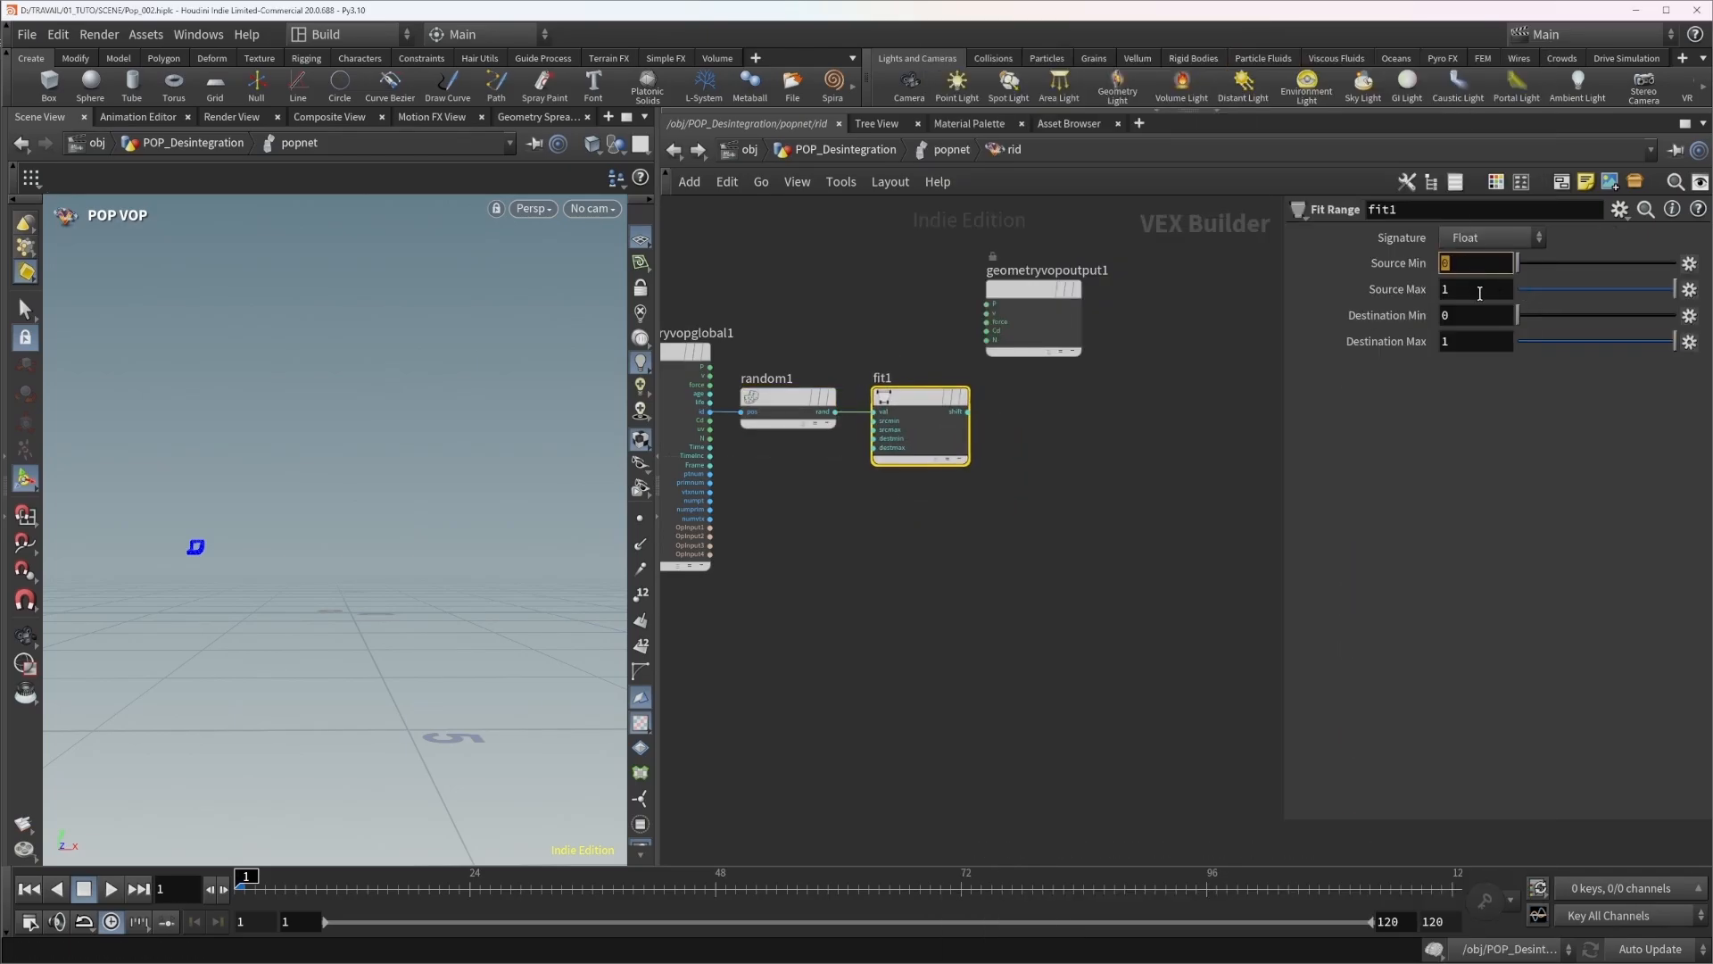
double_click(1478, 294)
double_click(1478, 325)
type("0.9")
key("Tab")
type("1.1")
key("Return")
Add a Bind node fed by the Fit Range output and align it beside that node, clear of the geometry output node.
left_click_drag(1035, 294, 1157, 340)
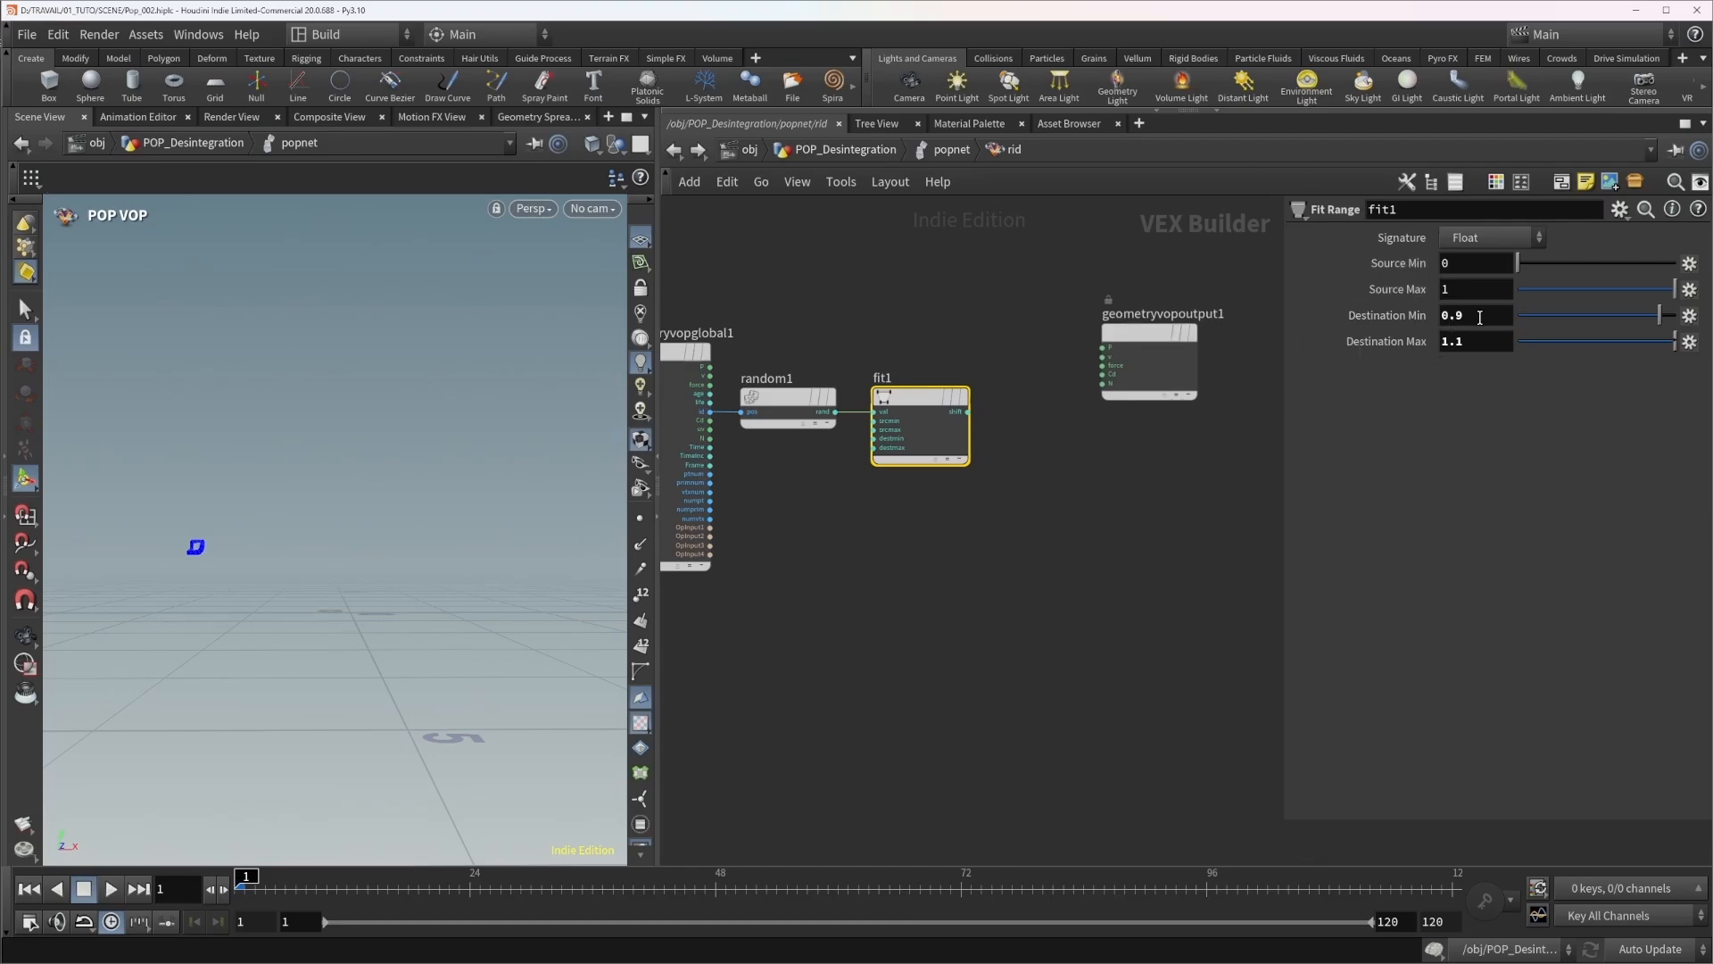
left_click(968, 412)
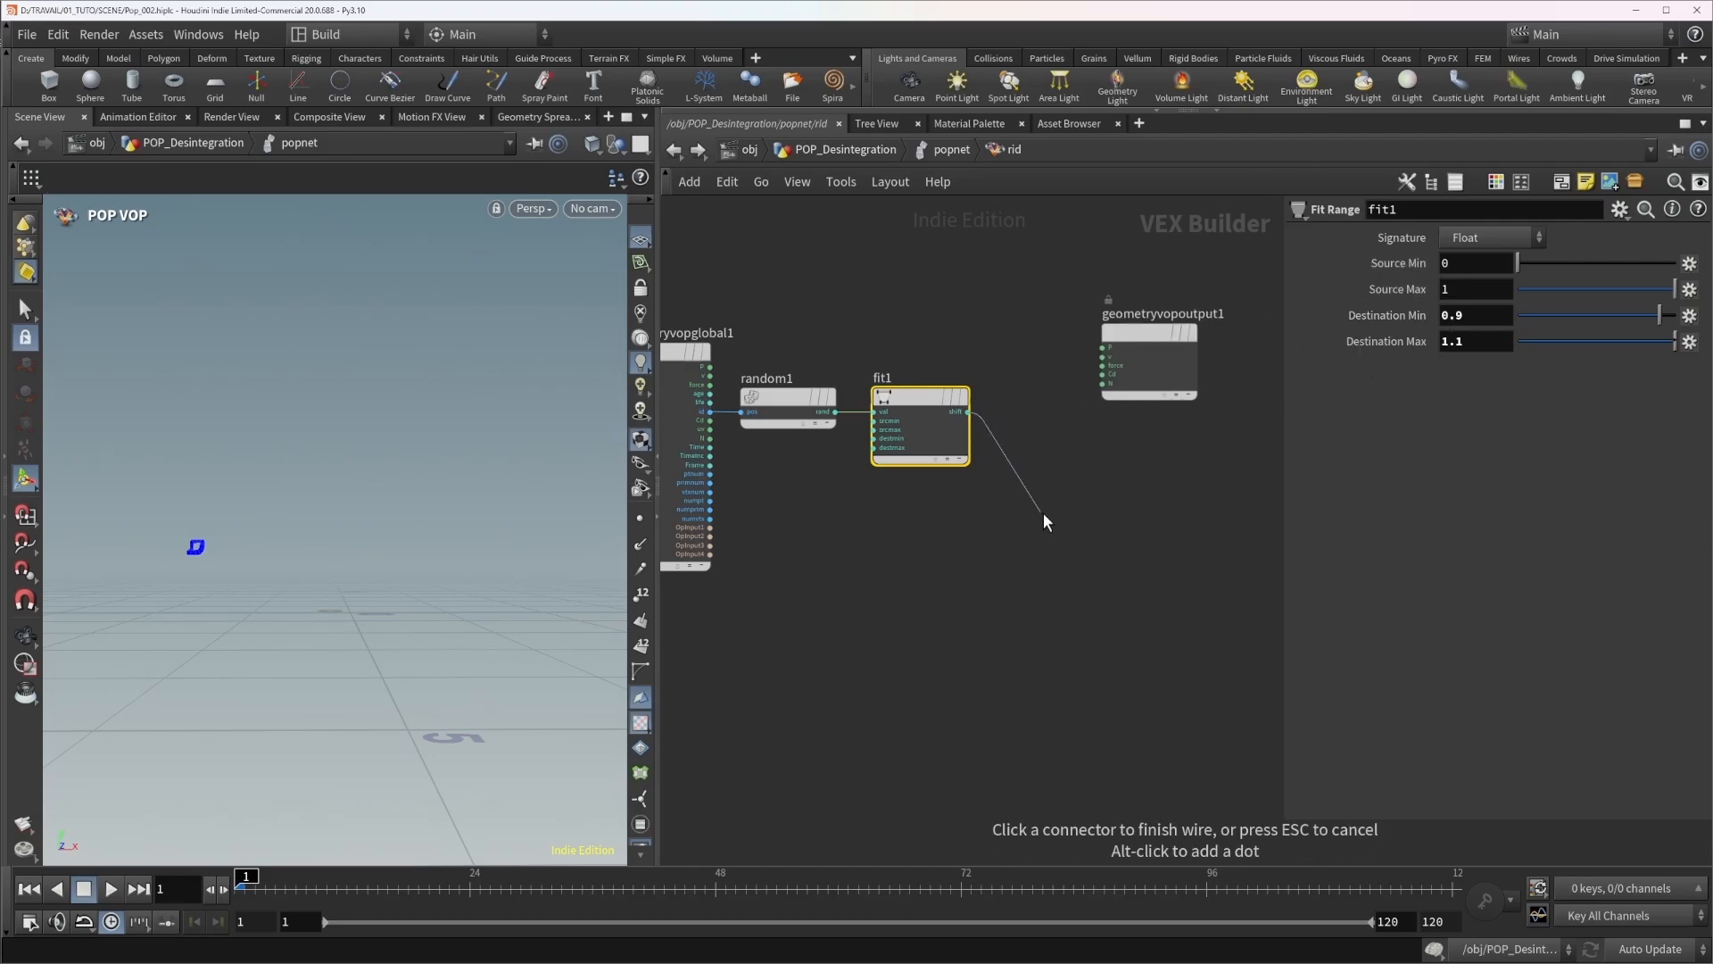
left_click(1043, 512)
type("bind")
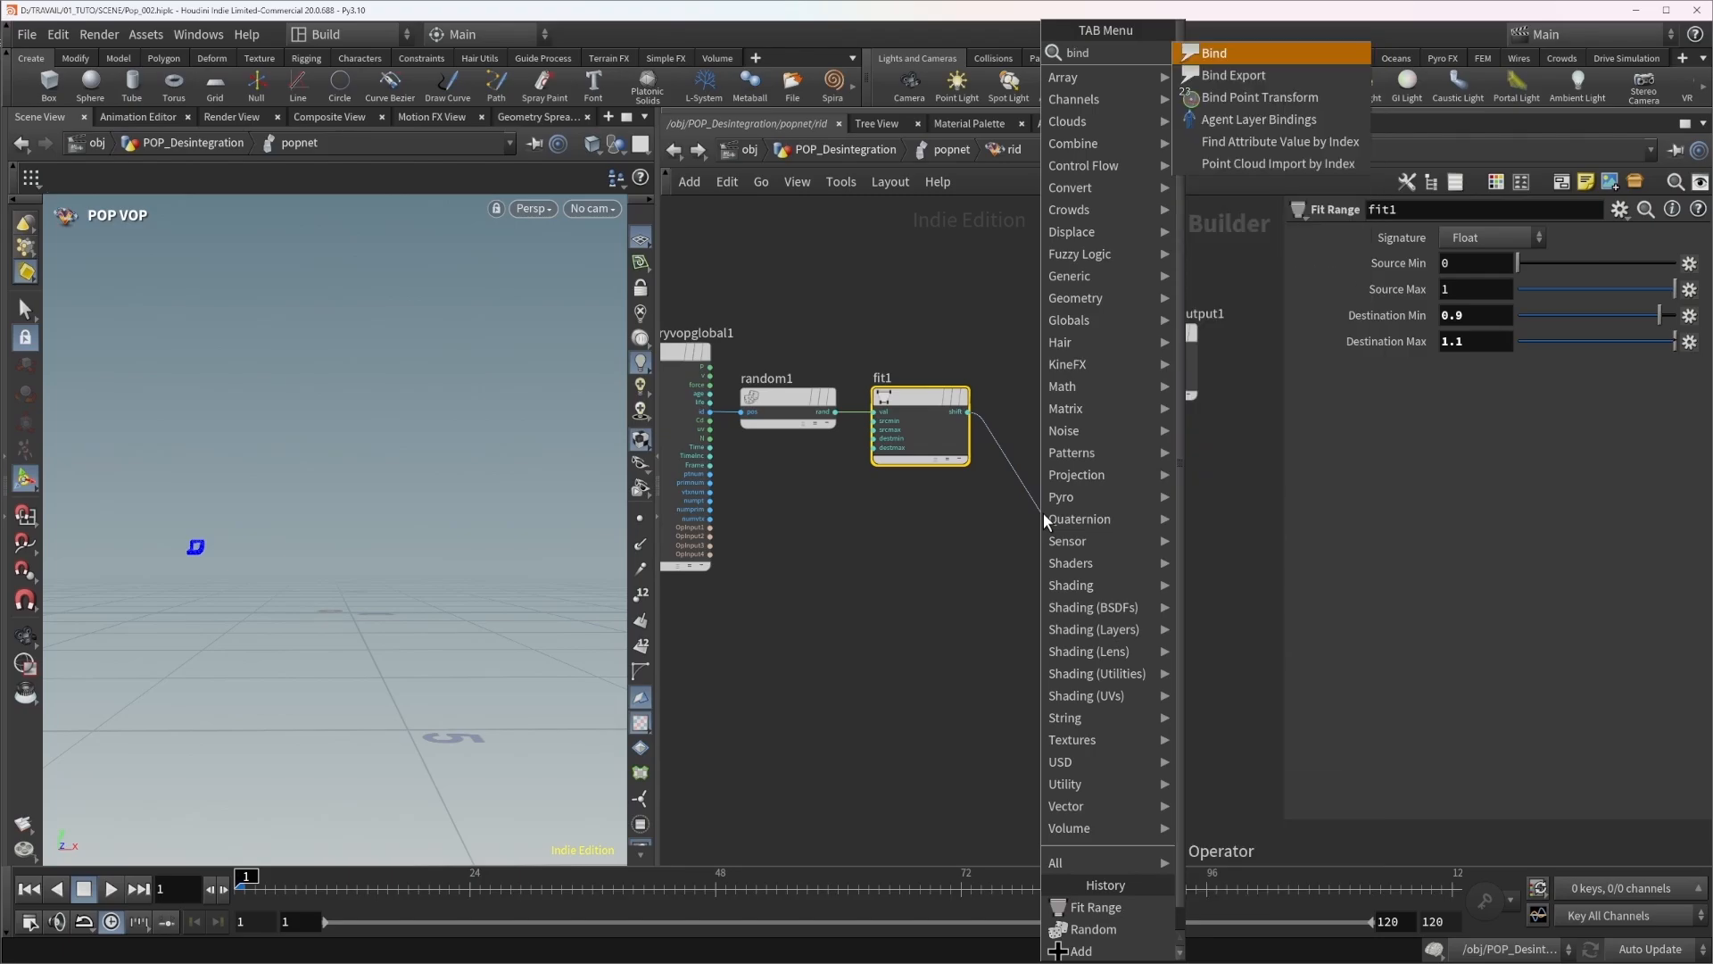
key("Return")
left_click(1034, 516)
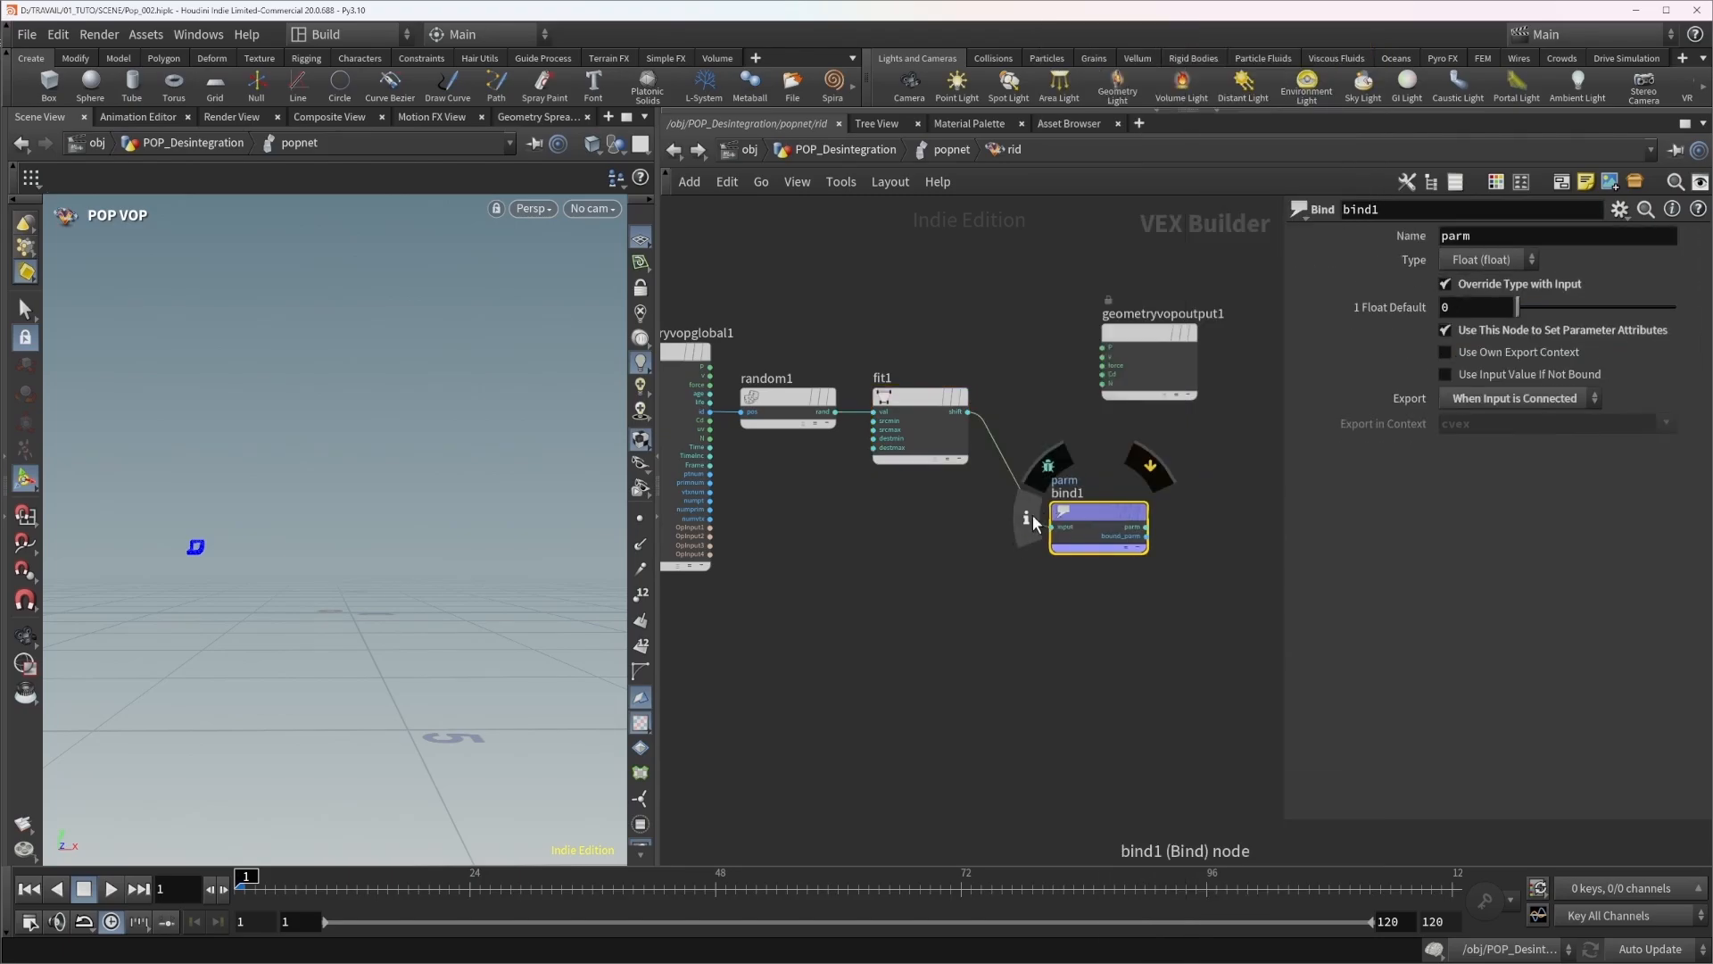
left_click_drag(1090, 499, 1053, 392)
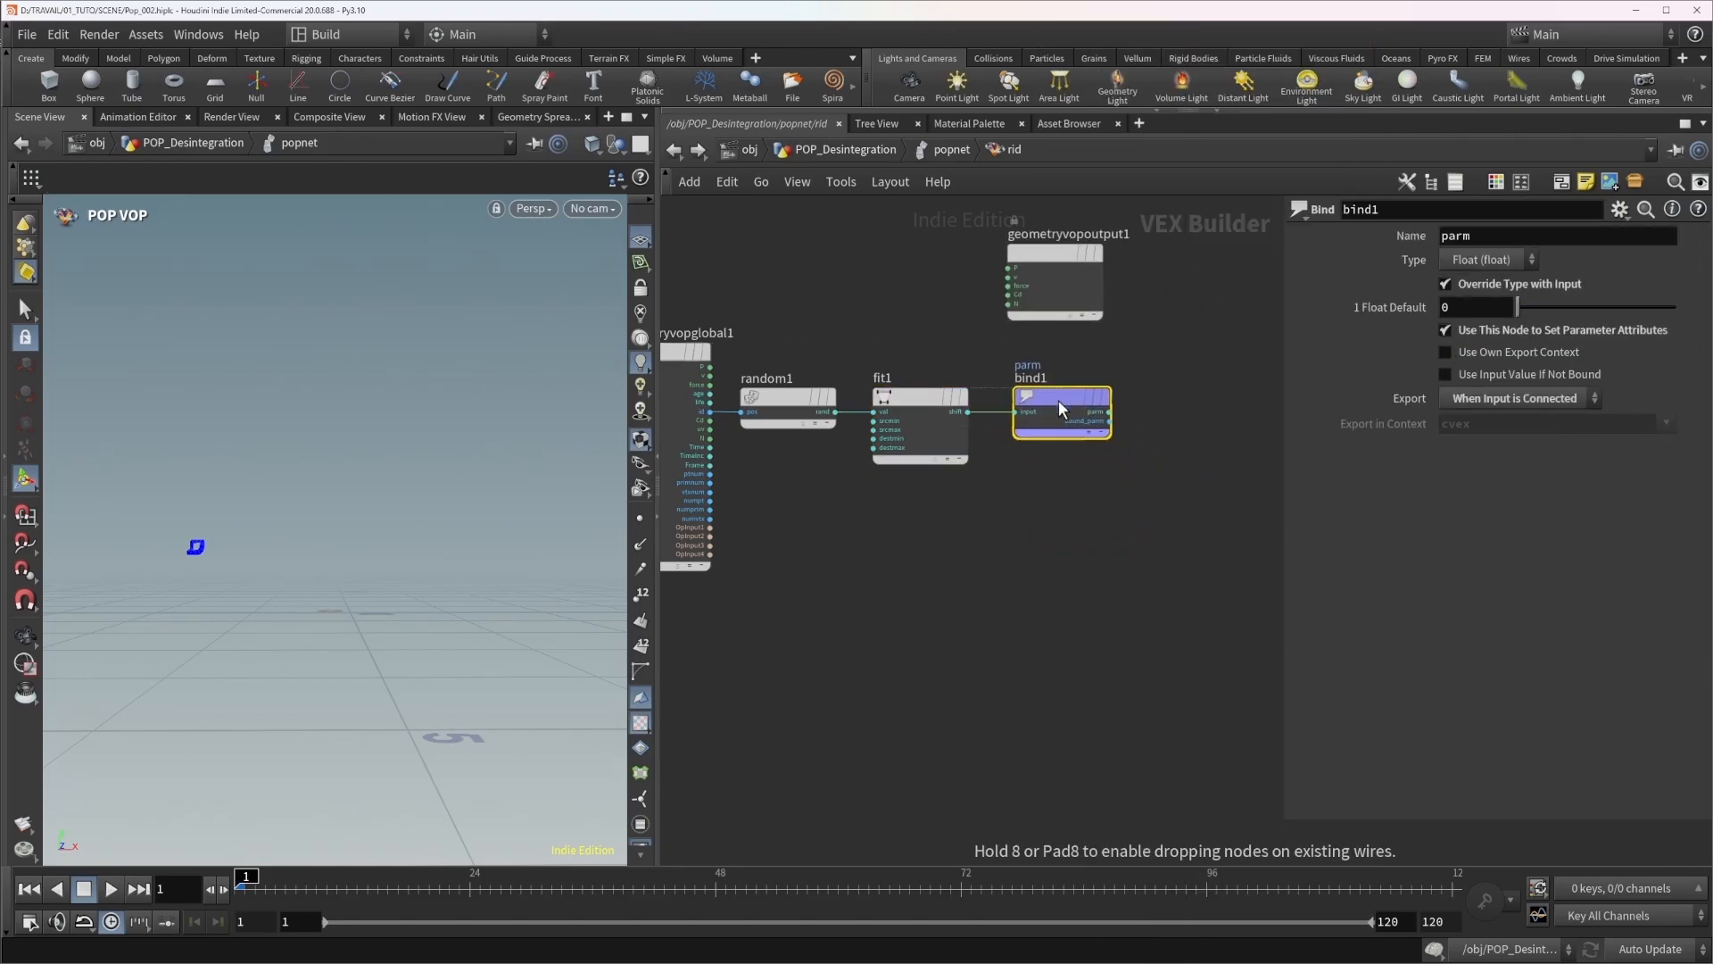
Set the Bind node's parameter name to rid.
left_click(1500, 236)
double_click(1500, 237)
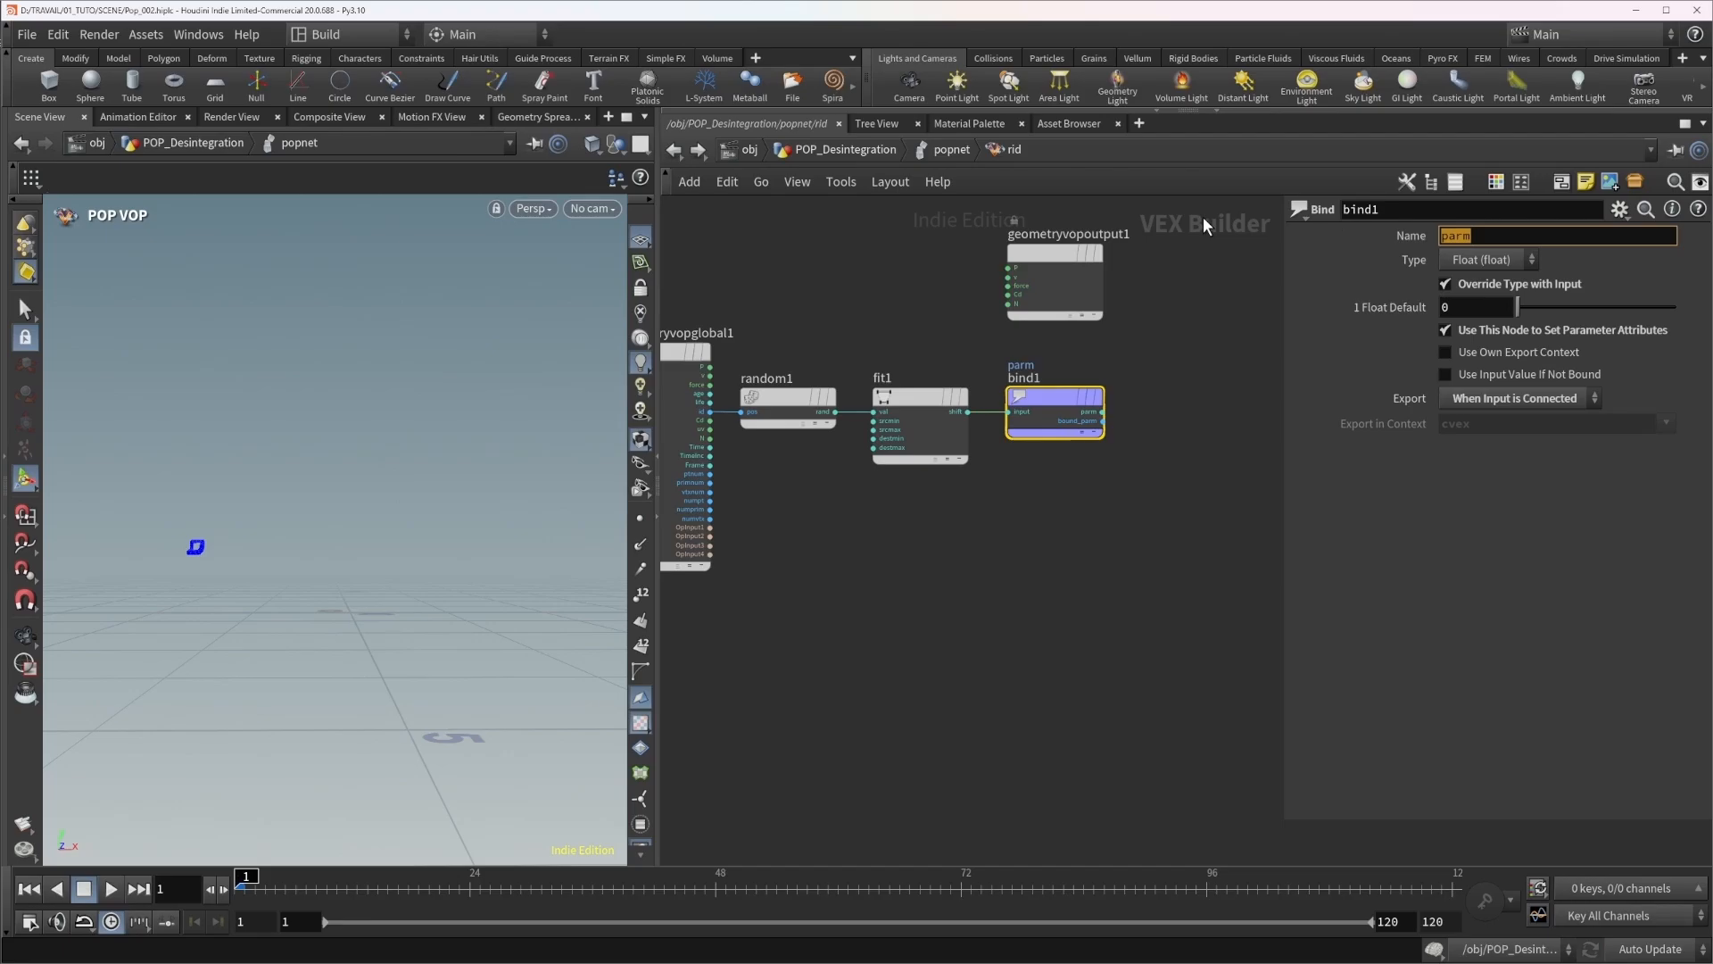
type("rid")
key("Return")
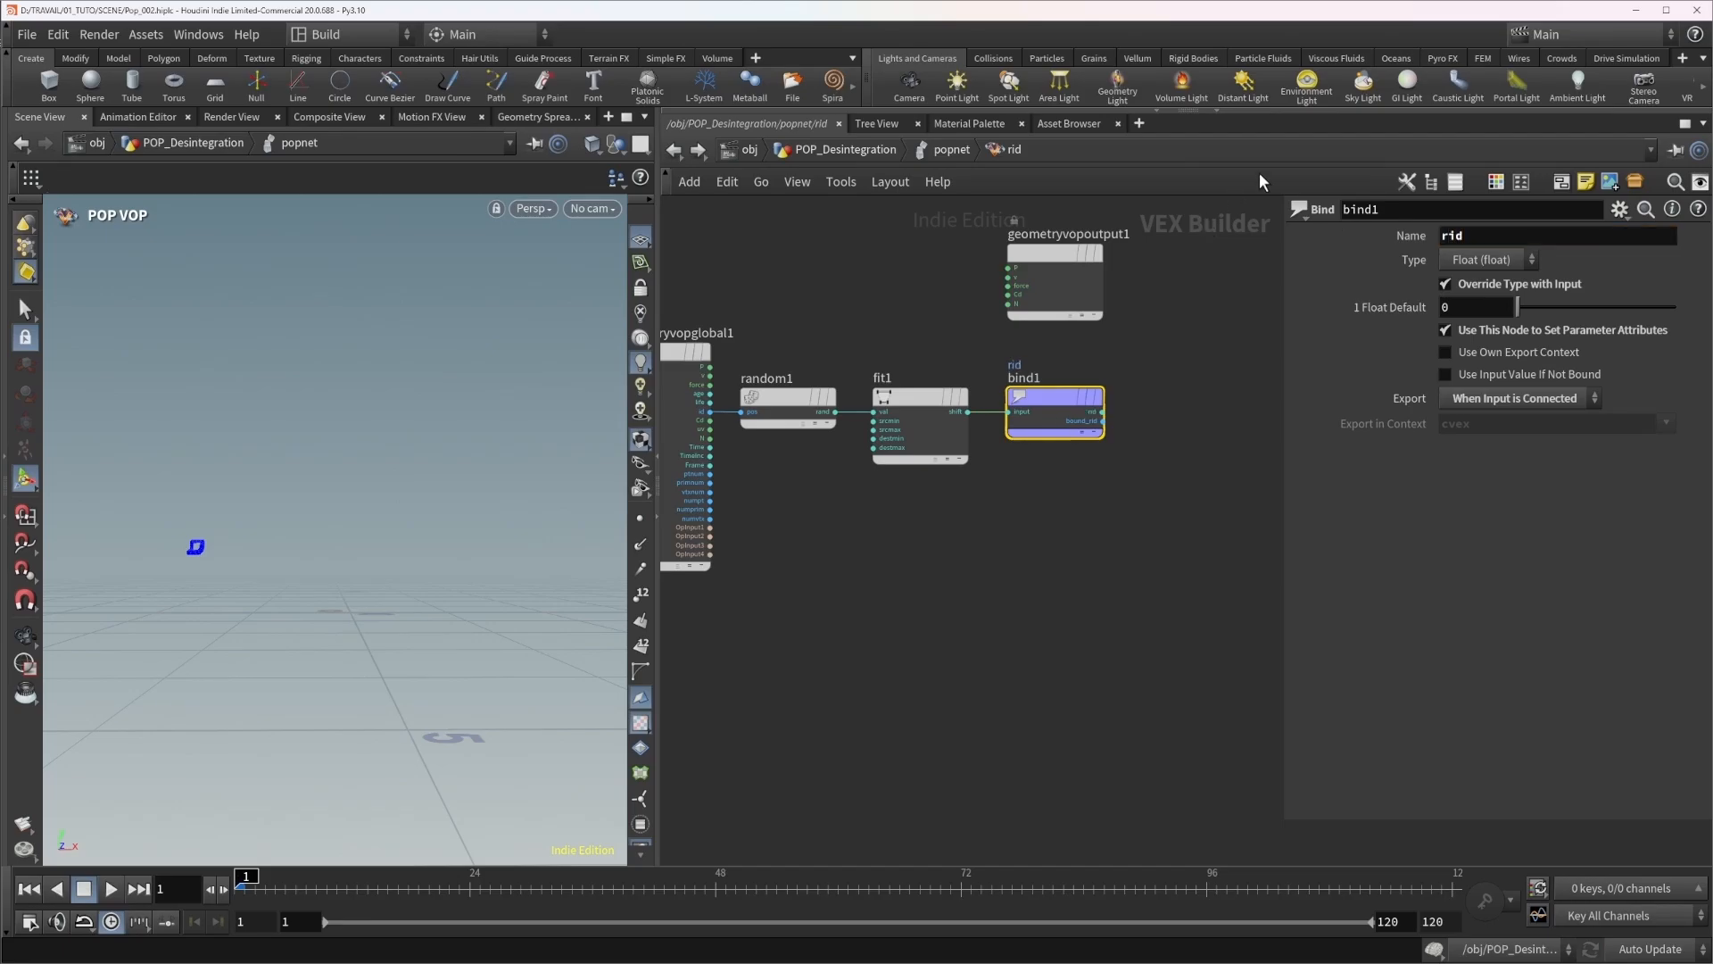
Return to the POP network and scrub the simulation from the start to frame 26.
left_click_drag(967, 356, 1144, 500)
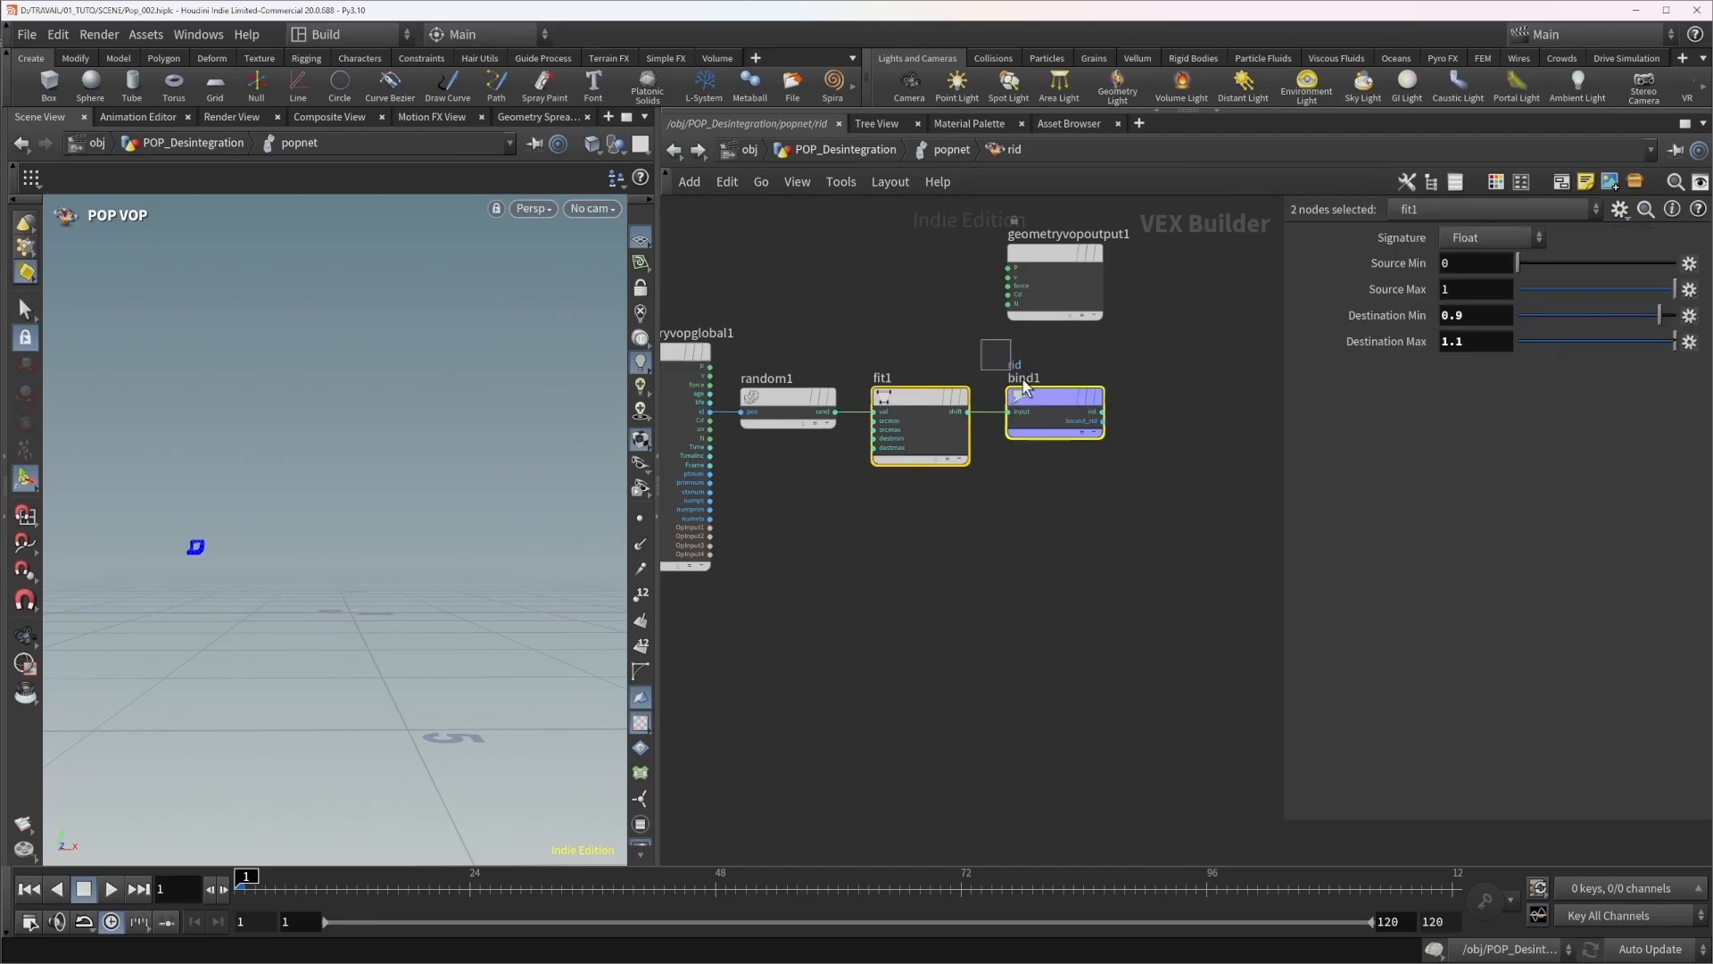
left_click_drag(1023, 380, 1126, 455)
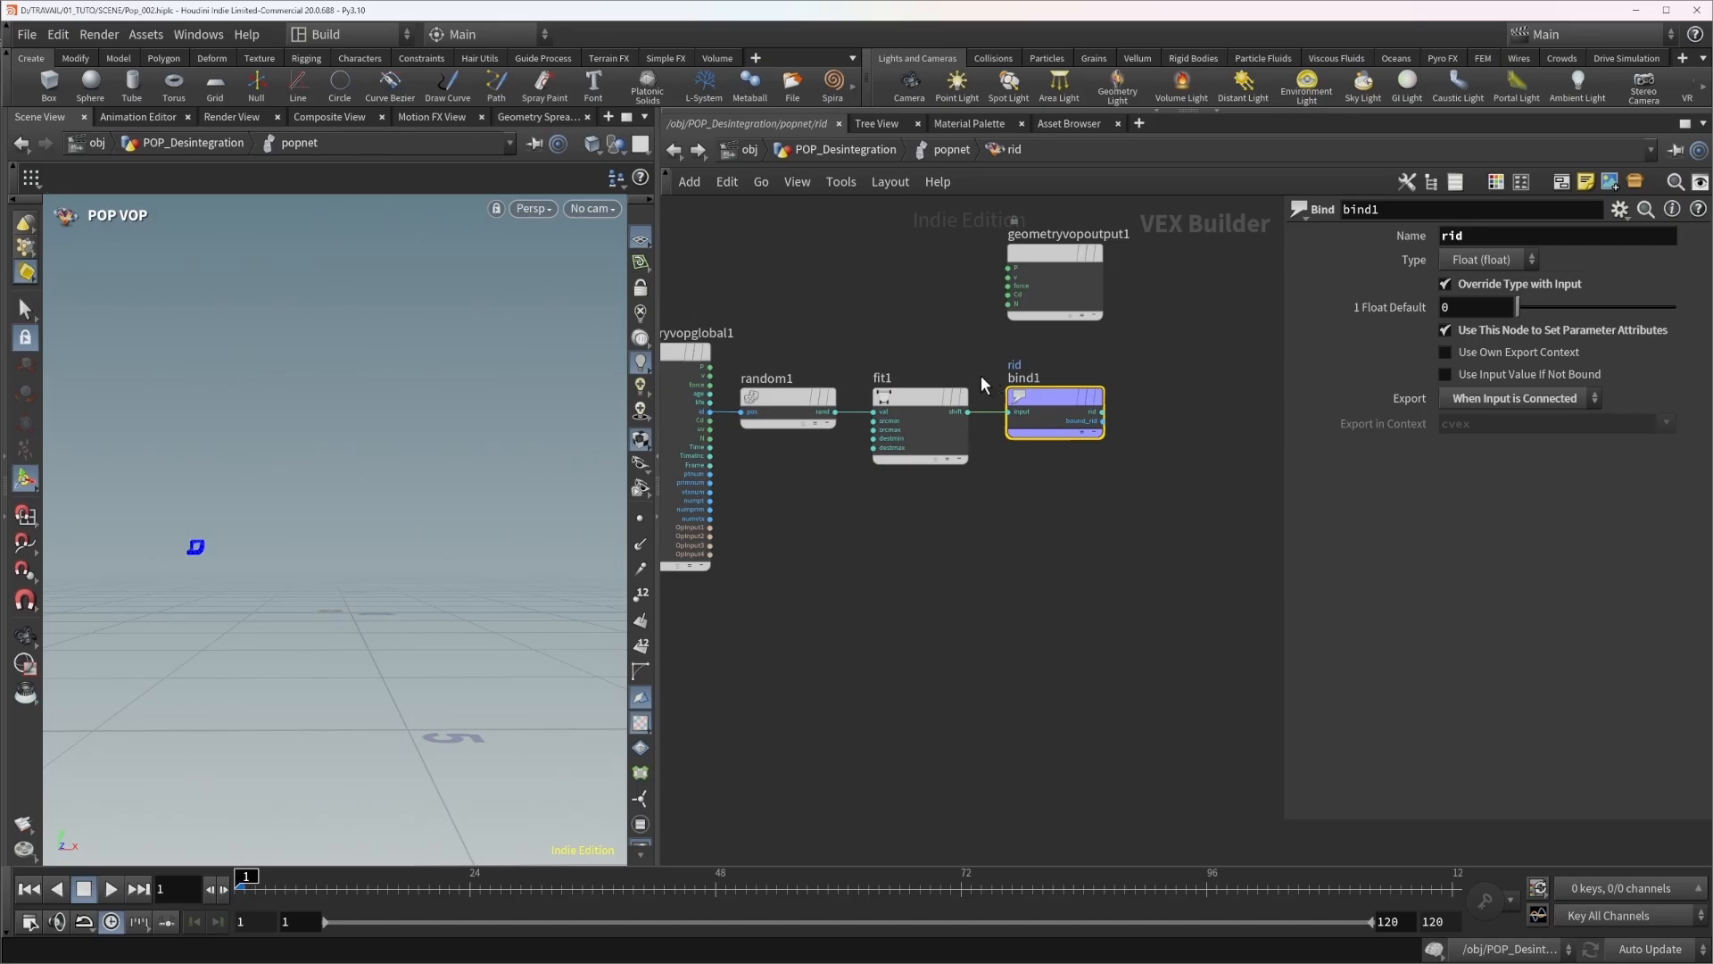
left_click(948, 150)
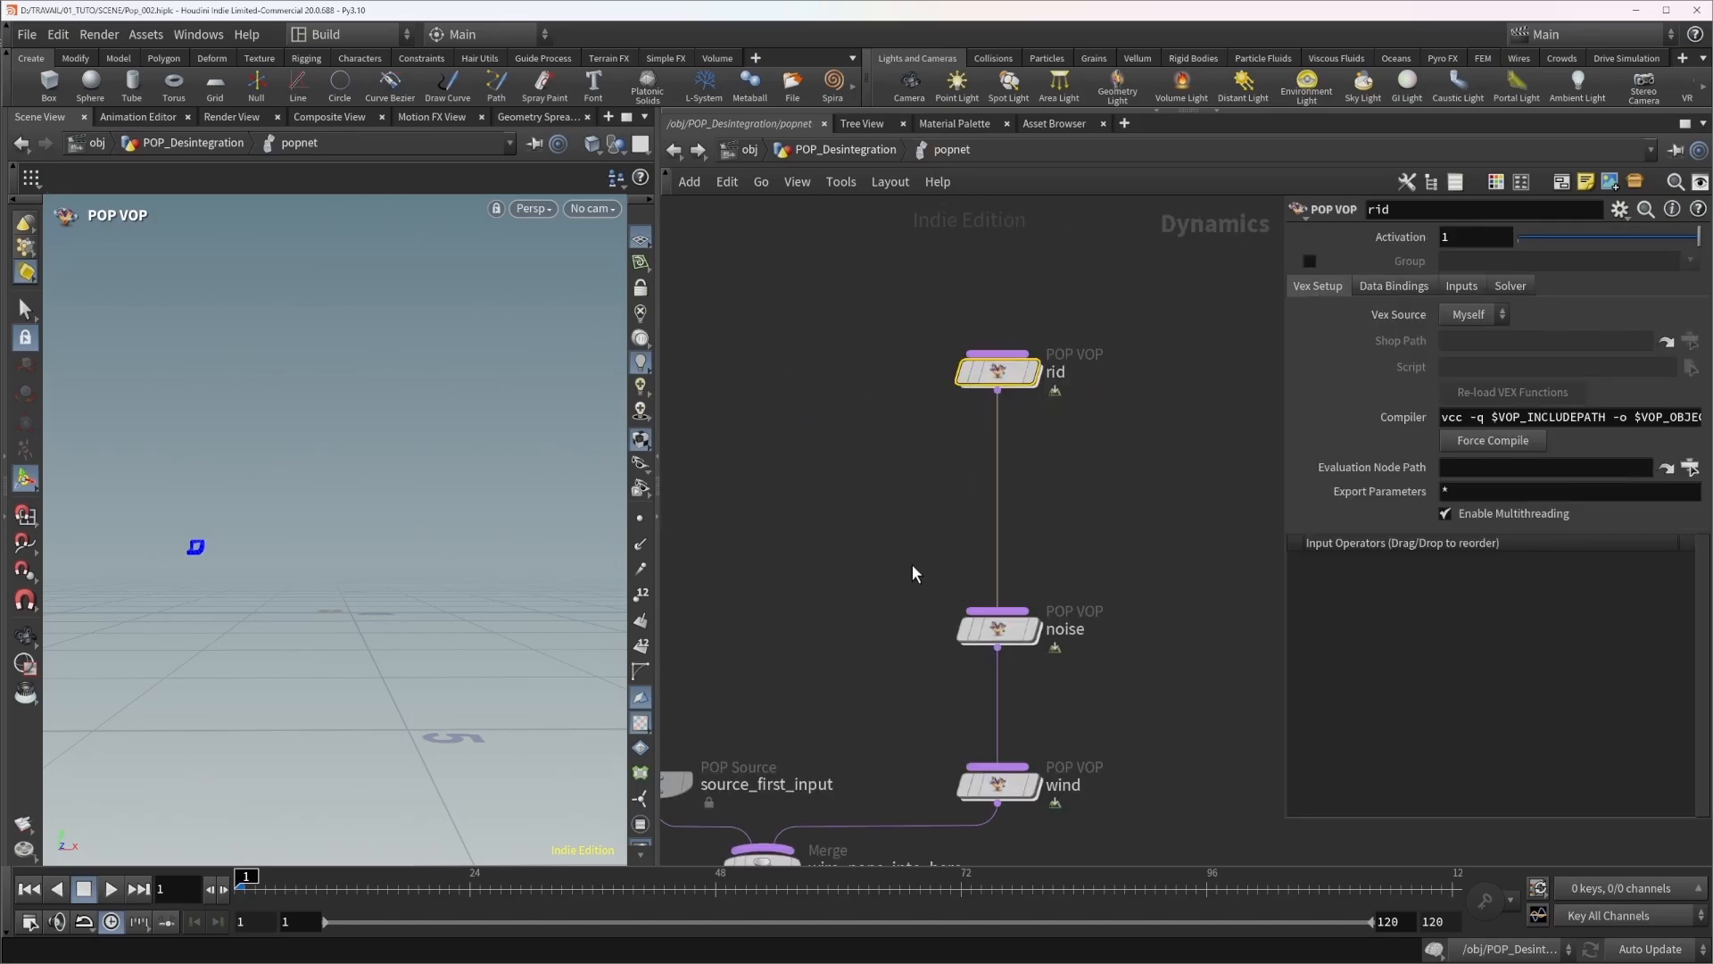
left_click_drag(243, 883, 490, 882)
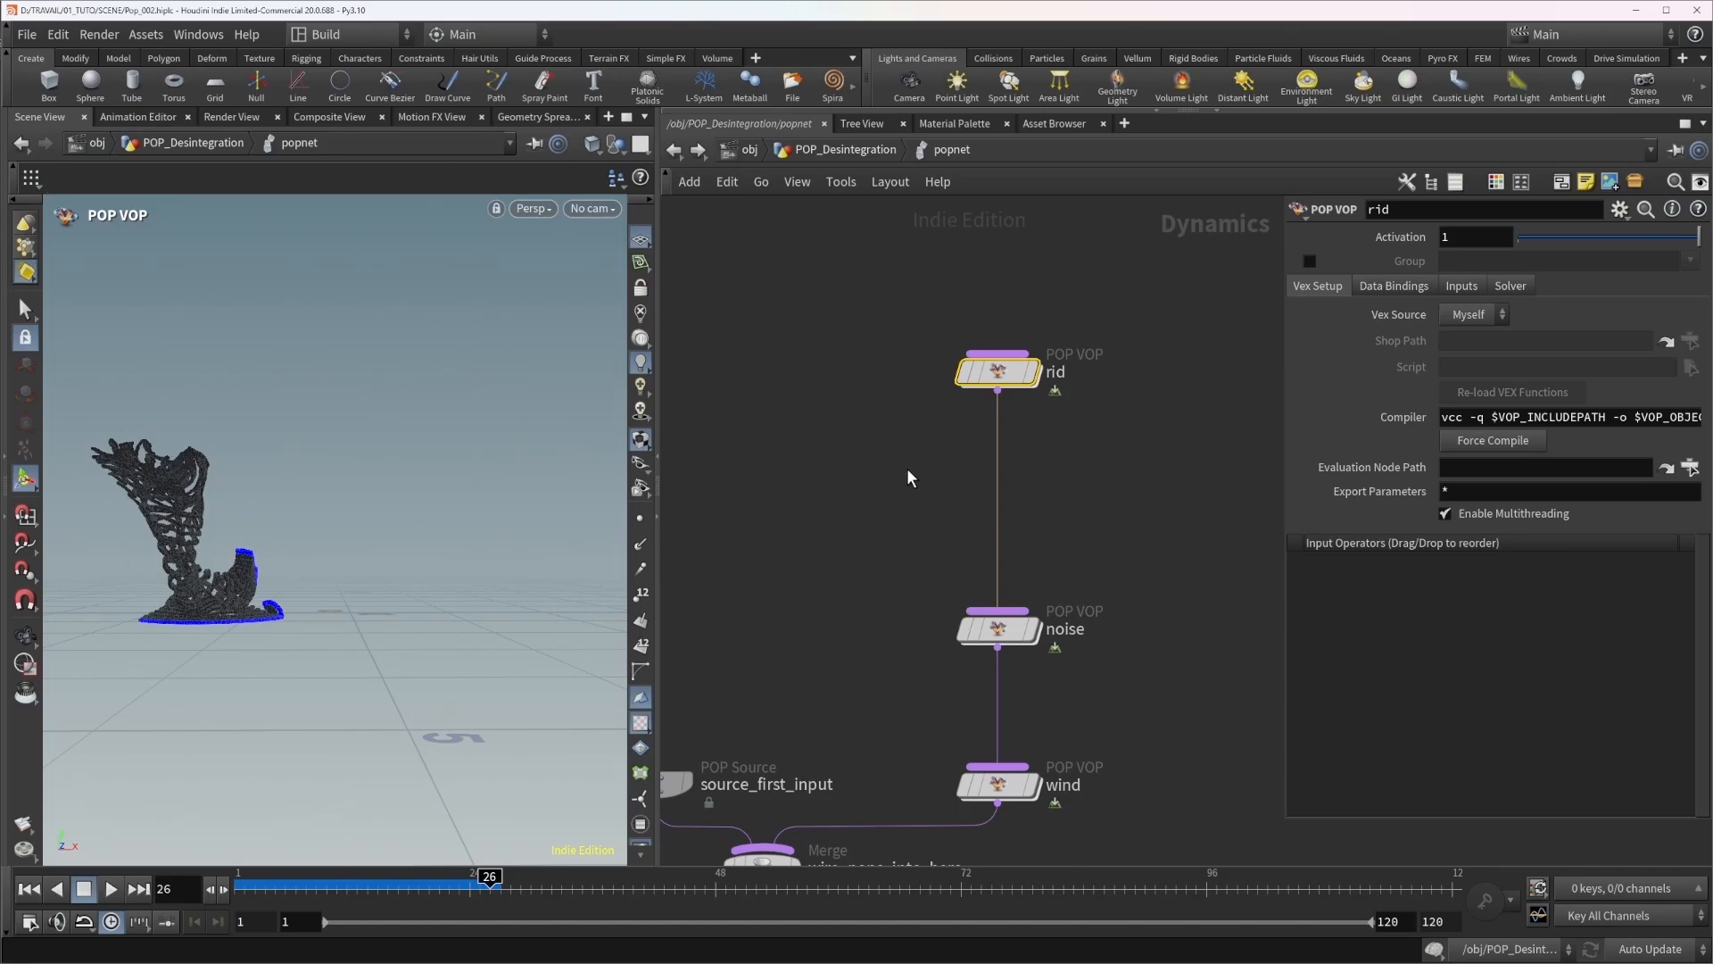
Move the noise POP VOP closer to rid, and inside the wind POP VOP expand the collapsed wind parameter into a node placed below Add.
left_click_drag(1015, 630, 1011, 500)
double_click(997, 786)
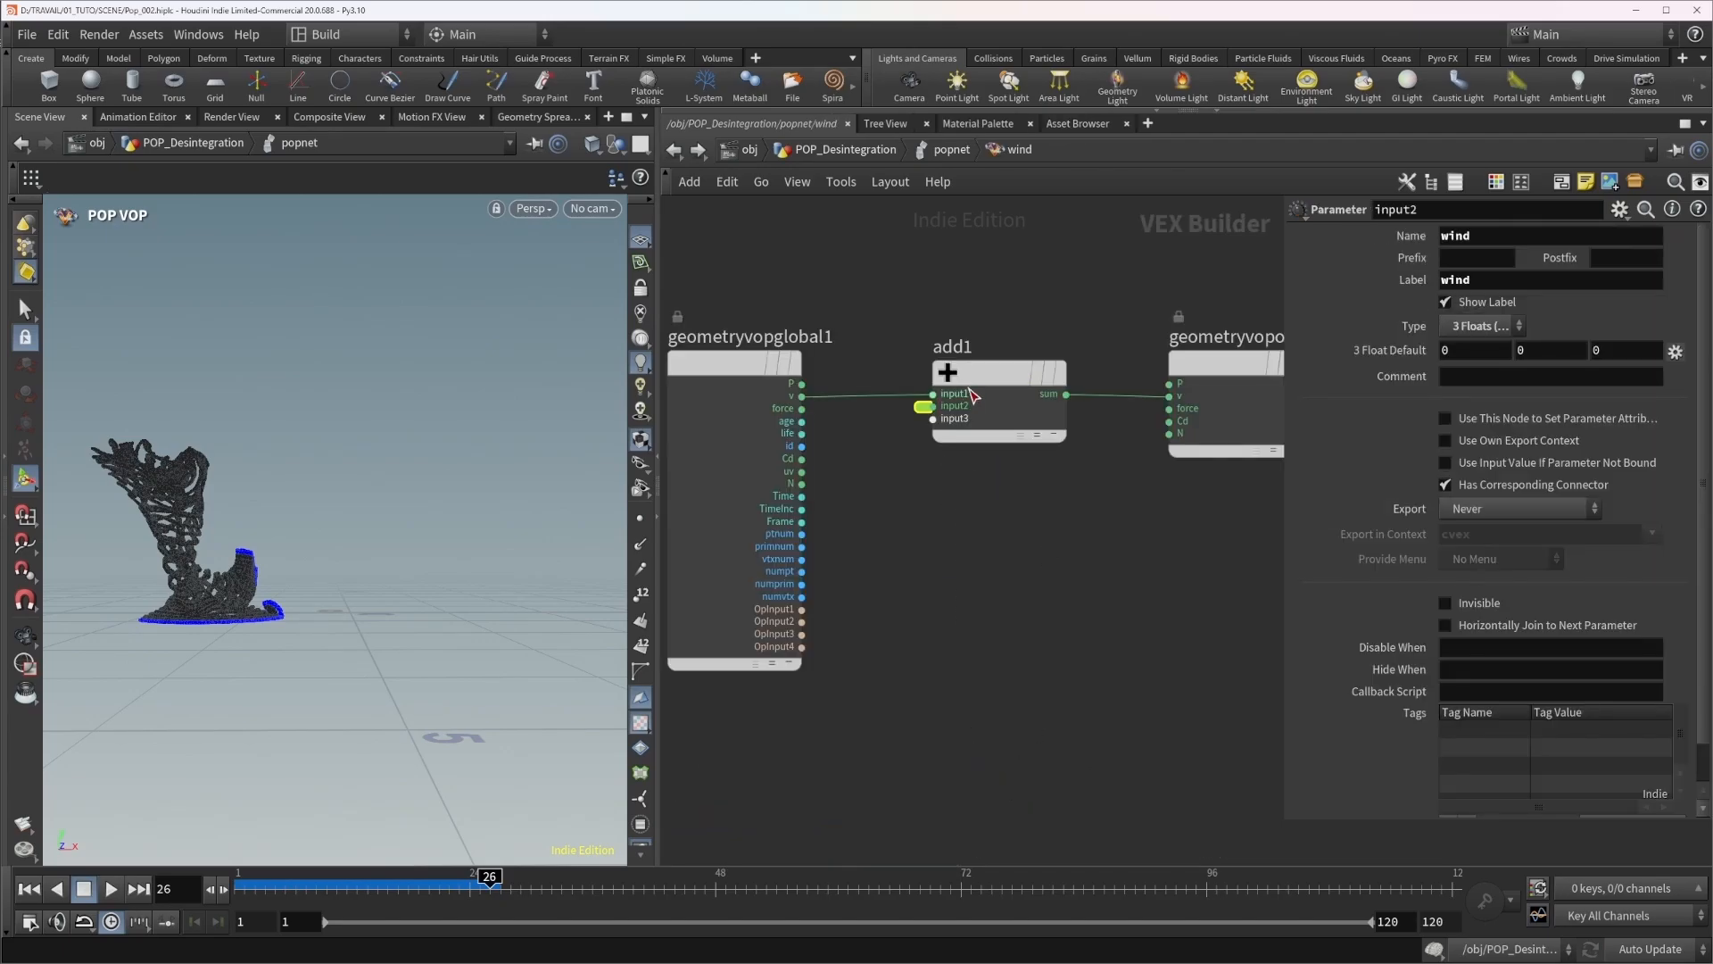
double_click(917, 409)
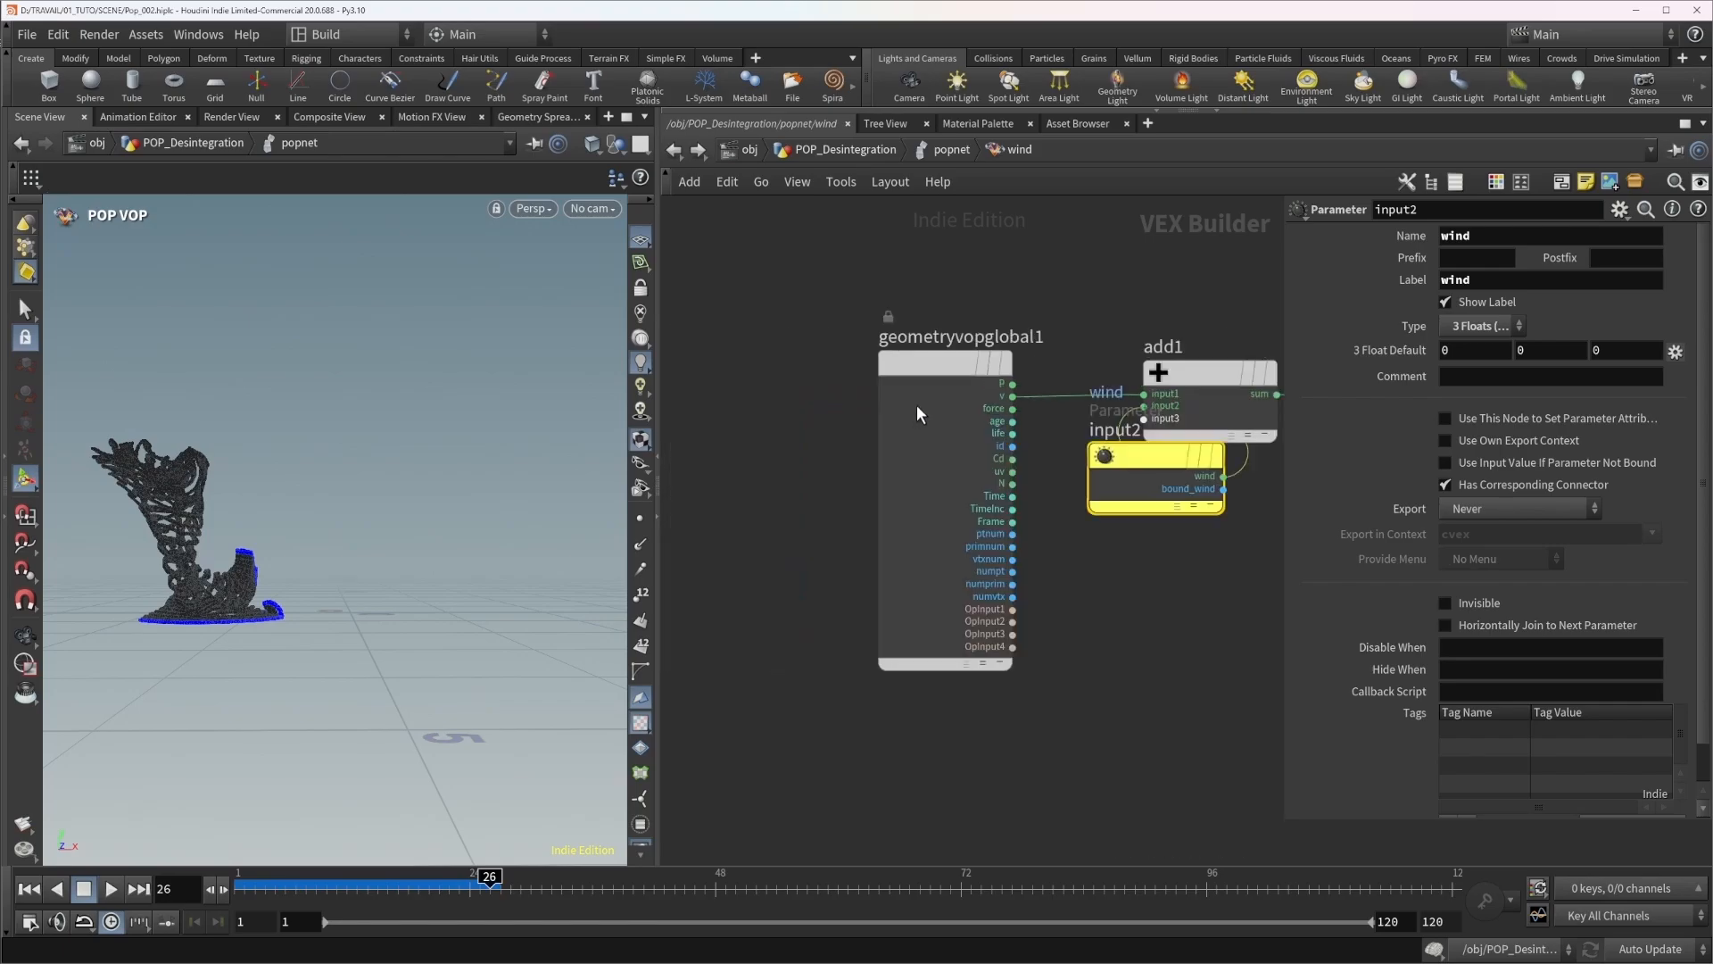
middle_click_drag(1183, 632, 923, 478)
left_click_drag(916, 324, 786, 654)
middle_click_drag(837, 478, 898, 610)
scroll(899, 598, "down", 4)
left_click_drag(801, 469, 778, 292)
scroll(884, 532, "up", 2)
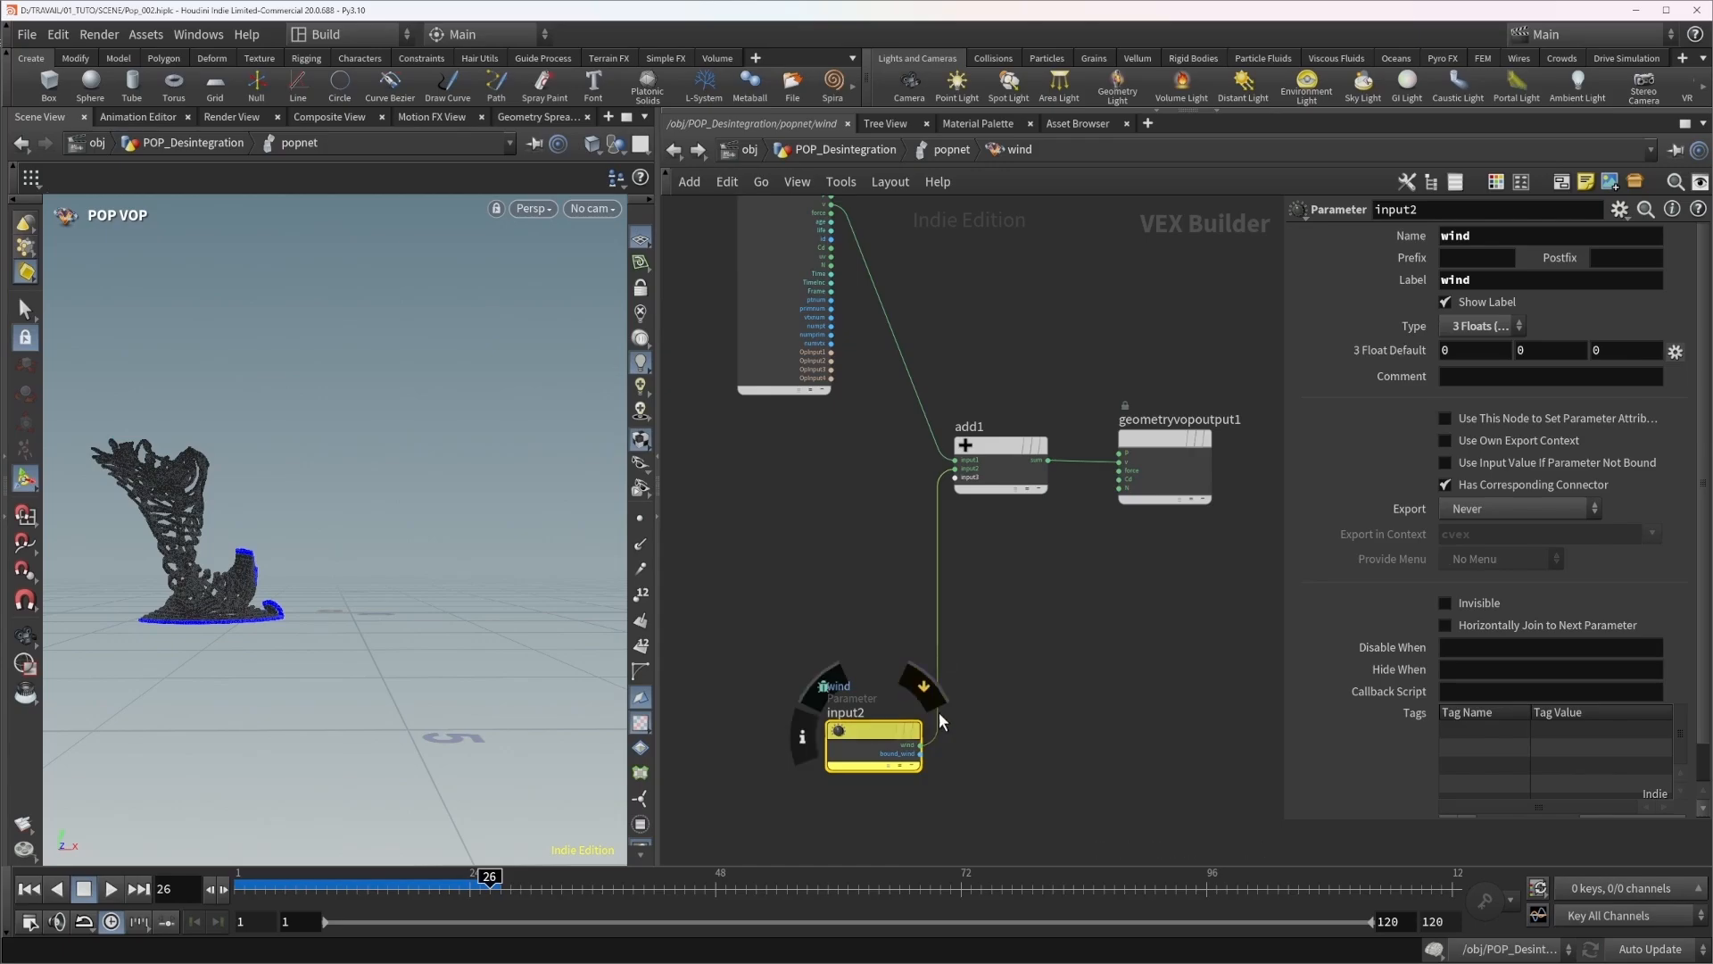
Insert a Multiply node on the wire between the wind parameter and the Add node, and move the parameter clear of it.
key("Tab")
type("mul")
key("Return")
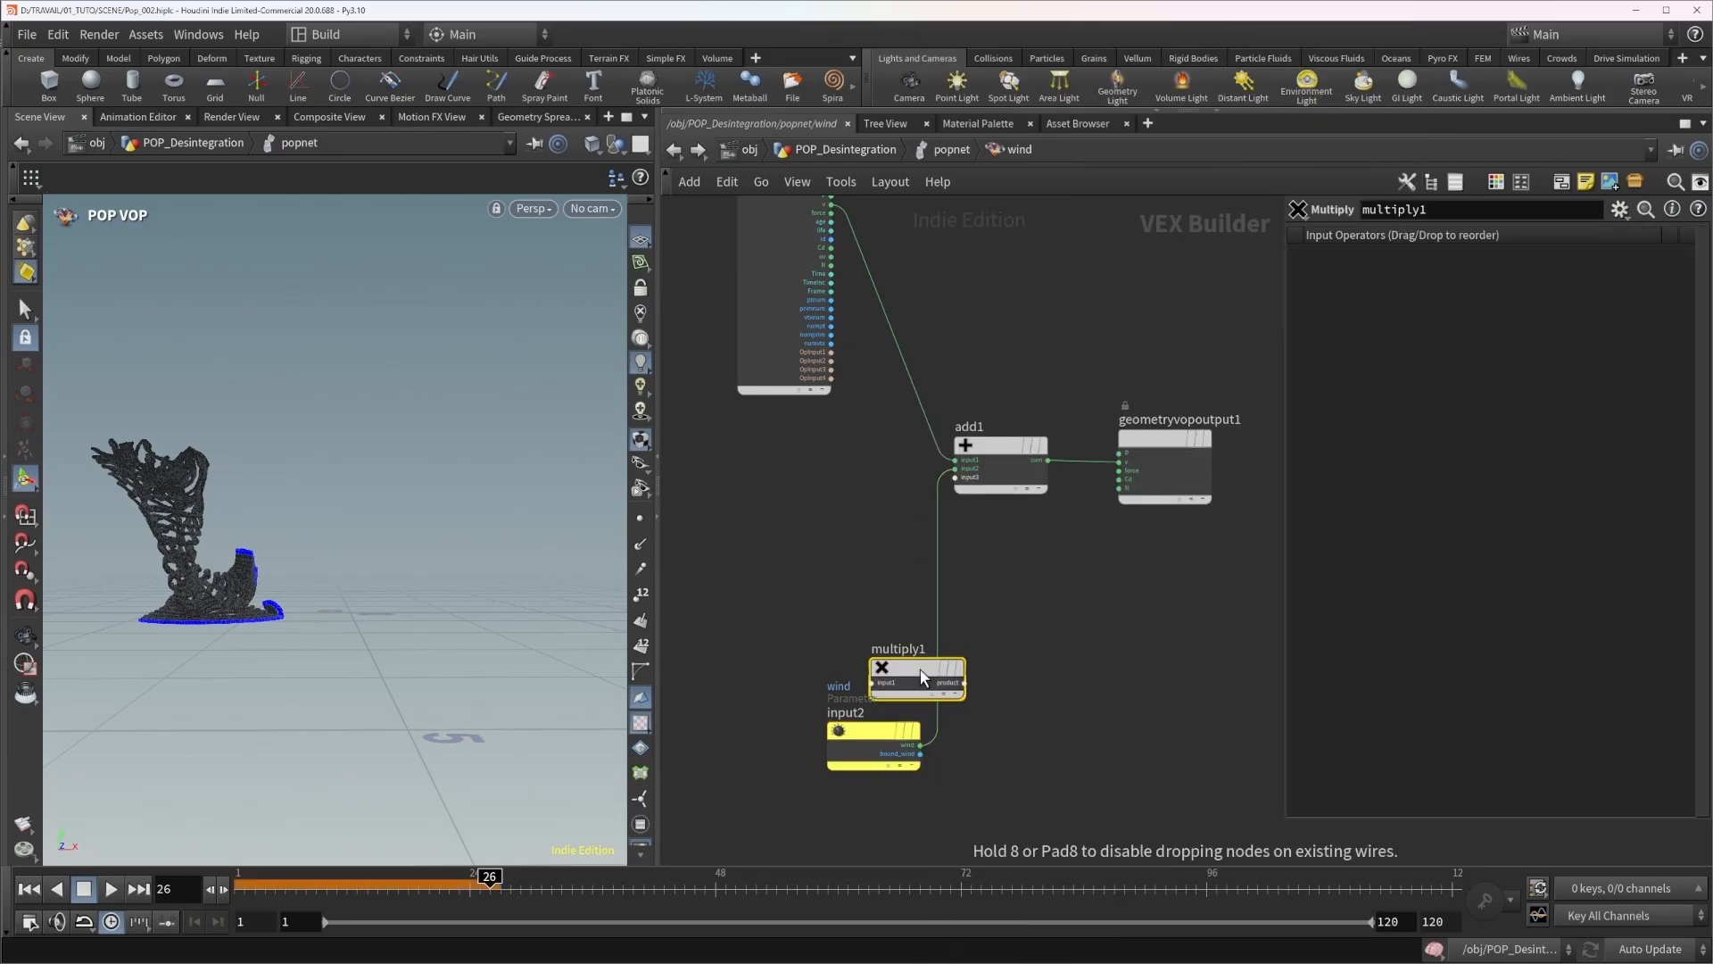
left_click(933, 598)
left_click_drag(886, 731, 824, 719)
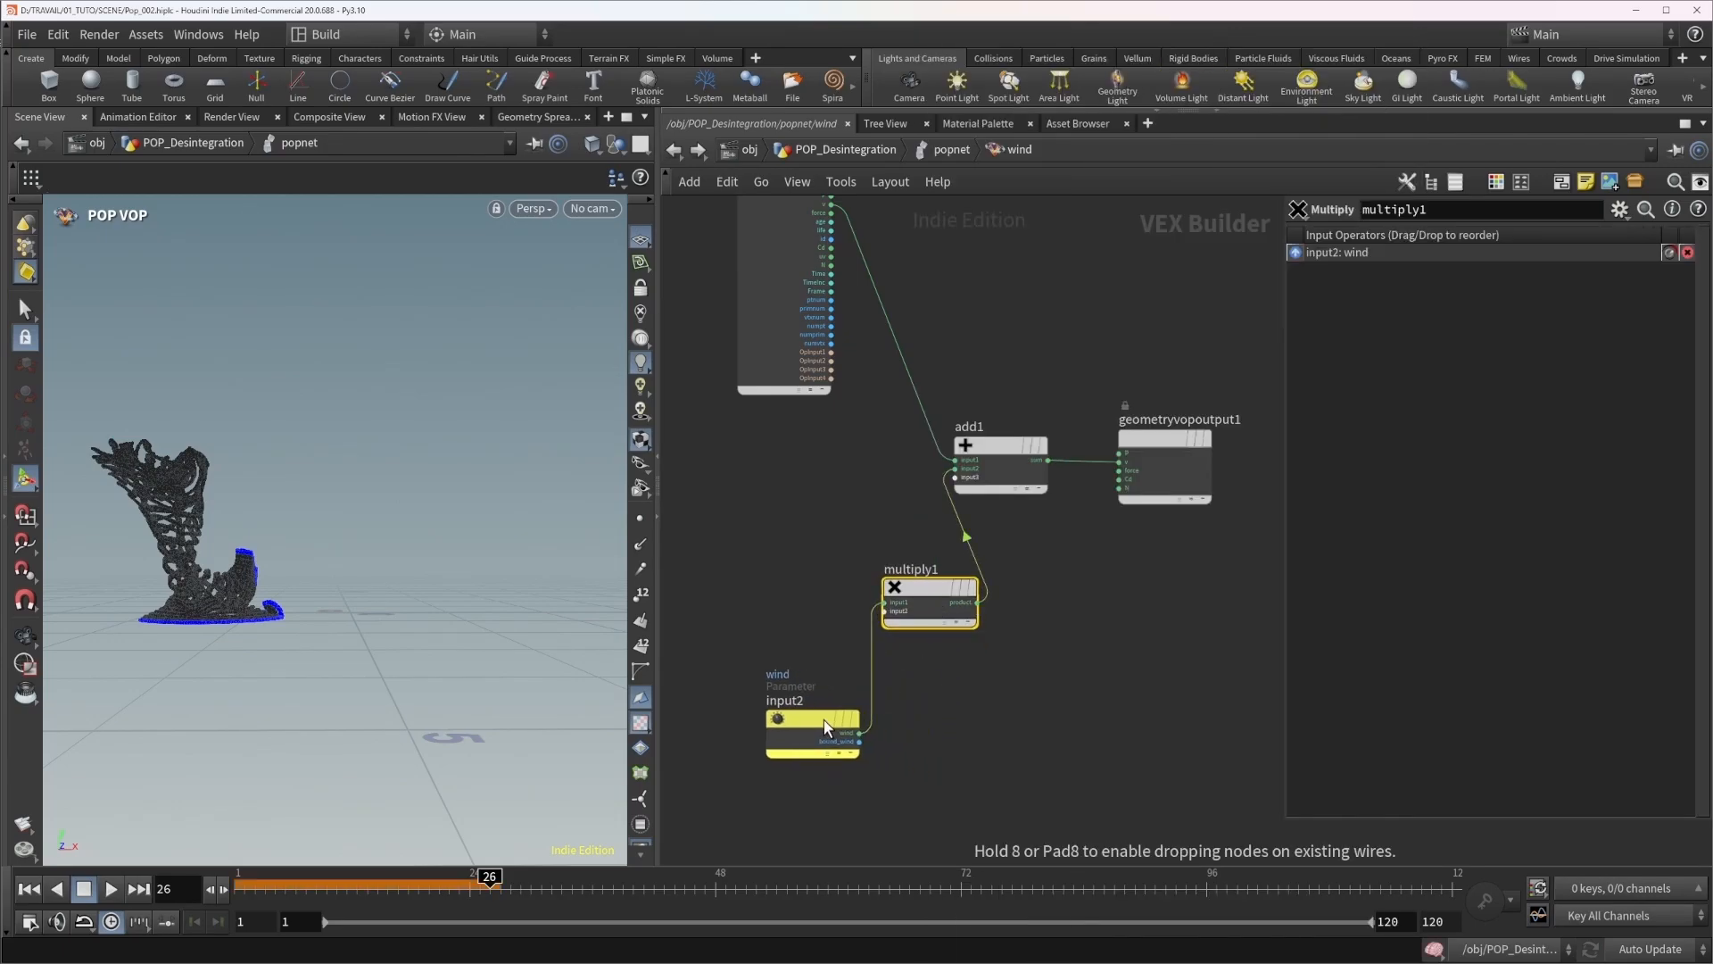
Space the Add and geometry output nodes away from Multiply and align the geometry global node with the Add node.
left_click_drag(933, 322, 1256, 528)
left_click_drag(1015, 446, 1061, 436)
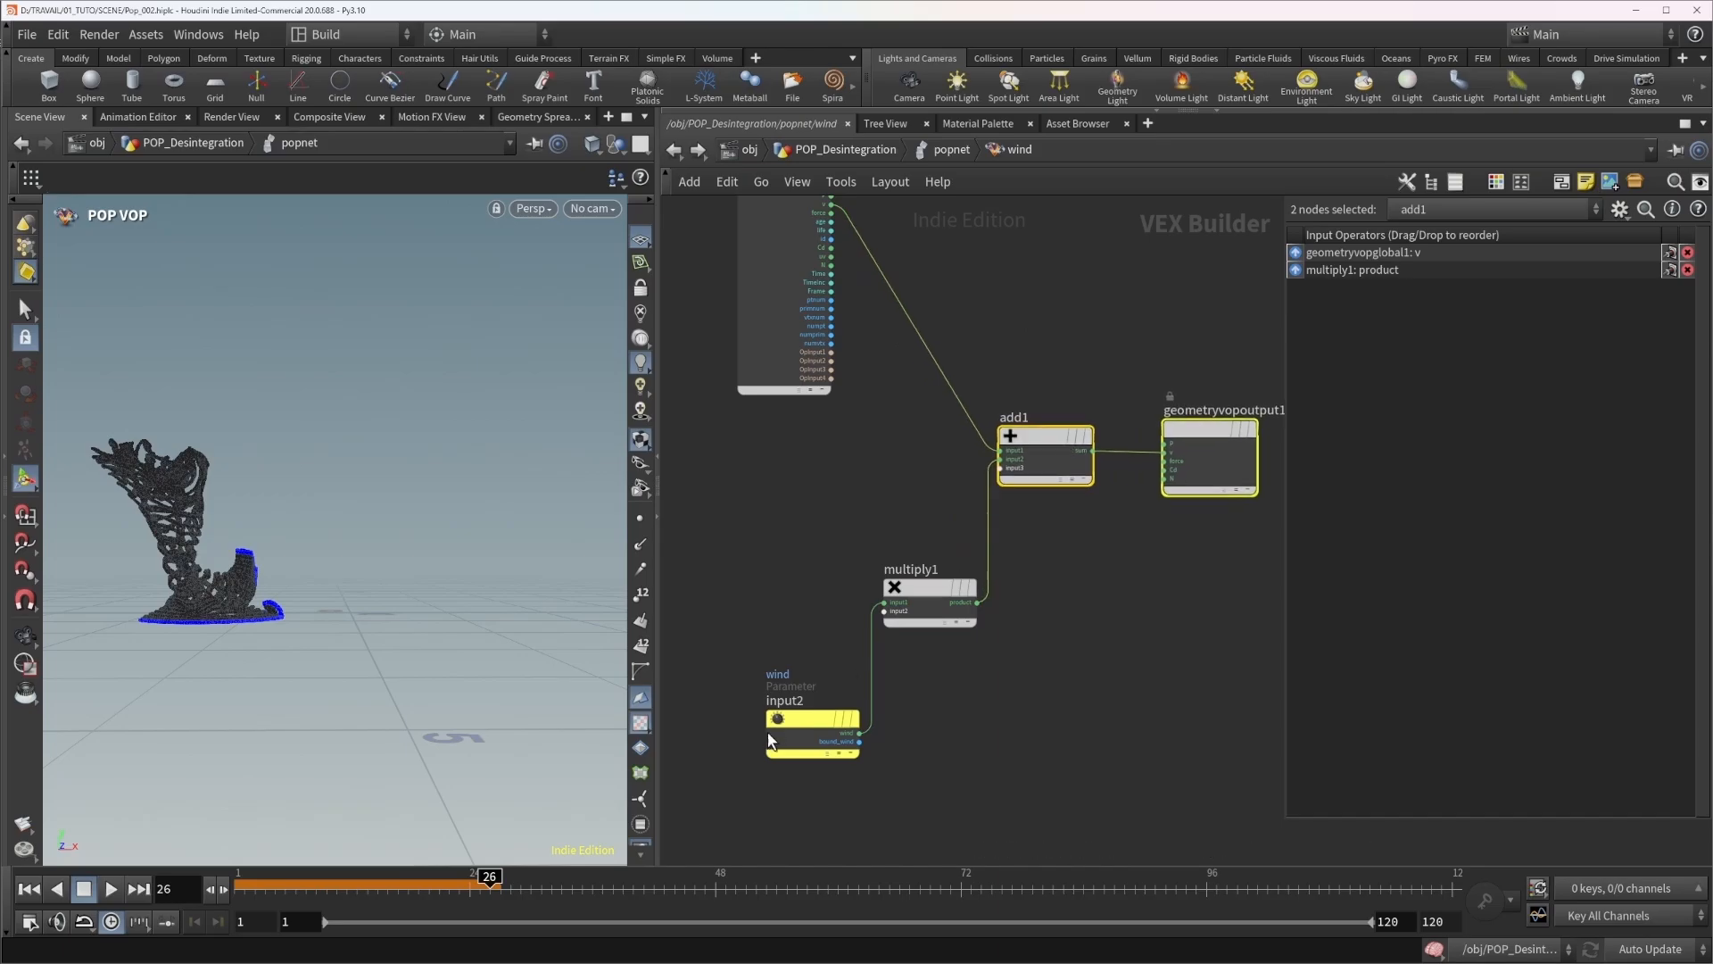
left_click_drag(700, 688, 897, 790)
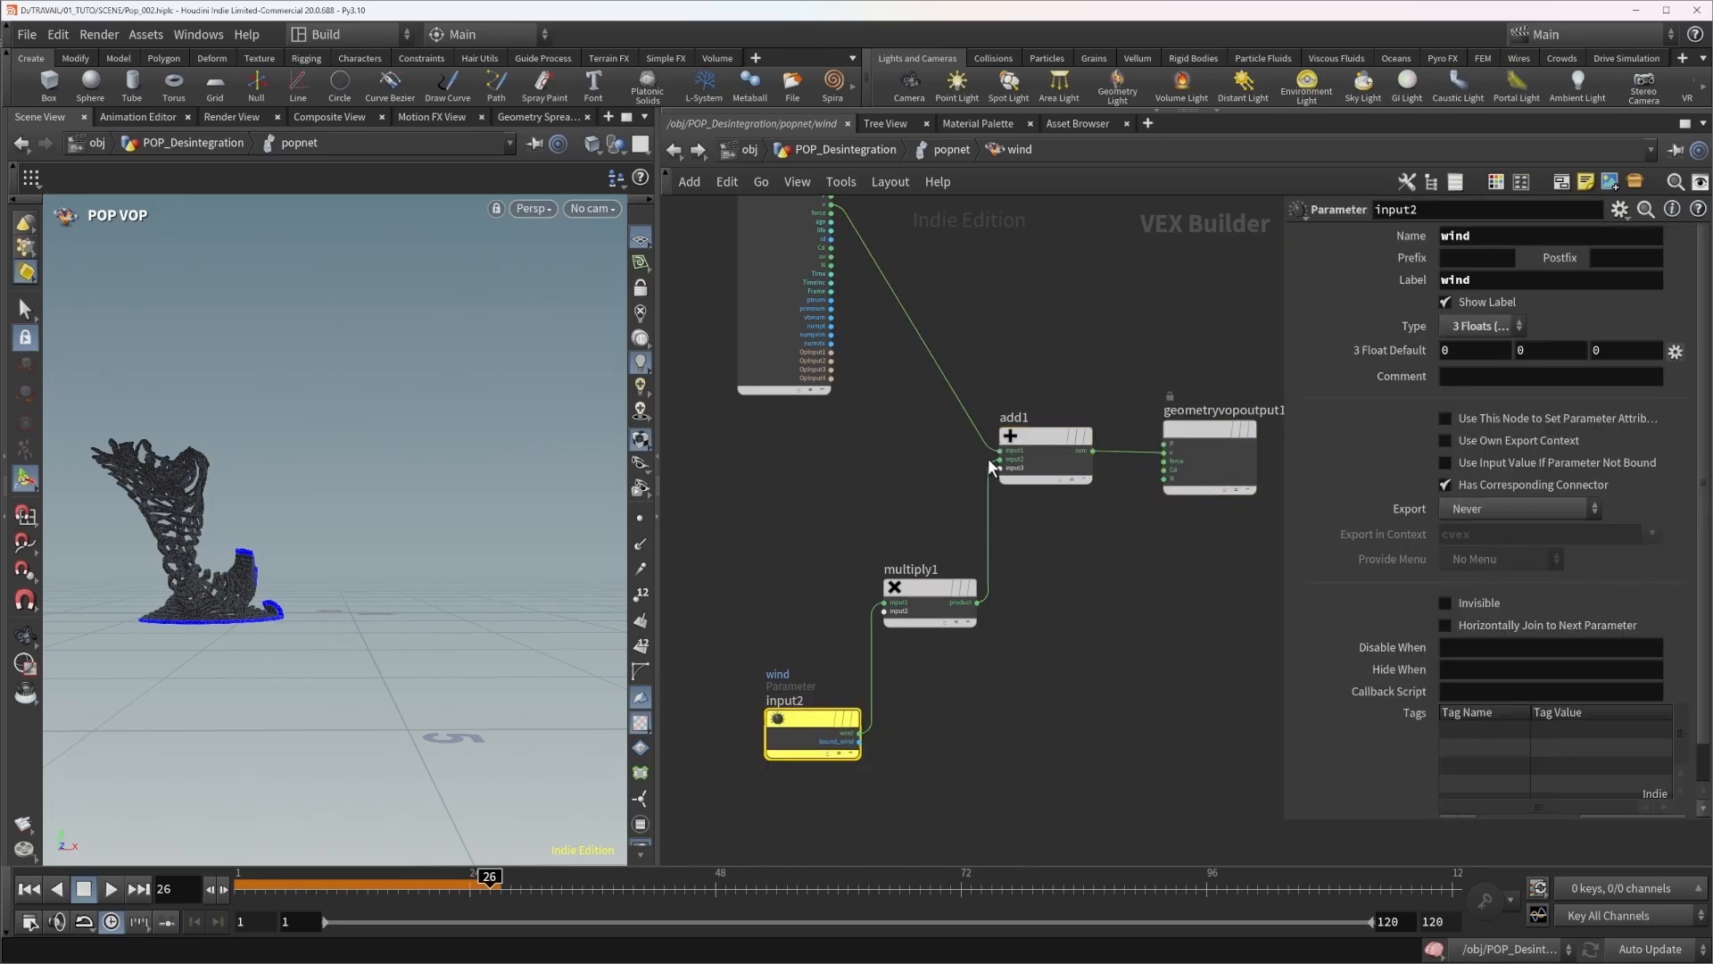
middle_click_drag(939, 404, 955, 470)
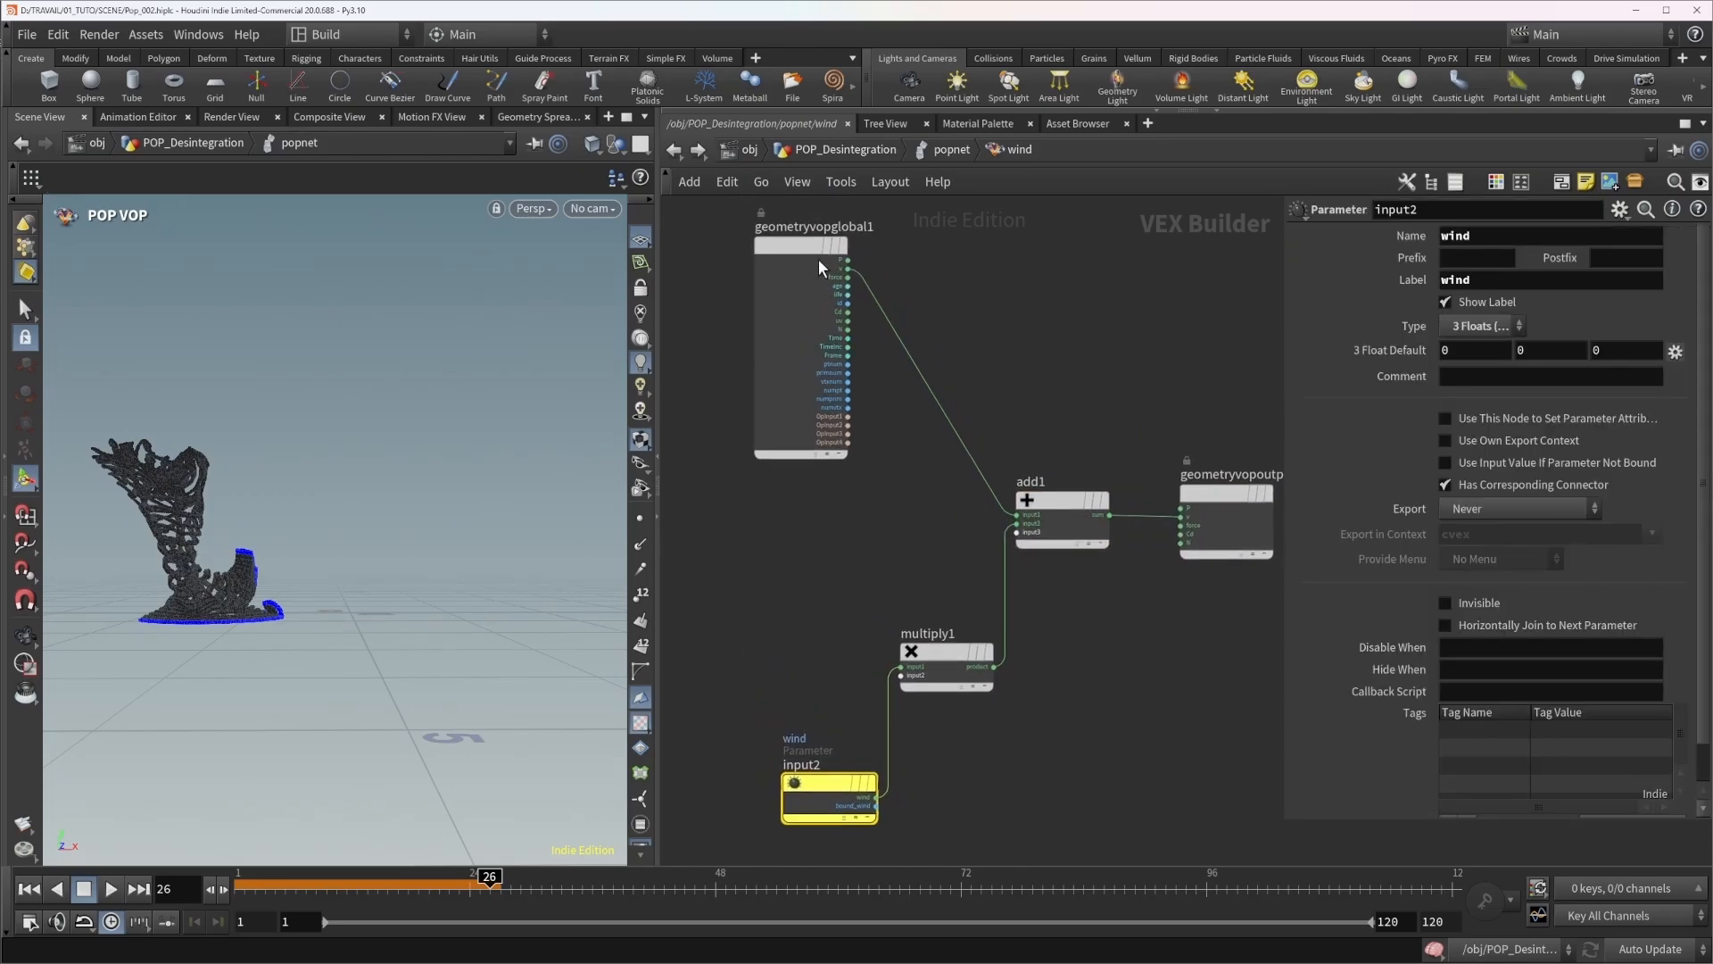
left_click_drag(817, 259, 698, 495)
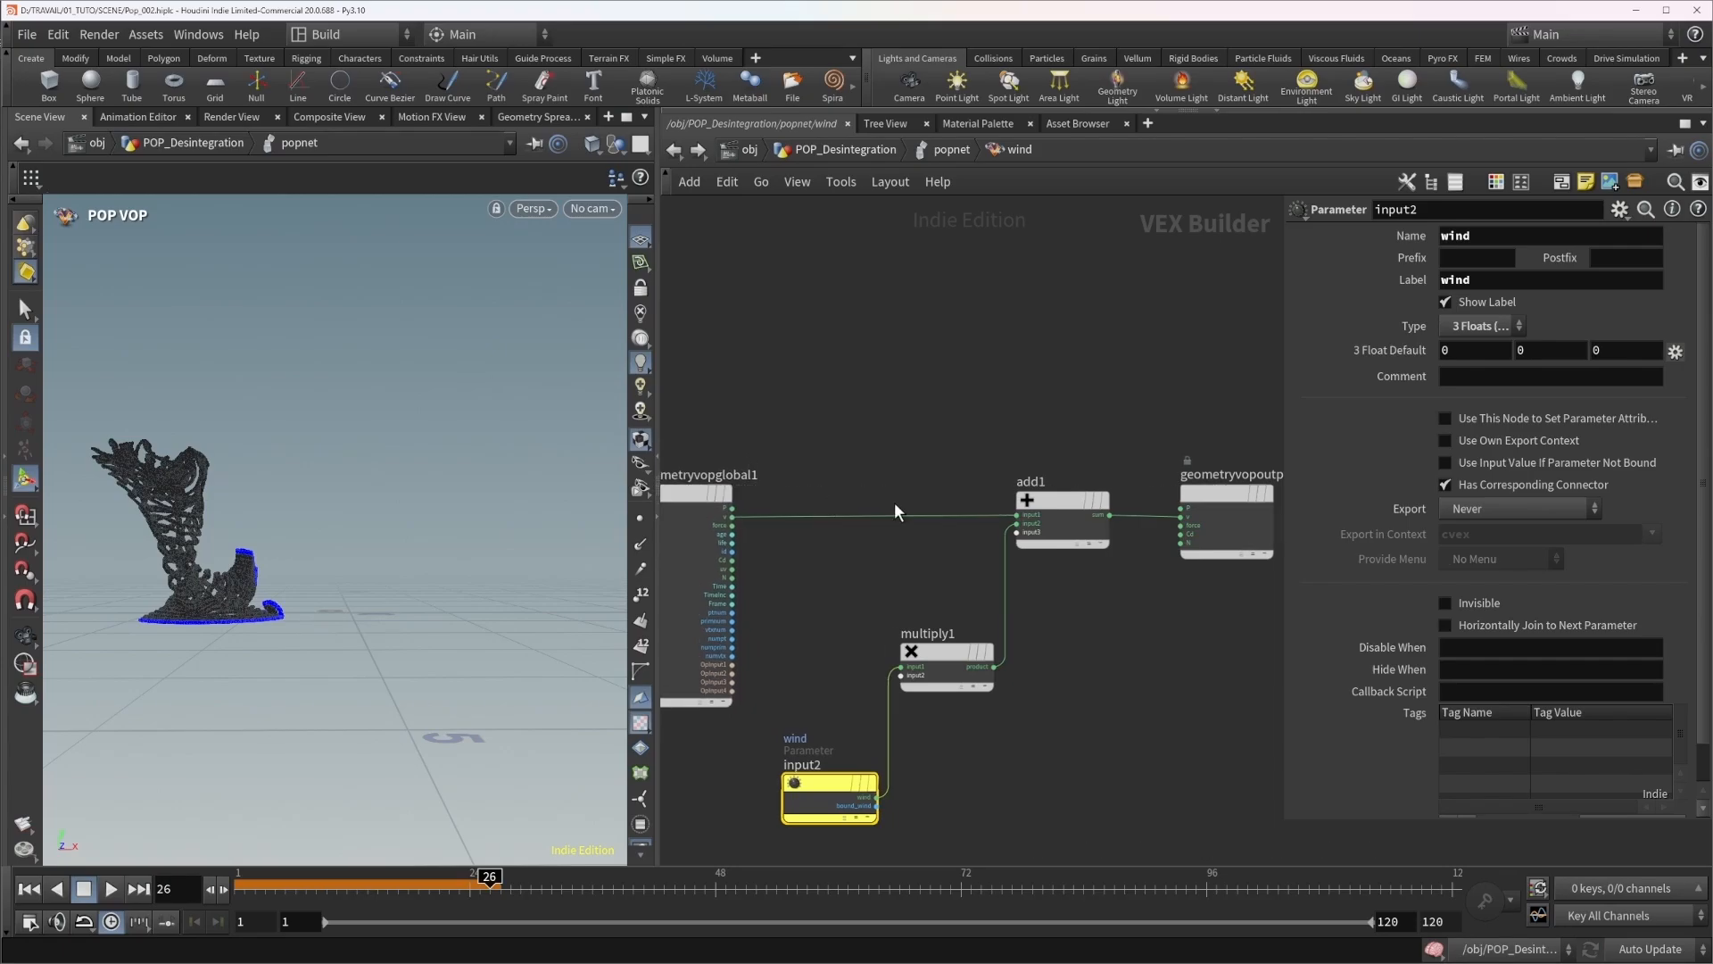
middle_click_drag(993, 575, 1087, 359)
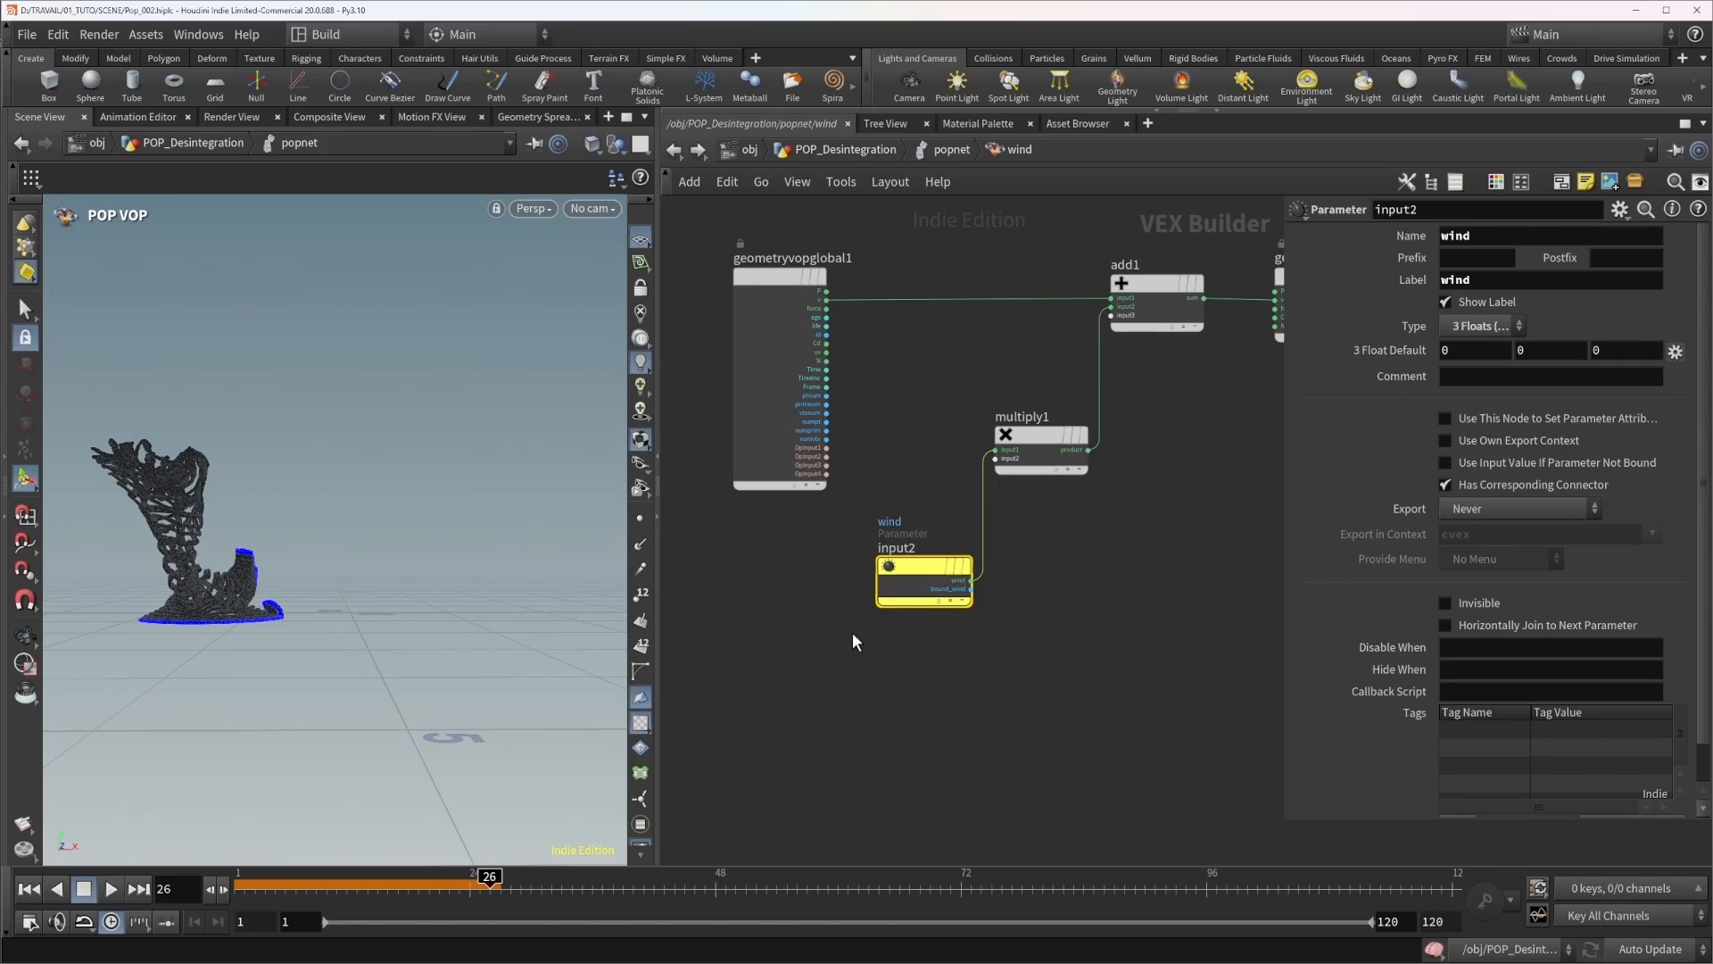
left_click_drag(1041, 441, 1048, 424)
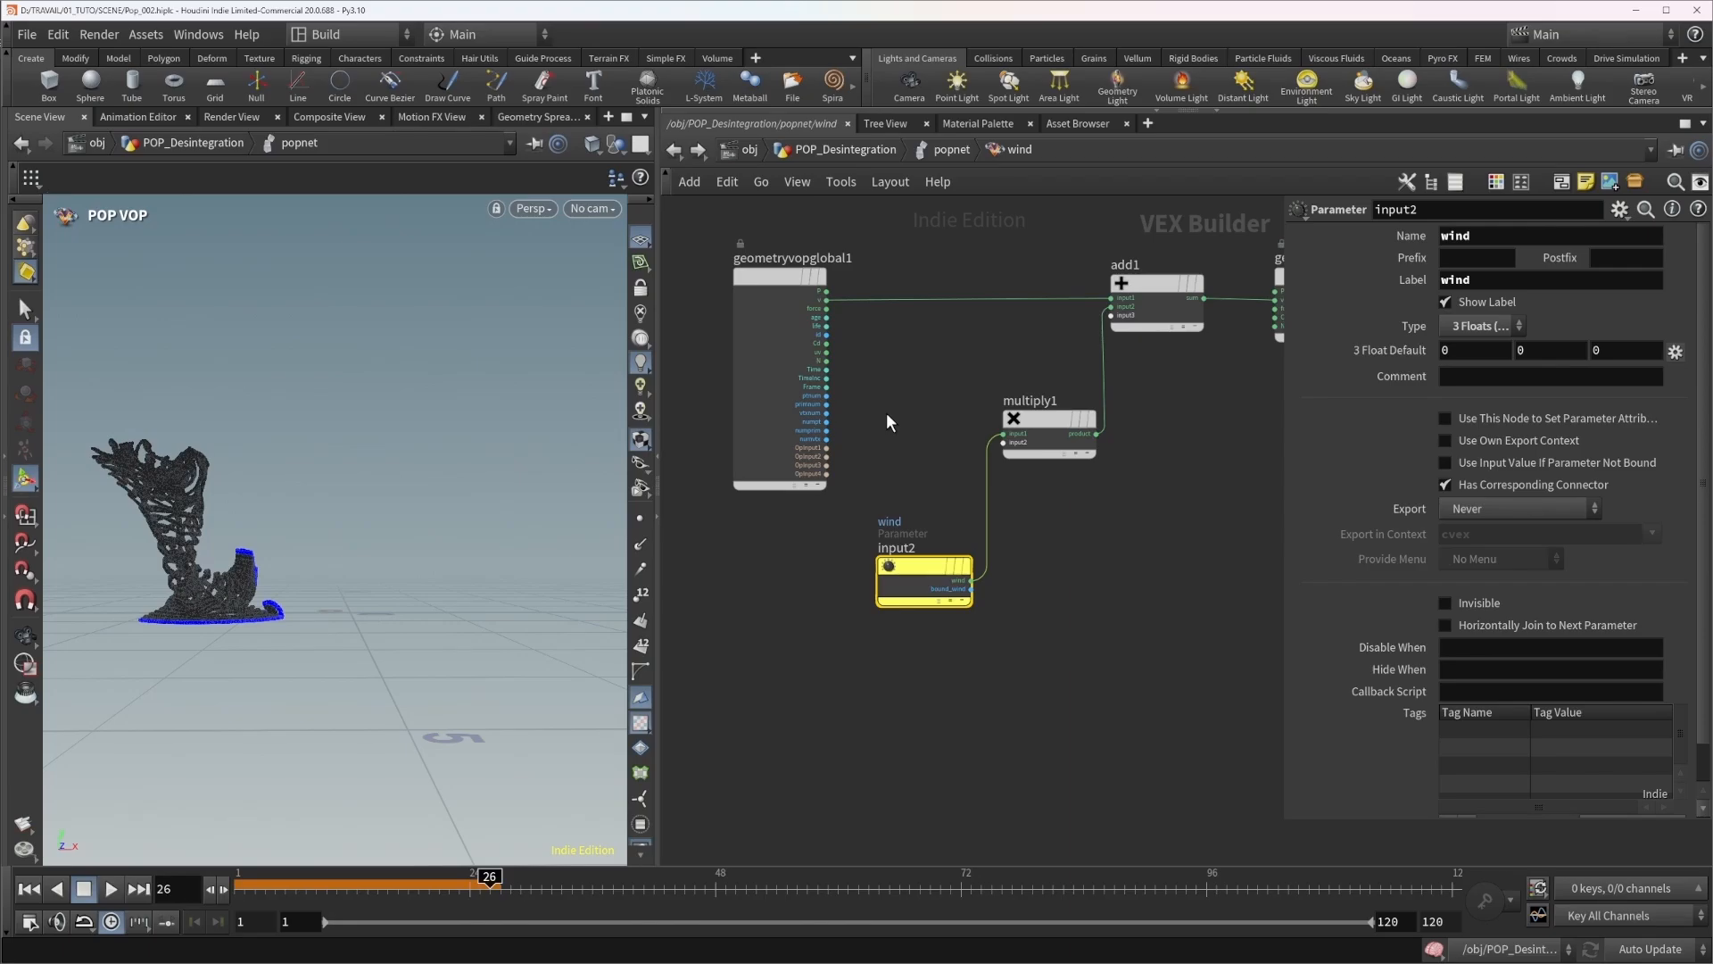
Add a Bind node with the parameter name rid and connect its rid output to the Multiply node's second input.
scroll(852, 428, "up", 3)
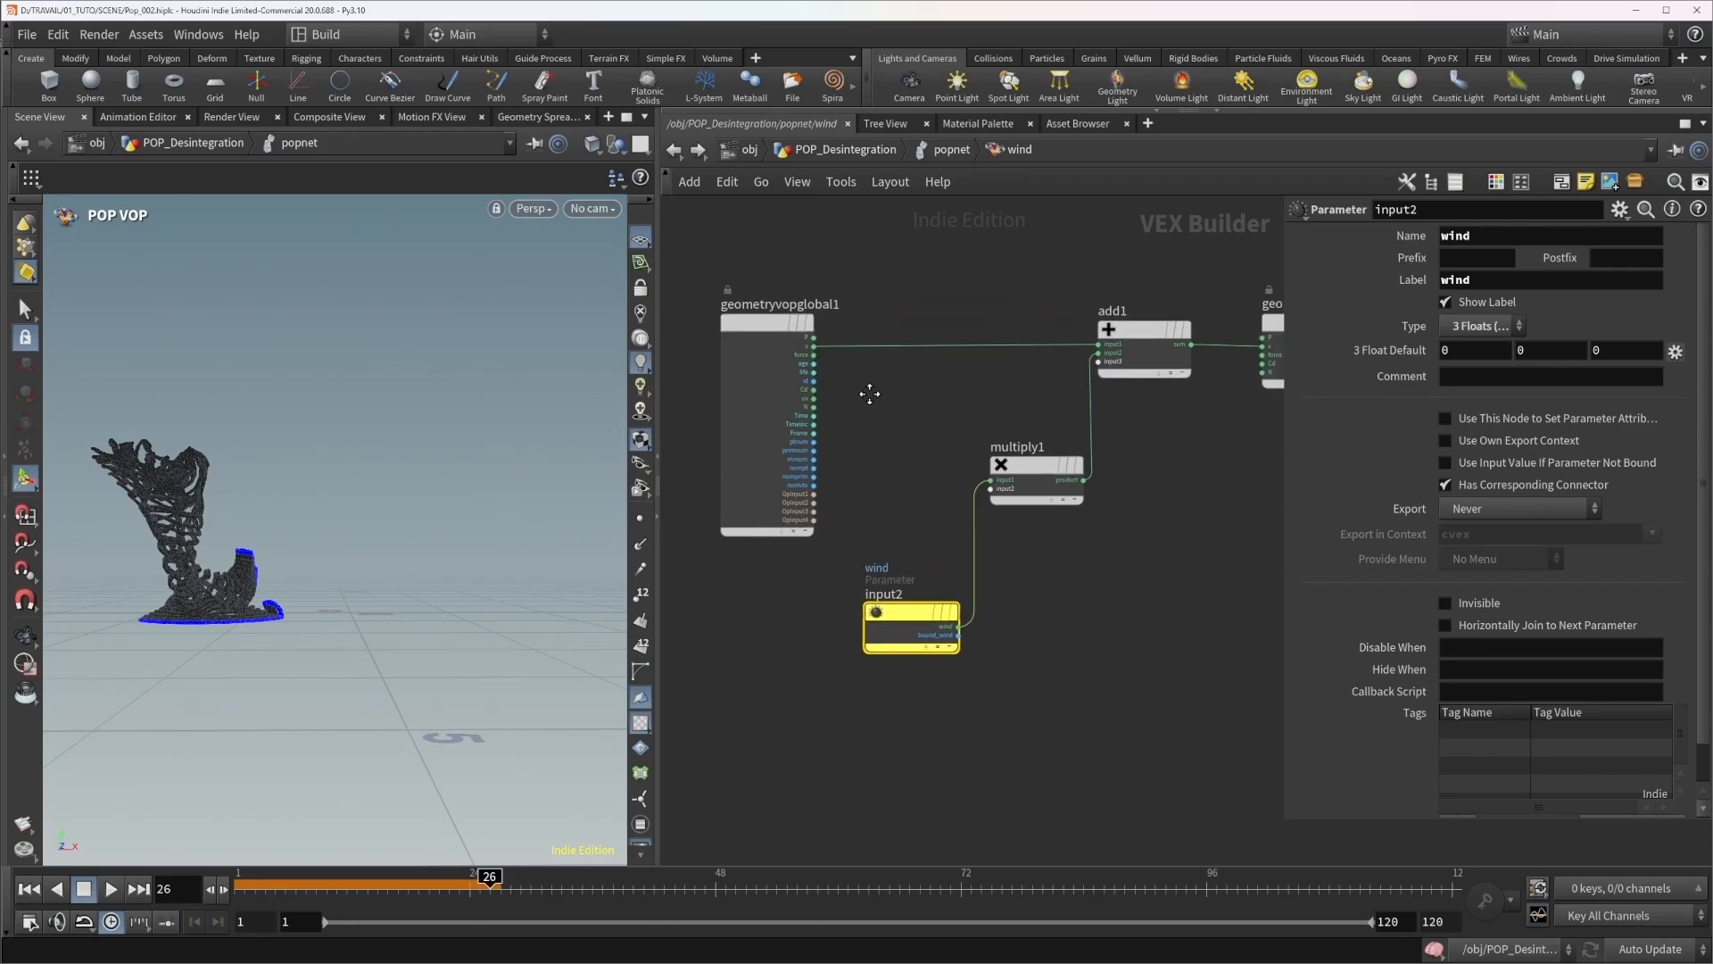
key("Tab")
type("bin")
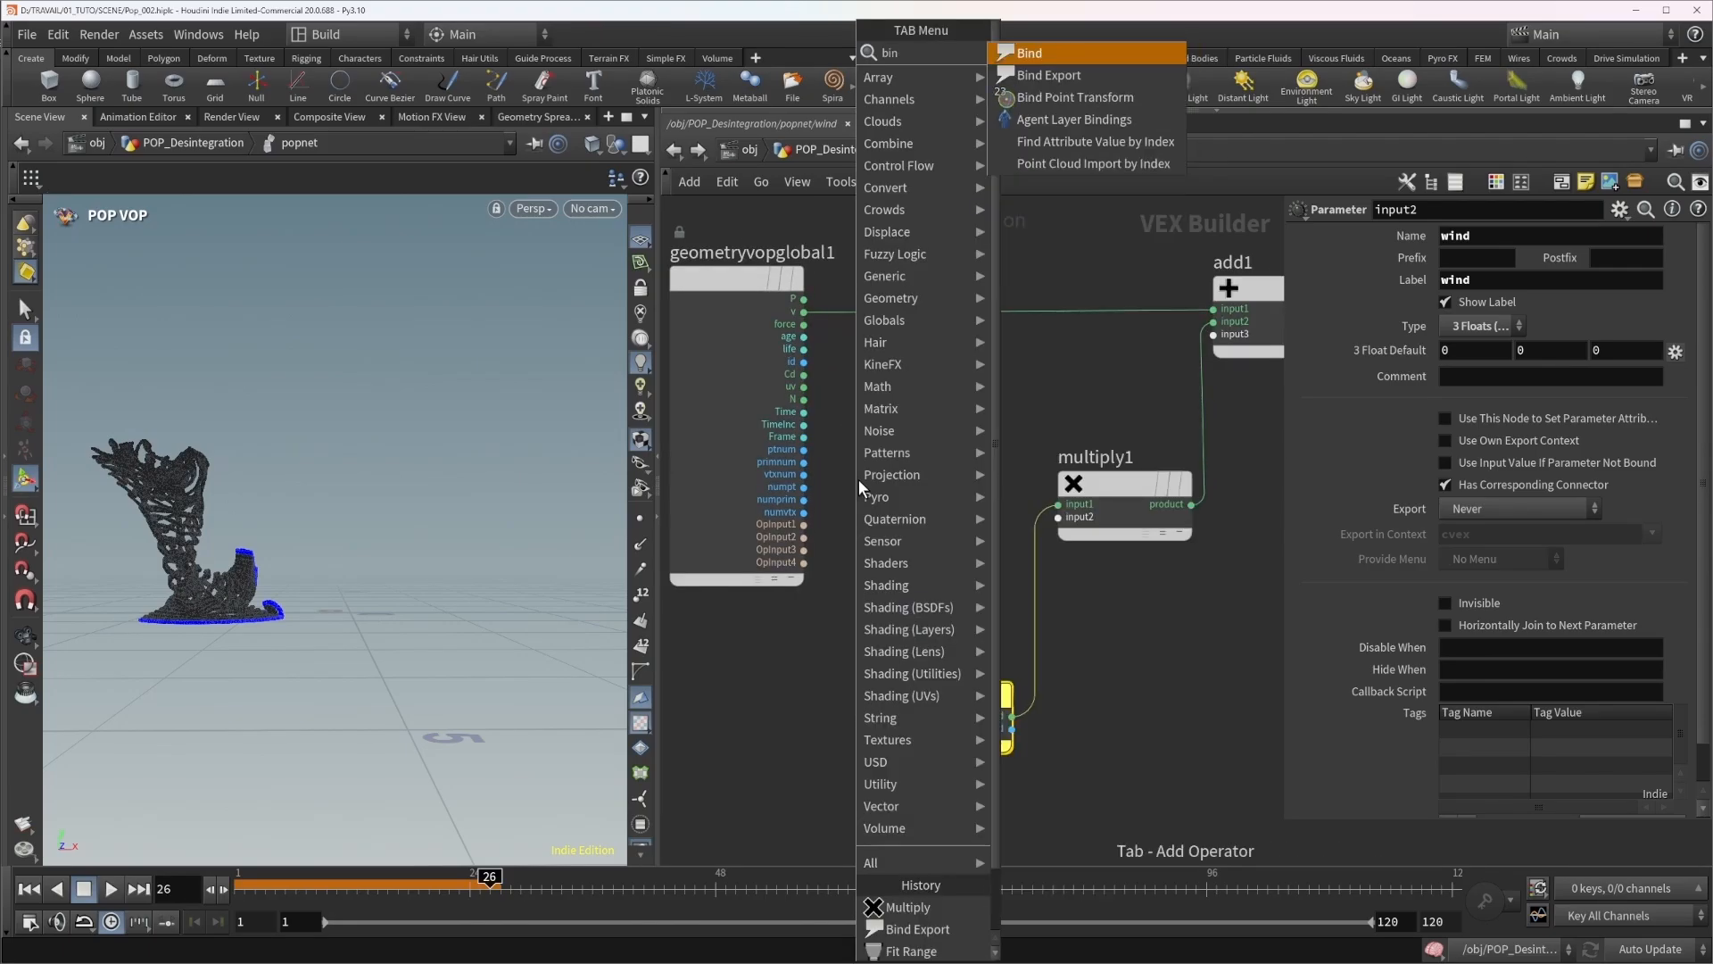
type("d")
key("Return")
left_click(858, 479)
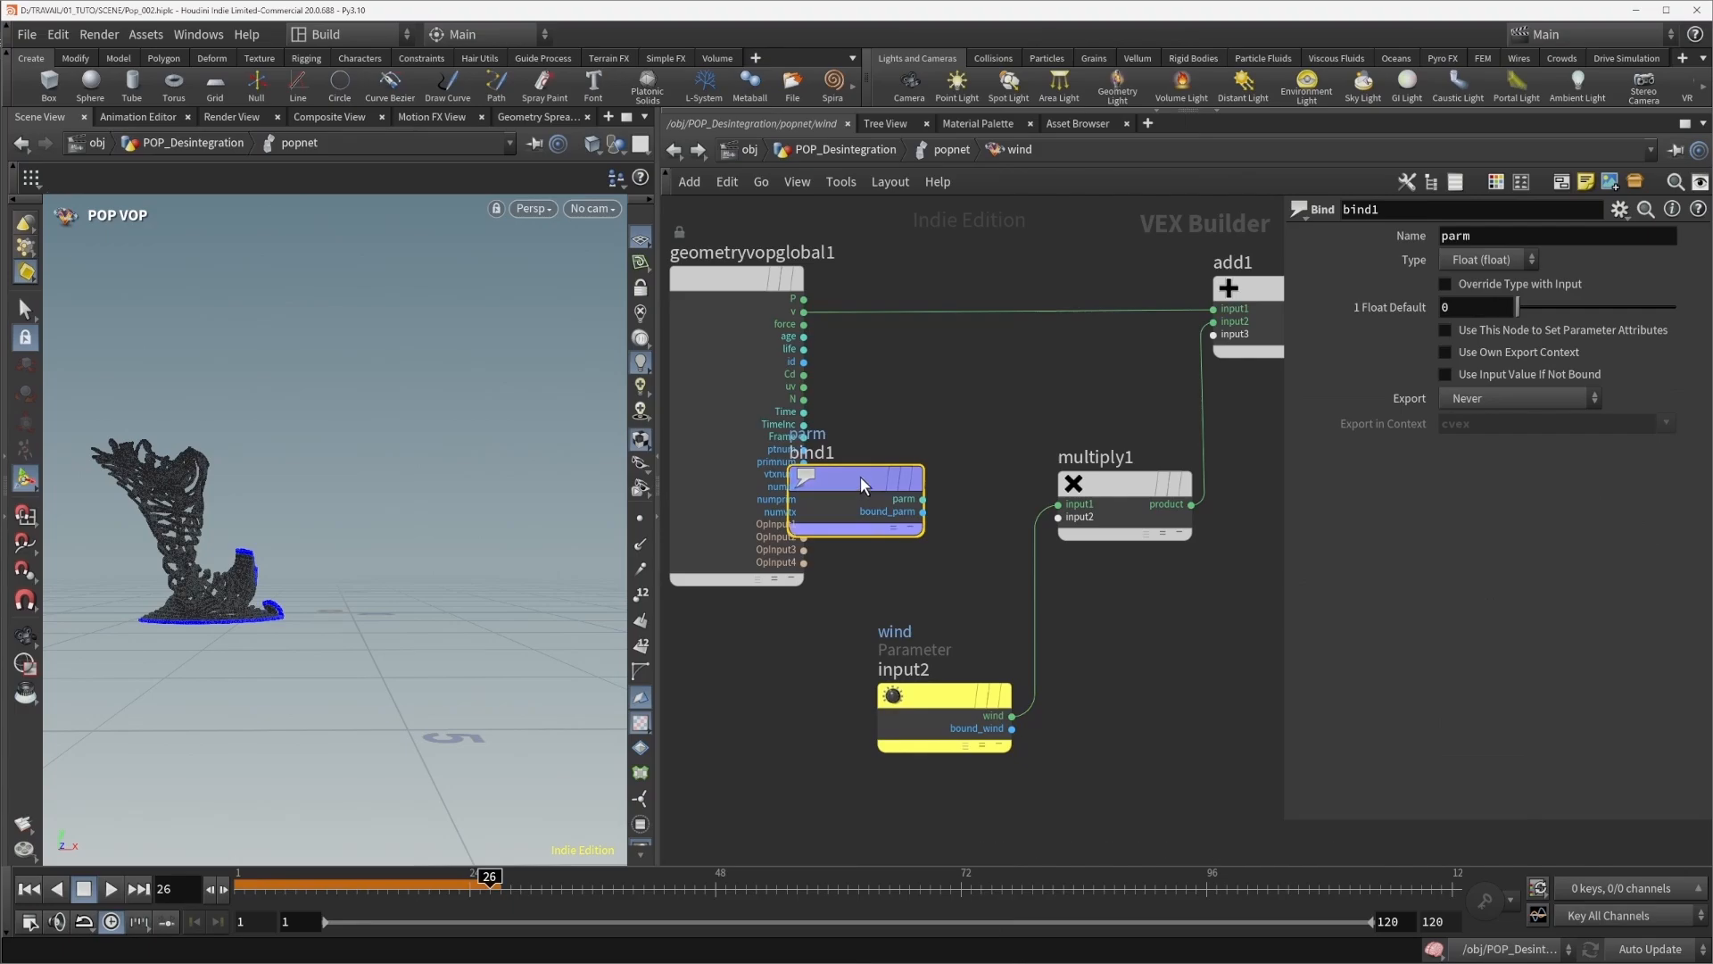
double_click(1484, 237)
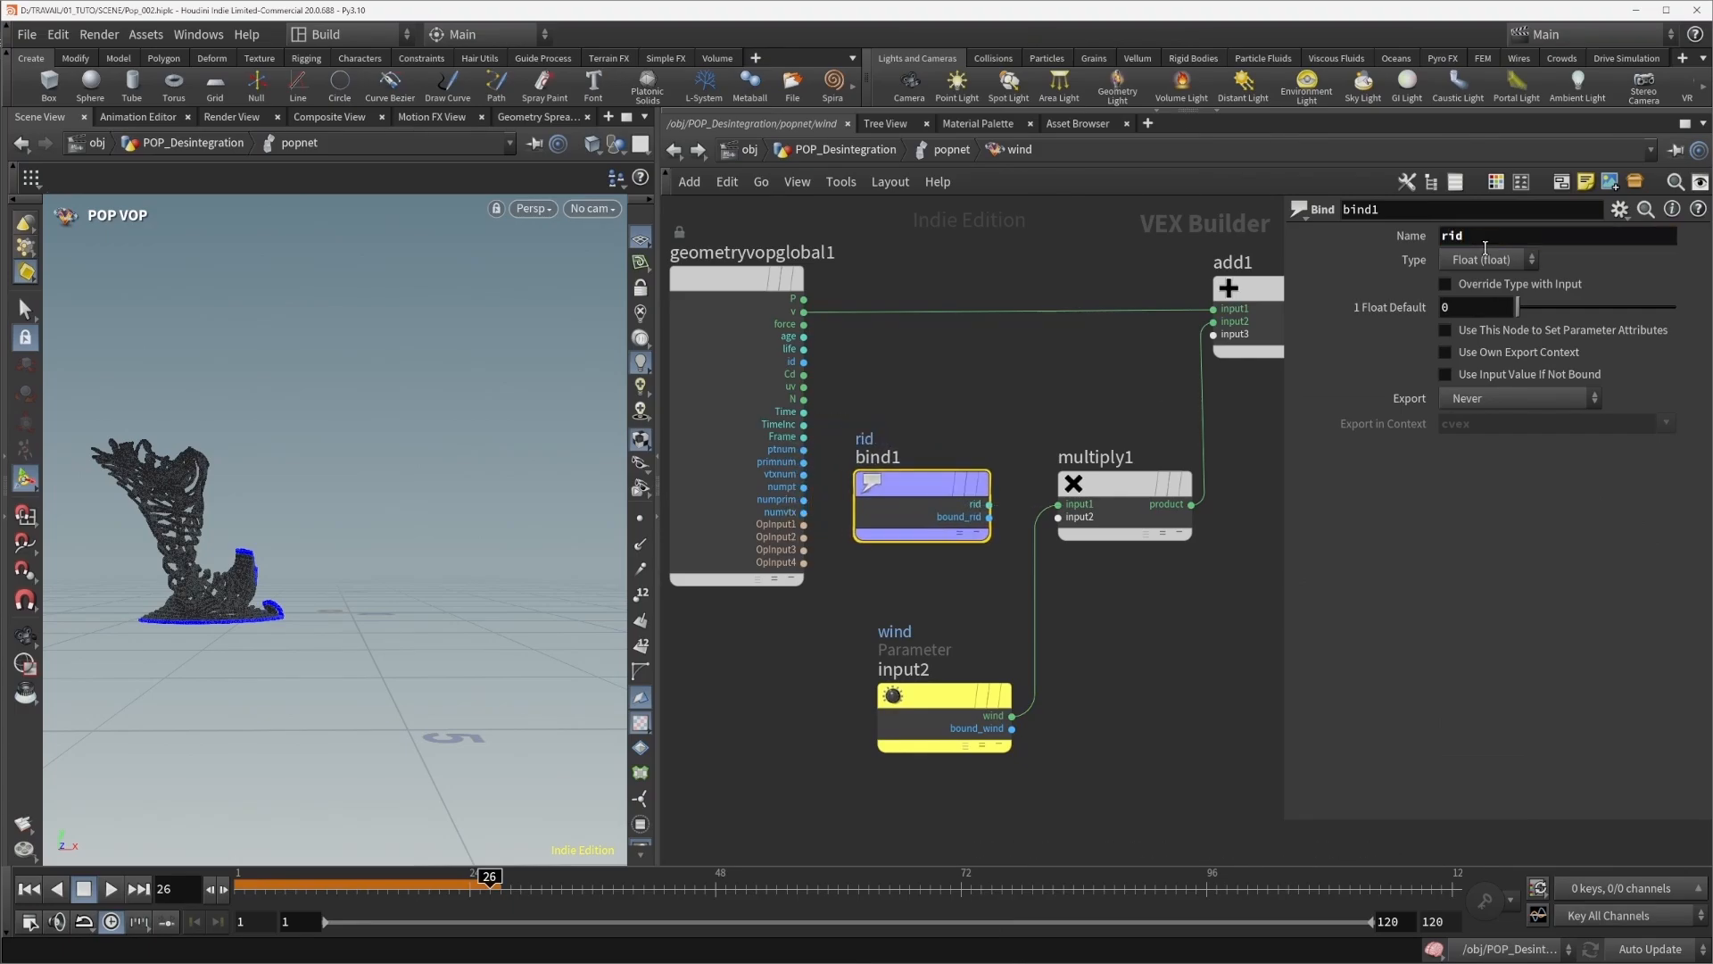
left_click(989, 504)
left_click(1060, 517)
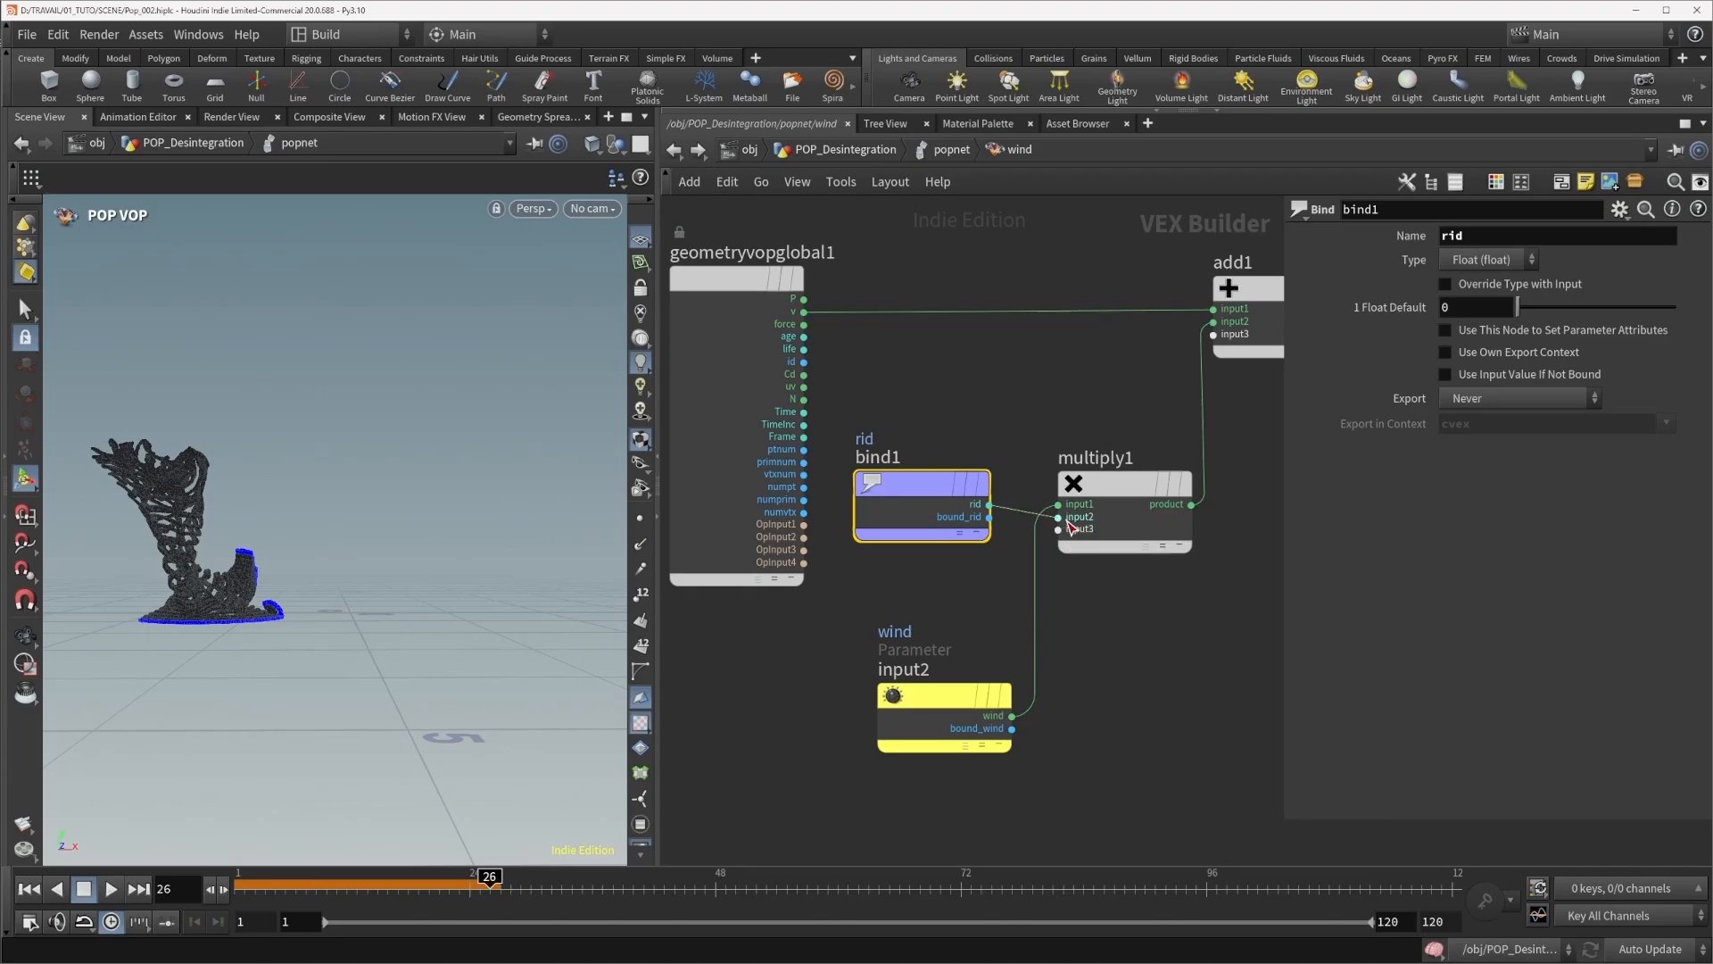
Play the simulation from the first frame and examine how the particles spread from several angles around frame 44.
left_click_drag(299, 879, 235, 884)
left_click(112, 888)
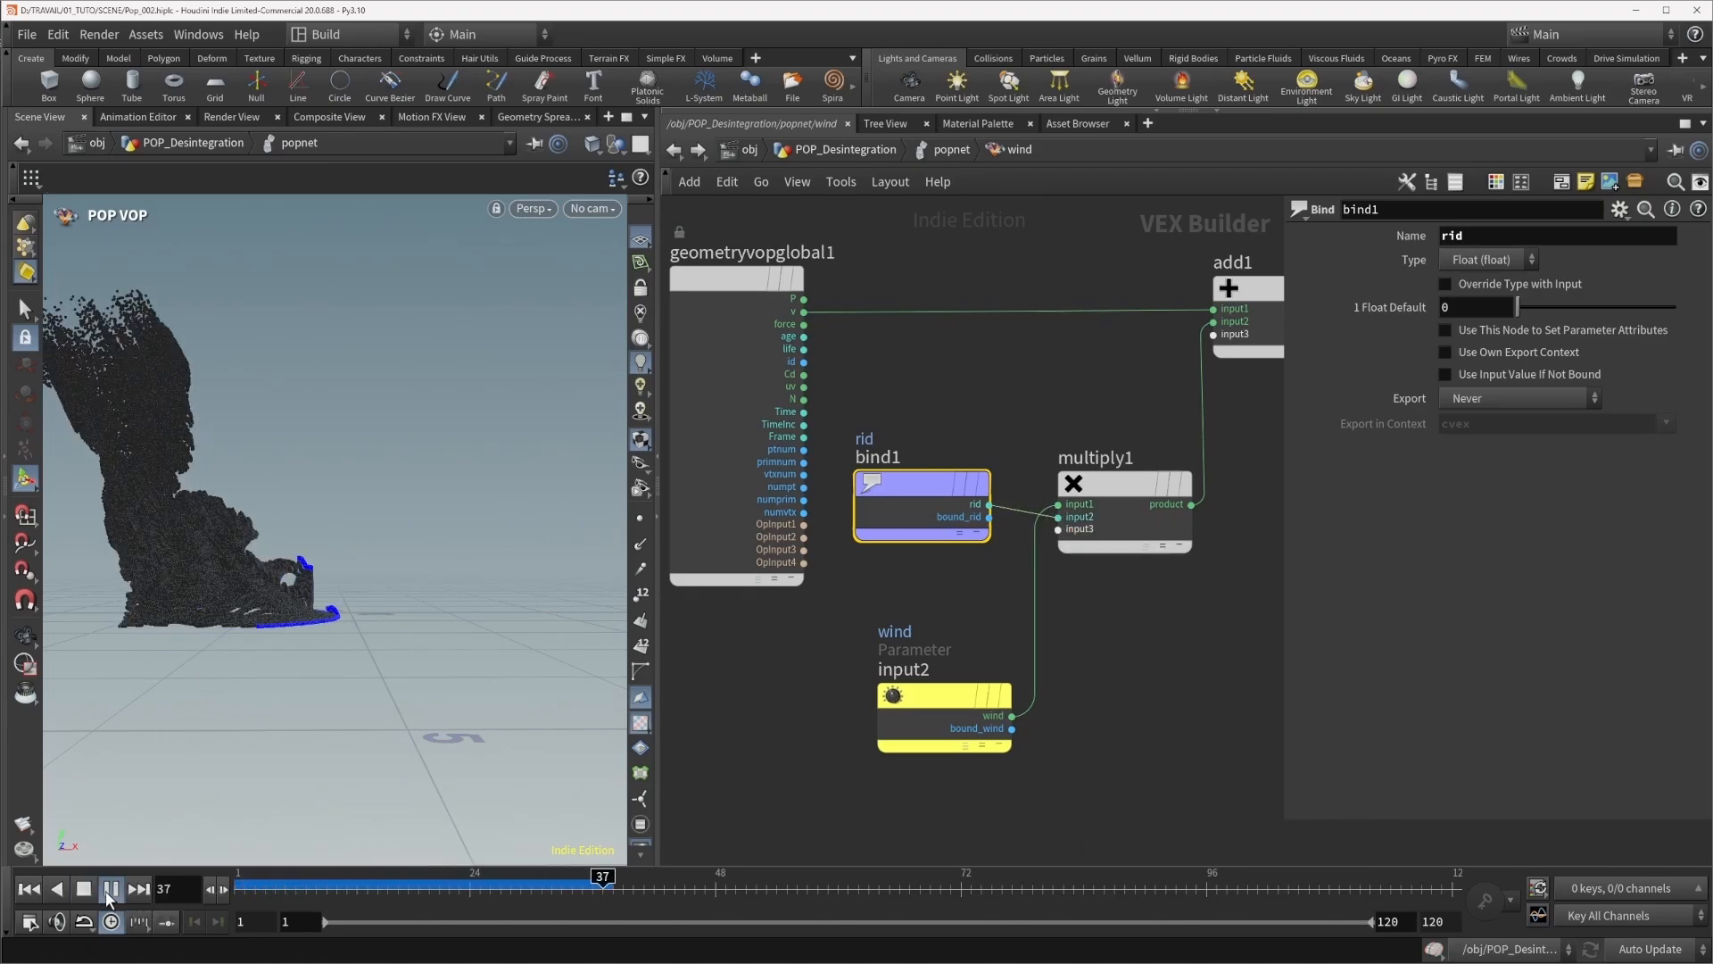
left_click_drag(213, 501, 823, 538, "alt")
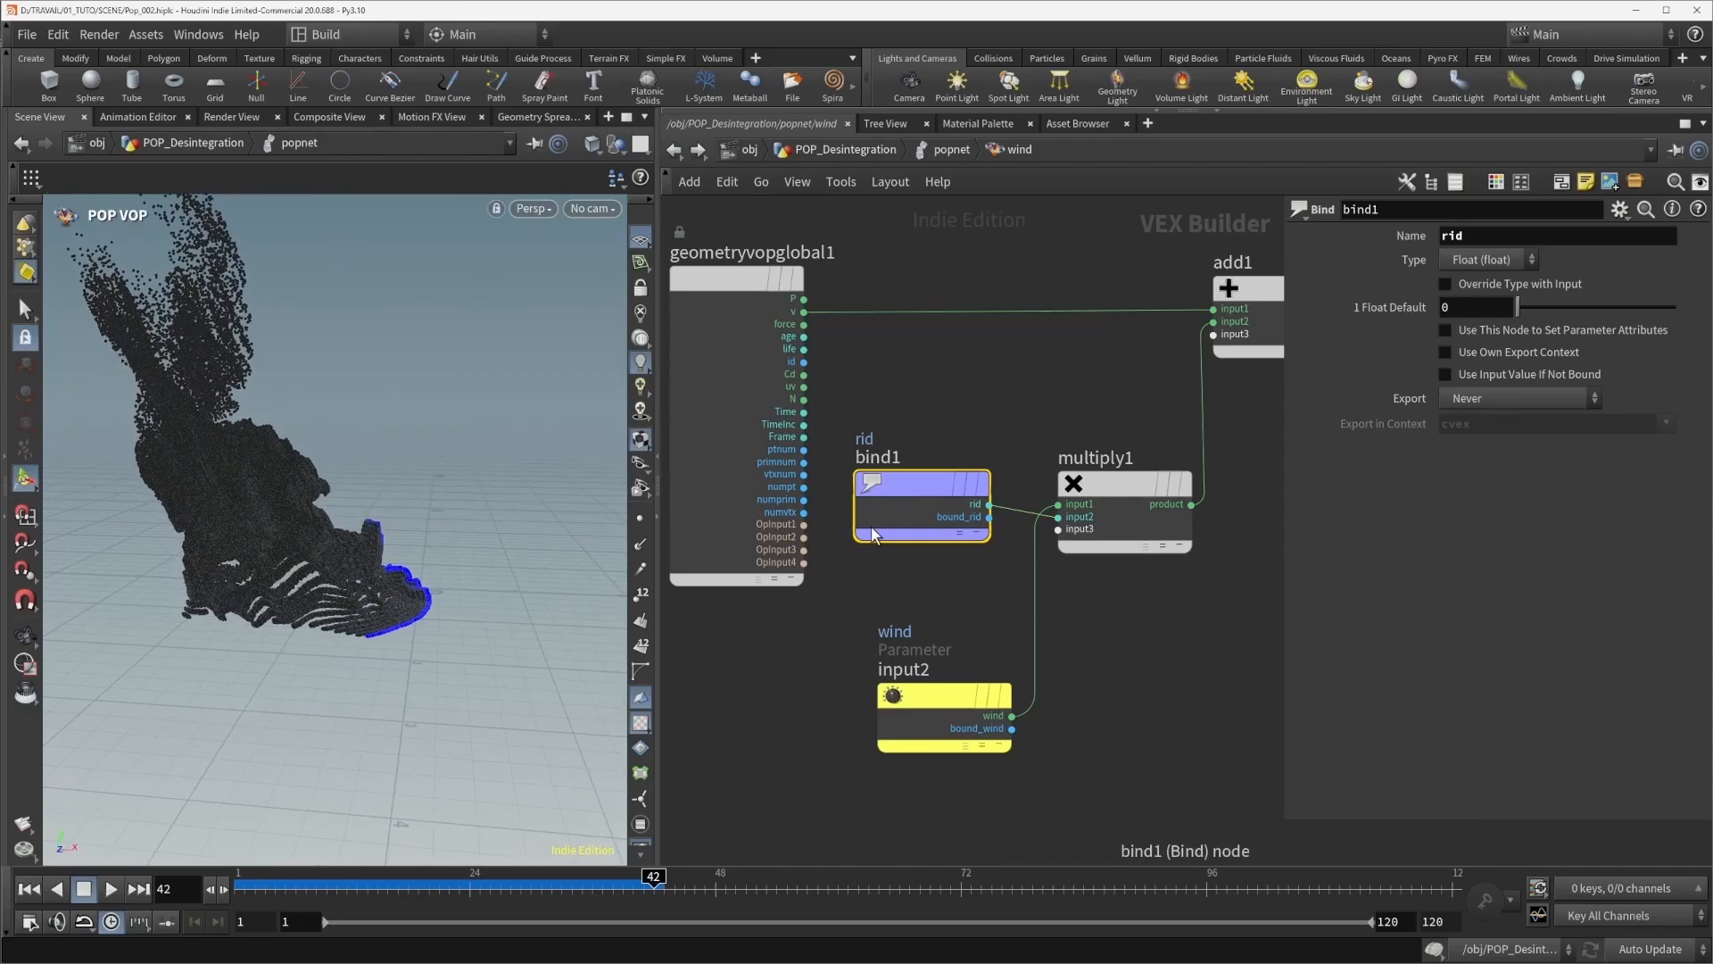
mouse_move(276, 875)
left_mouse_down()
mouse_move(725, 899)
mouse_move(646, 878)
mouse_move(675, 873)
left_mouse_up()
mouse_move(361, 603)
left_mouse_down("alt")
mouse_move(495, 597)
mouse_move(342, 610)
left_mouse_up("alt")
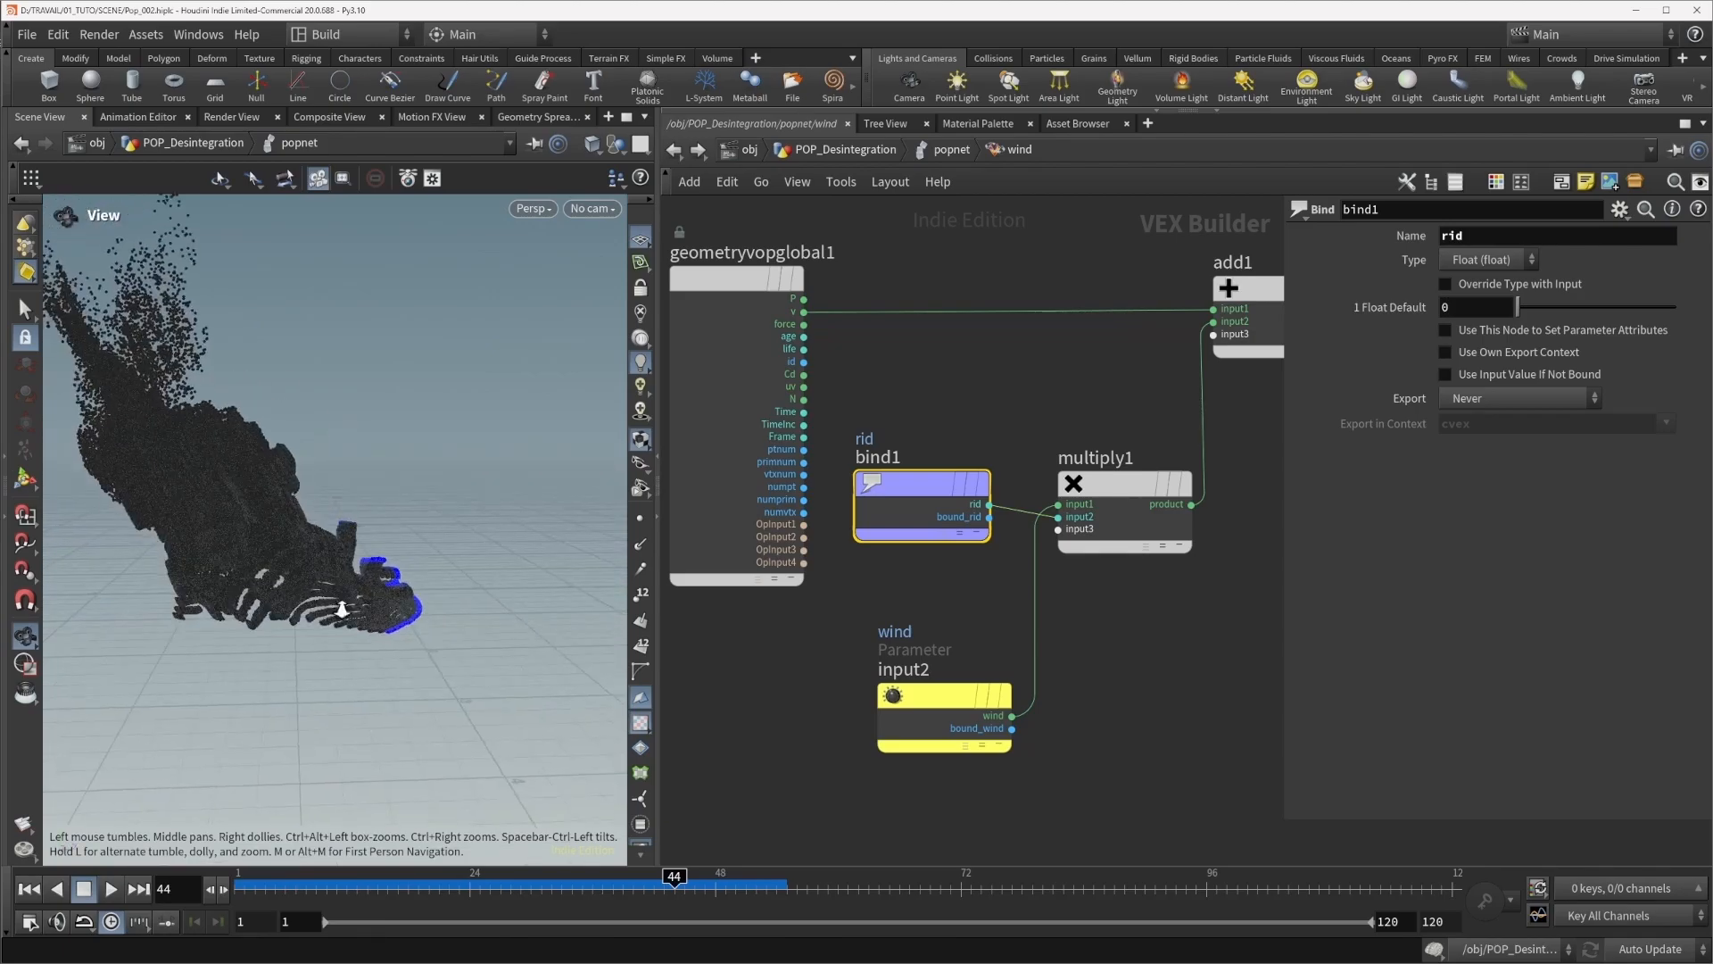
right_click_drag(342, 610, 417, 657, "alt")
left_click_drag(417, 658, 367, 596, "alt")
right_click_drag(366, 596, 259, 446, "alt")
left_click_drag(259, 446, 417, 482, "alt")
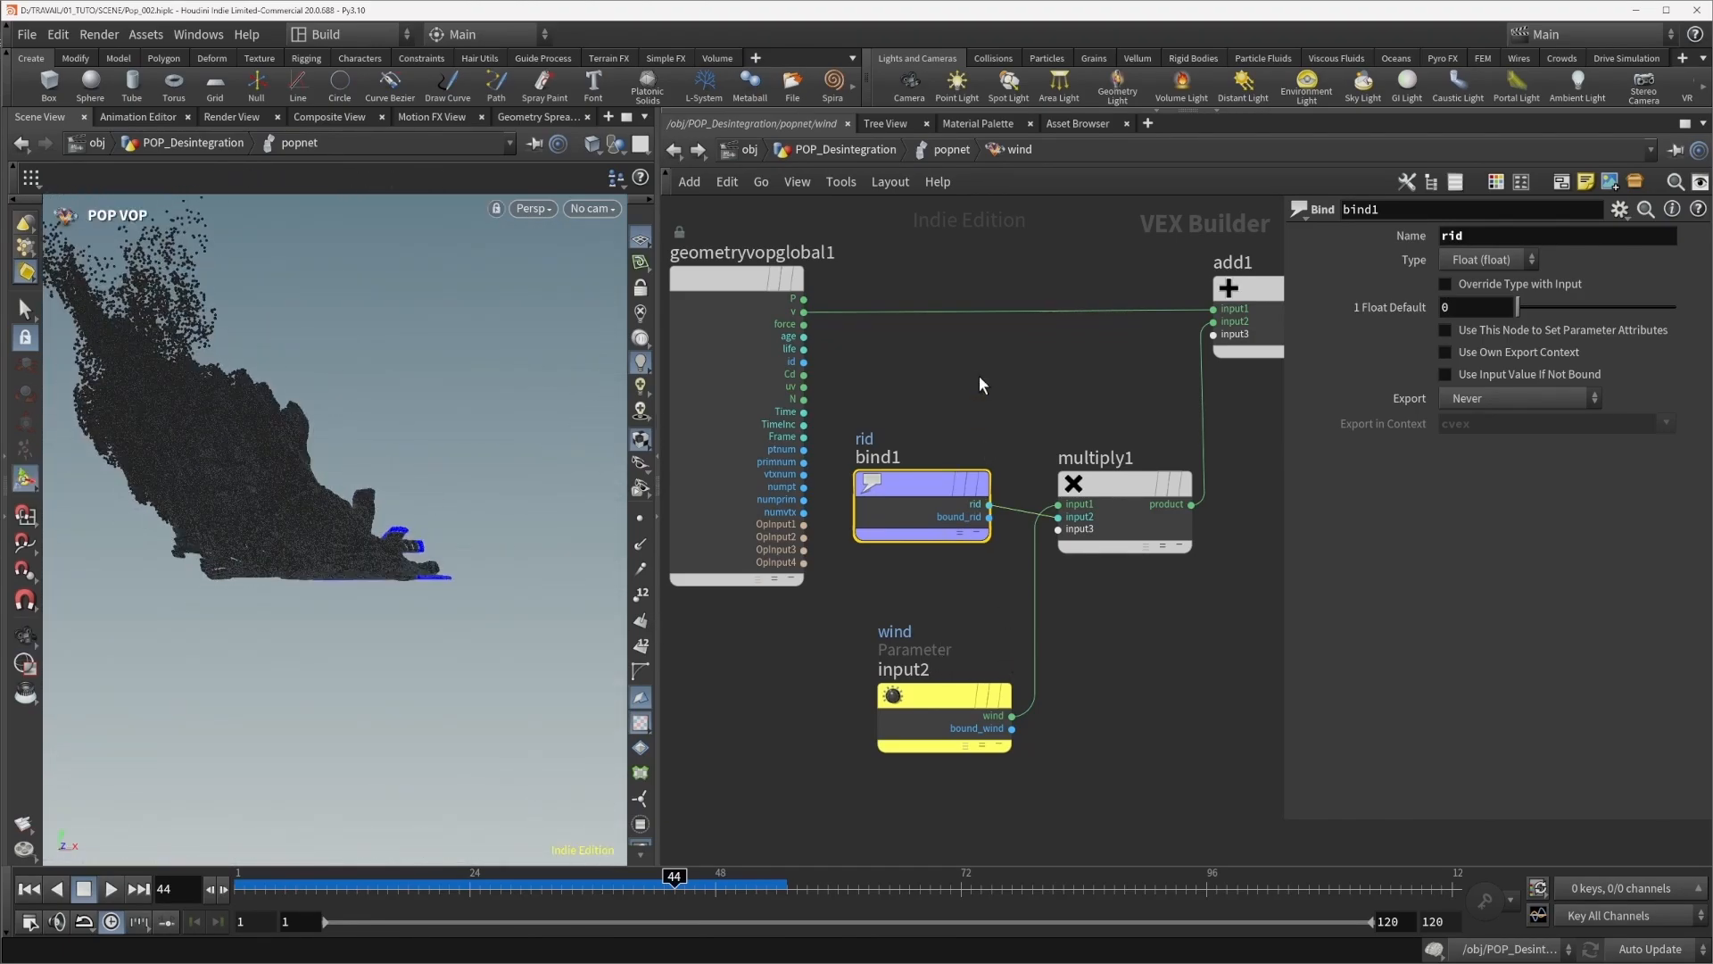
Disconnect rid from the Multiply node to preview the simulation without it up to frame 63, and reconnect it.
key("y")
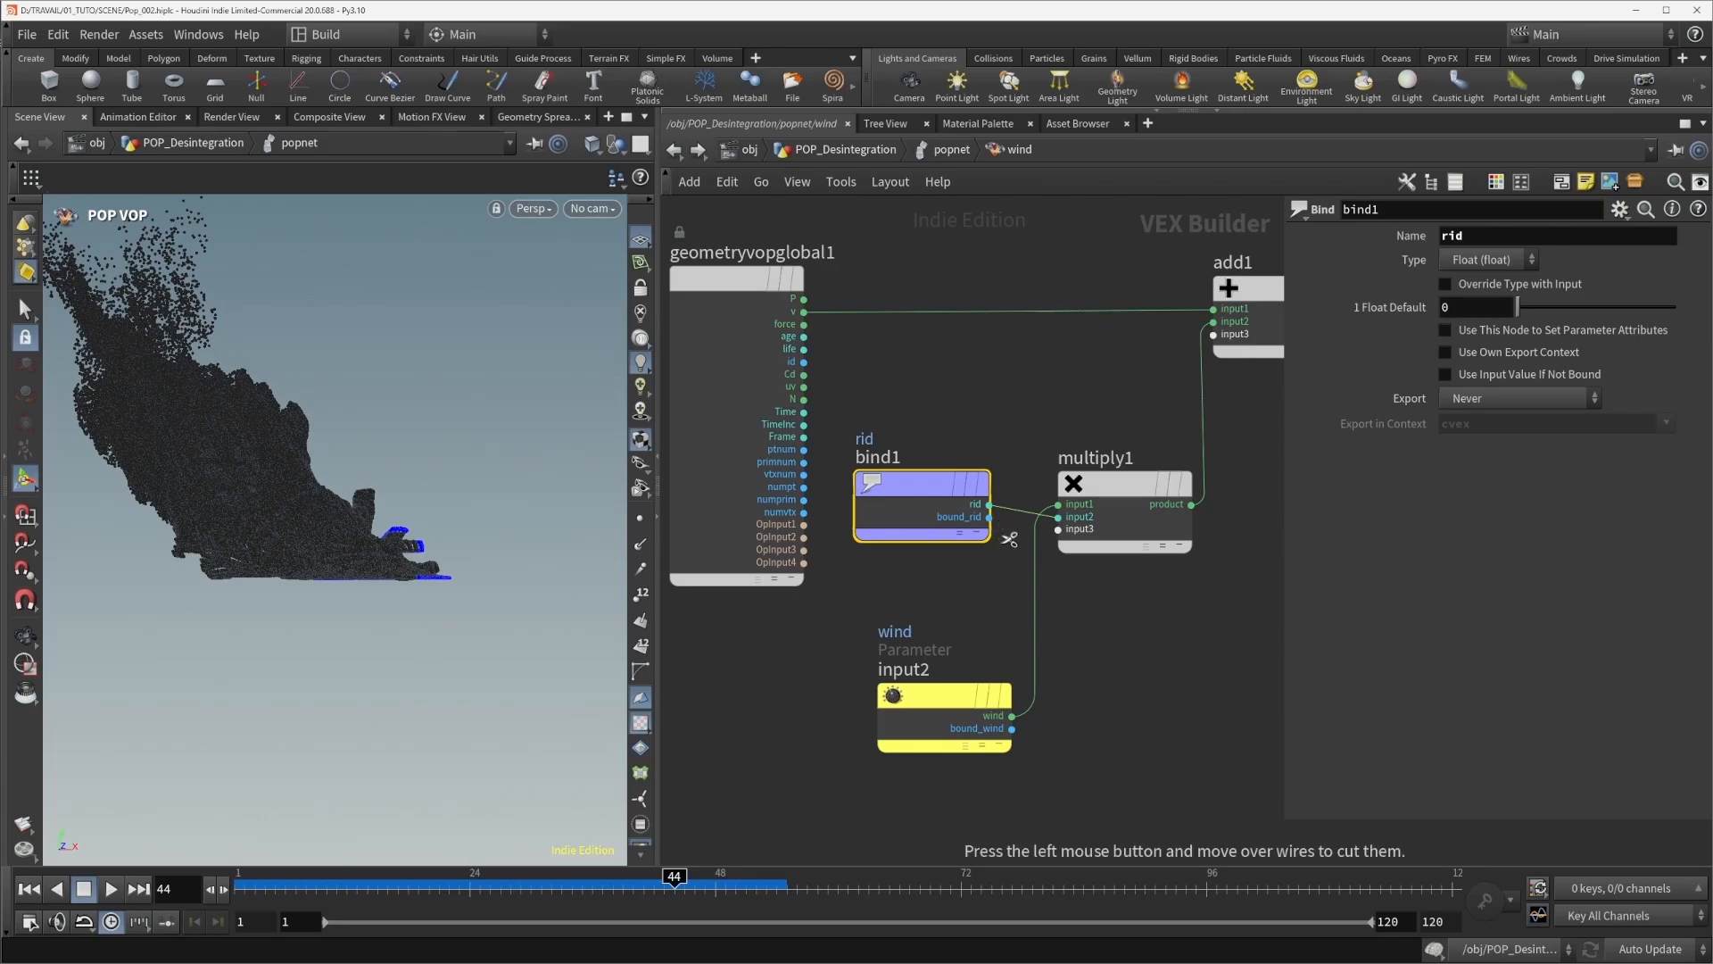
left_click_drag(1004, 527, 1027, 482)
left_click_drag(239, 882, 861, 898)
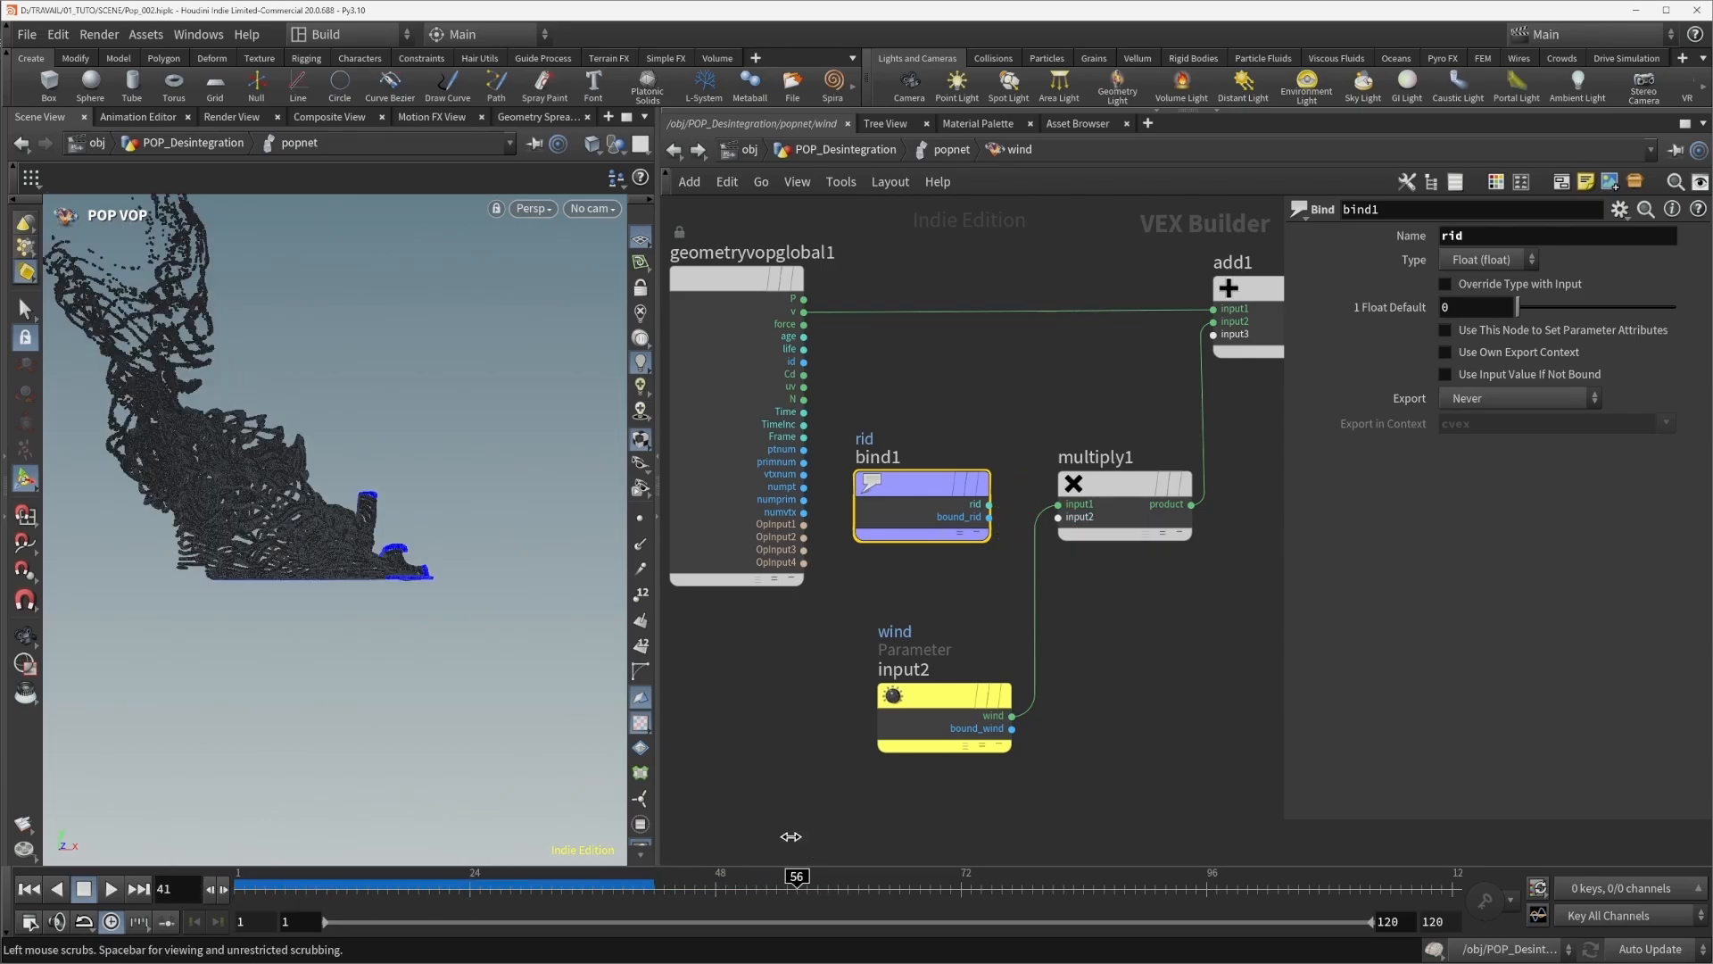
left_click_drag(384, 470, 574, 473, "alt")
scroll(294, 441, "down", 5)
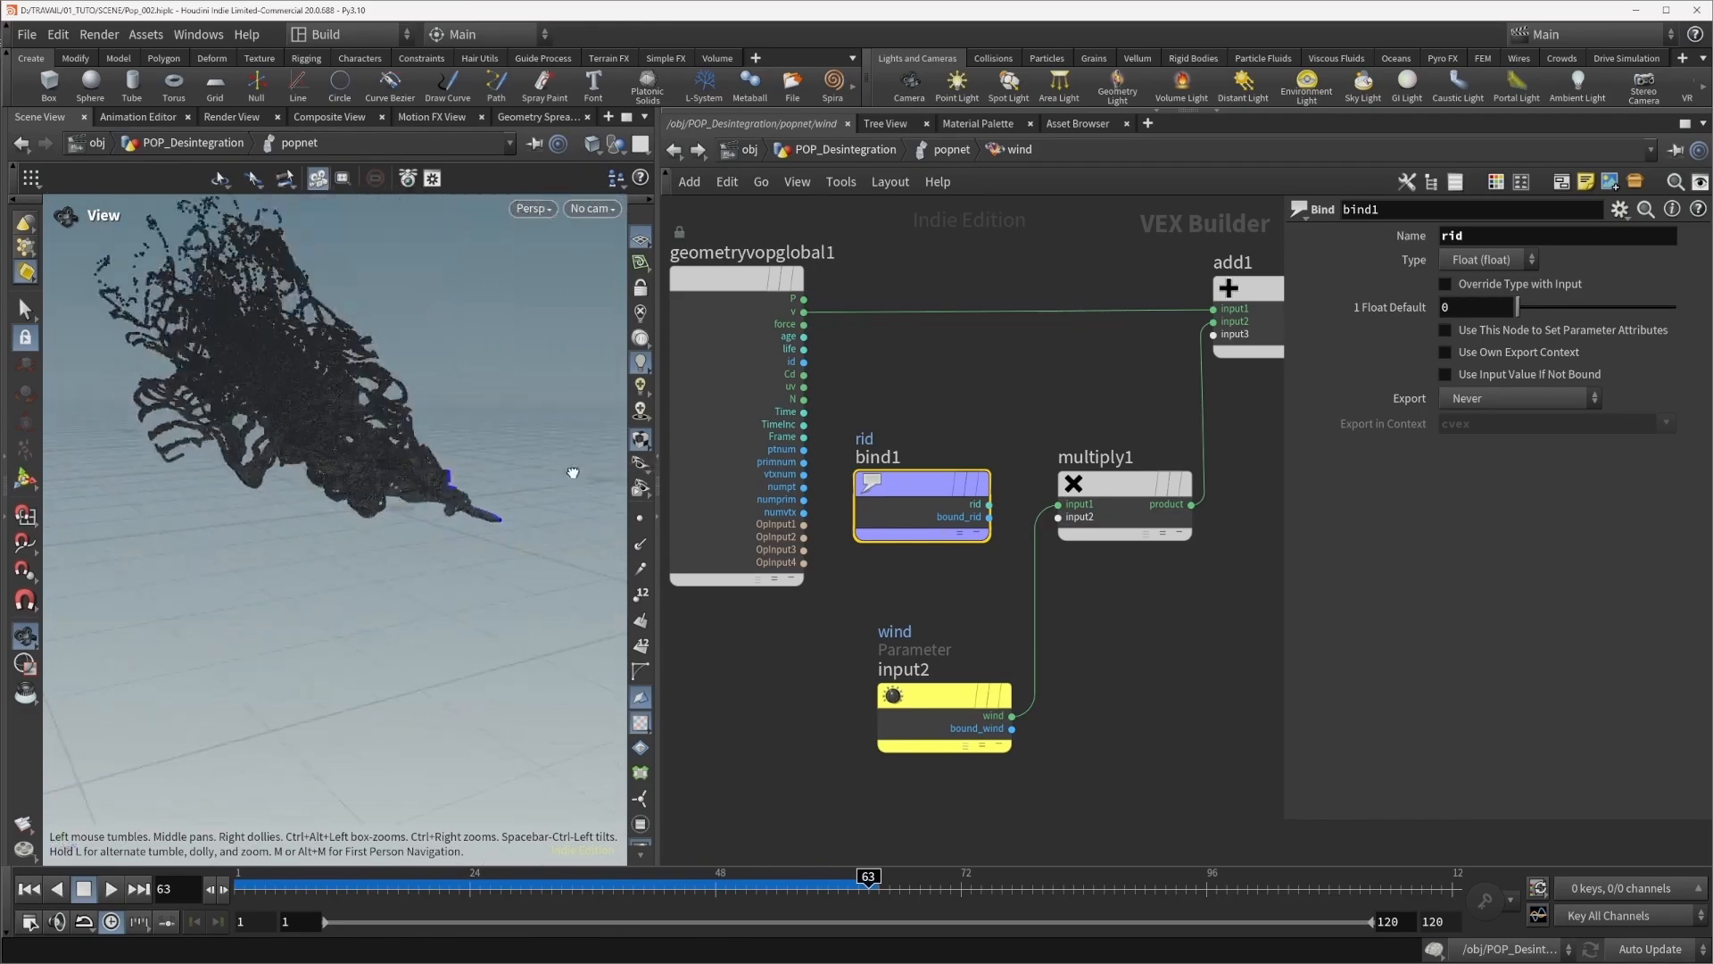
left_click(990, 504)
left_click(1059, 516)
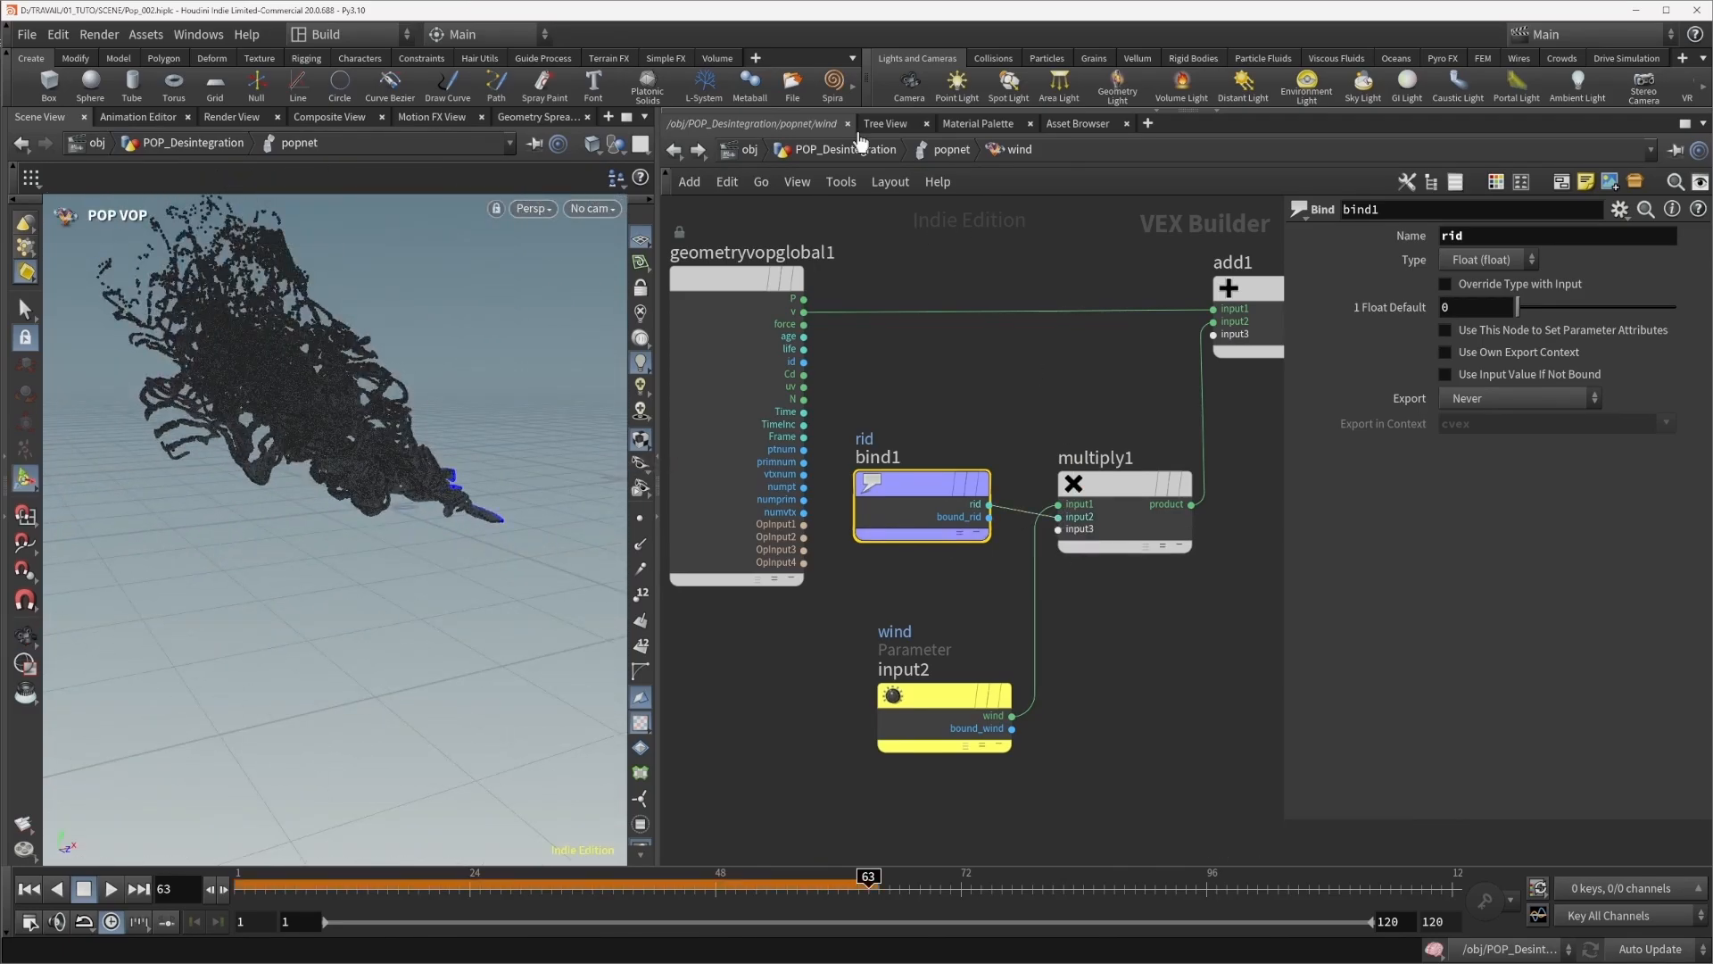
Adjust the Destination Min and Destination Max of the Fit Range node inside the rid POP VOP.
left_click(930, 152)
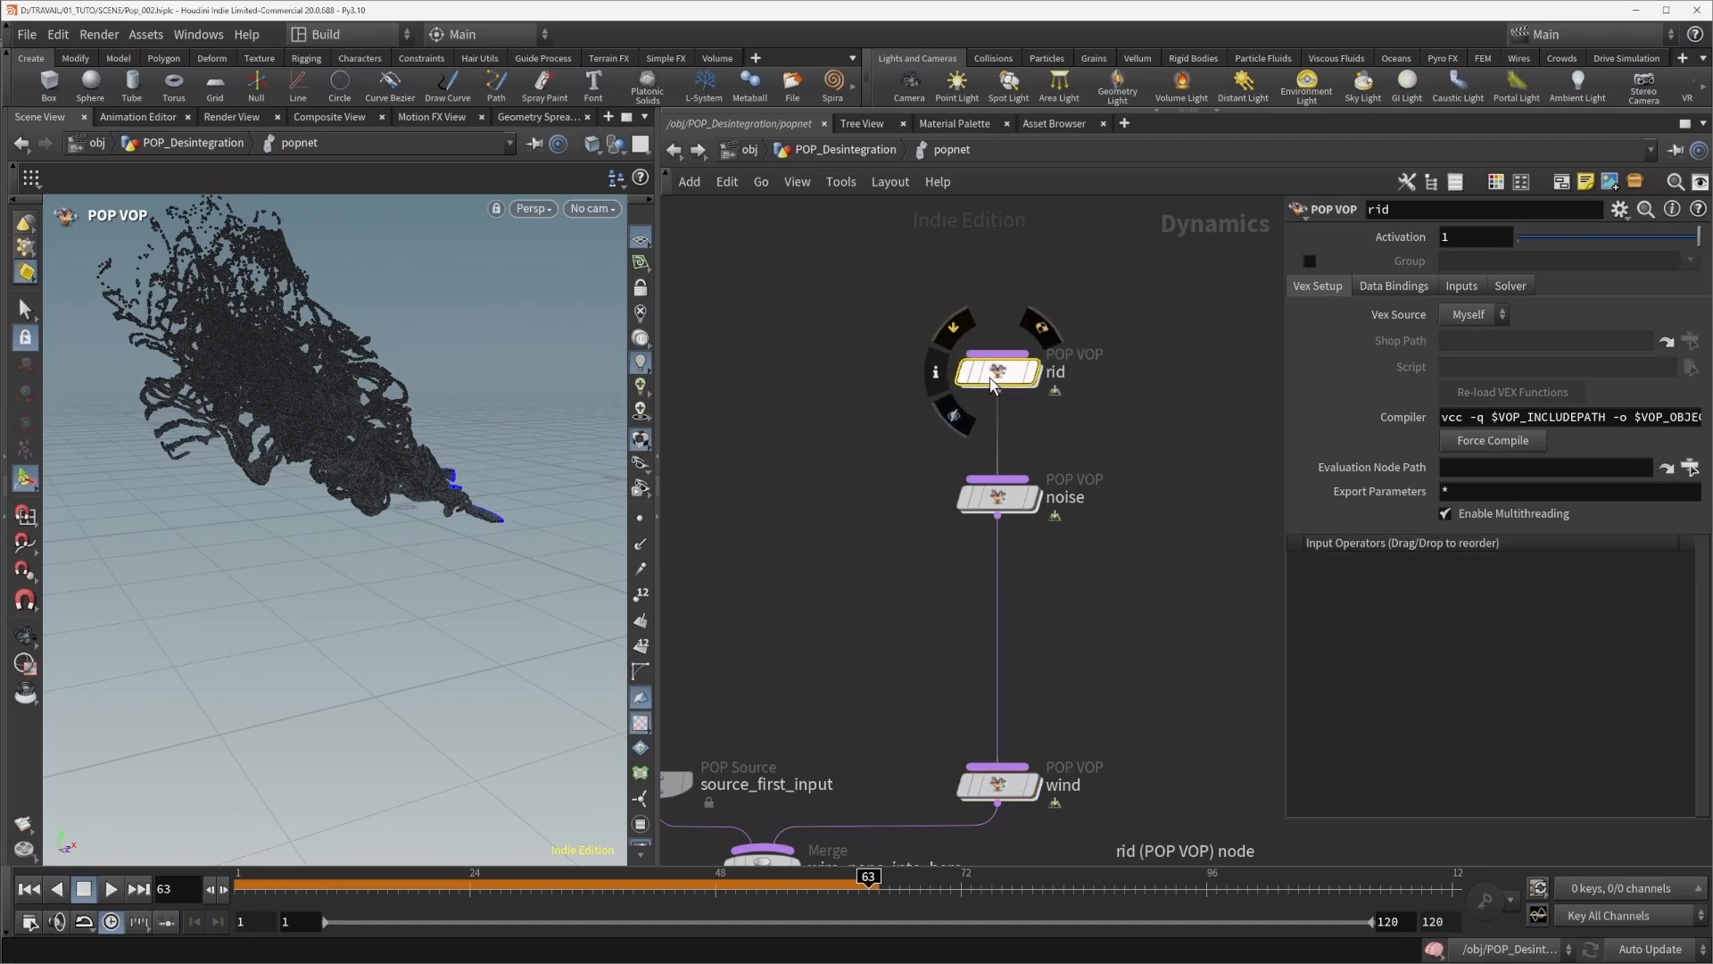
double_click(1004, 386)
left_click(919, 398)
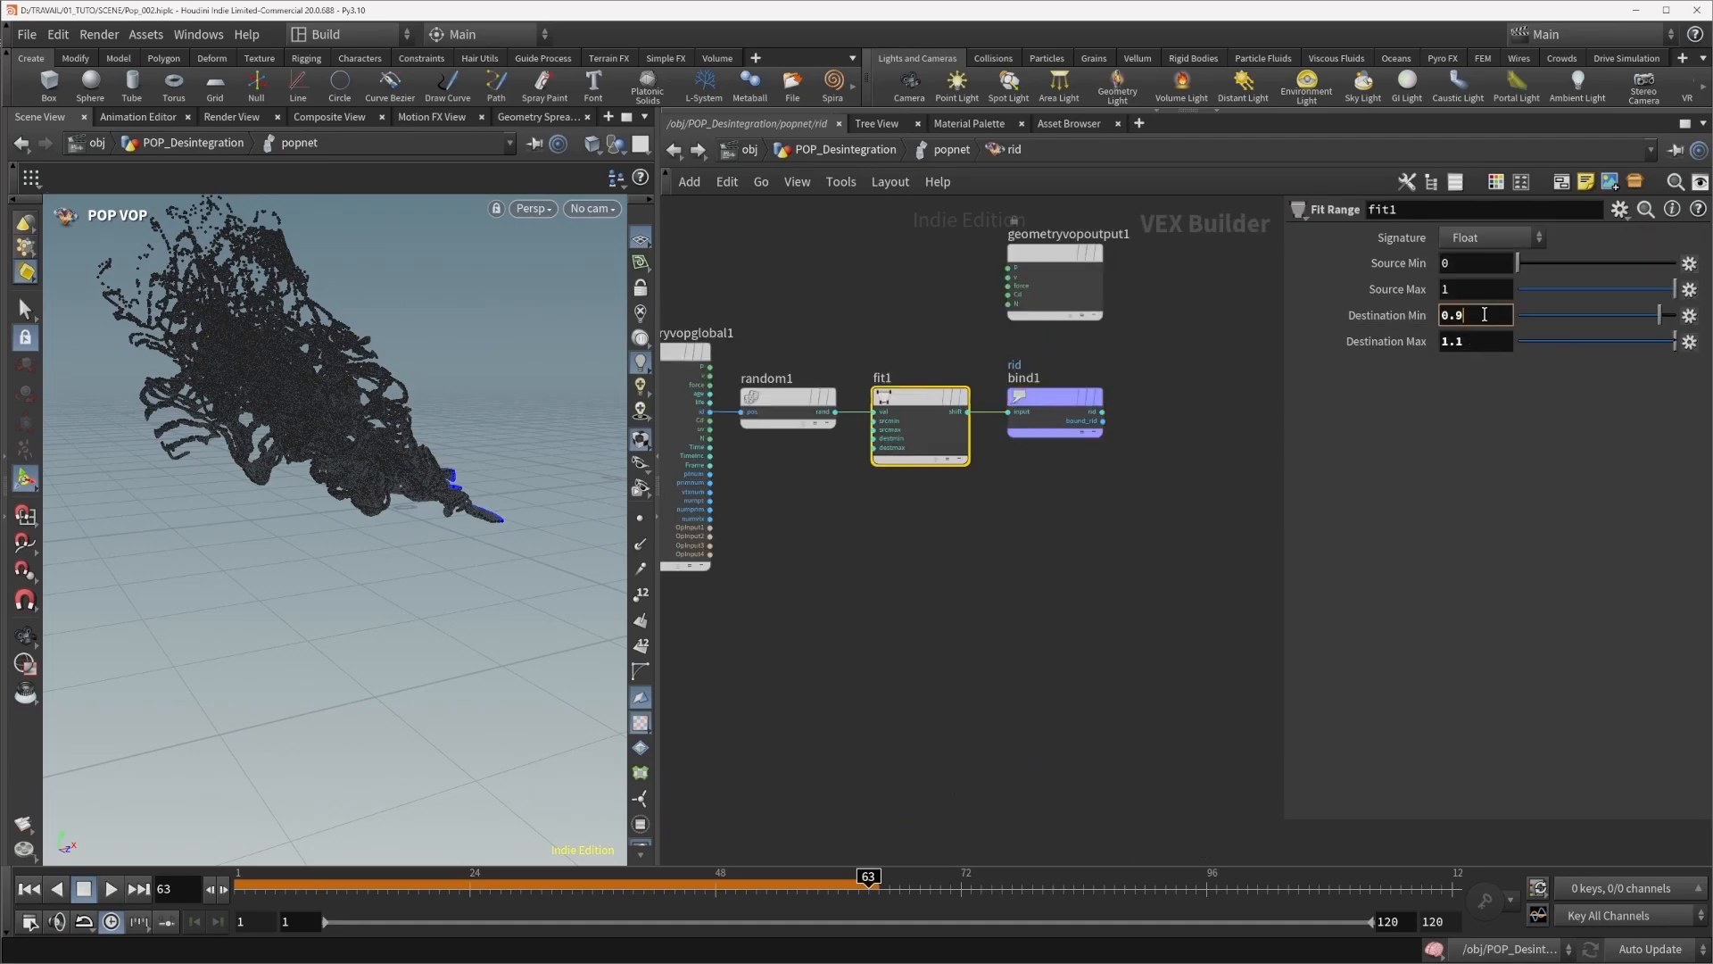
key("Tab")
left_click(948, 153)
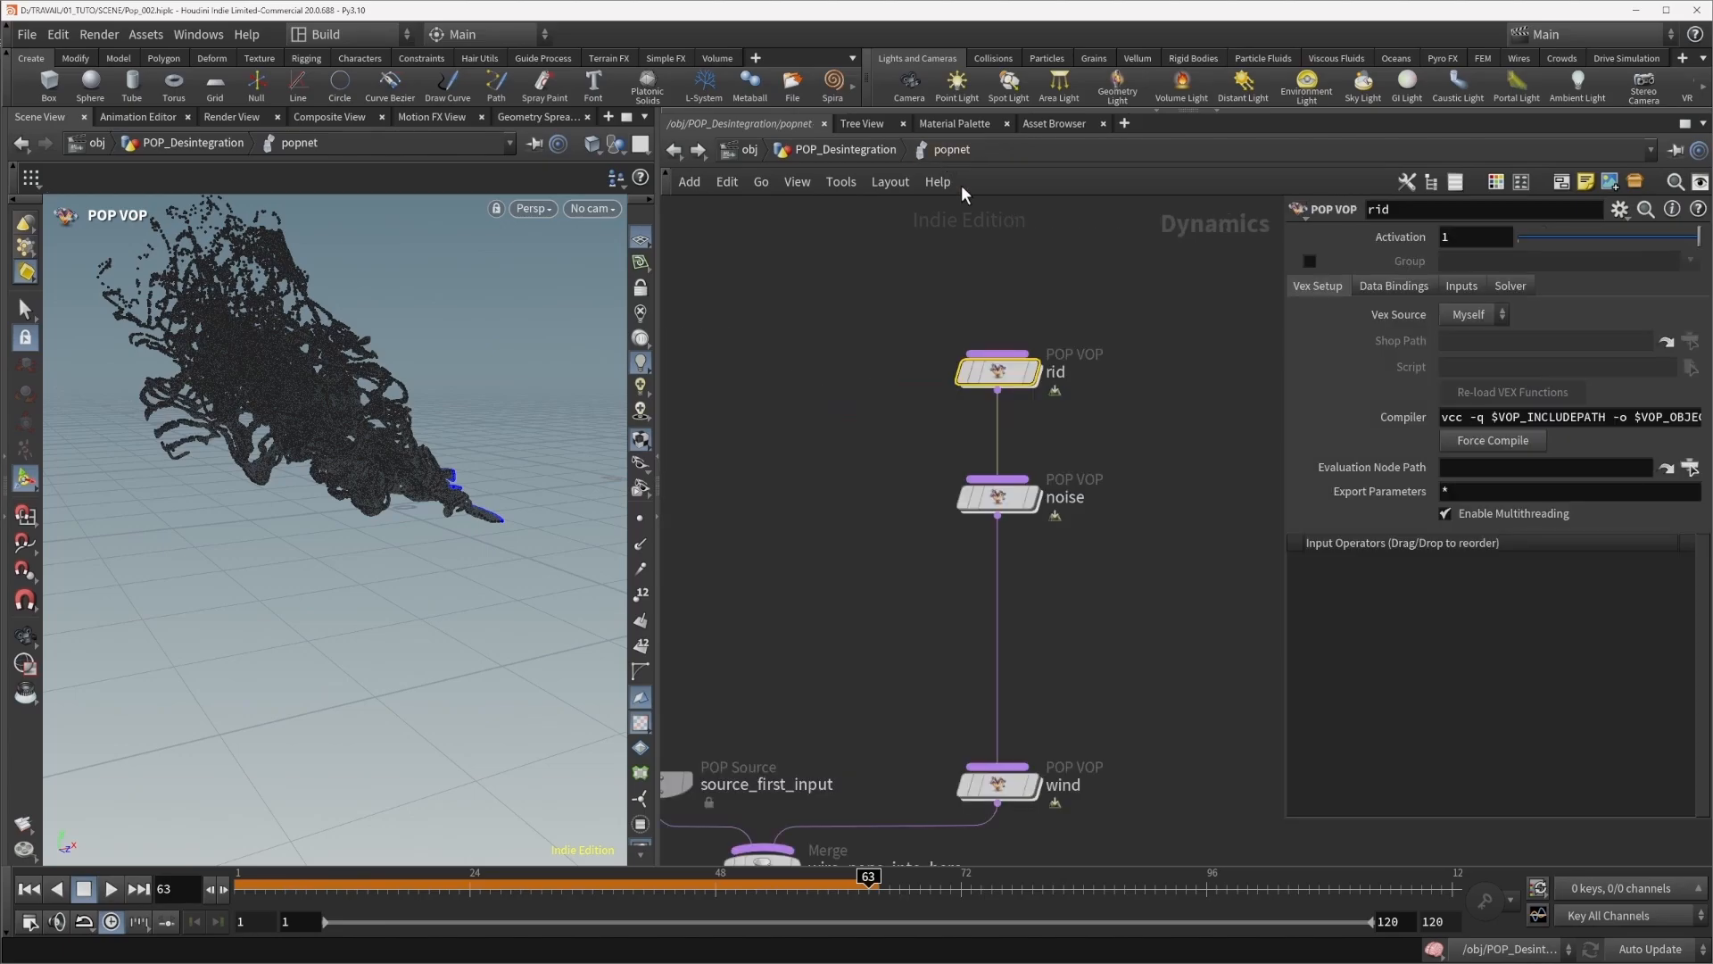
Replay the simulation from the first frame to frame 52, examine the particle spread from several angles, and return to the POP network.
middle_click_drag(891, 695, 849, 493)
double_click(954, 585)
left_click_drag(273, 885, 236, 889)
left_click(84, 922)
left_click(111, 889)
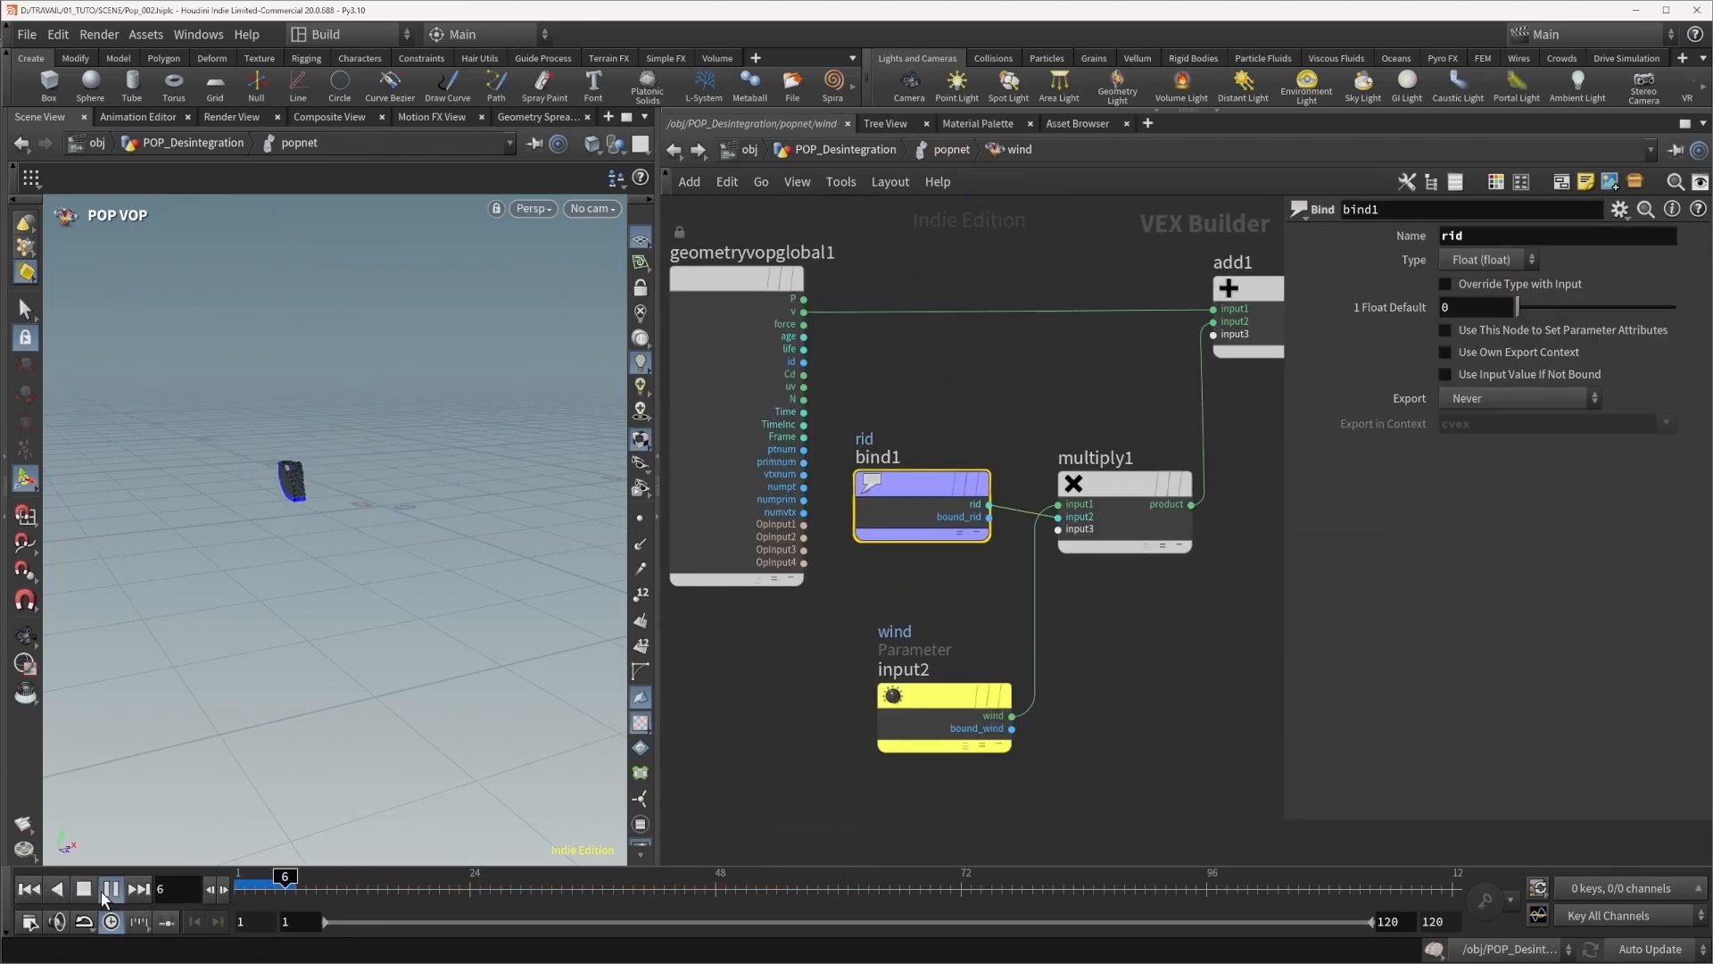
key("Escape")
left_click_drag(232, 565, 225, 561, "alt")
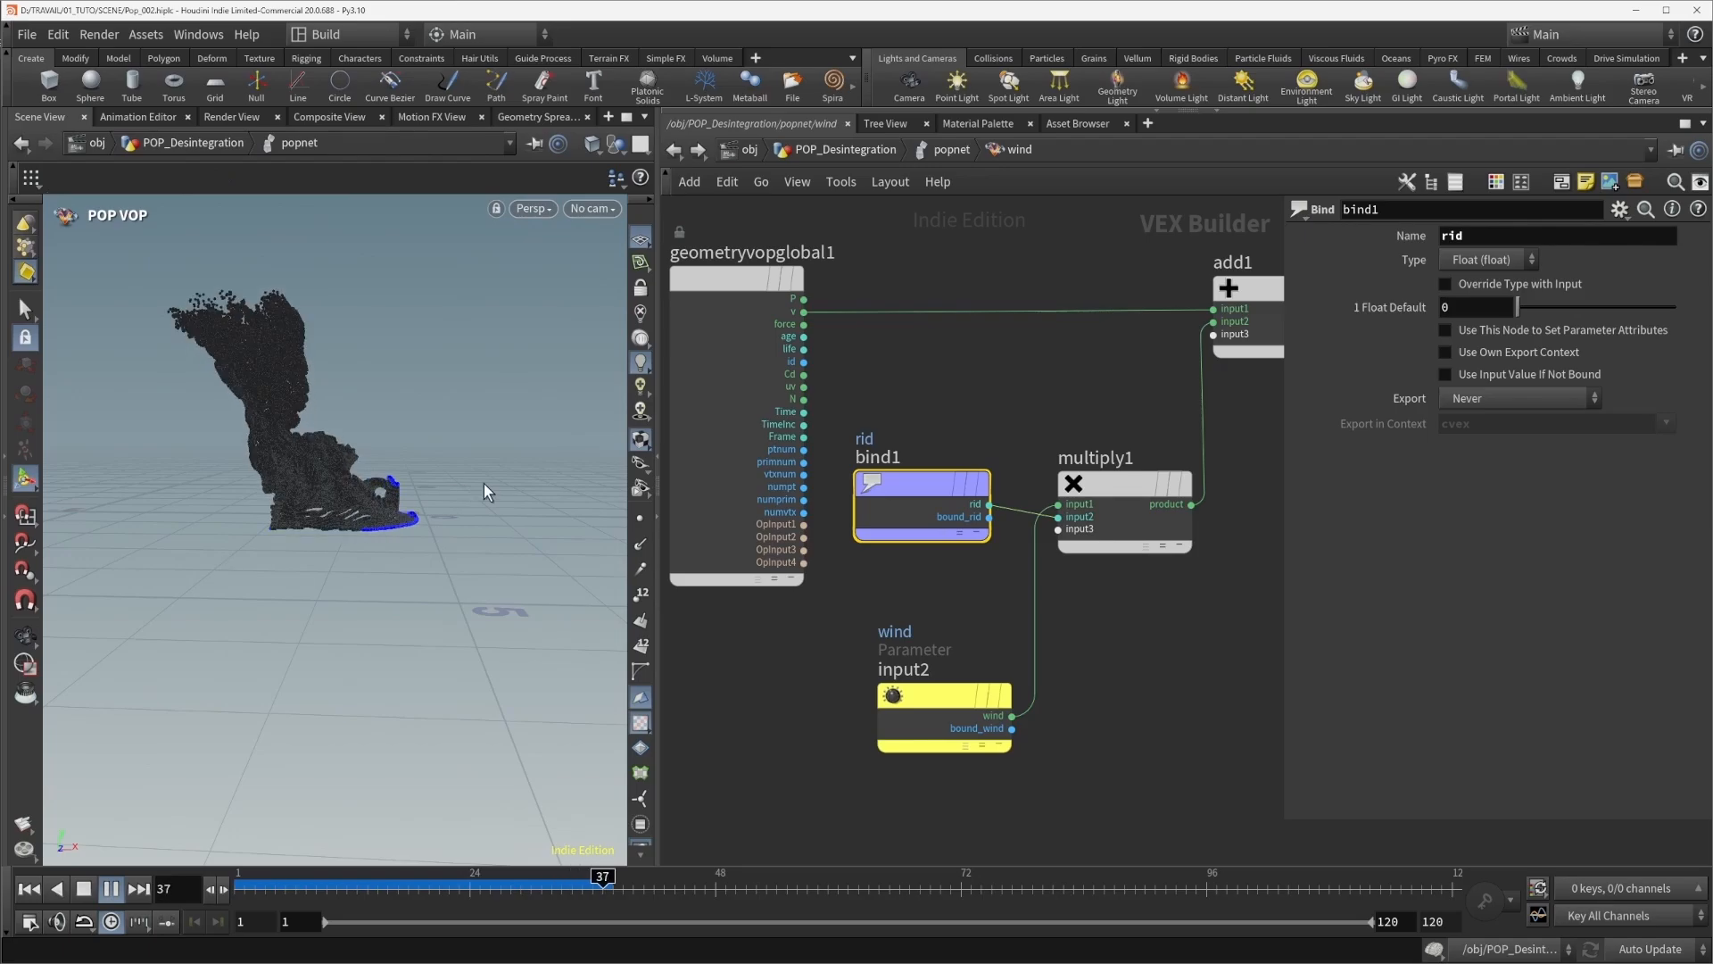
left_click(110, 889)
left_click_drag(460, 465, 415, 520, "alt")
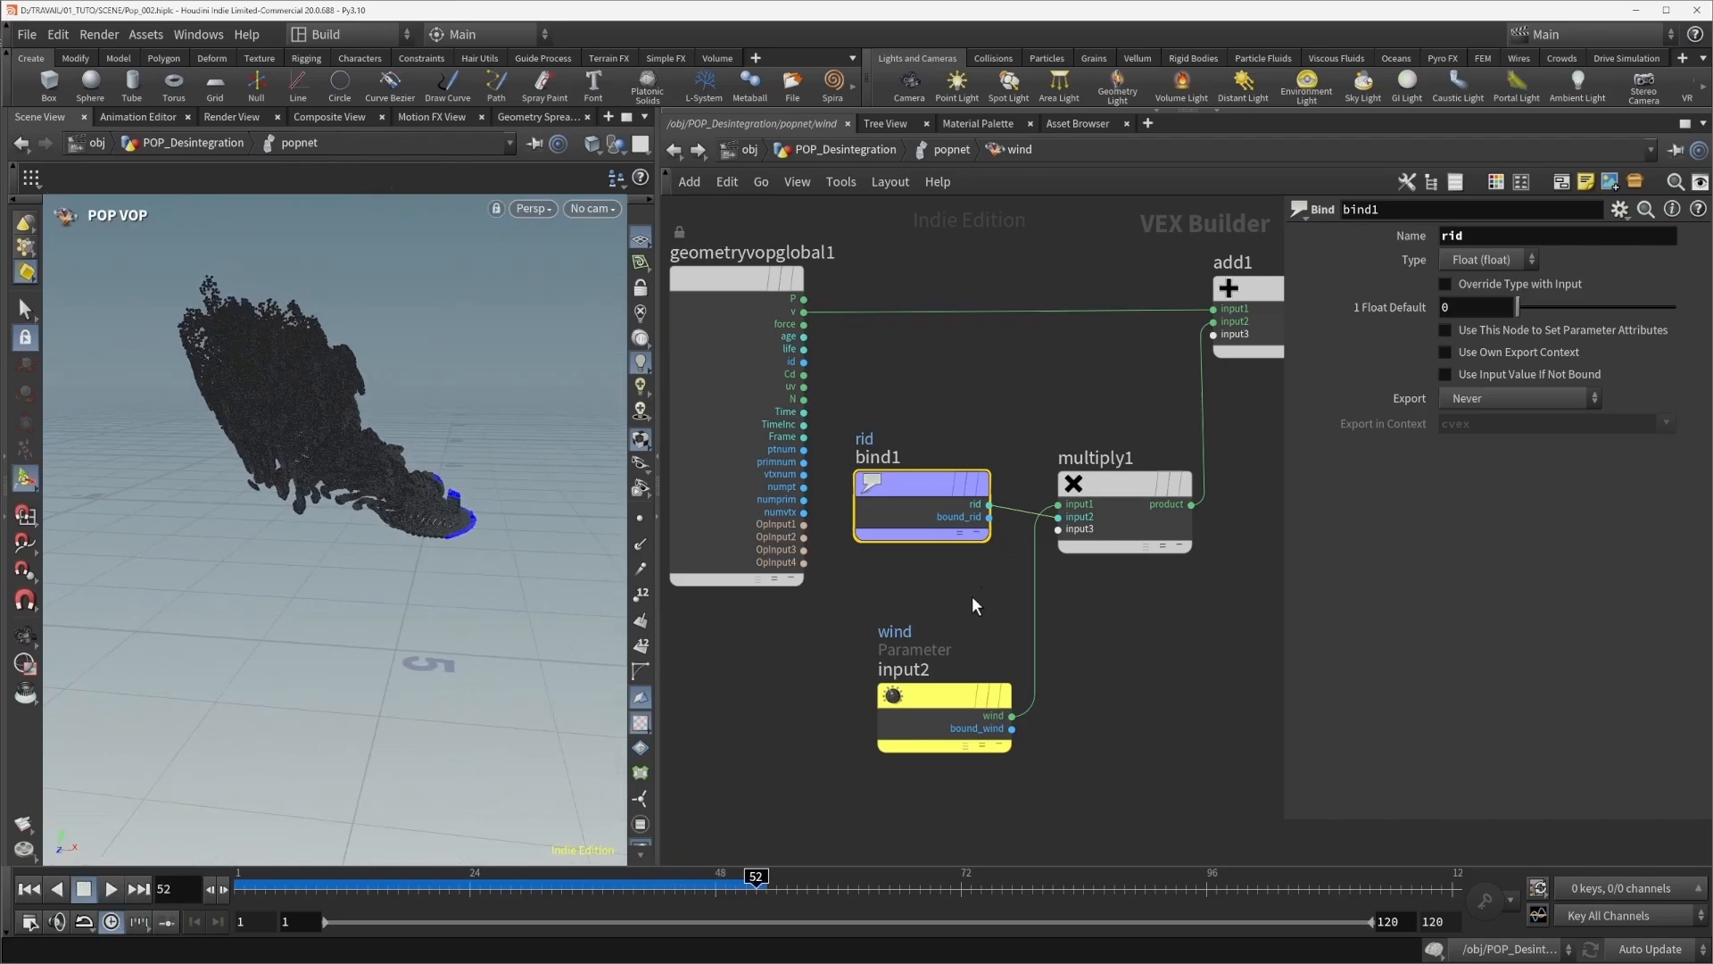
key("u")
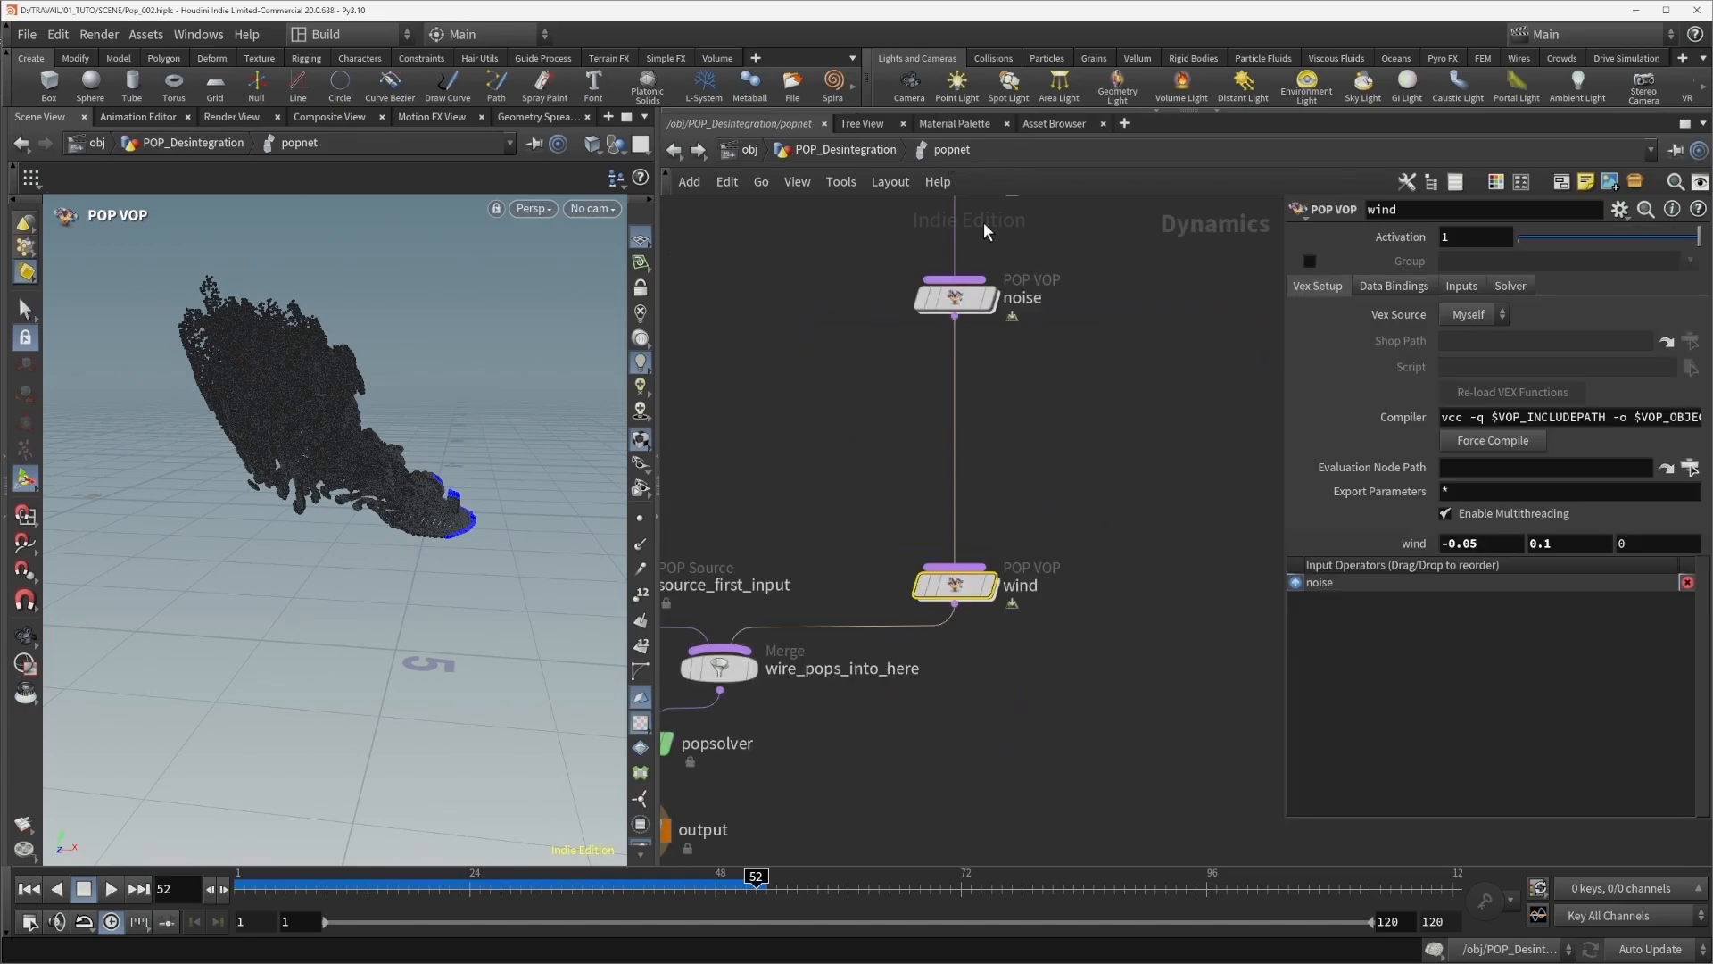
Inside the noise POP VOP, insert a Multiply node between curlnoise1 and add1 and tidy the node layout.
double_click(998, 304)
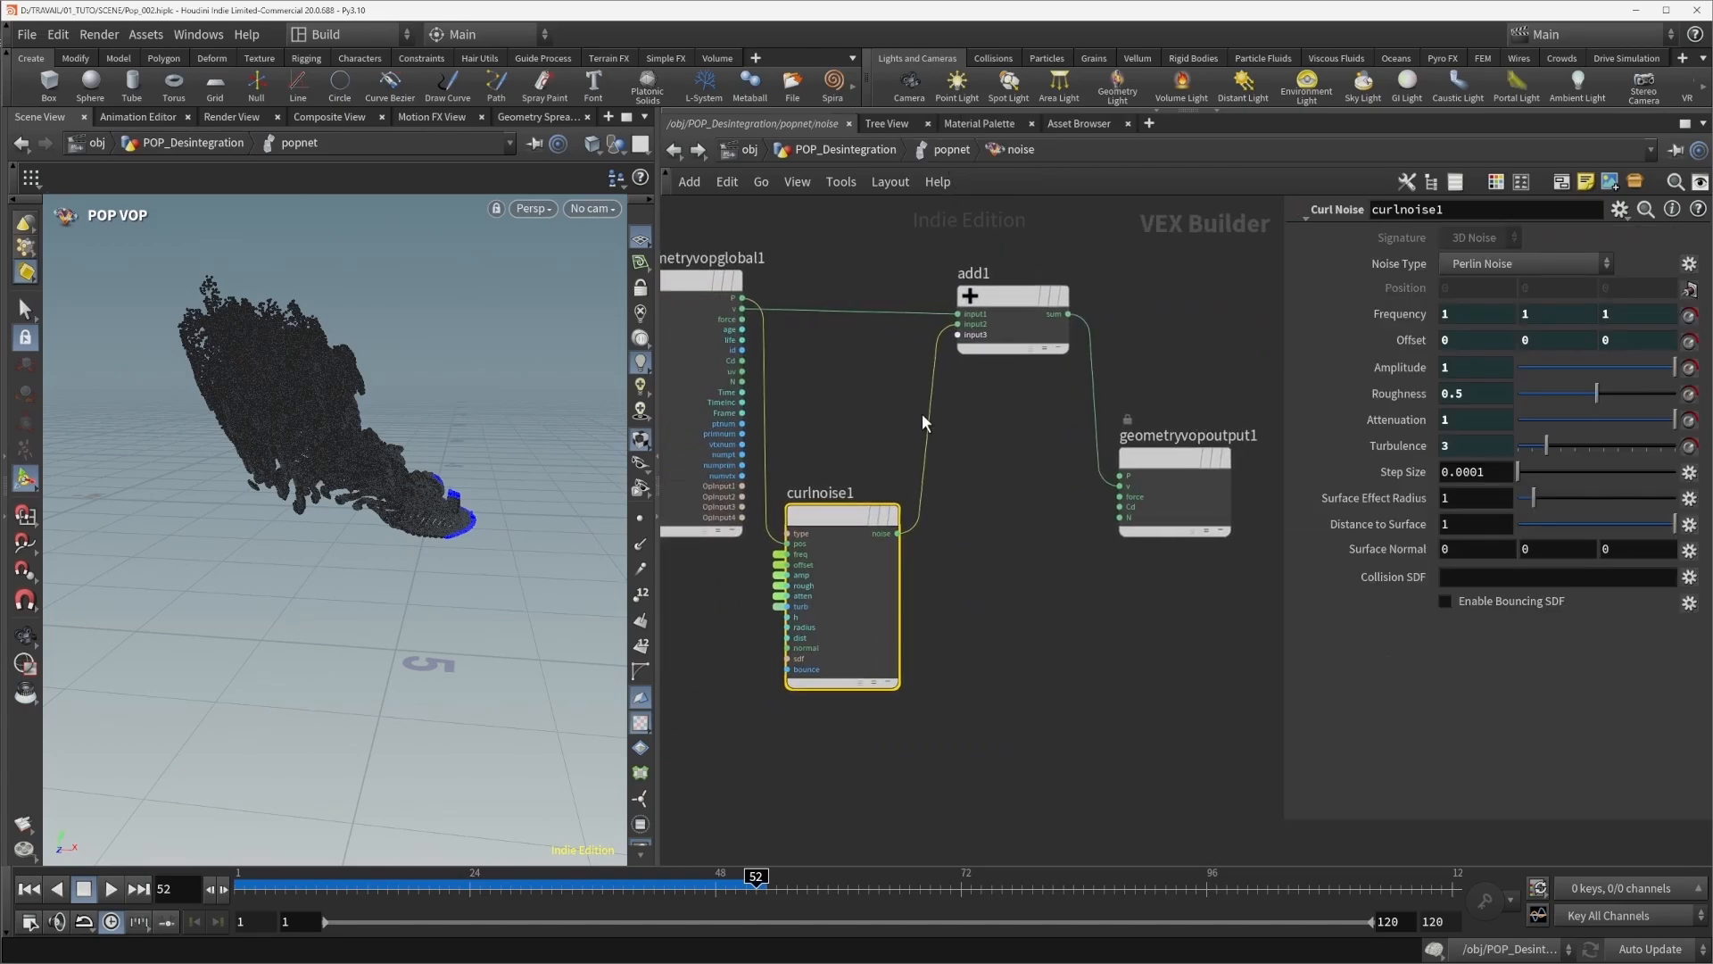
key("Tab")
type("multiply")
key("Return")
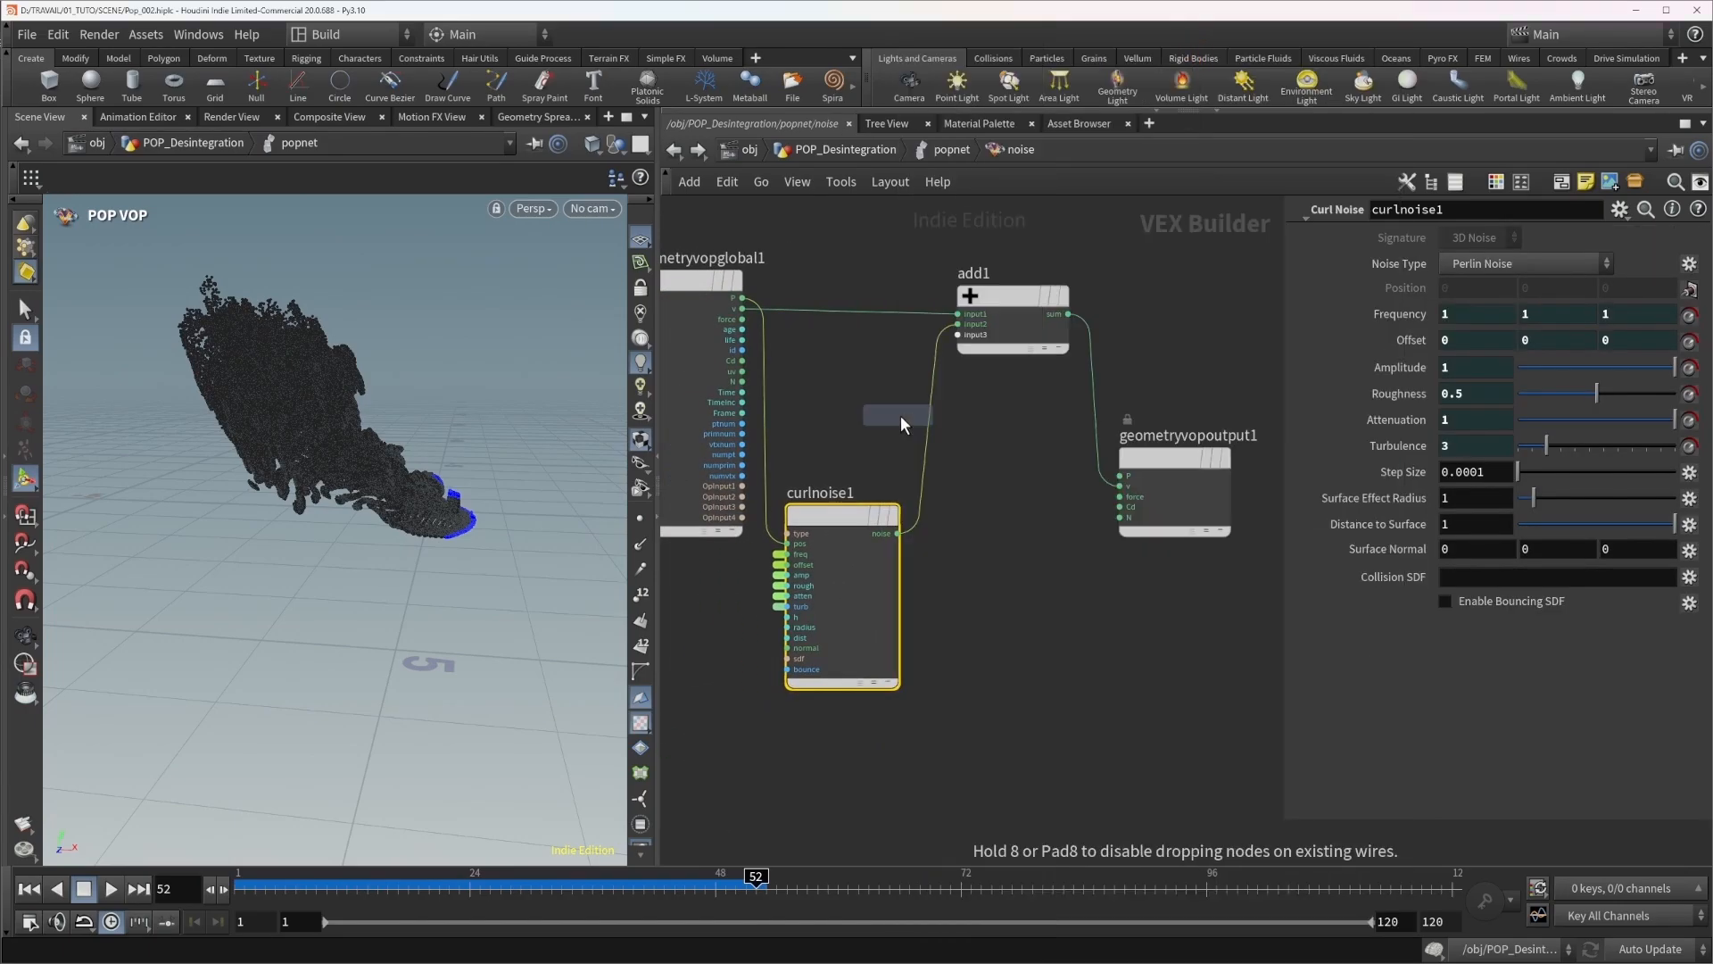
left_click(902, 415)
key("l")
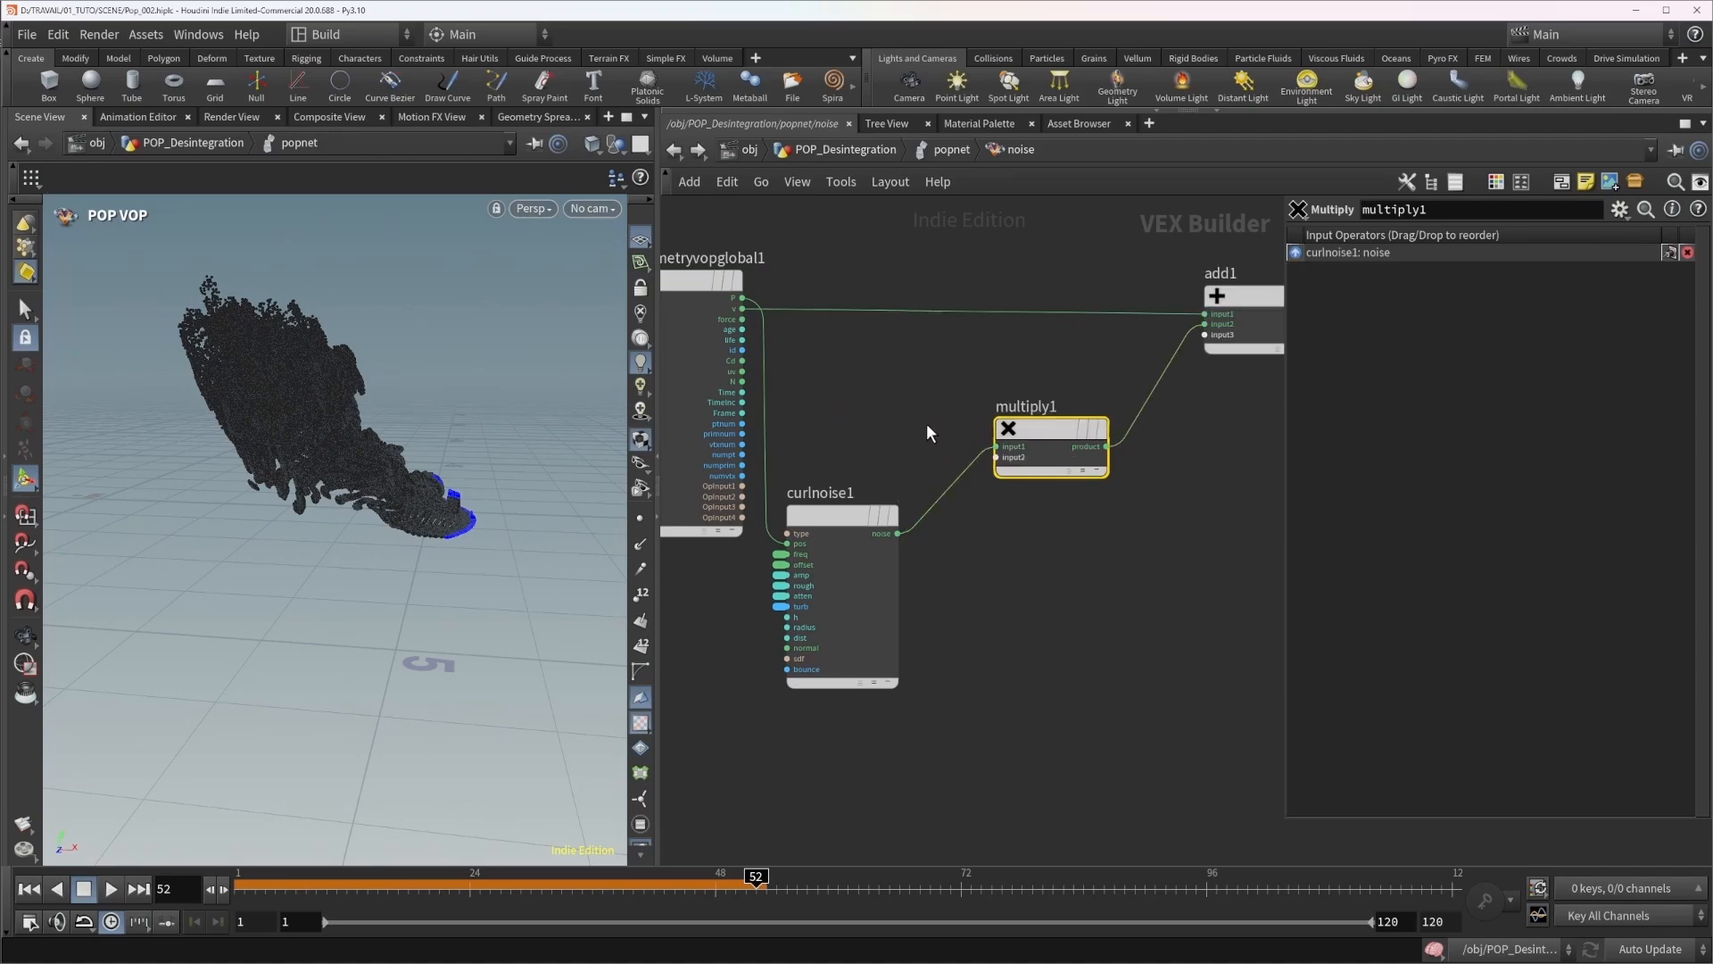
Add a Bind node with the name rid and connect its output to the second input of multiply1.
key("Tab")
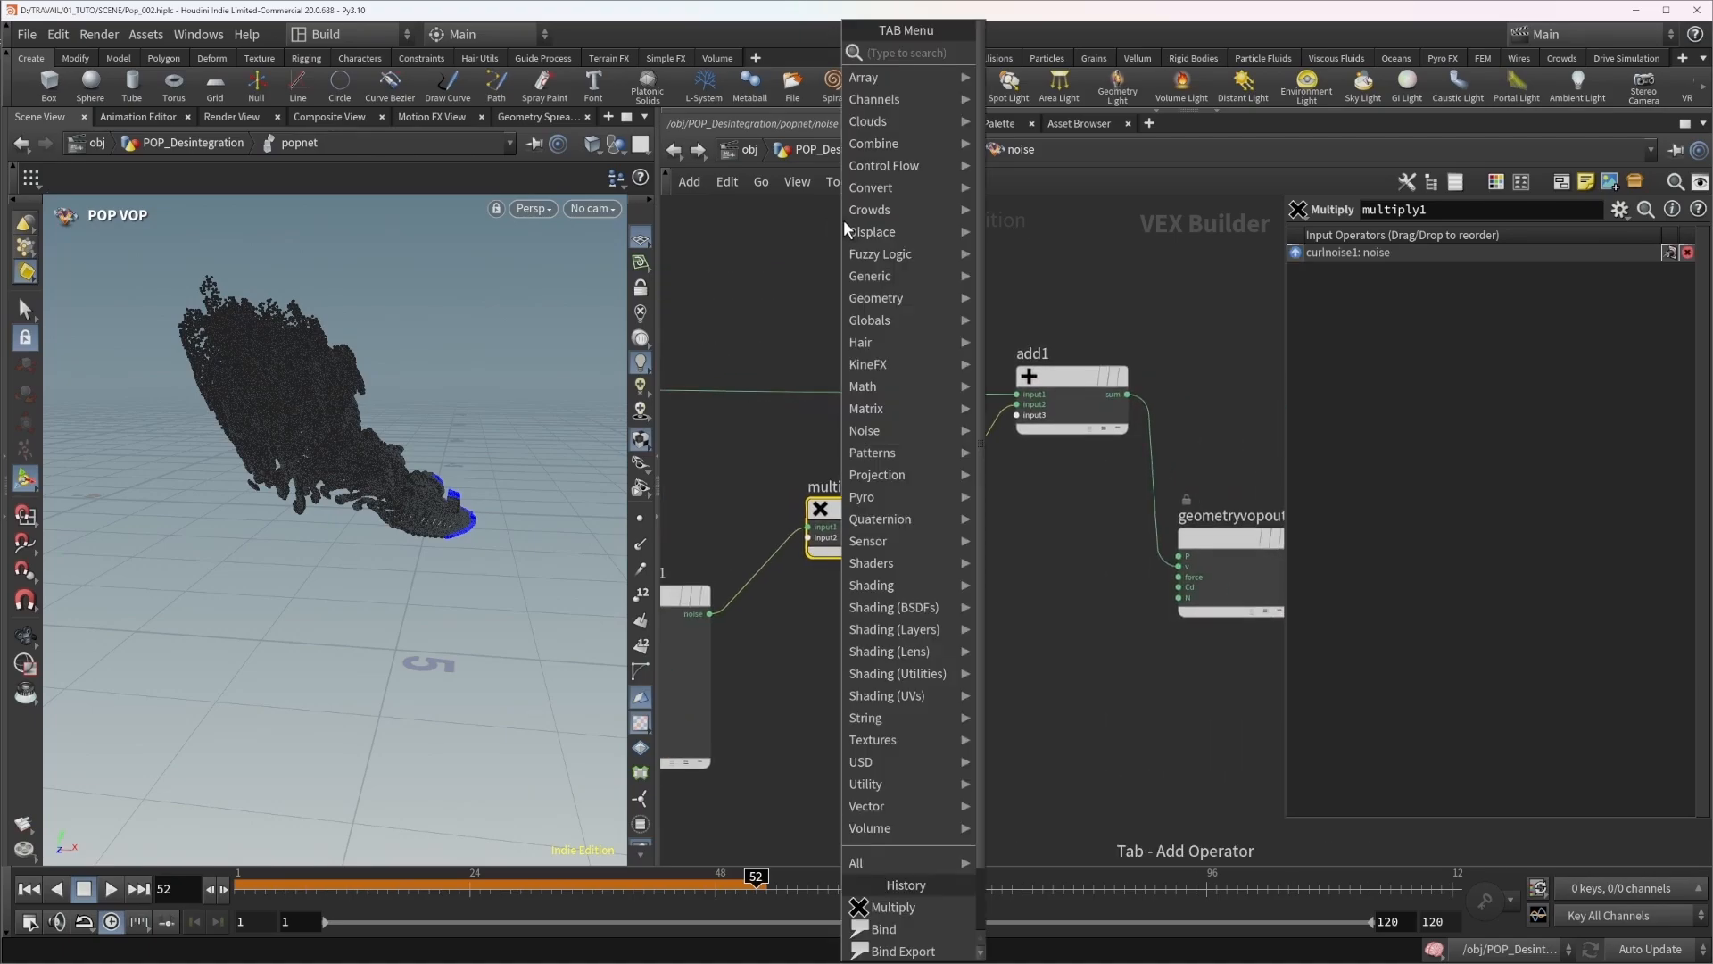
type("bind")
key("Return")
left_click(843, 223)
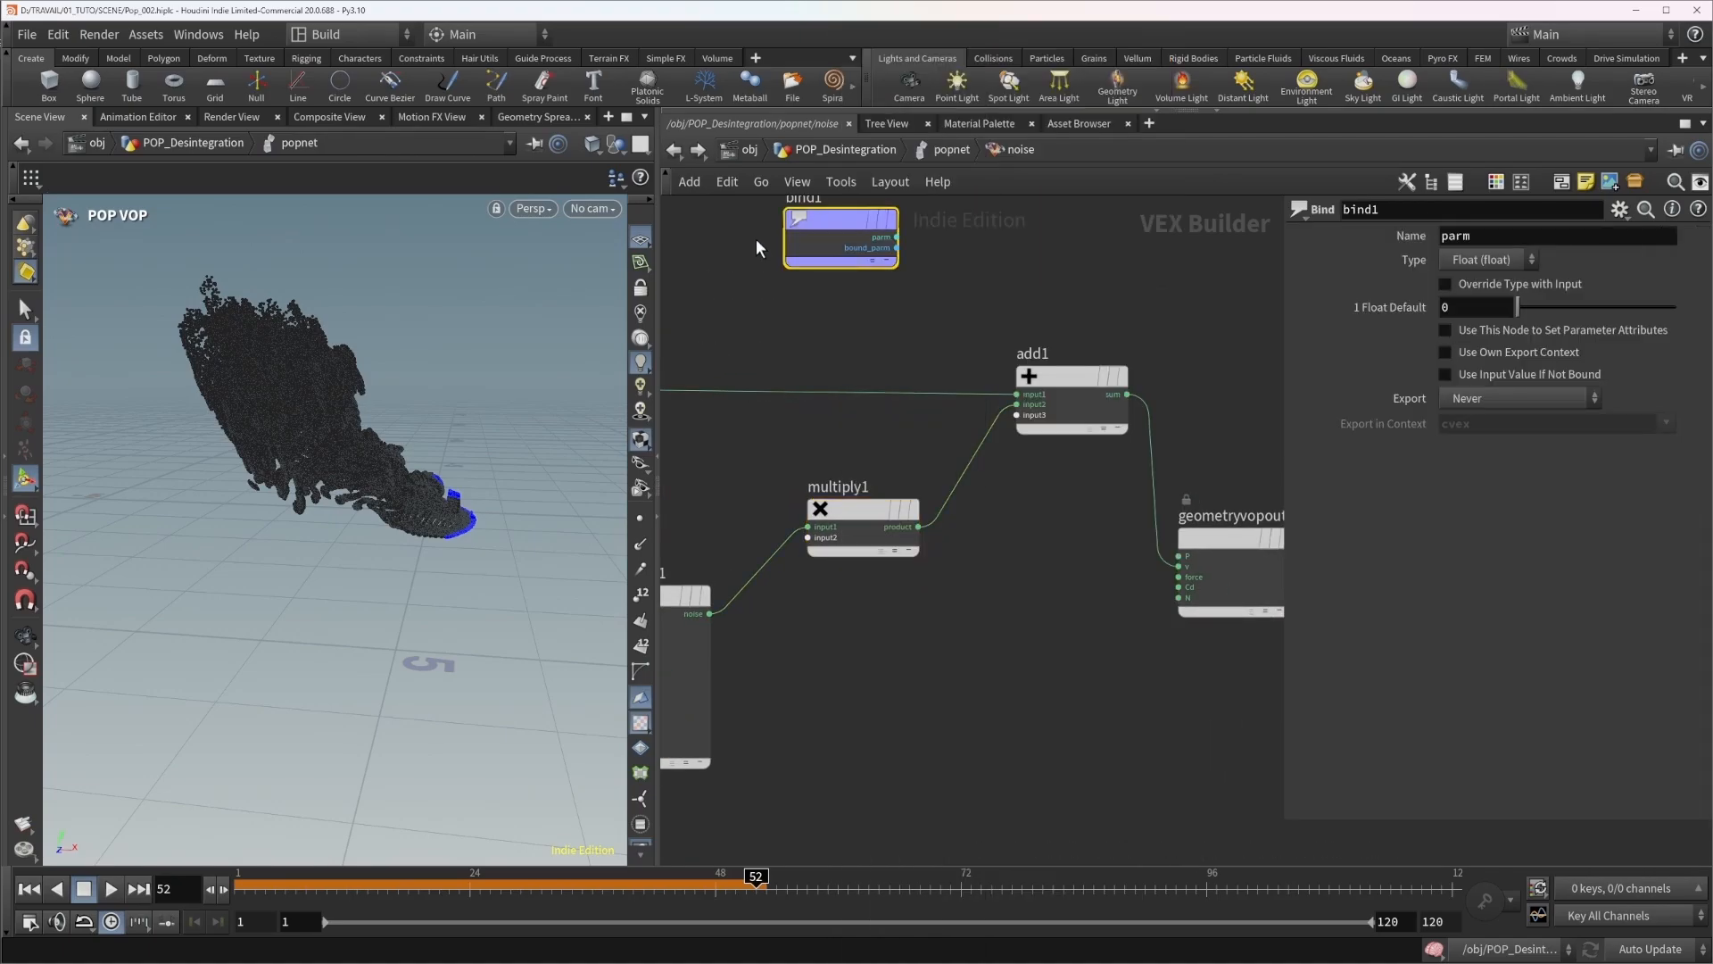
left_click_drag(924, 332, 803, 355)
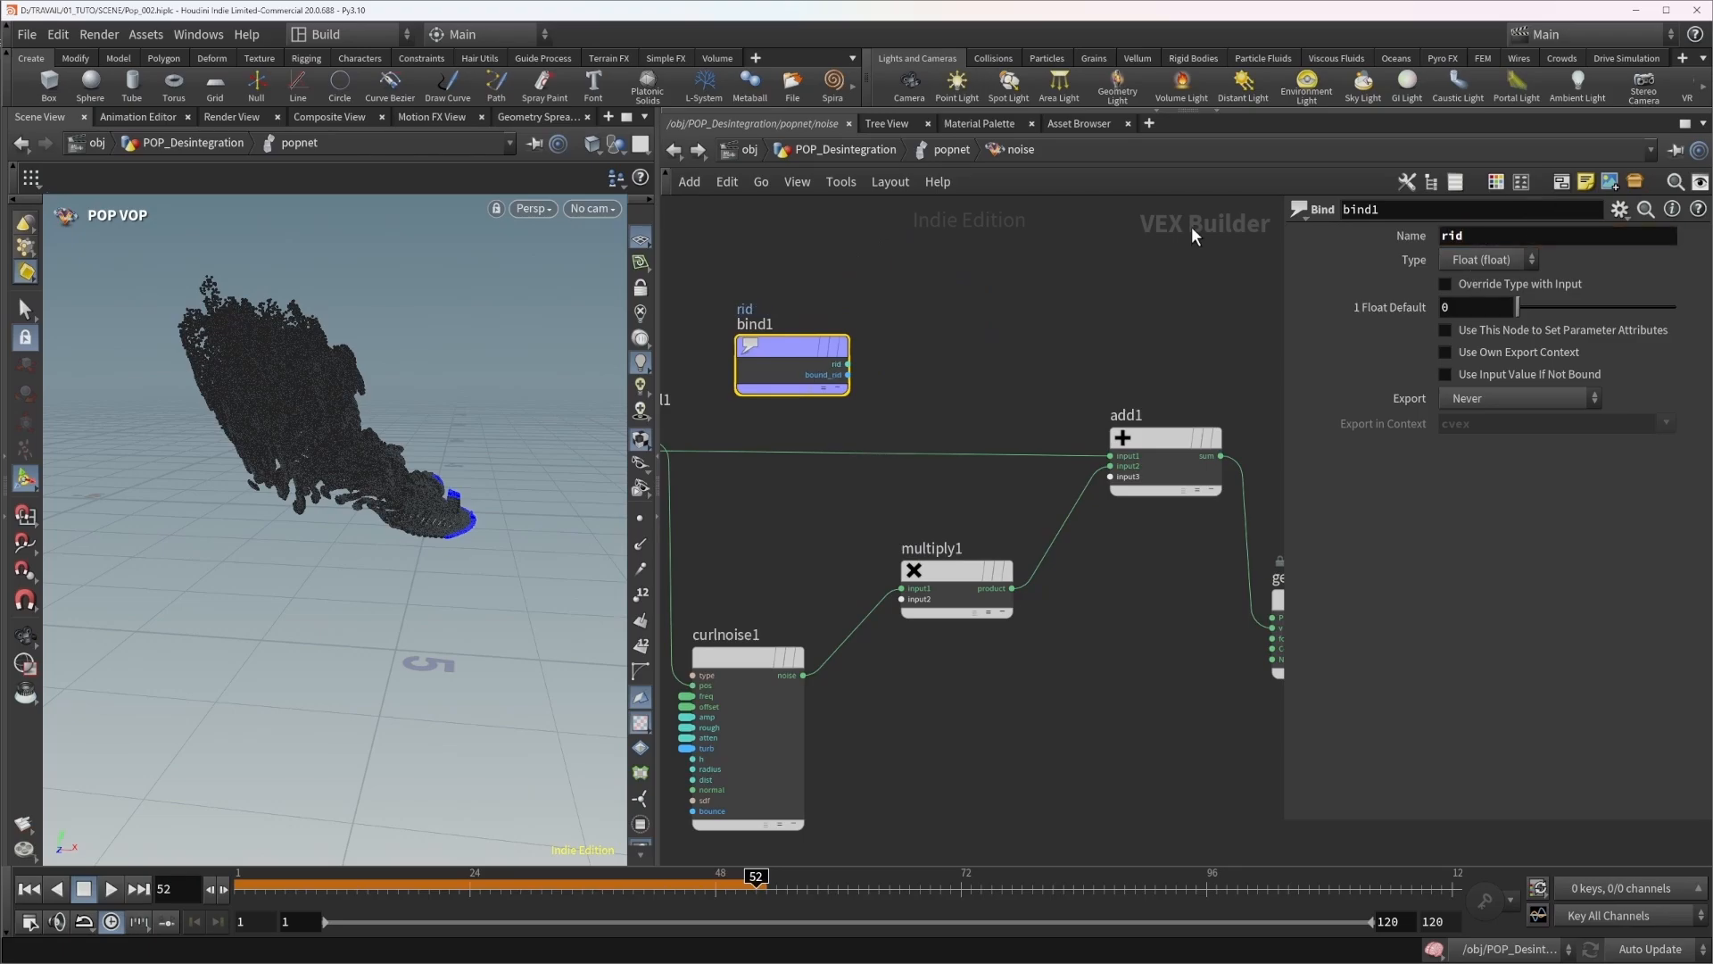
left_click(849, 364)
left_click(903, 600)
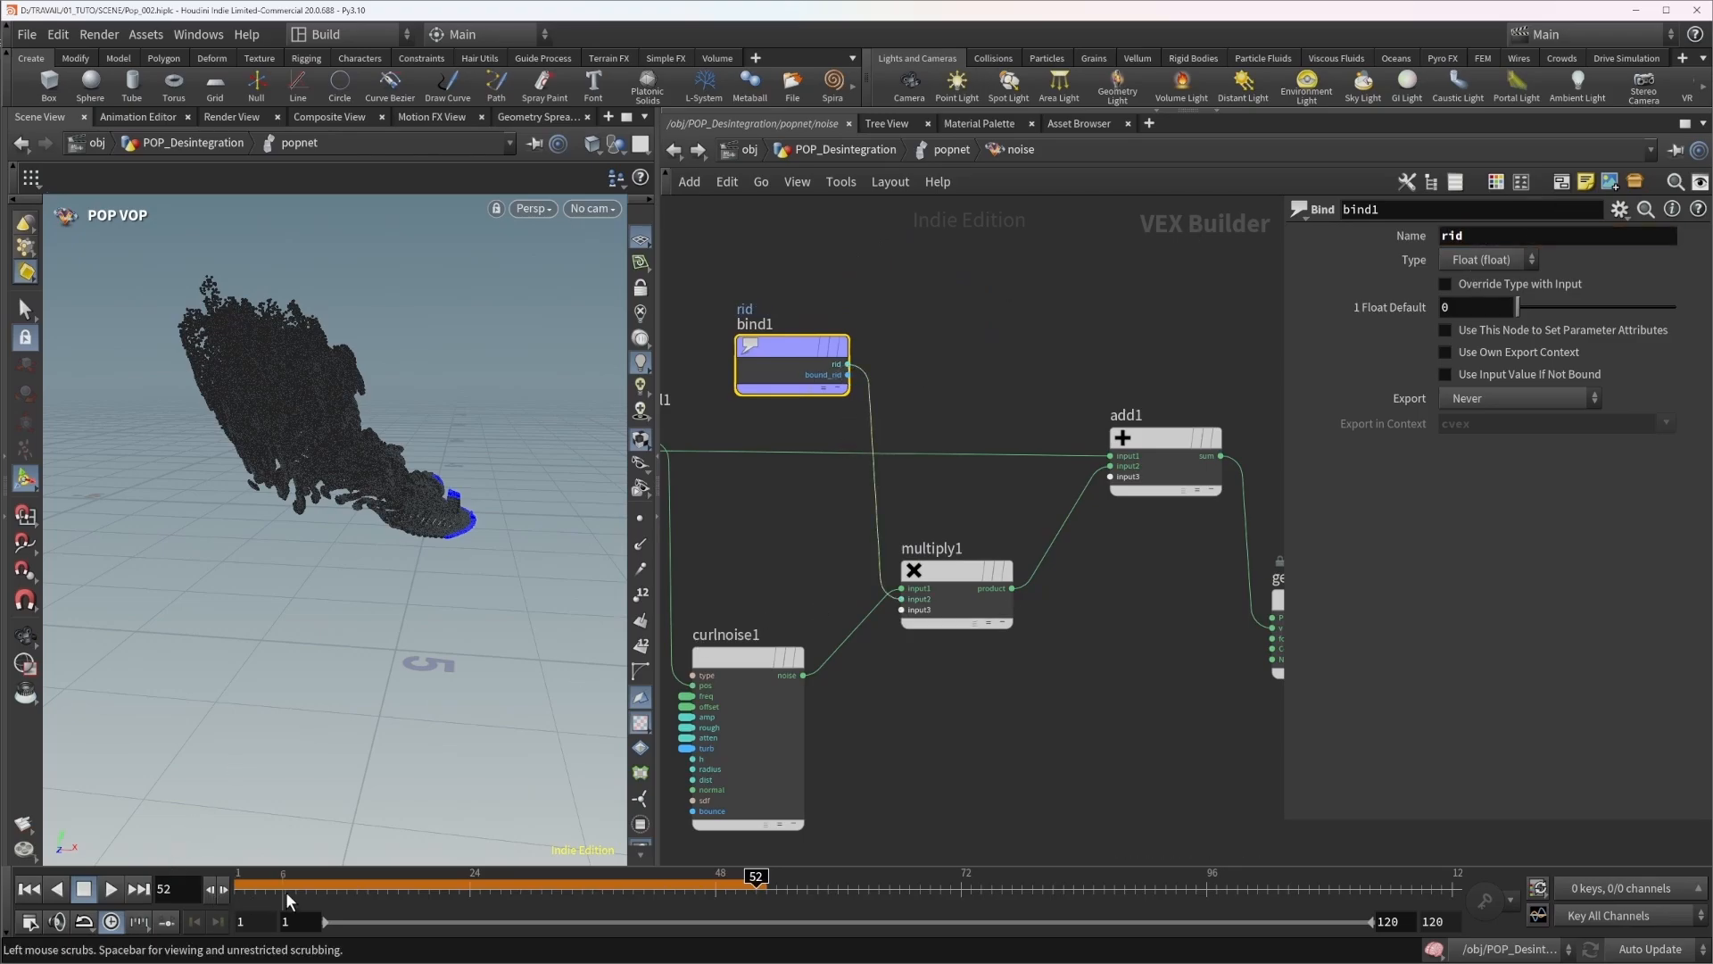
Play the simulation from the first frame to frame 71 and examine the noise-driven particles up close and from several angles.
left_click(241, 889)
left_click(109, 892)
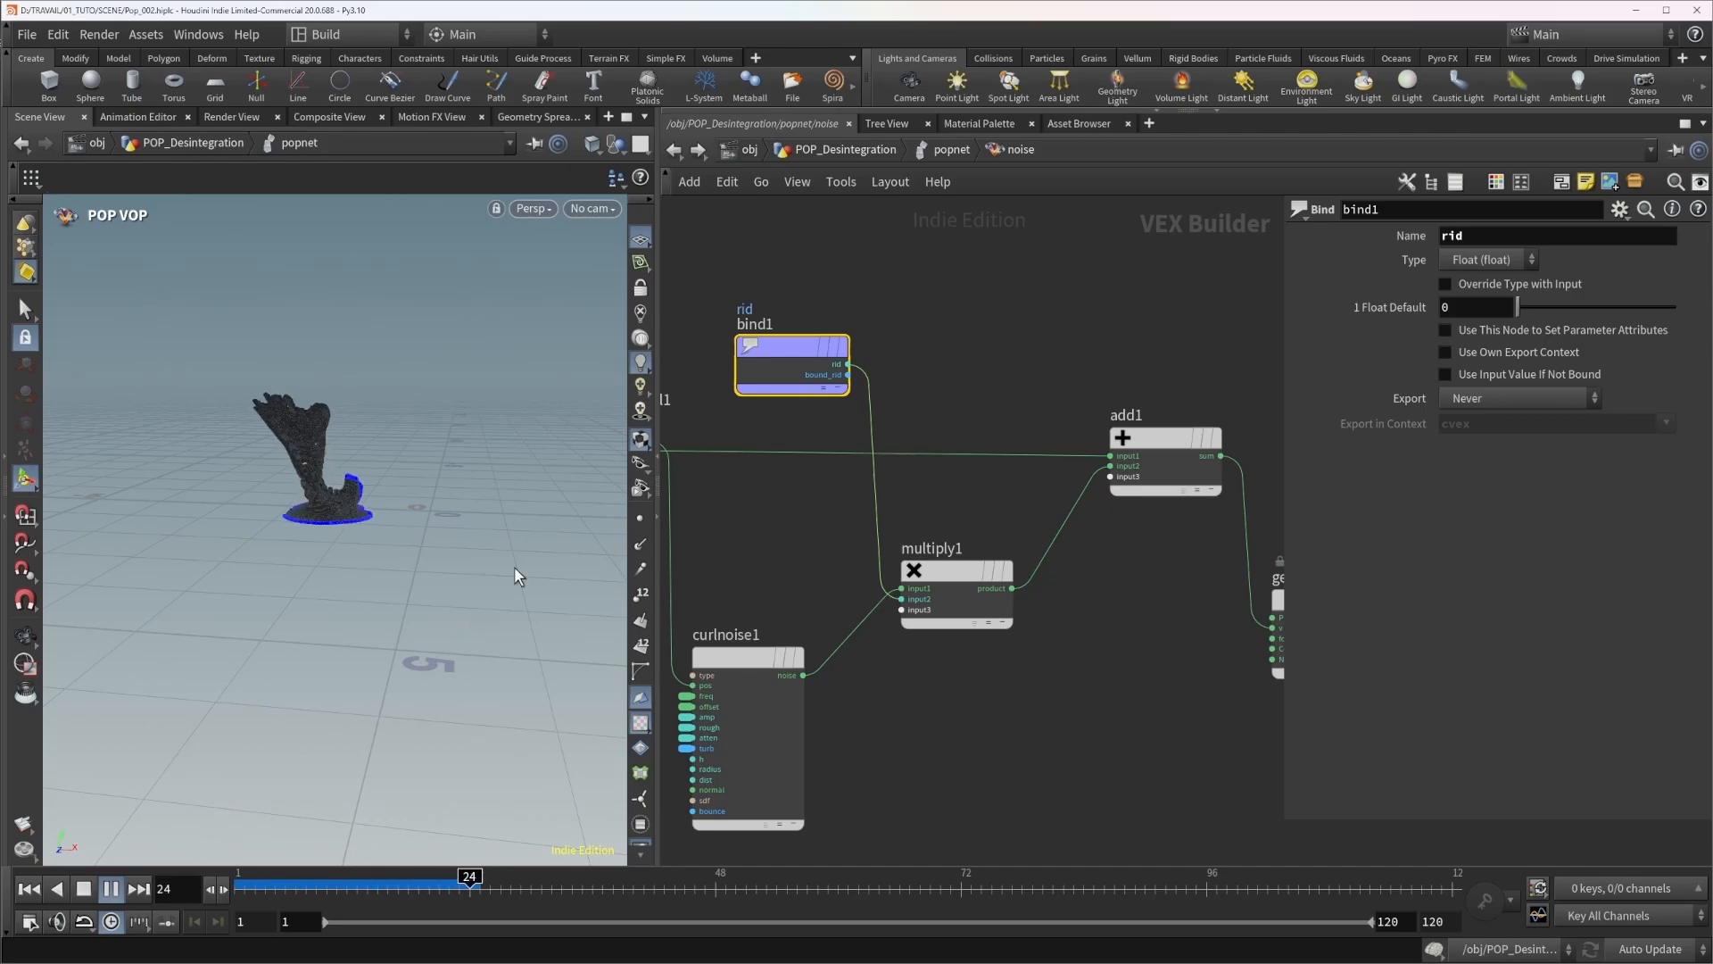
left_click_drag(563, 571, 436, 509, "alt")
scroll(519, 505, "up", 5)
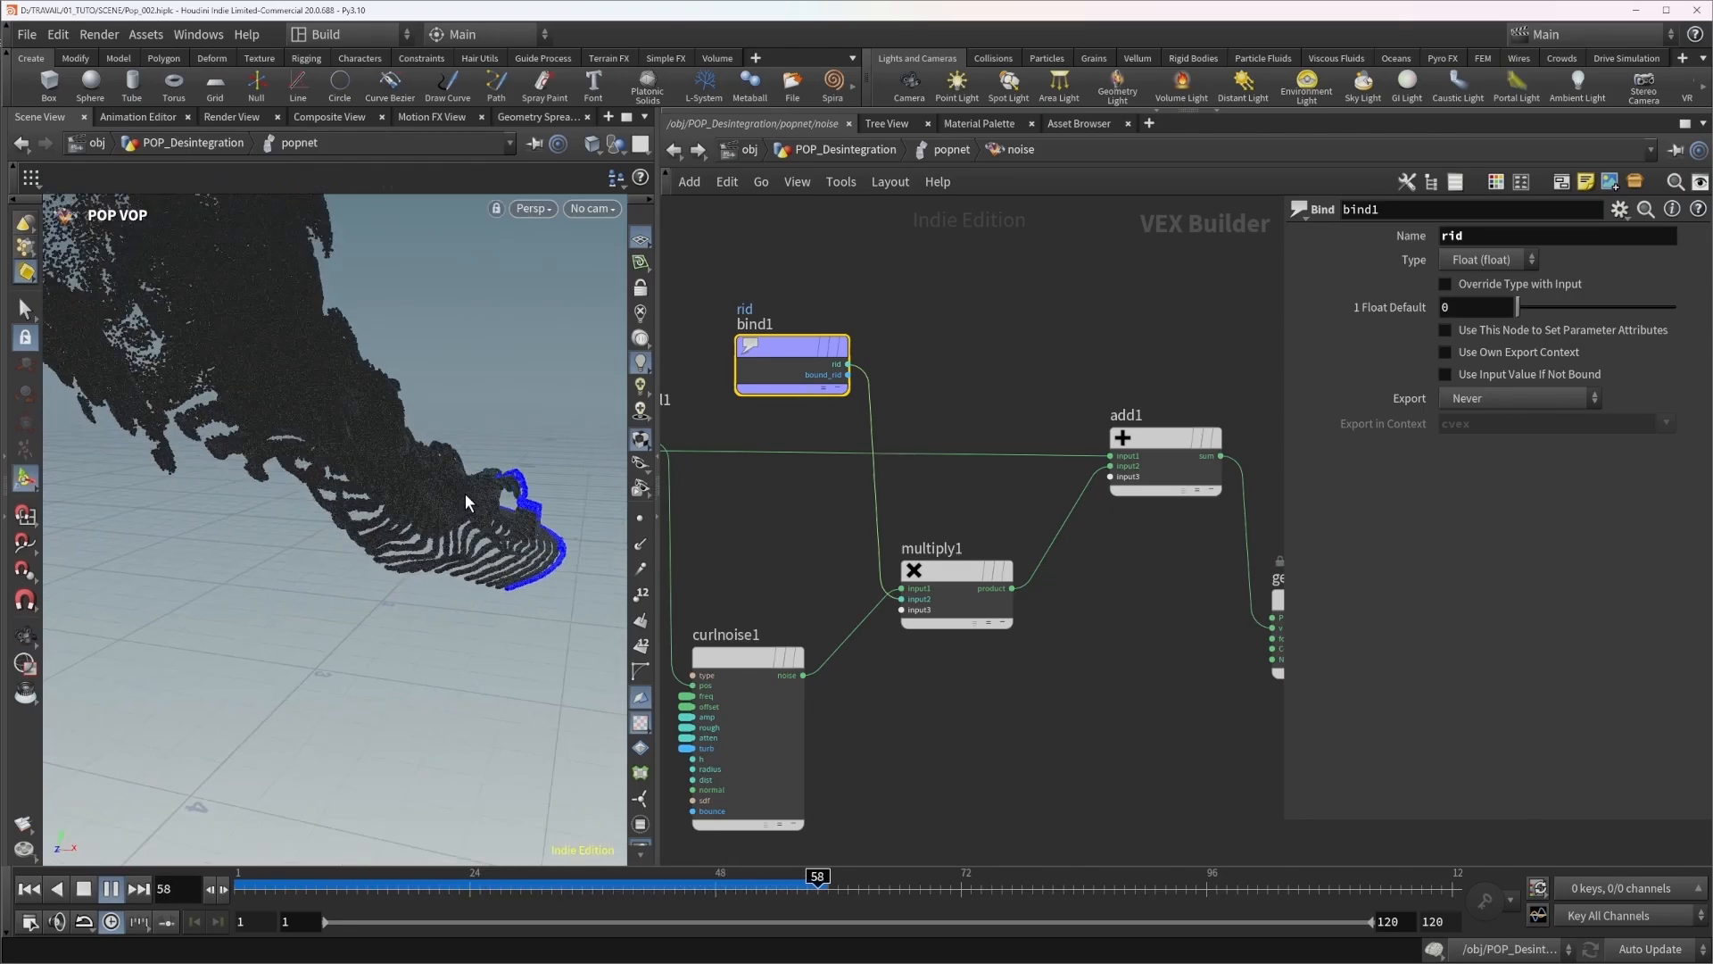
left_click(110, 889)
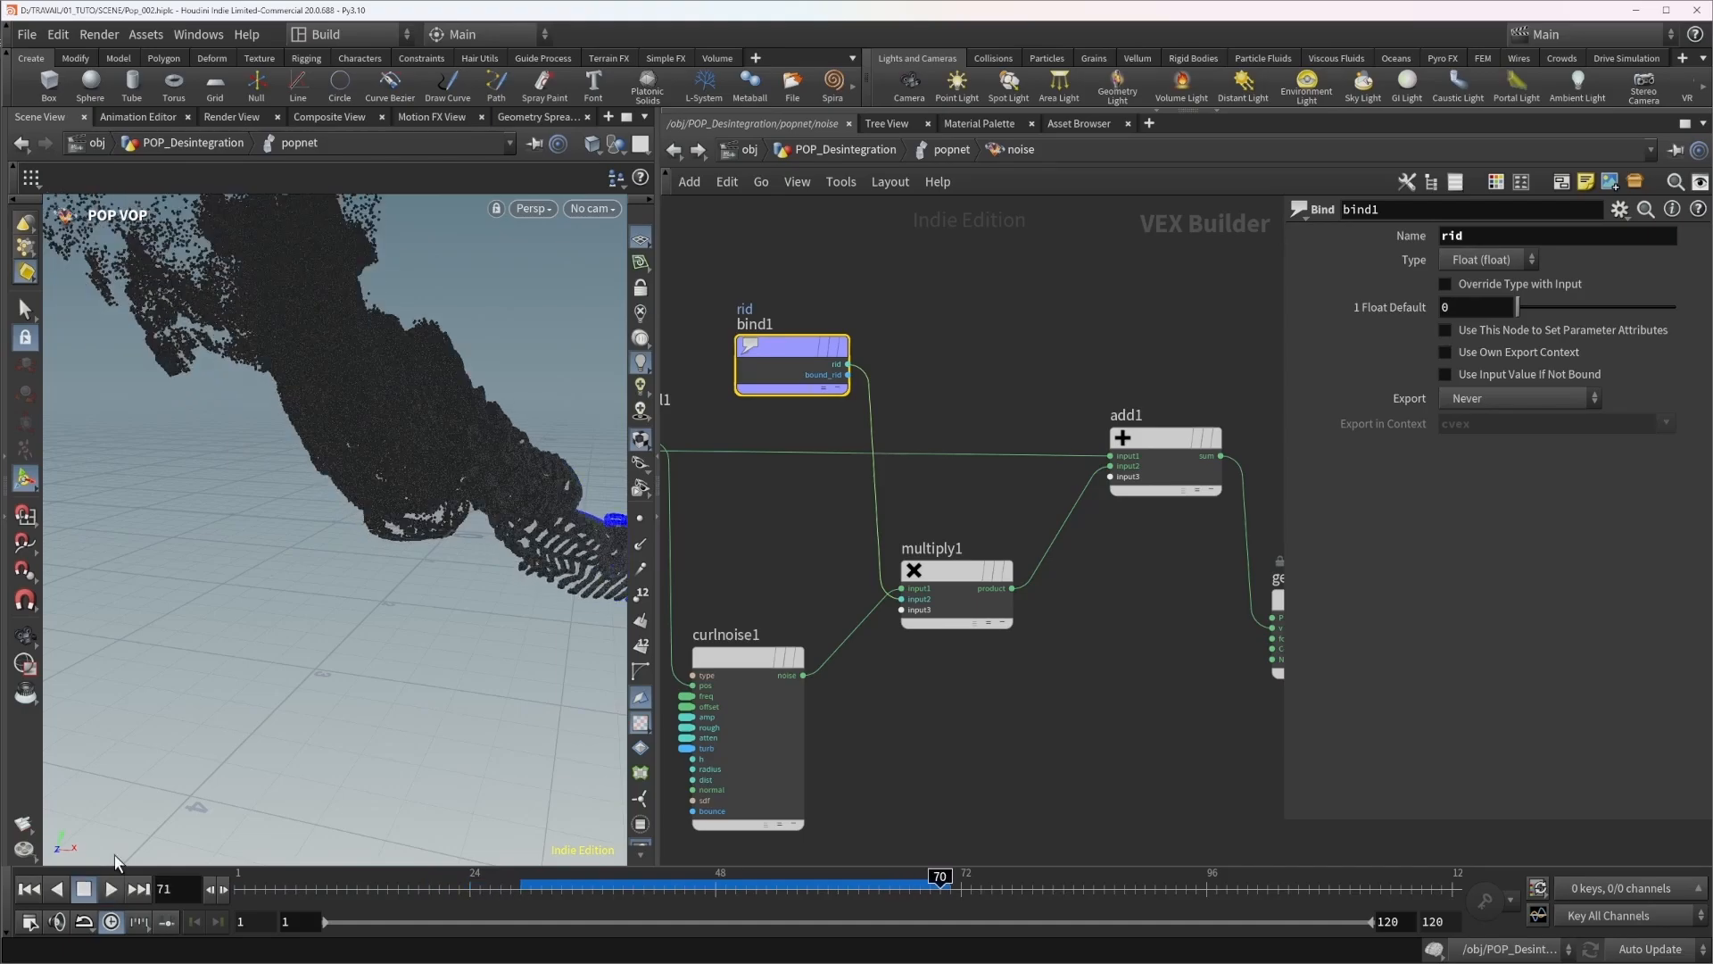
left_click_drag(488, 468, 339, 459, "alt")
left_click_drag(483, 437, 559, 373, "alt")
Return to the POP network and set the Y Offset of the noise POP VOP to $F/20.
left_click(946, 152)
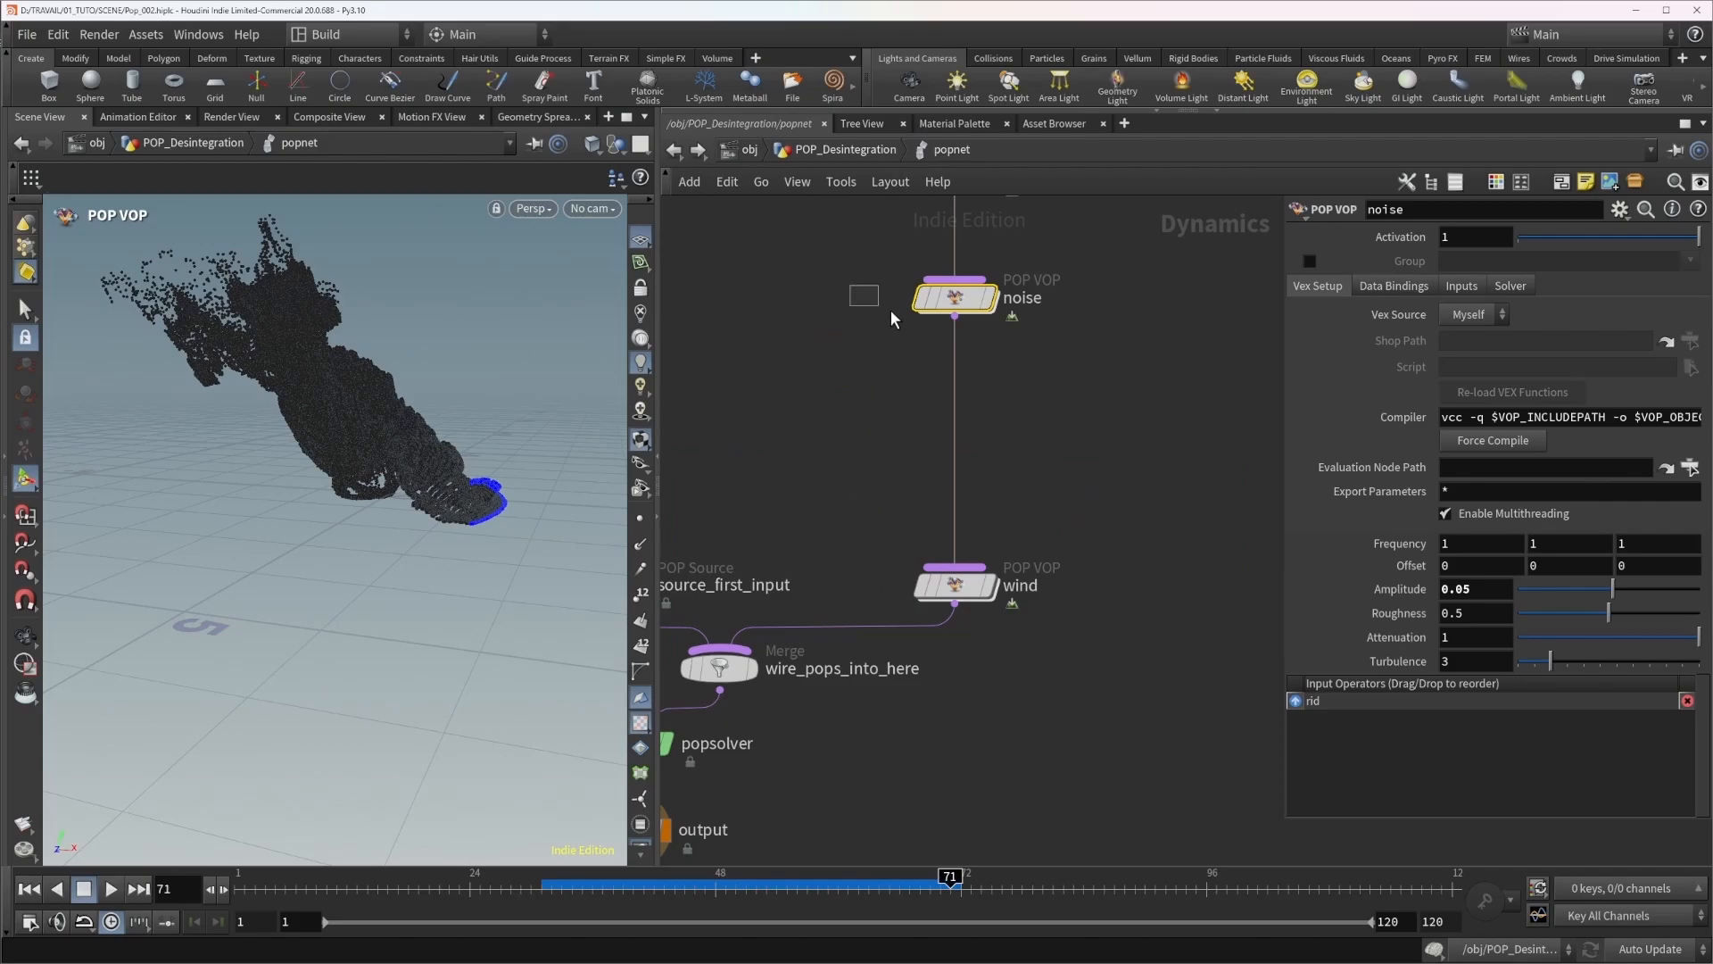
type("$F")
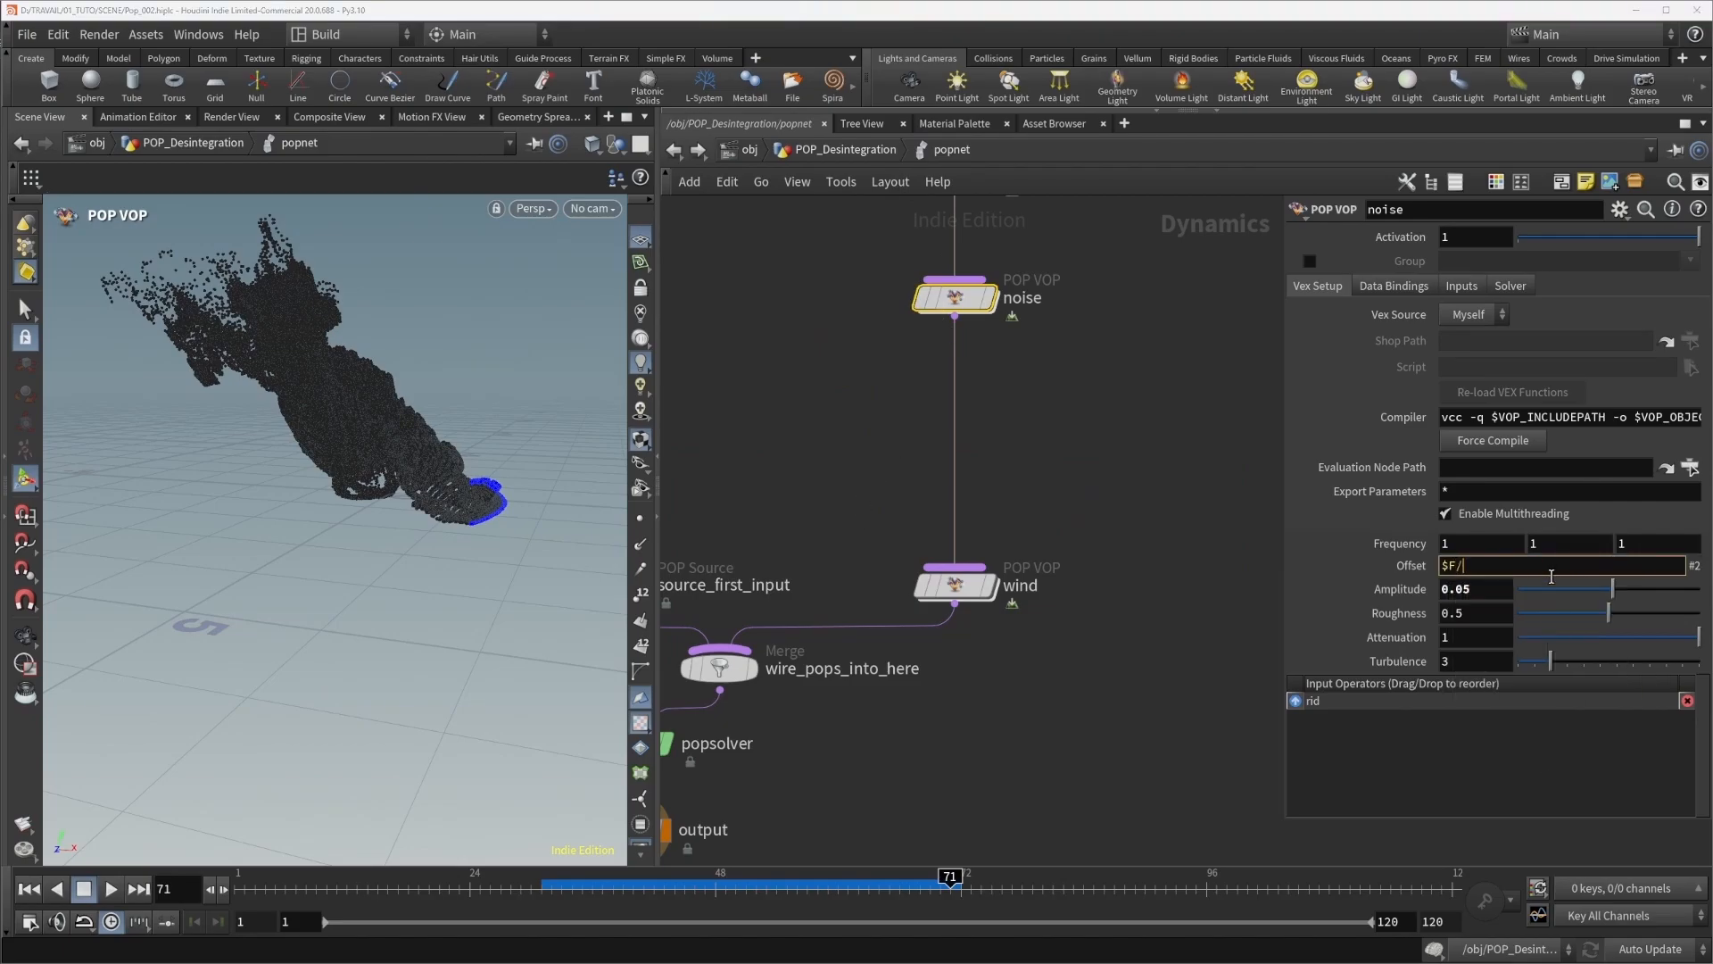
type("/20")
key("Return")
Replay the simulation from the first frame to frame 63 and examine the effect of the animated noise offset.
left_click(29, 889)
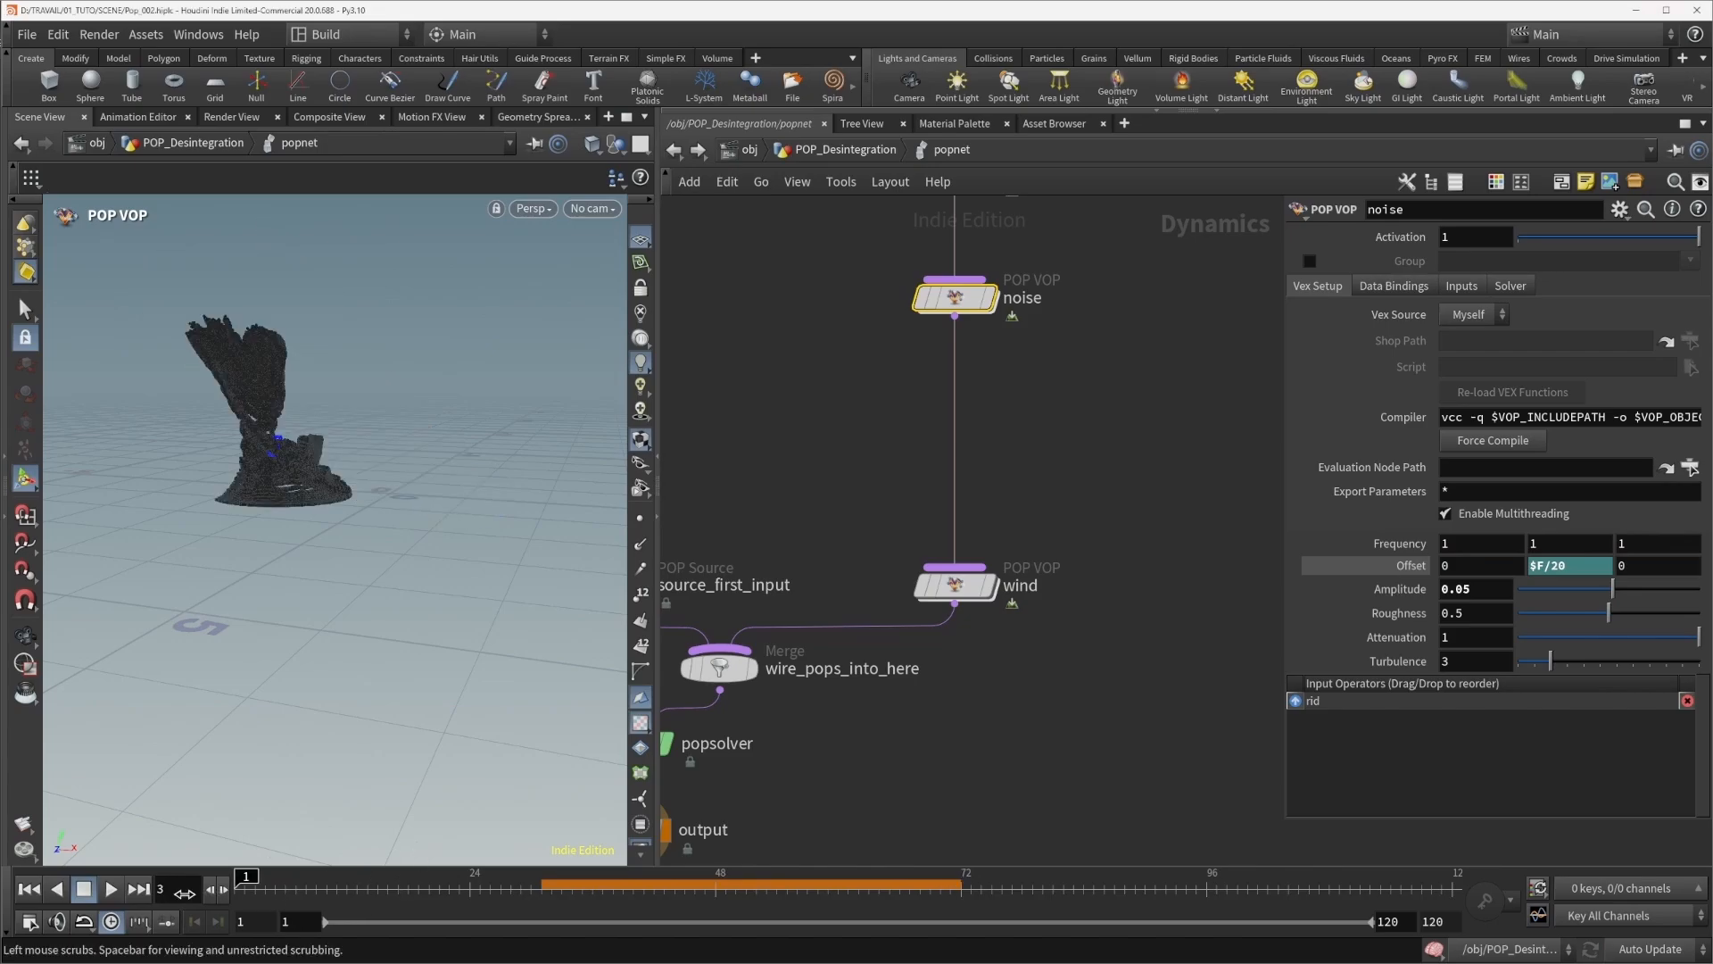
left_click(113, 890)
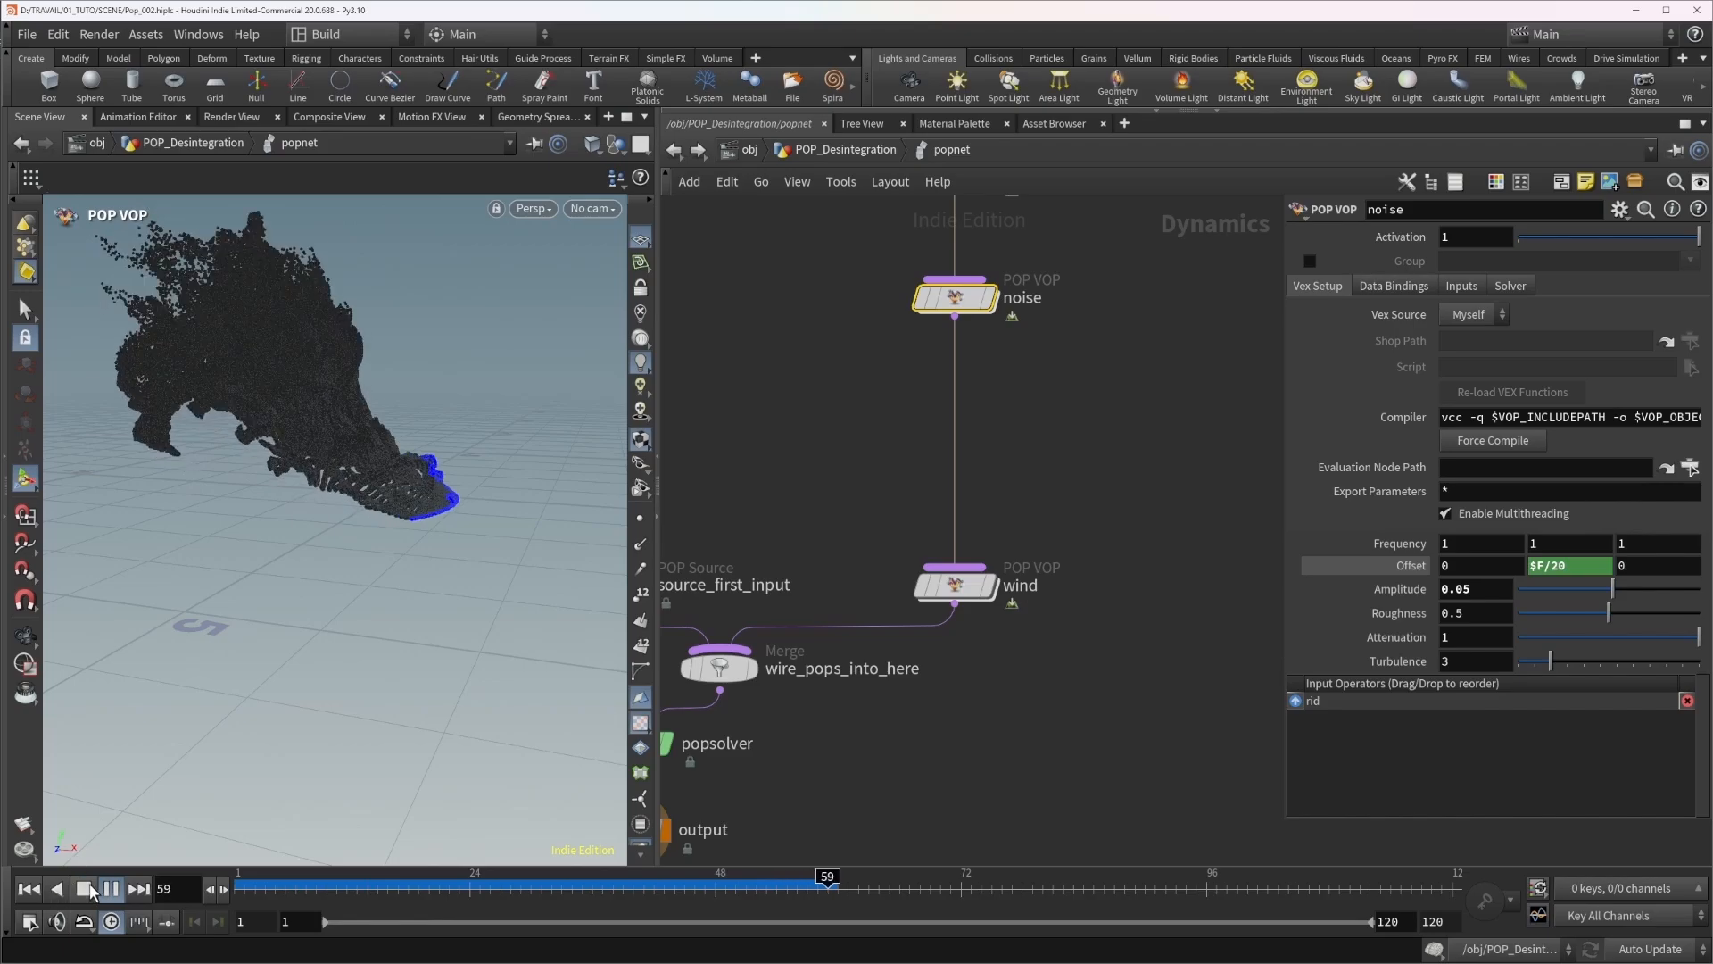
key("Escape")
left_click_drag(309, 623, 375, 581)
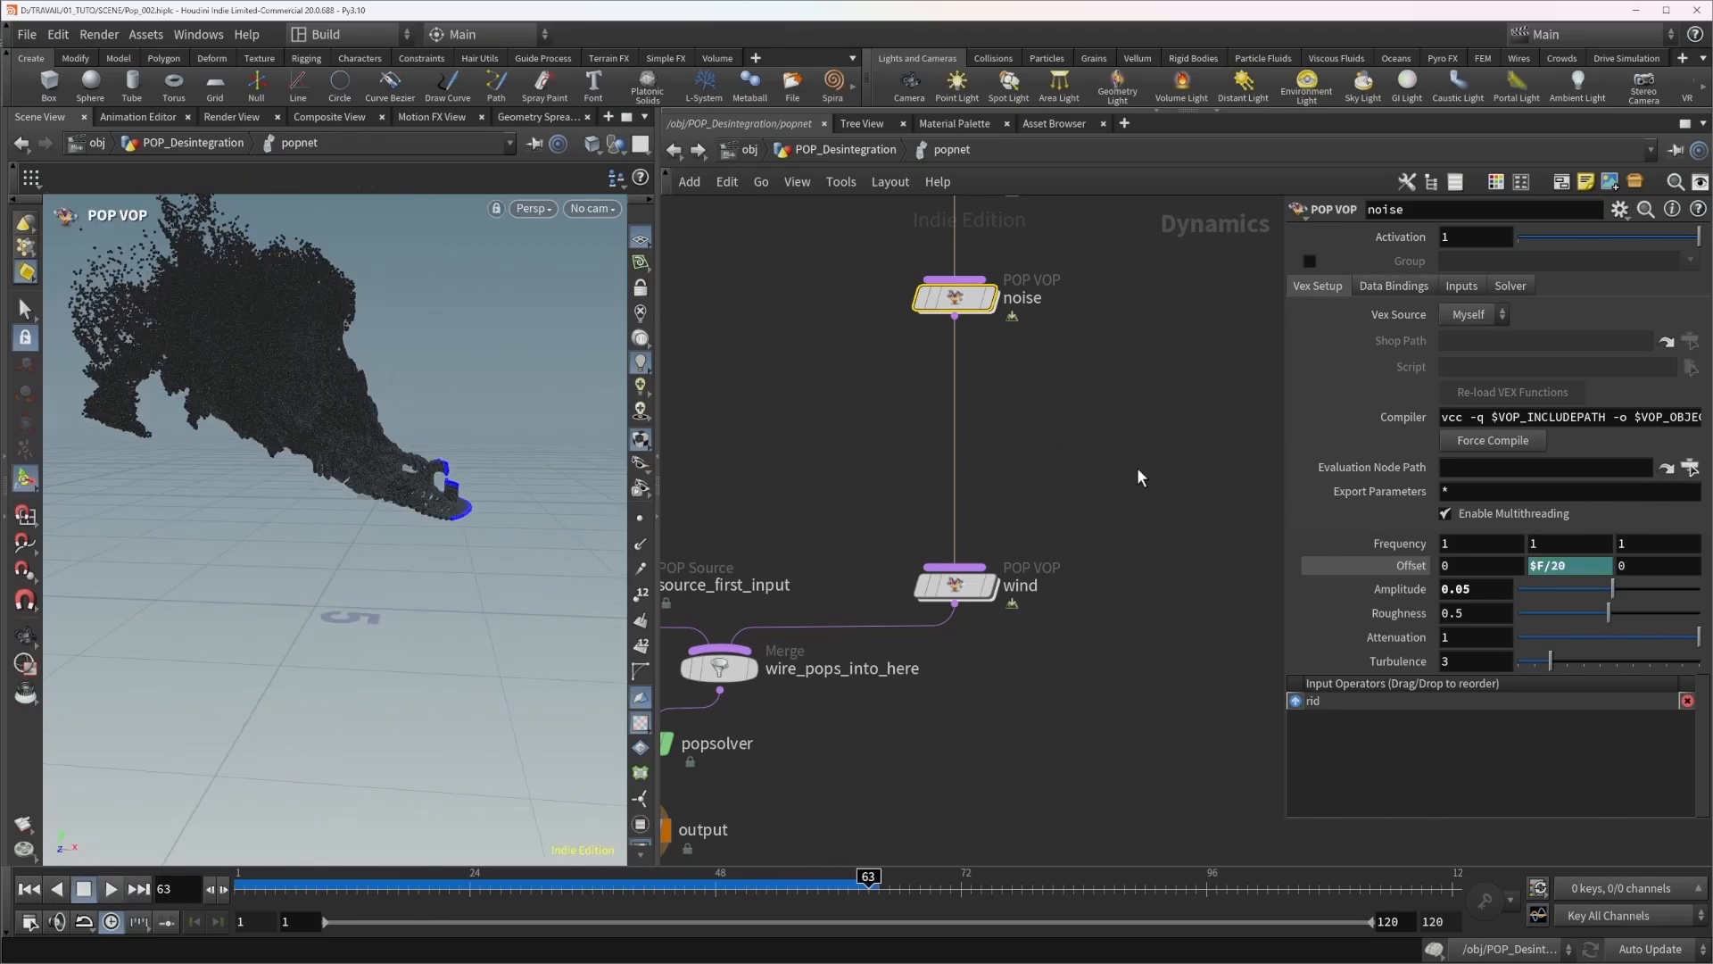
On the source_first_input POP Source, set Life Expectancy to 0.5 and Life Variance to 0.25.
scroll(807, 491, "down", 3)
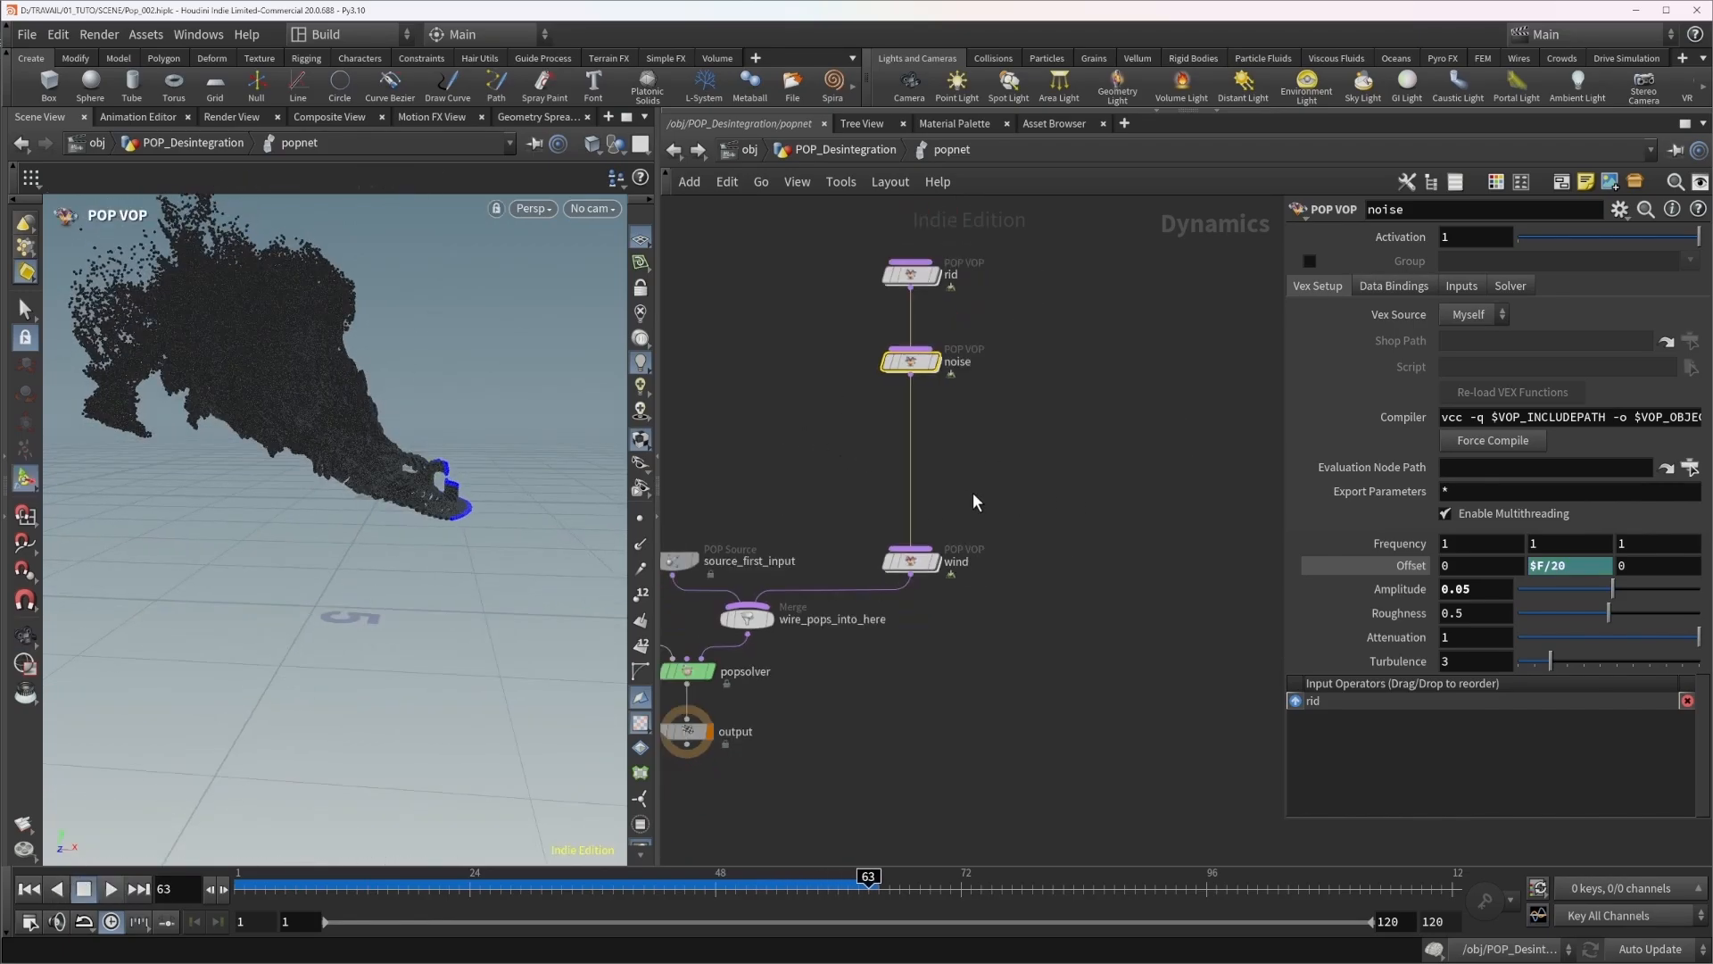
middle_click_drag(765, 439, 848, 399)
left_click_drag(715, 539, 718, 536)
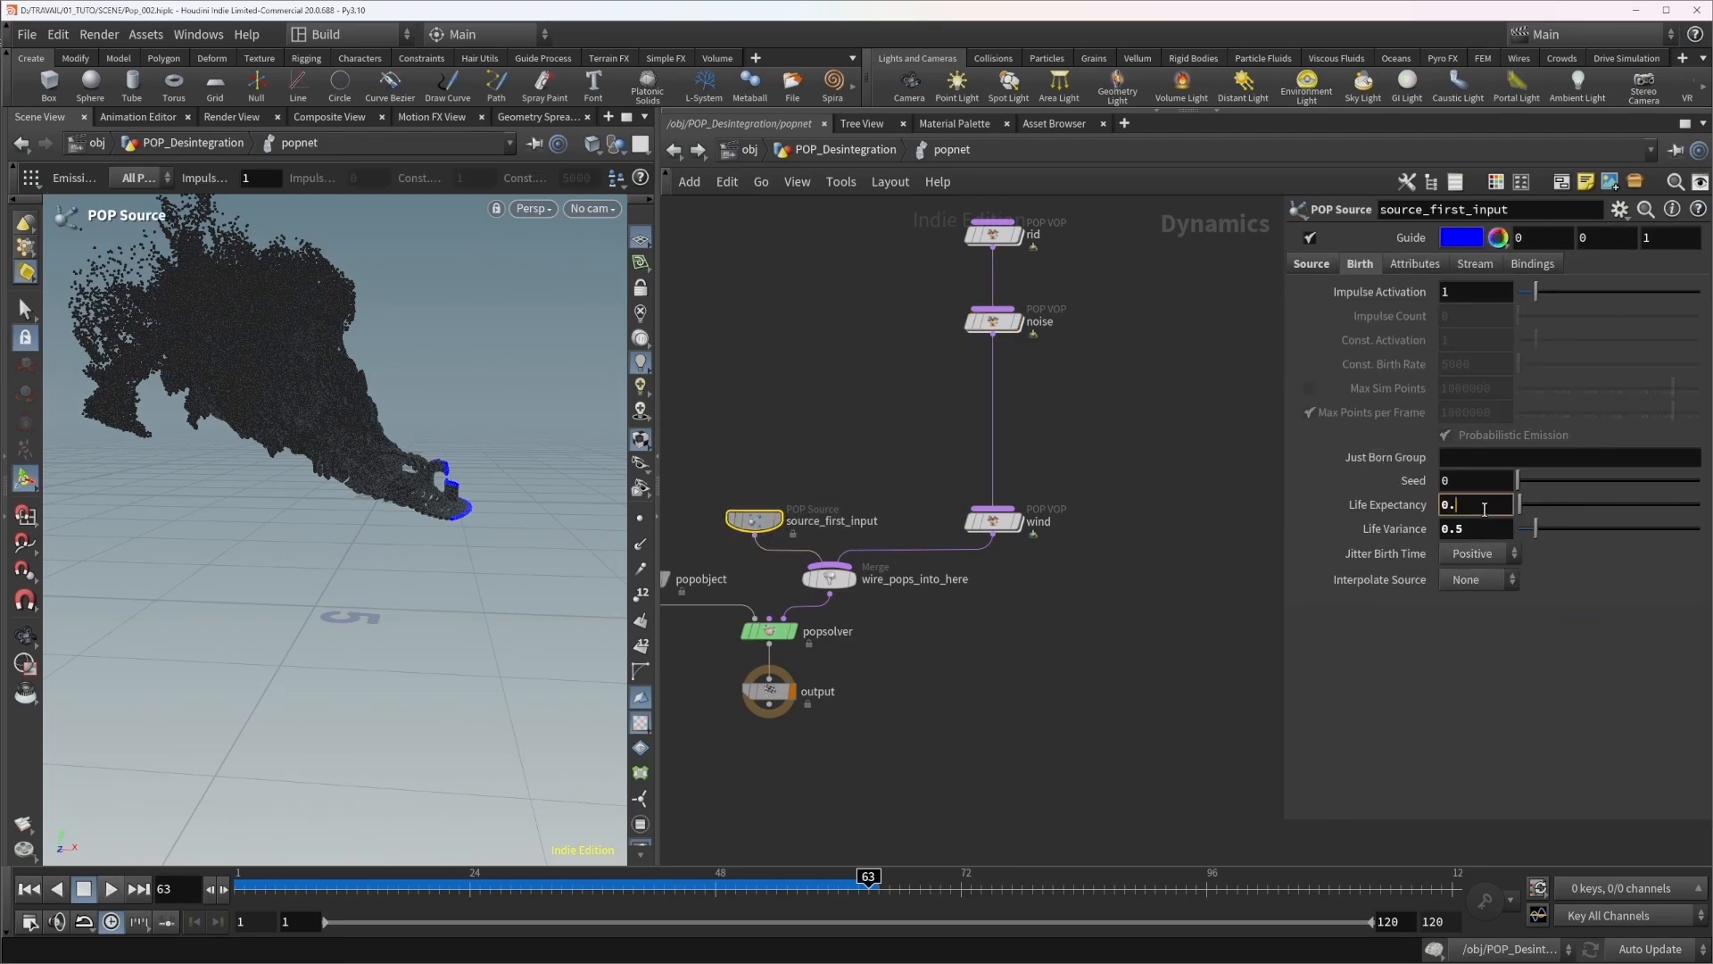
key("Tab")
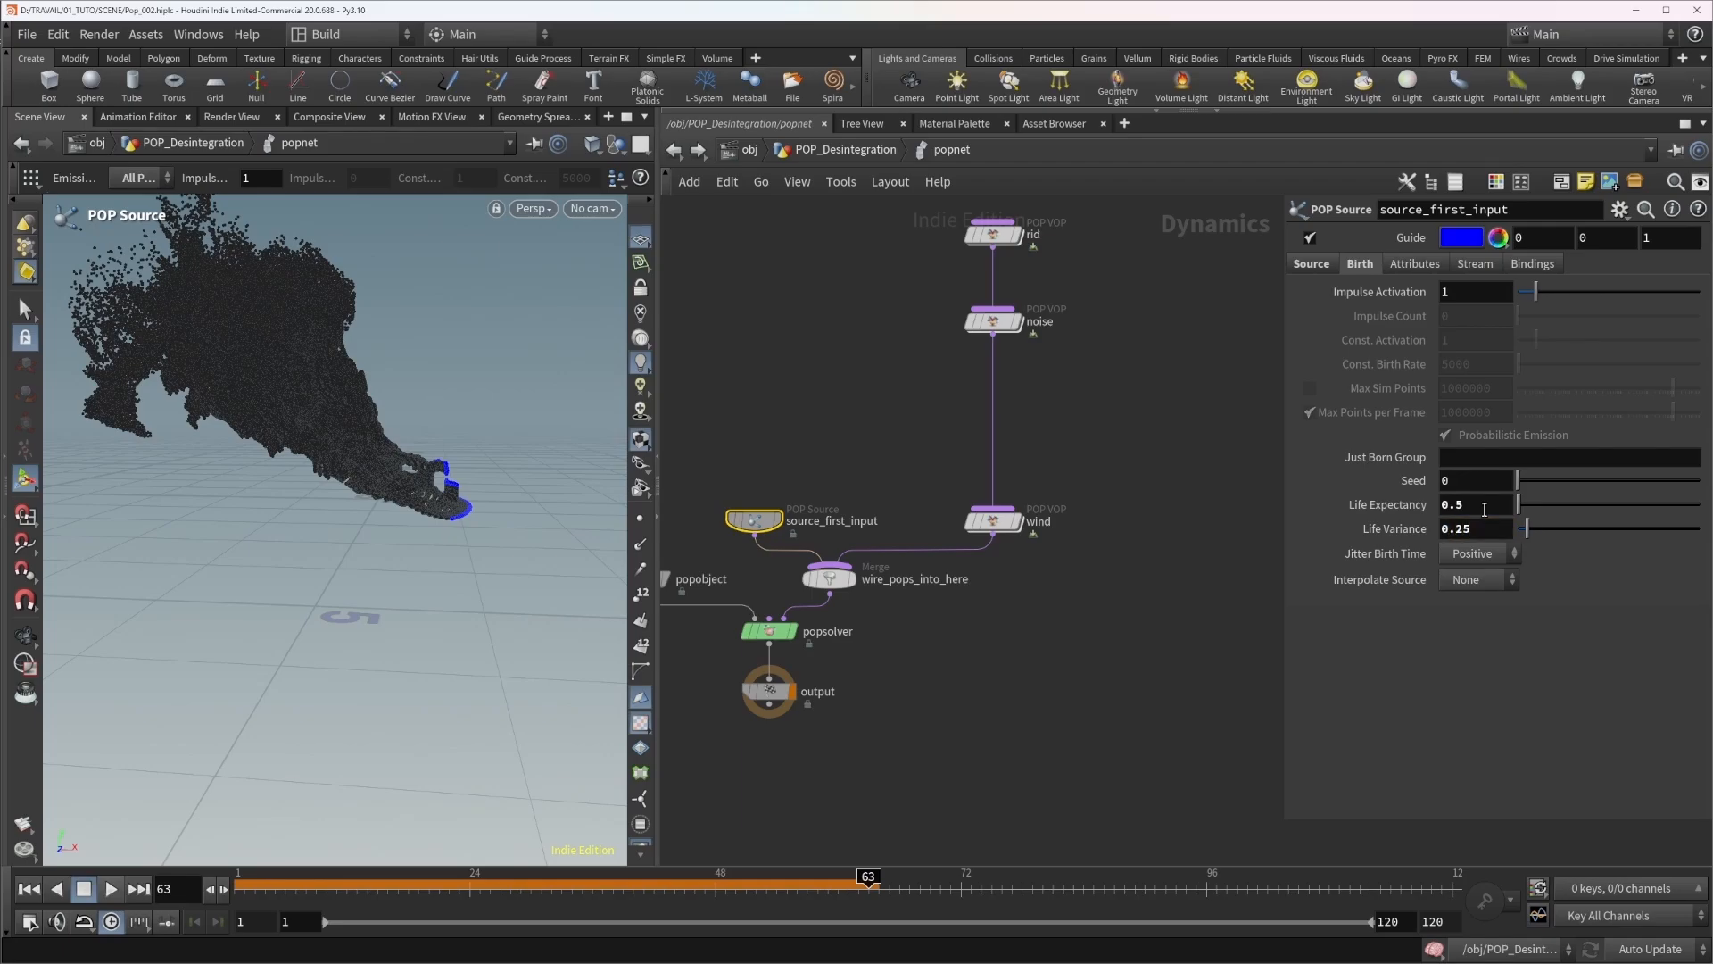
Replay the simulation from the first frame to frame 55 to check the shortened particle life.
left_click(239, 884)
left_click(116, 890)
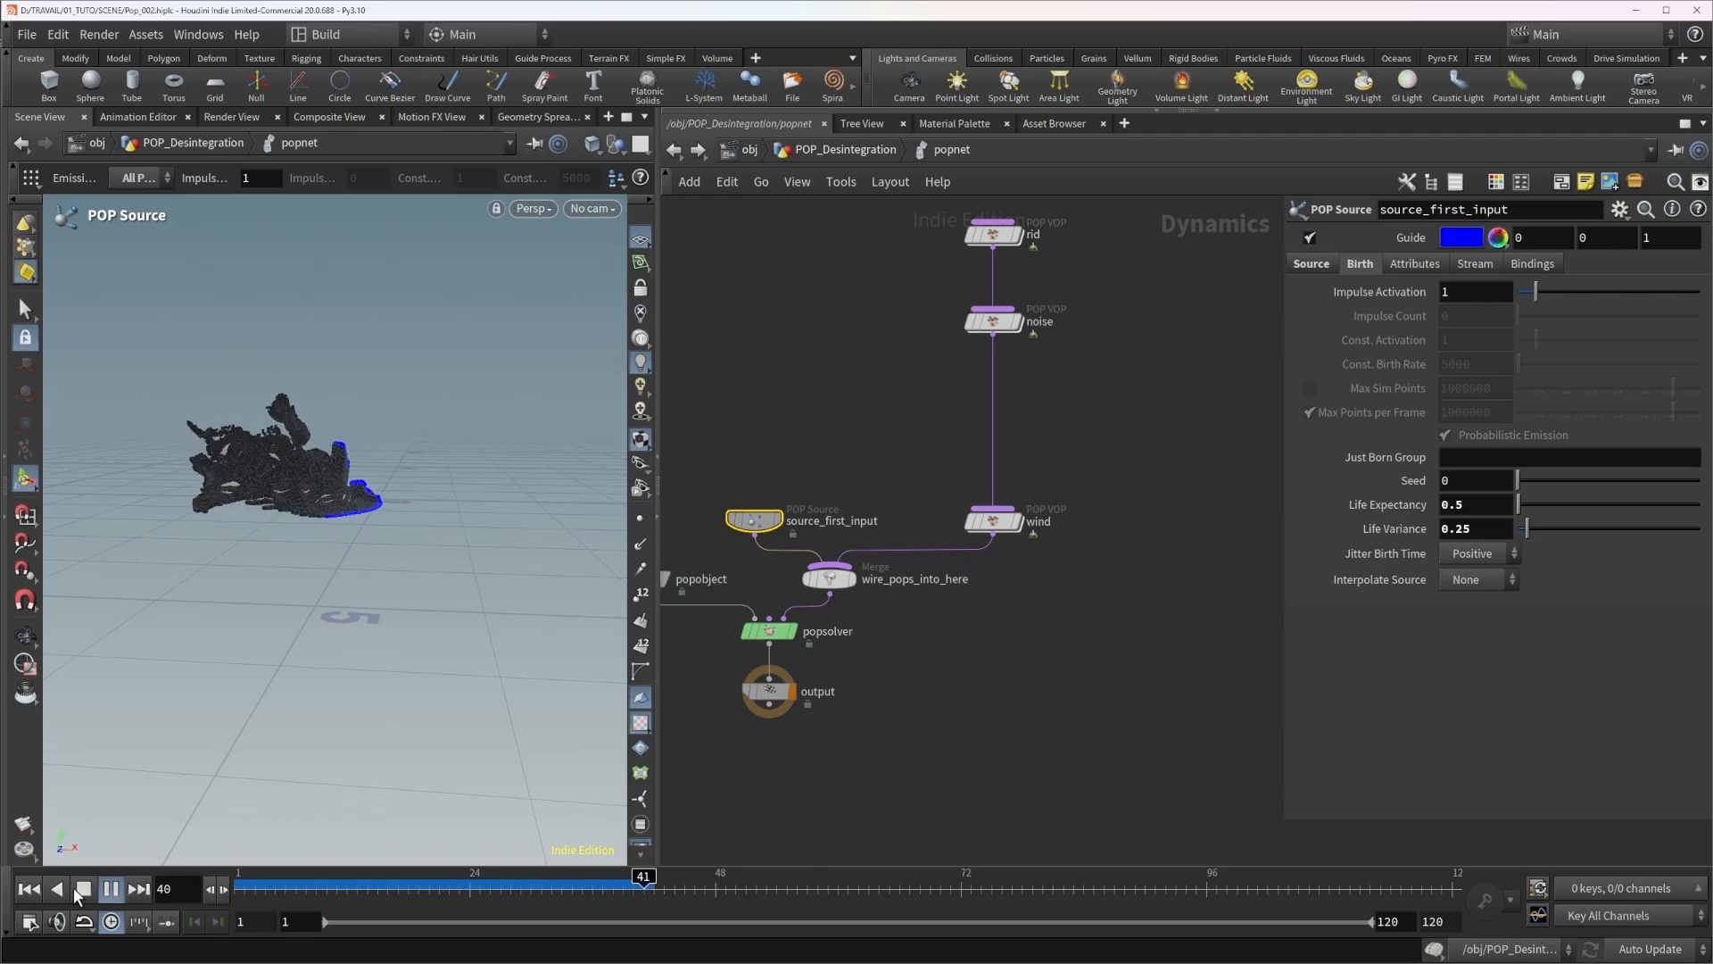
left_click(85, 889)
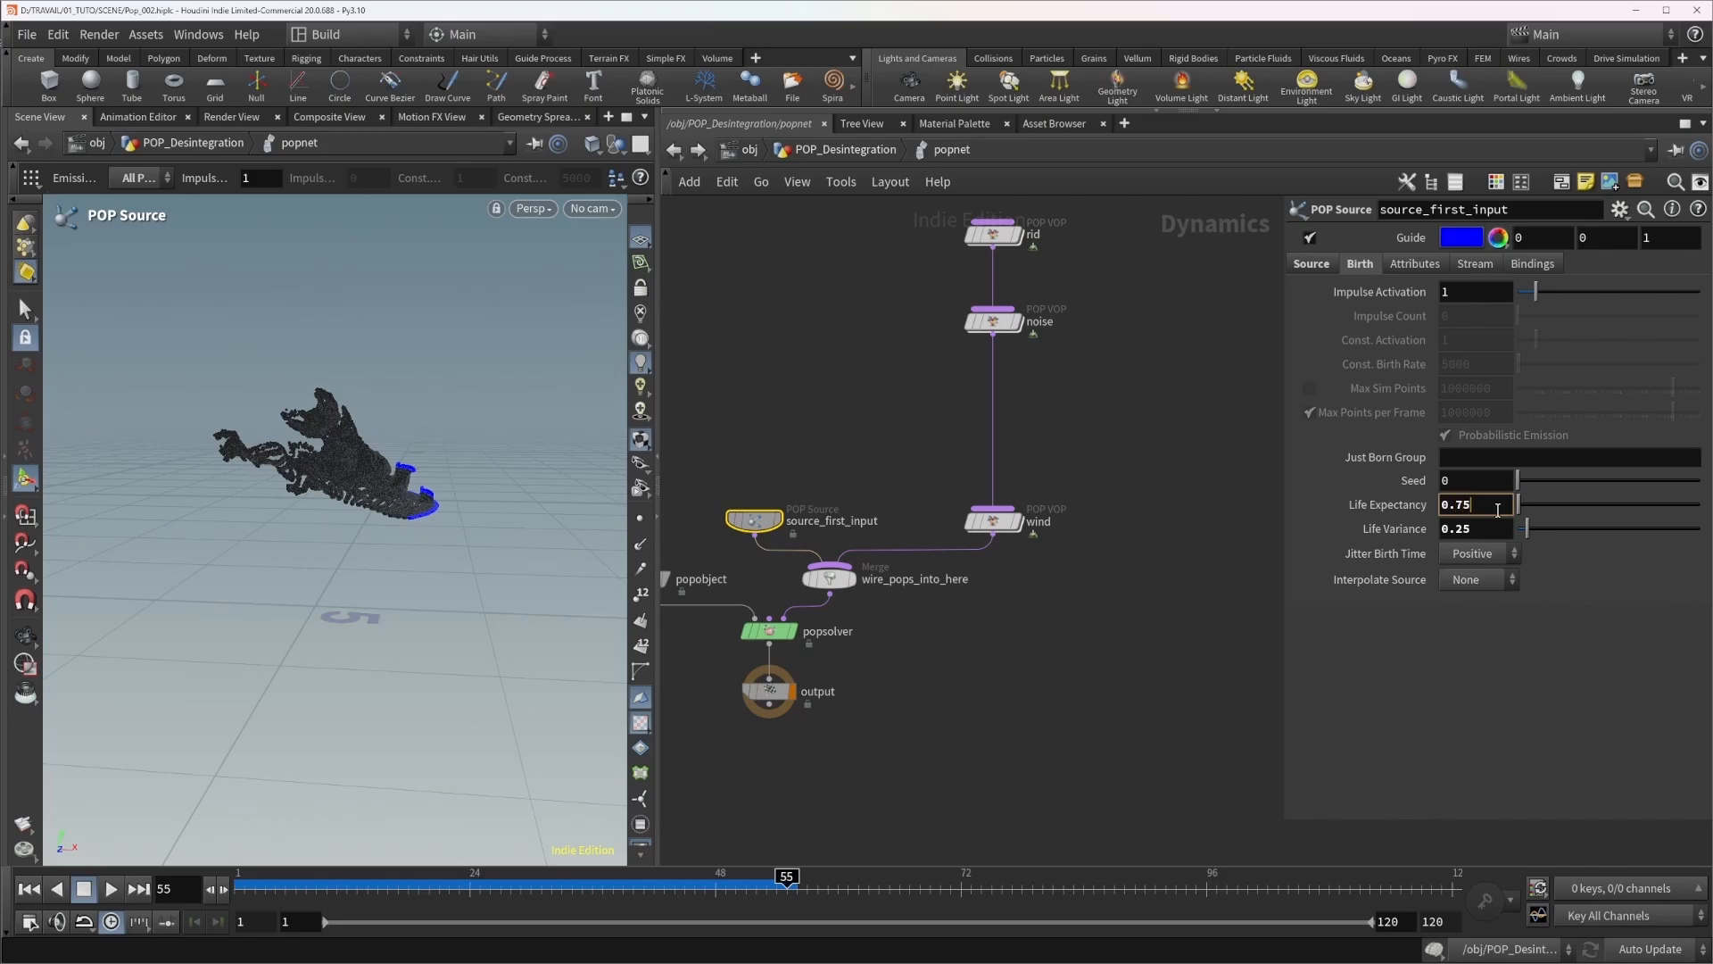
Set the POP Source's Life Expectancy to 0.75 and replay the simulation from the first frame to frame 66.
key("Return")
left_click(239, 882)
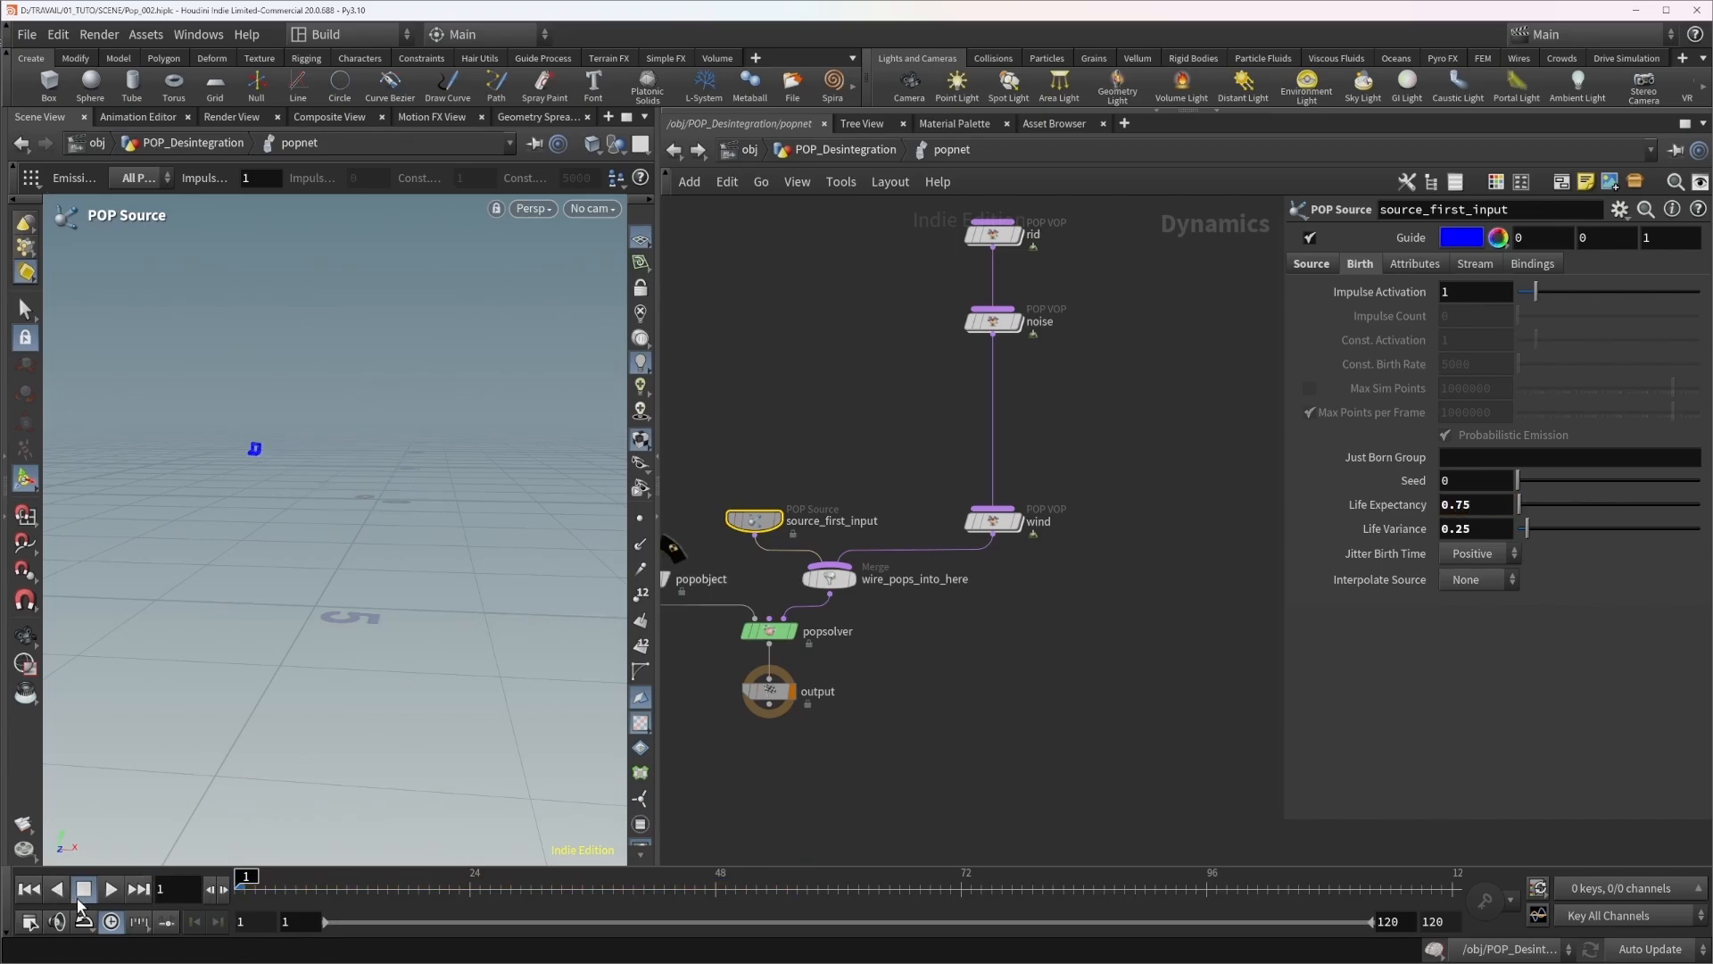
left_click(109, 889)
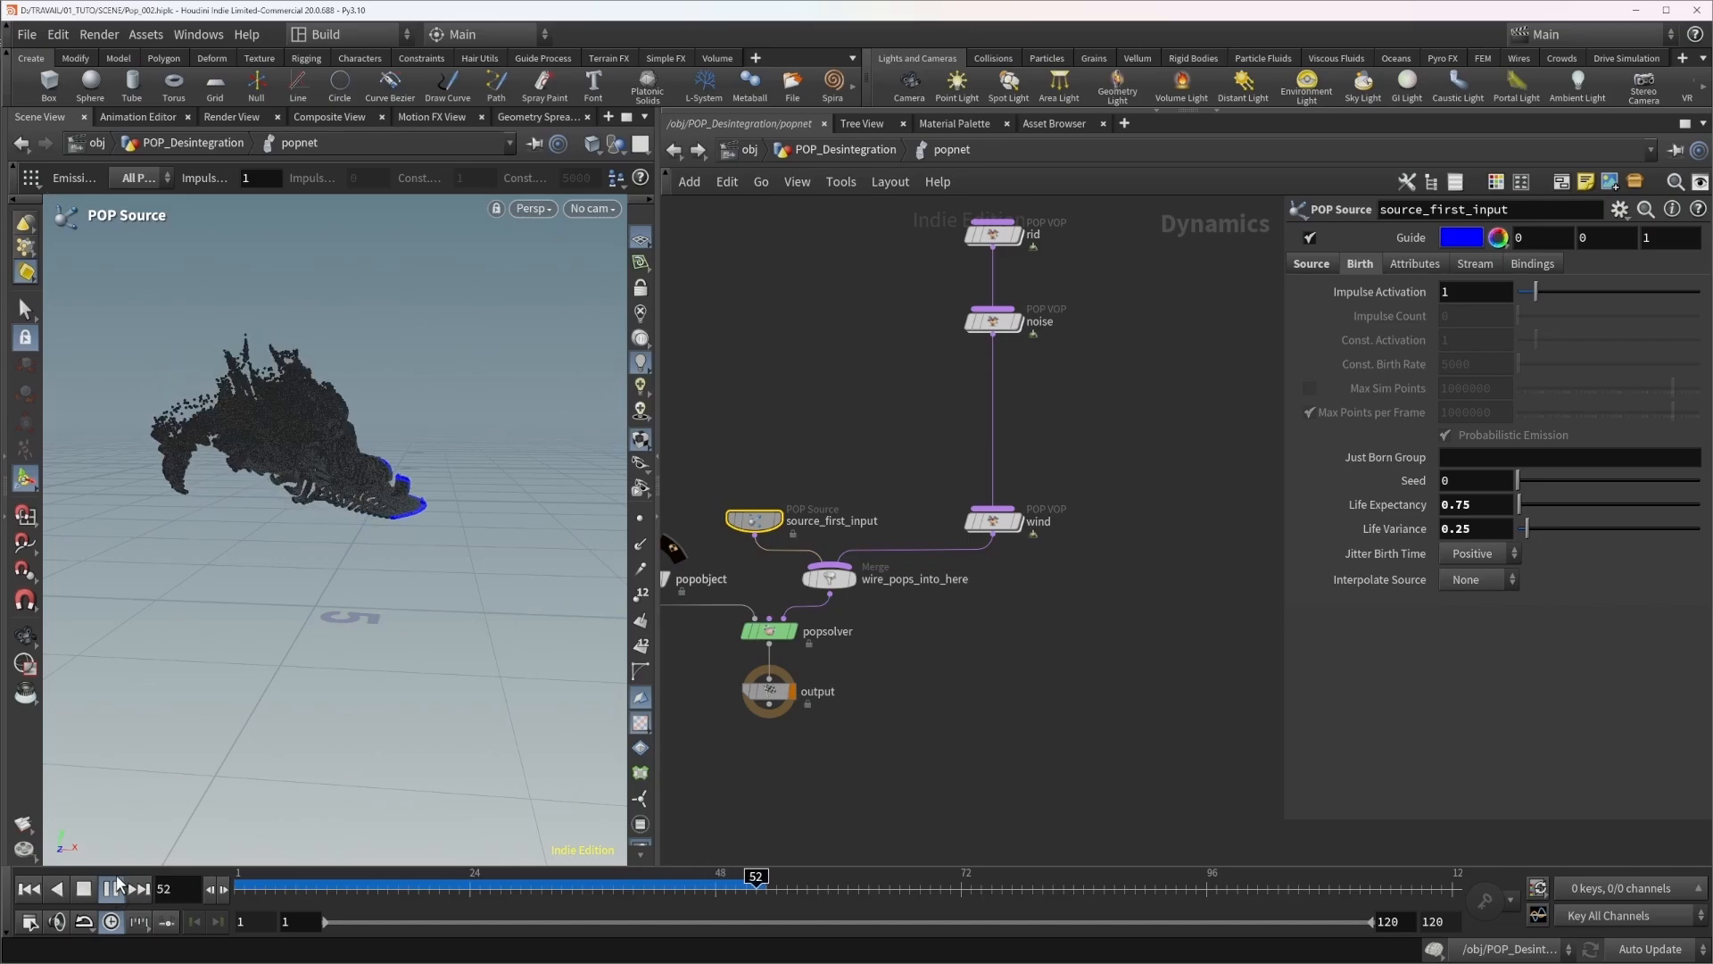
left_click(112, 890)
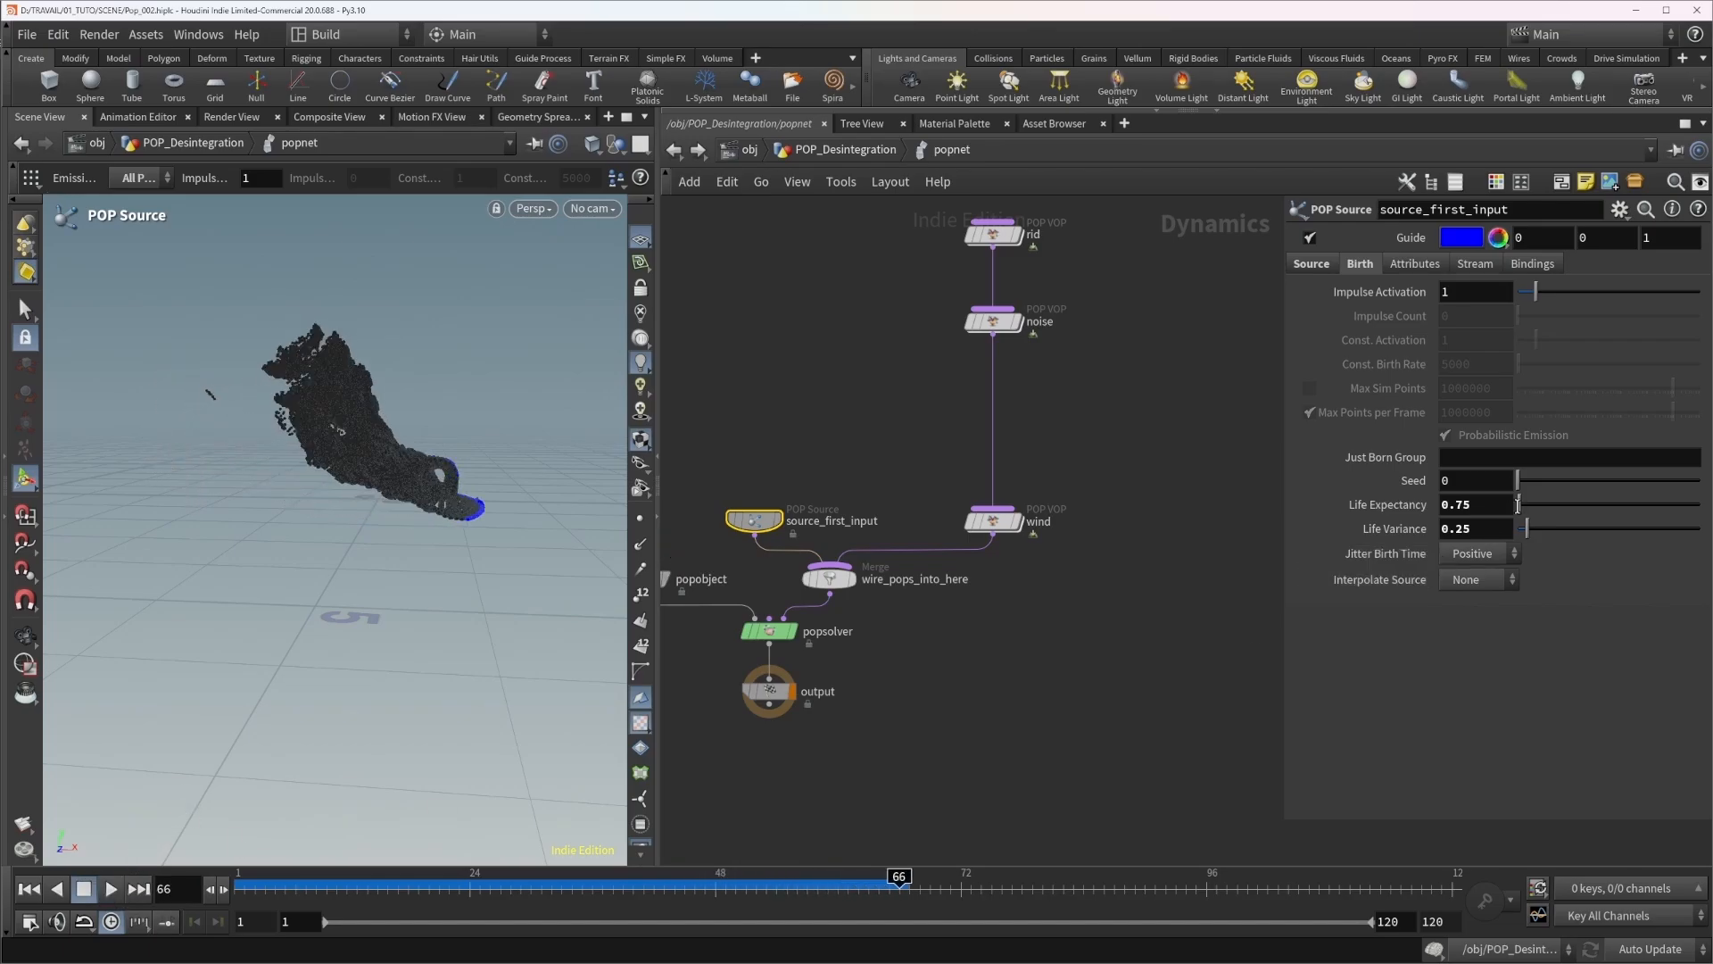
Set the POP Source's Life Expectancy to 1 and replay the simulation from the first frame to frame 69.
left_click(1047, 667)
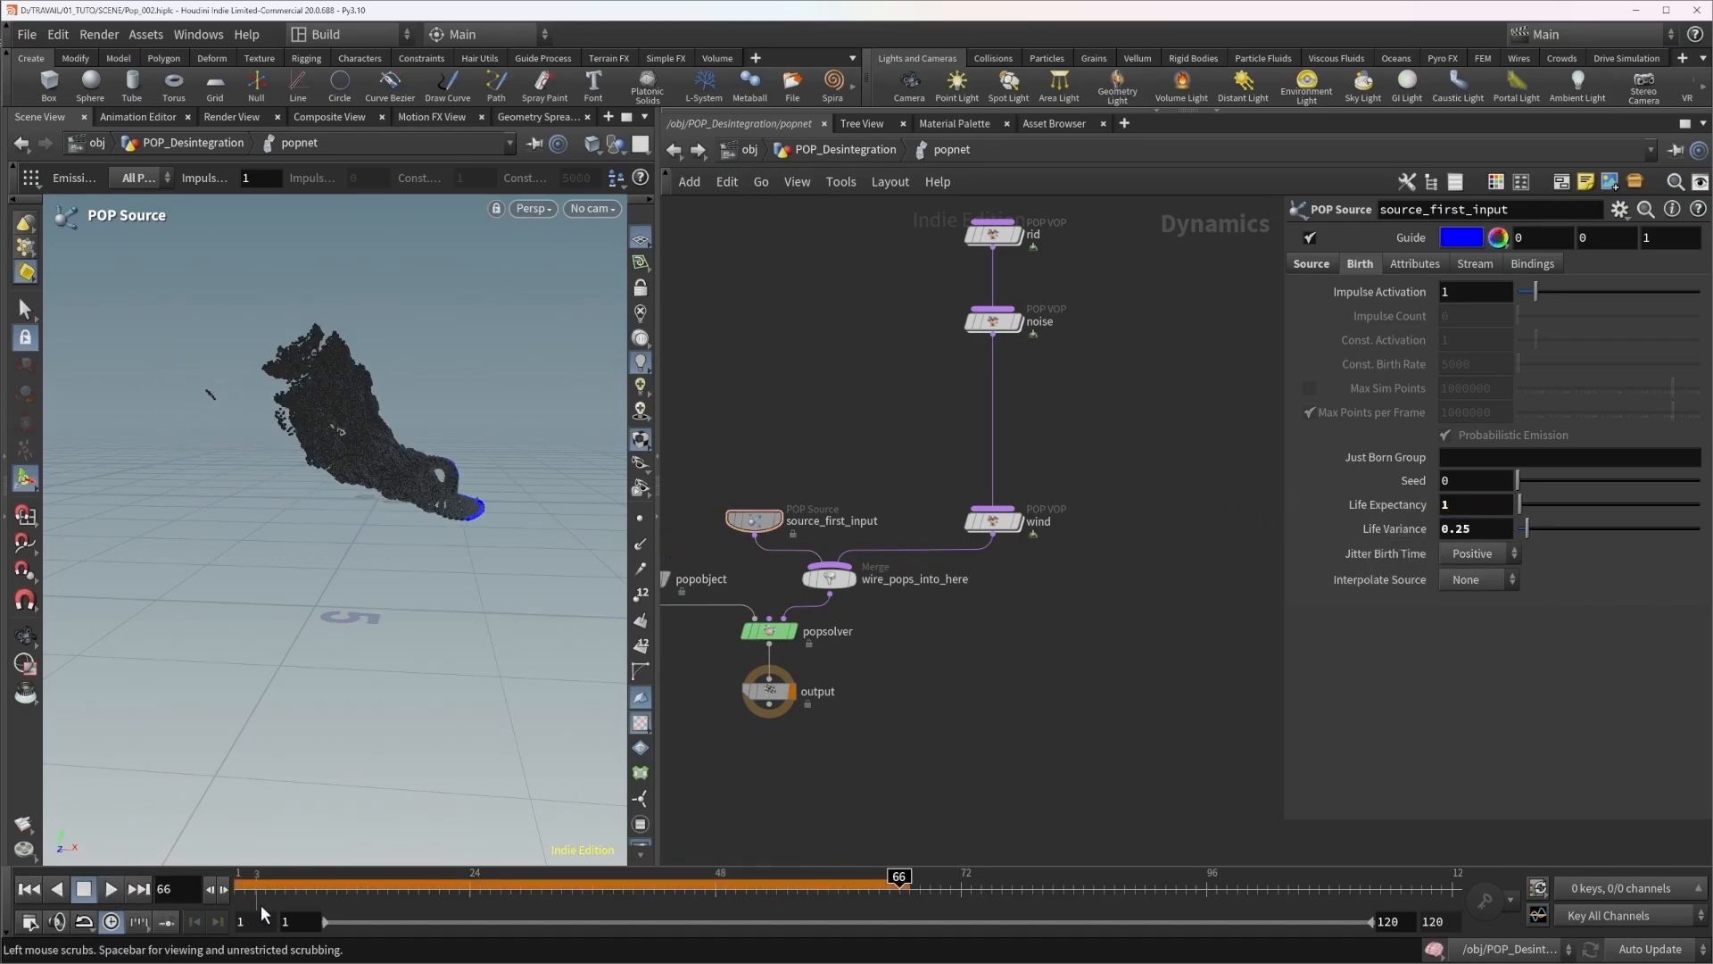
left_click(30, 890)
left_click(110, 889)
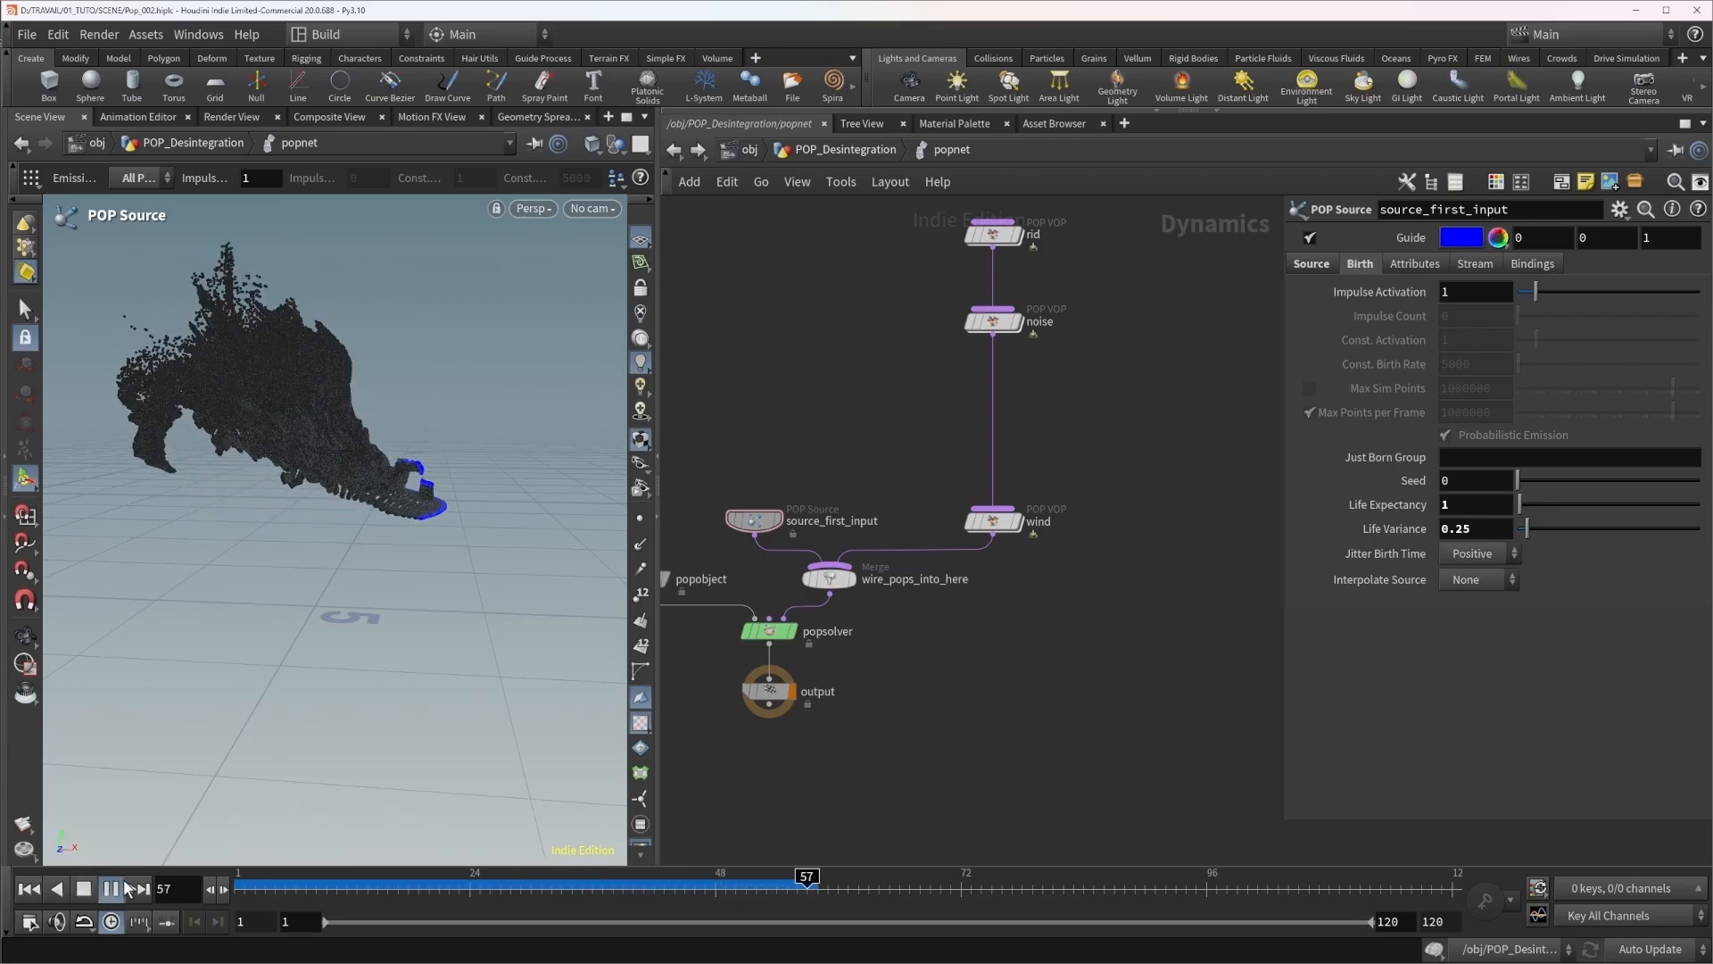
left_click(82, 893)
mouse_move(473, 496)
left_mouse_down("alt")
mouse_move(516, 447)
mouse_move(465, 494)
left_mouse_up("alt")
Space the rid and noise nodes apart and insert a new POP VOP on the wire between them.
middle_click_drag(1090, 349, 1060, 425)
left_click_drag(891, 372, 974, 503)
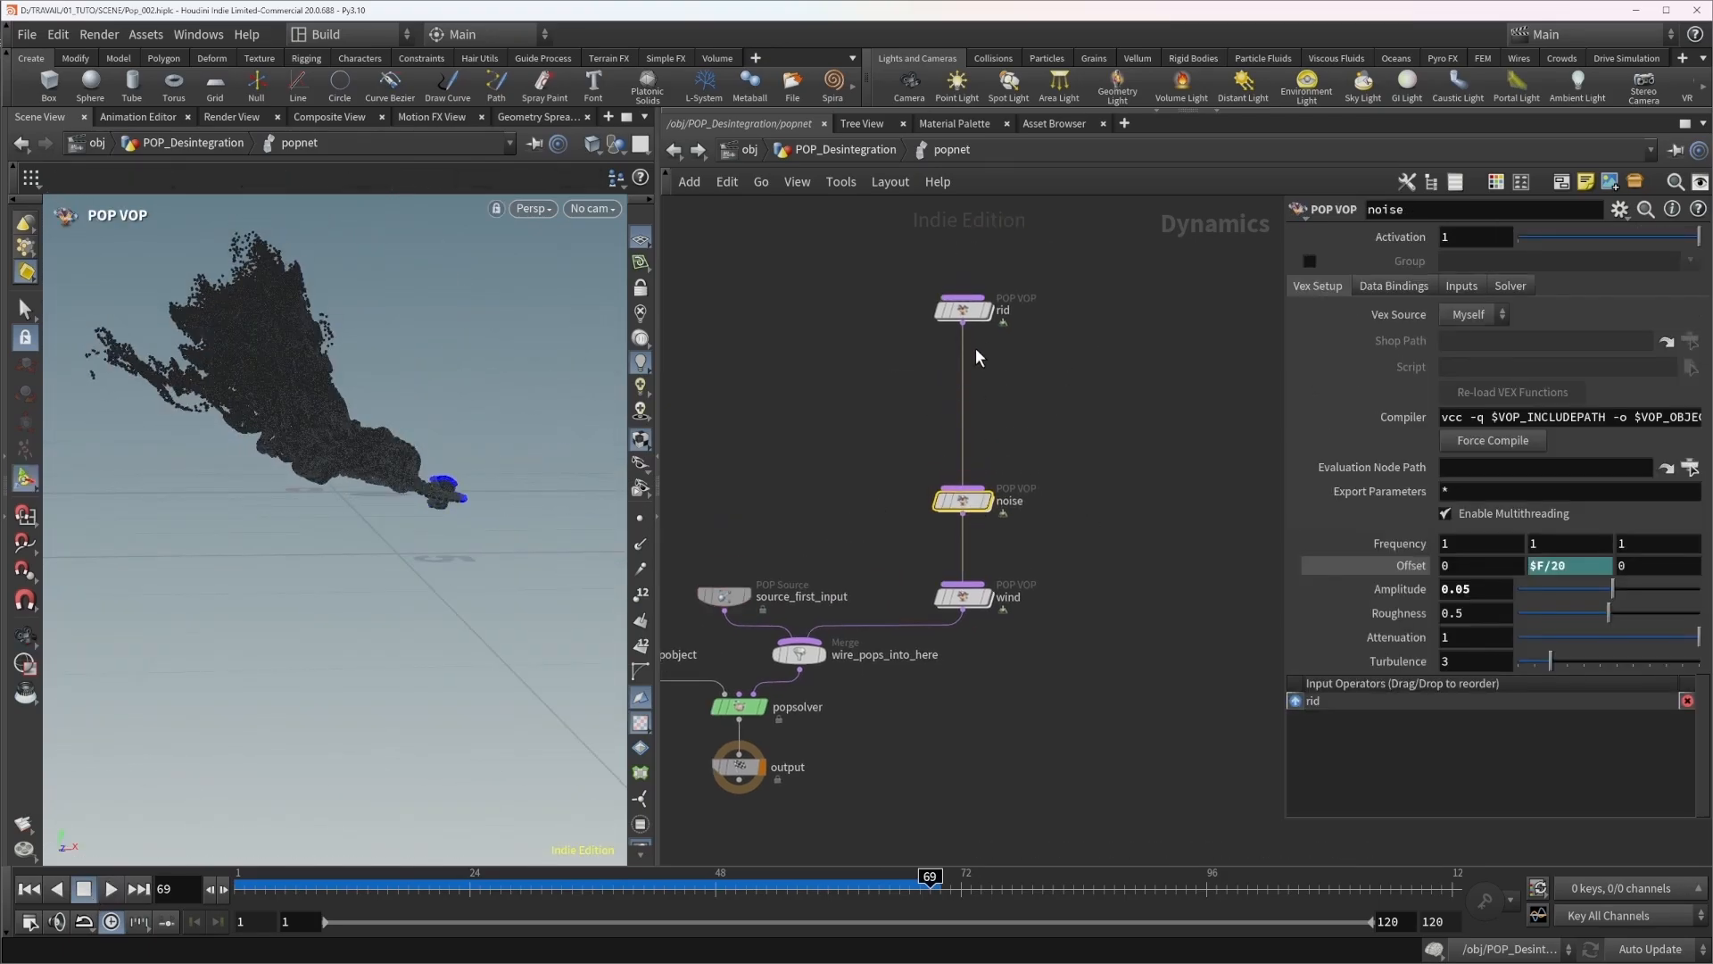
left_click_drag(971, 312, 973, 298)
key("Tab")
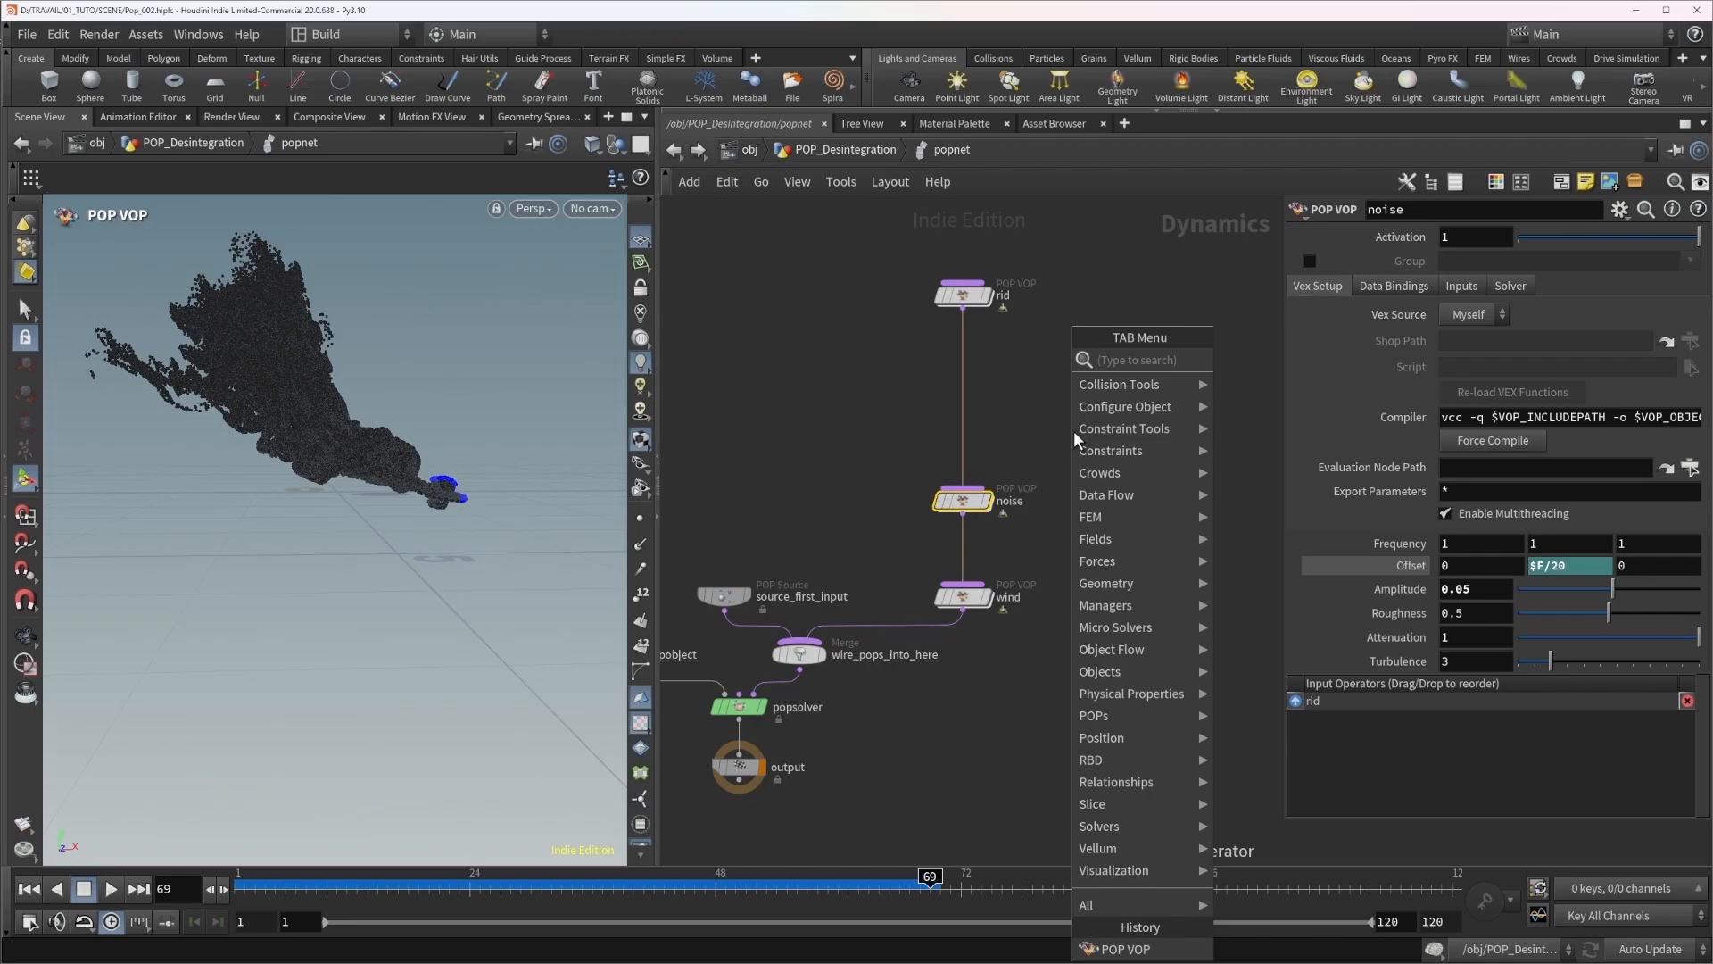
type("pop vop")
key("Return")
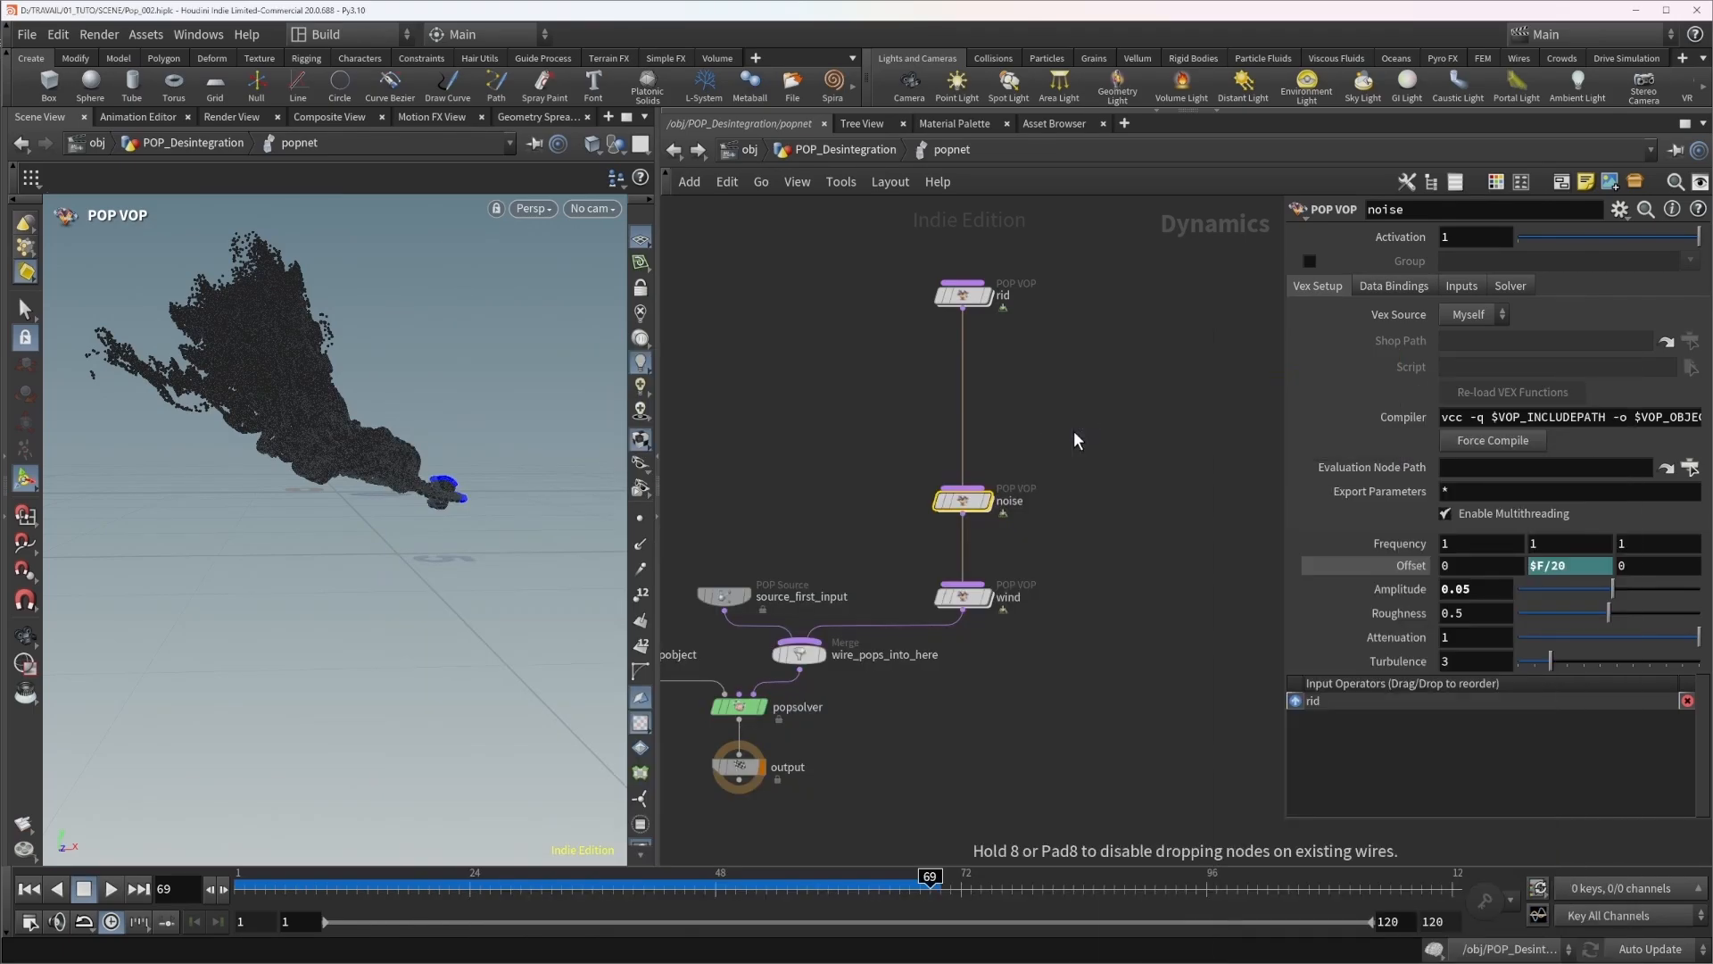
left_click(1000, 379)
left_click_drag(970, 367, 970, 368)
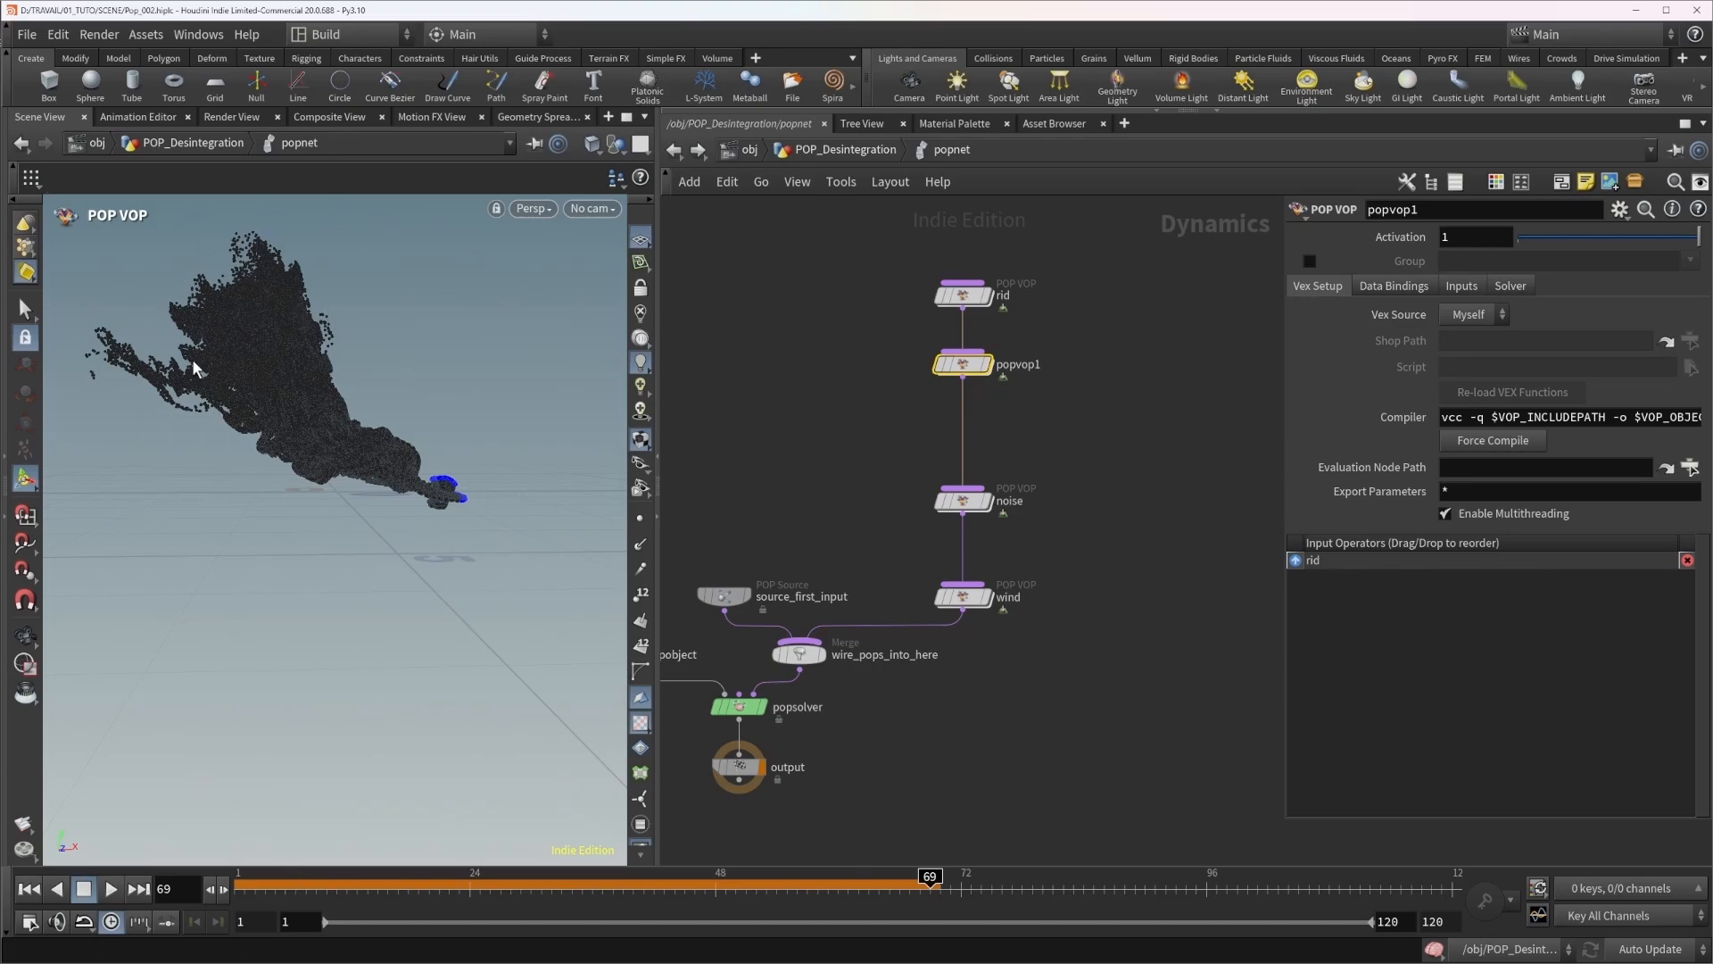
Move the new POP VOP above rid, wire it into rid's input, and name it conserve.
double_click(1038, 371)
left_click_drag(955, 367, 971, 249)
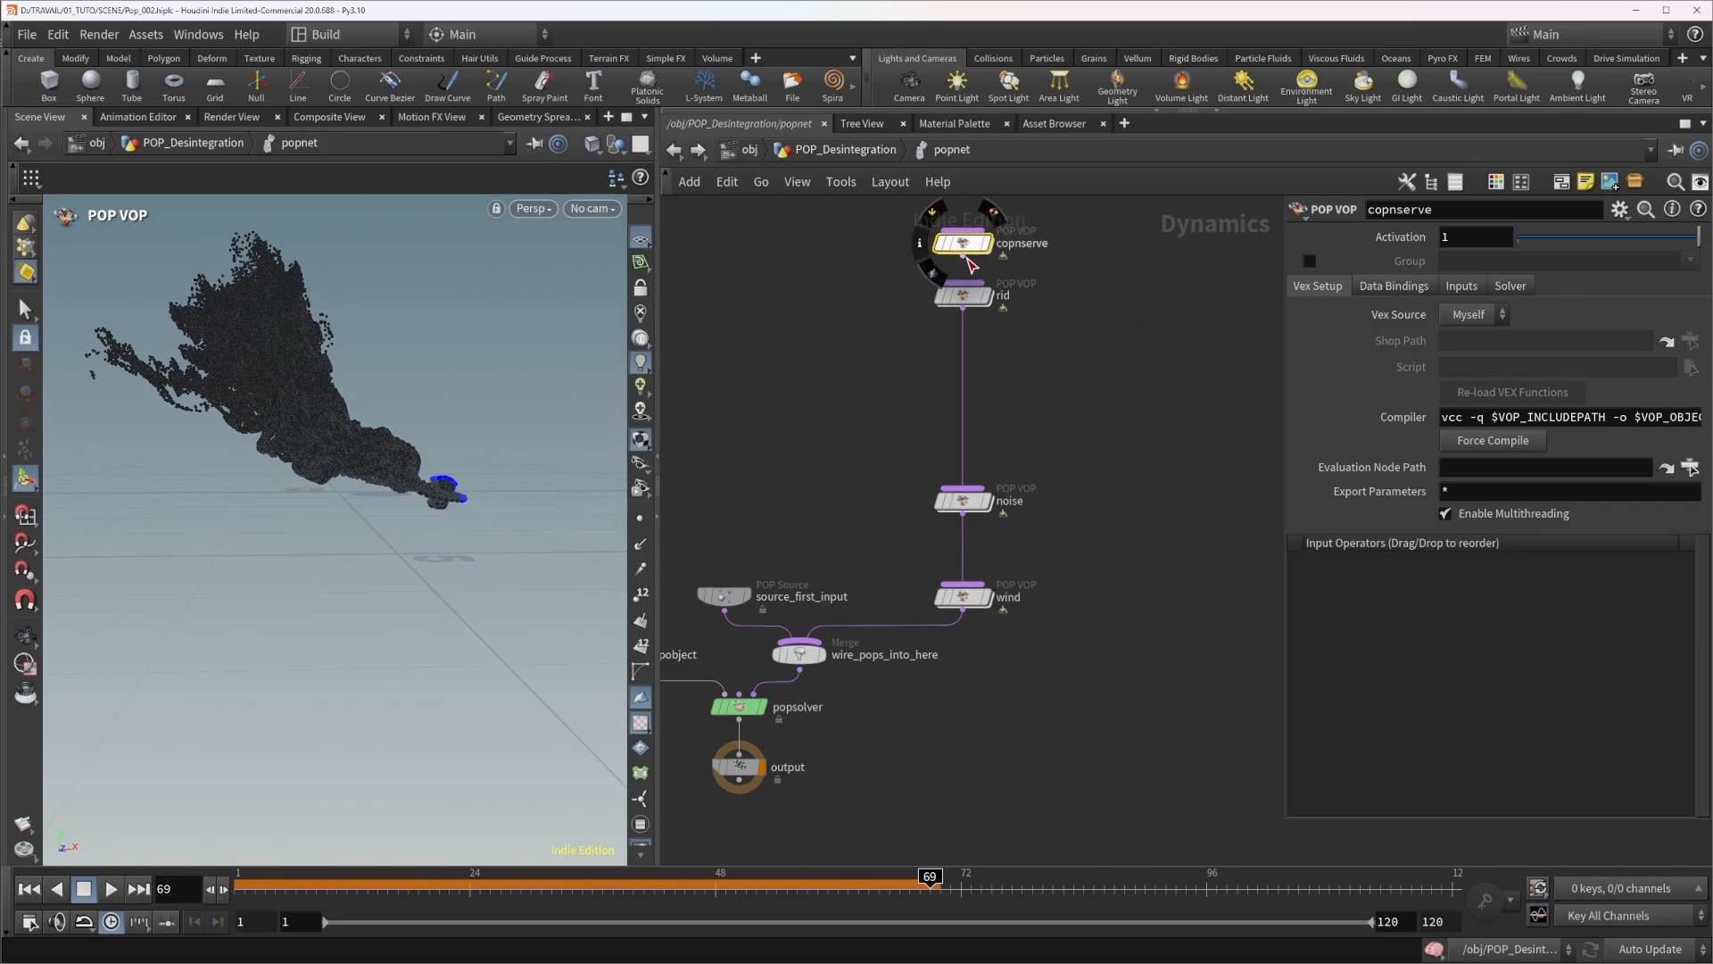
left_click(964, 257)
double_click(1024, 244)
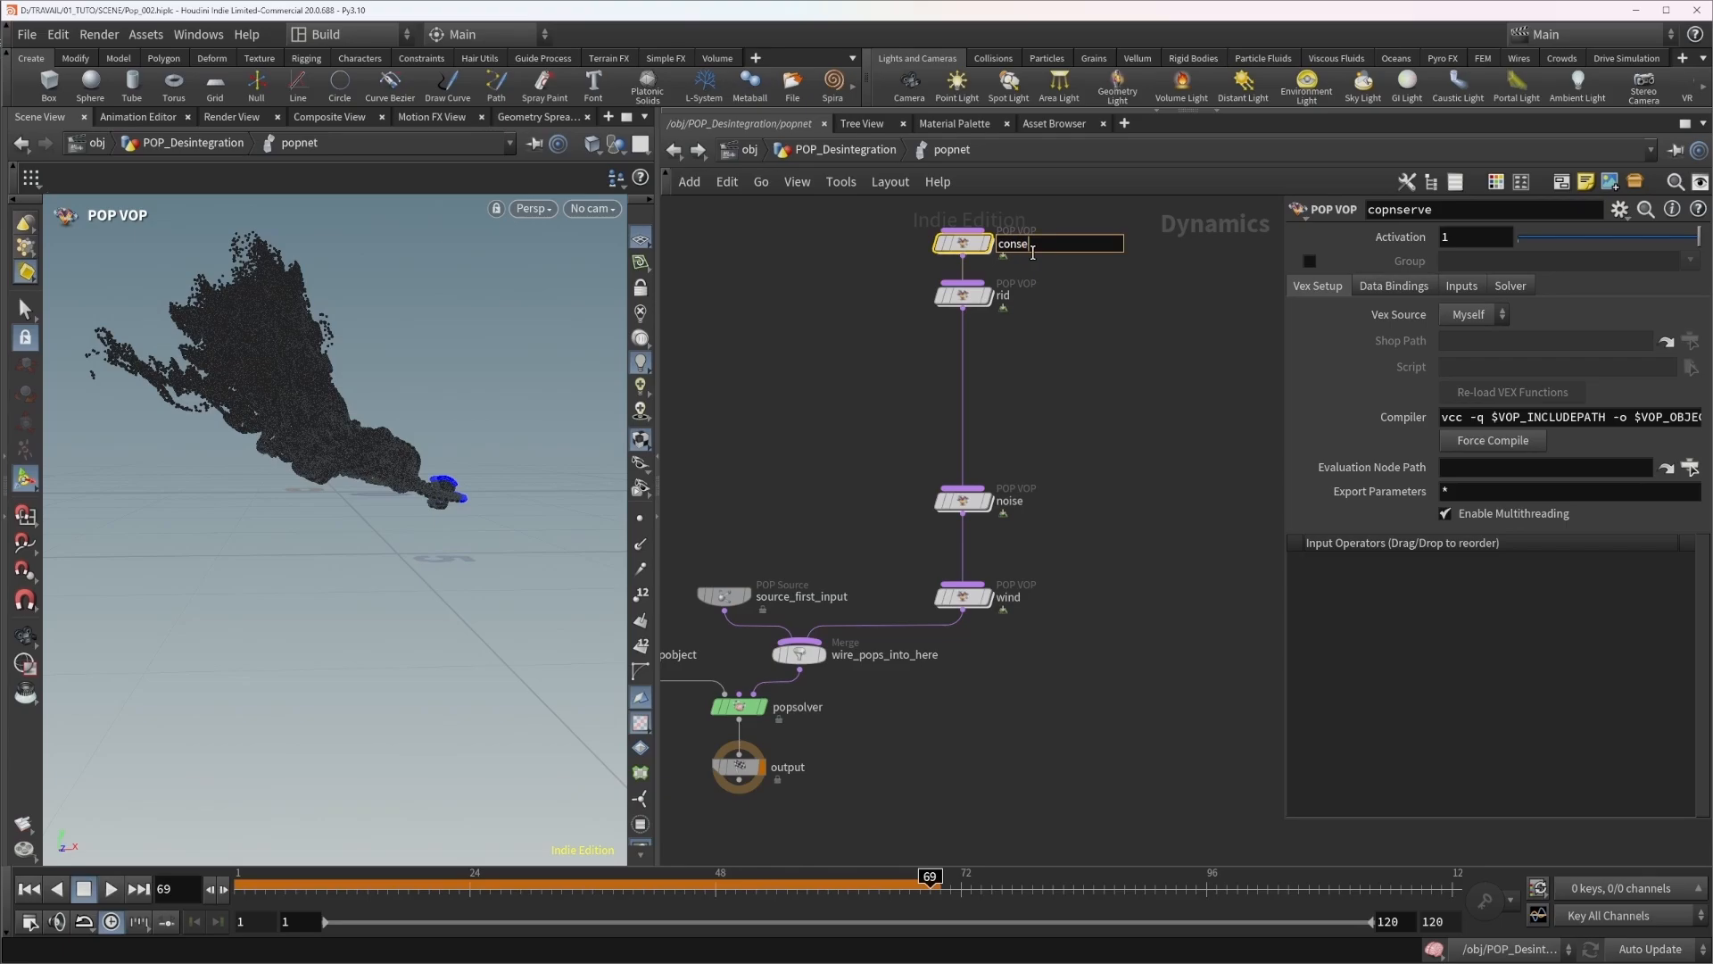
Inside the conserve POP VOP, connect the v output of geometryvopglobal1 to the v input of geometryvopoutput1.
double_click(964, 242)
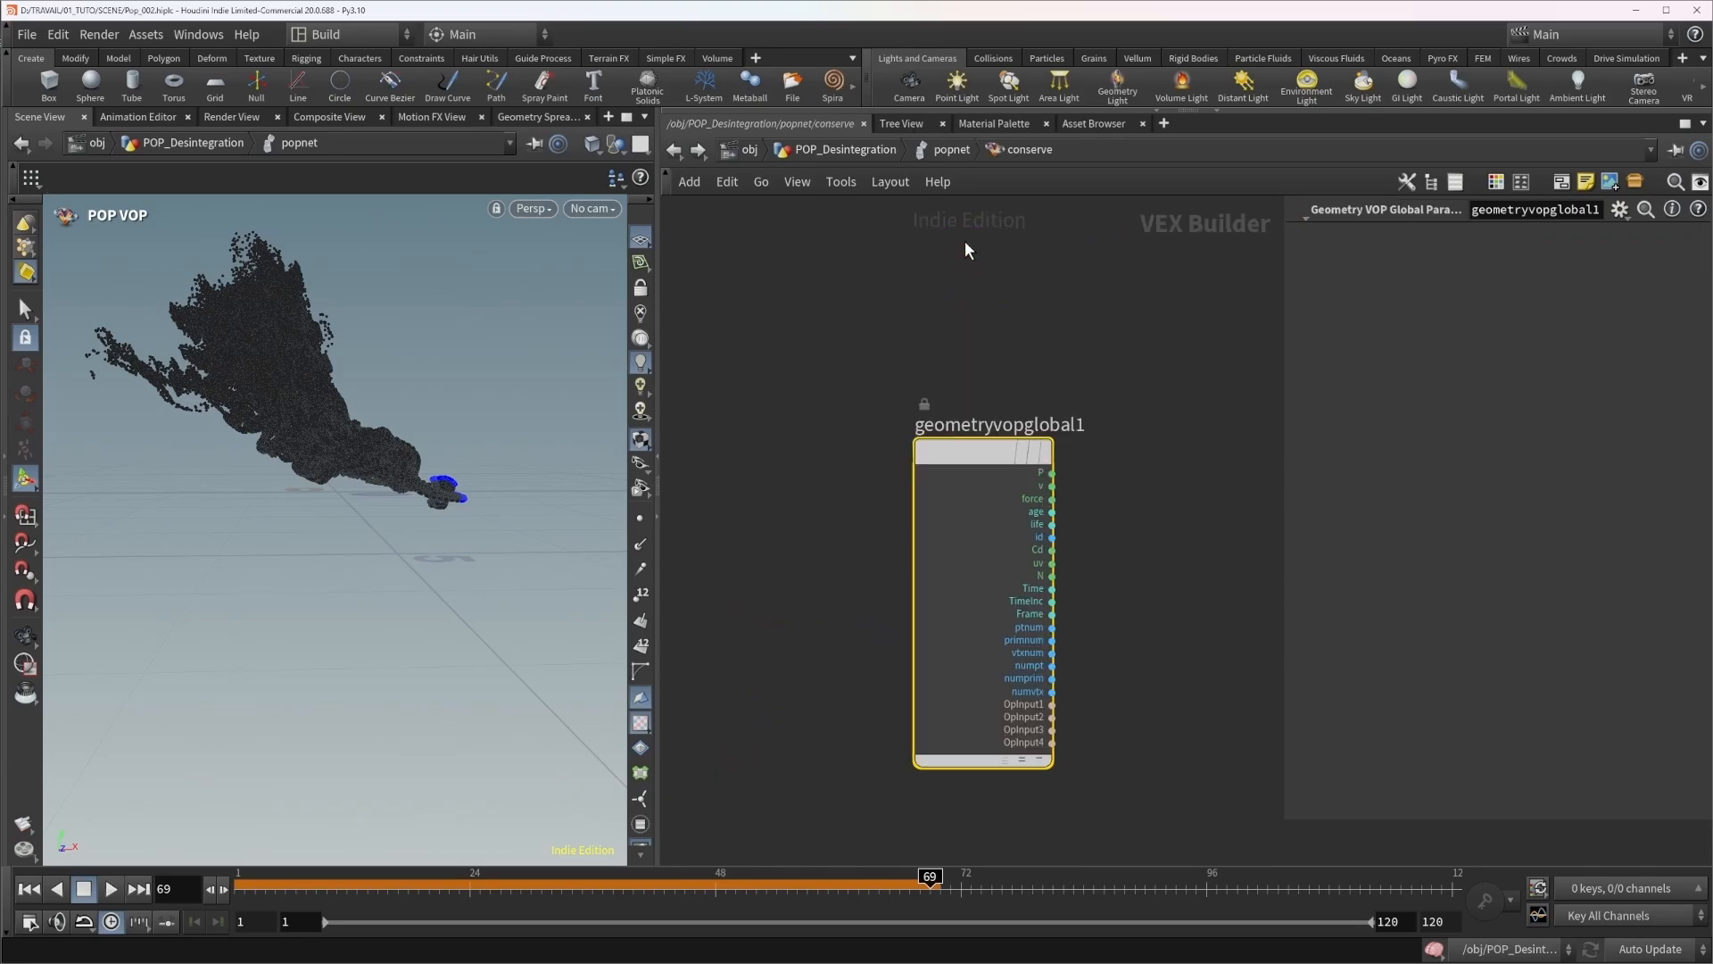
middle_click_drag(879, 395, 817, 394)
scroll(816, 394, "down", 3)
left_click_drag(983, 317, 1030, 422)
scroll(807, 455, "up", 3)
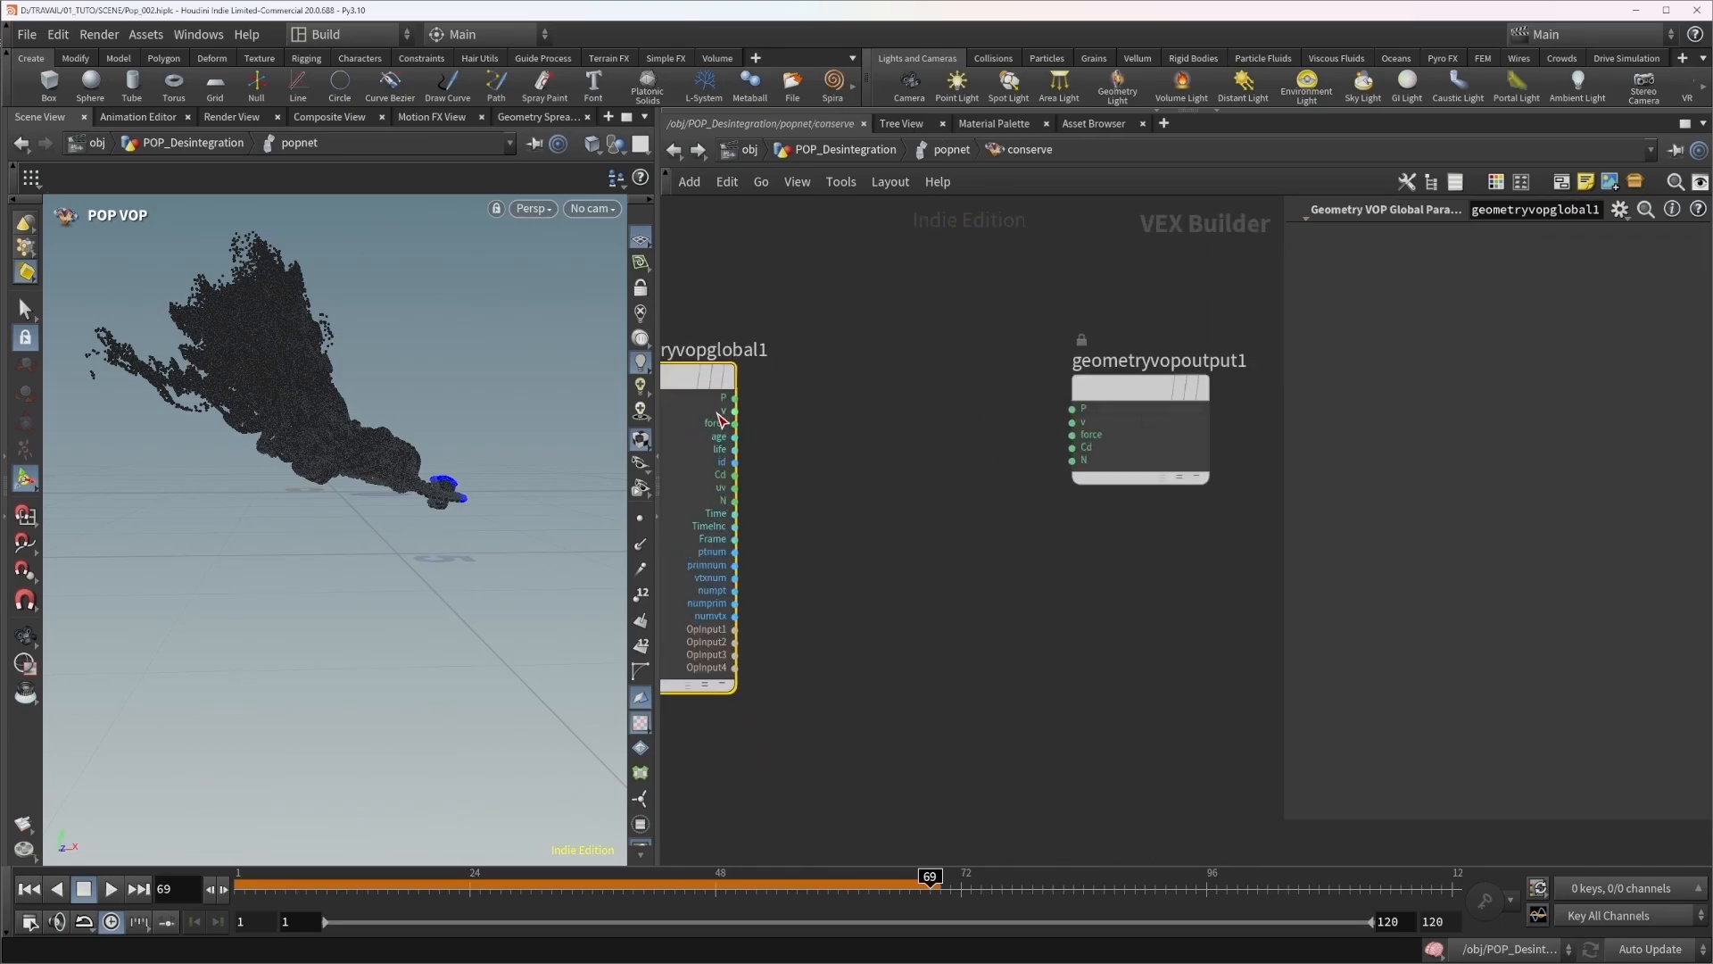
left_click(735, 411)
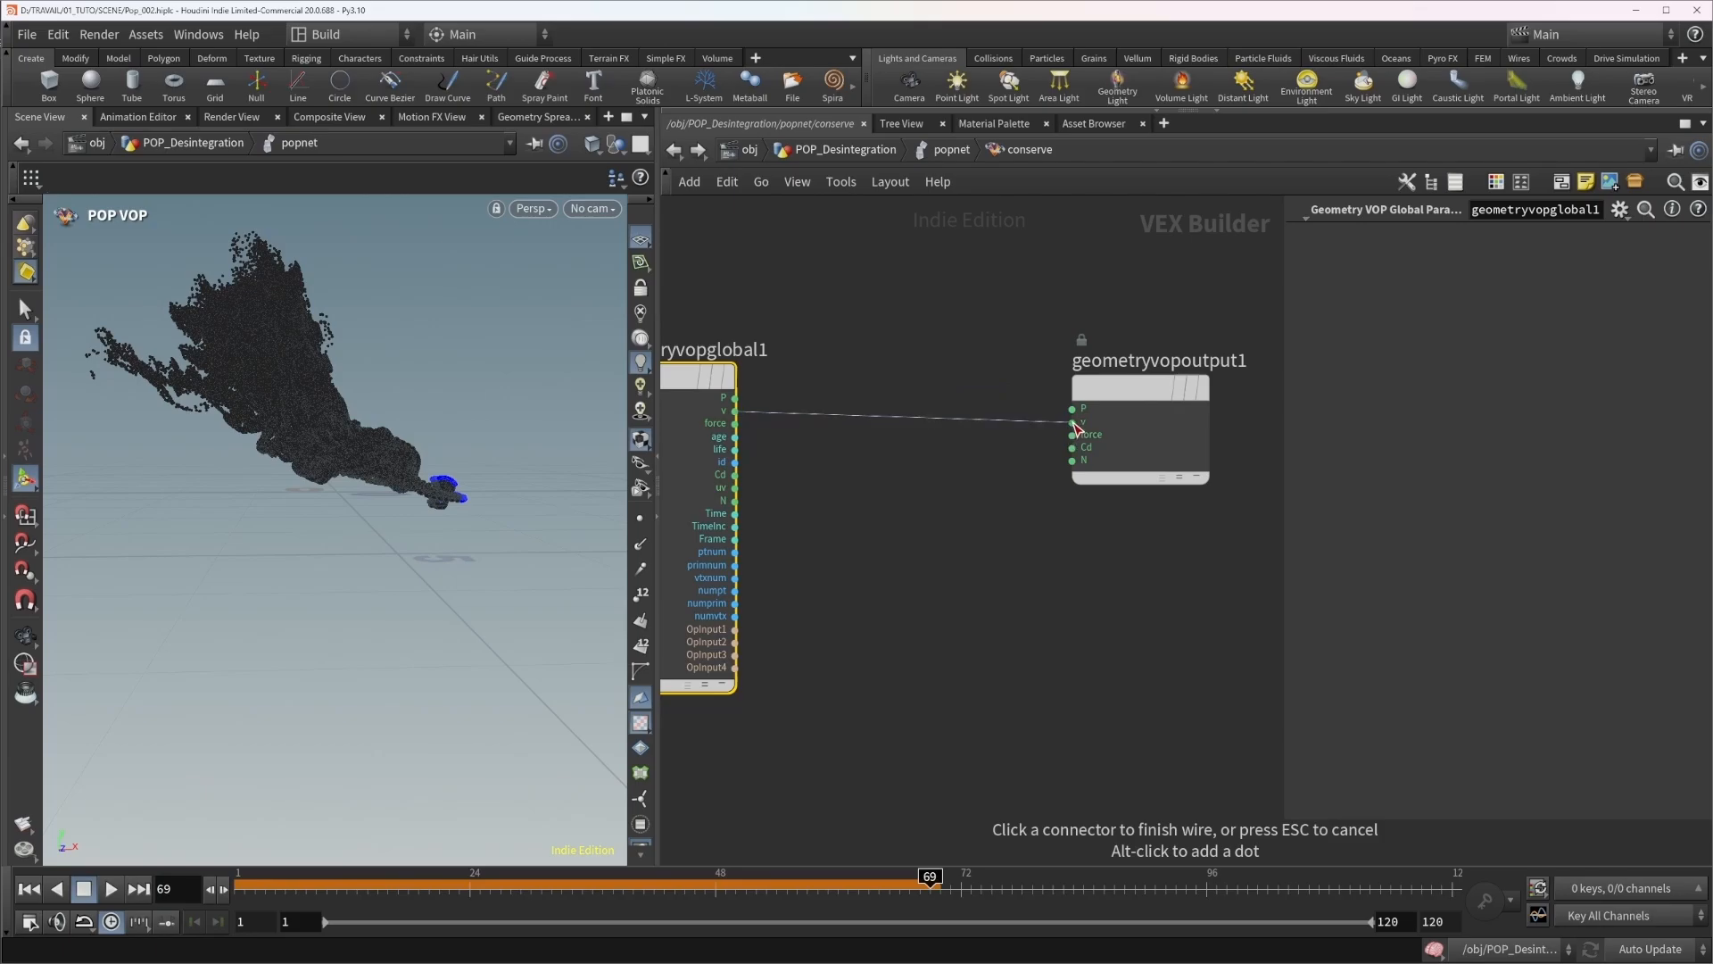
left_click(1072, 421)
Add a Multiply node and insert it on the v wire between geometryvopglobal1 and geometryvopoutput1.
left_click_drag(1126, 395, 1137, 383)
key("Tab")
type("mul")
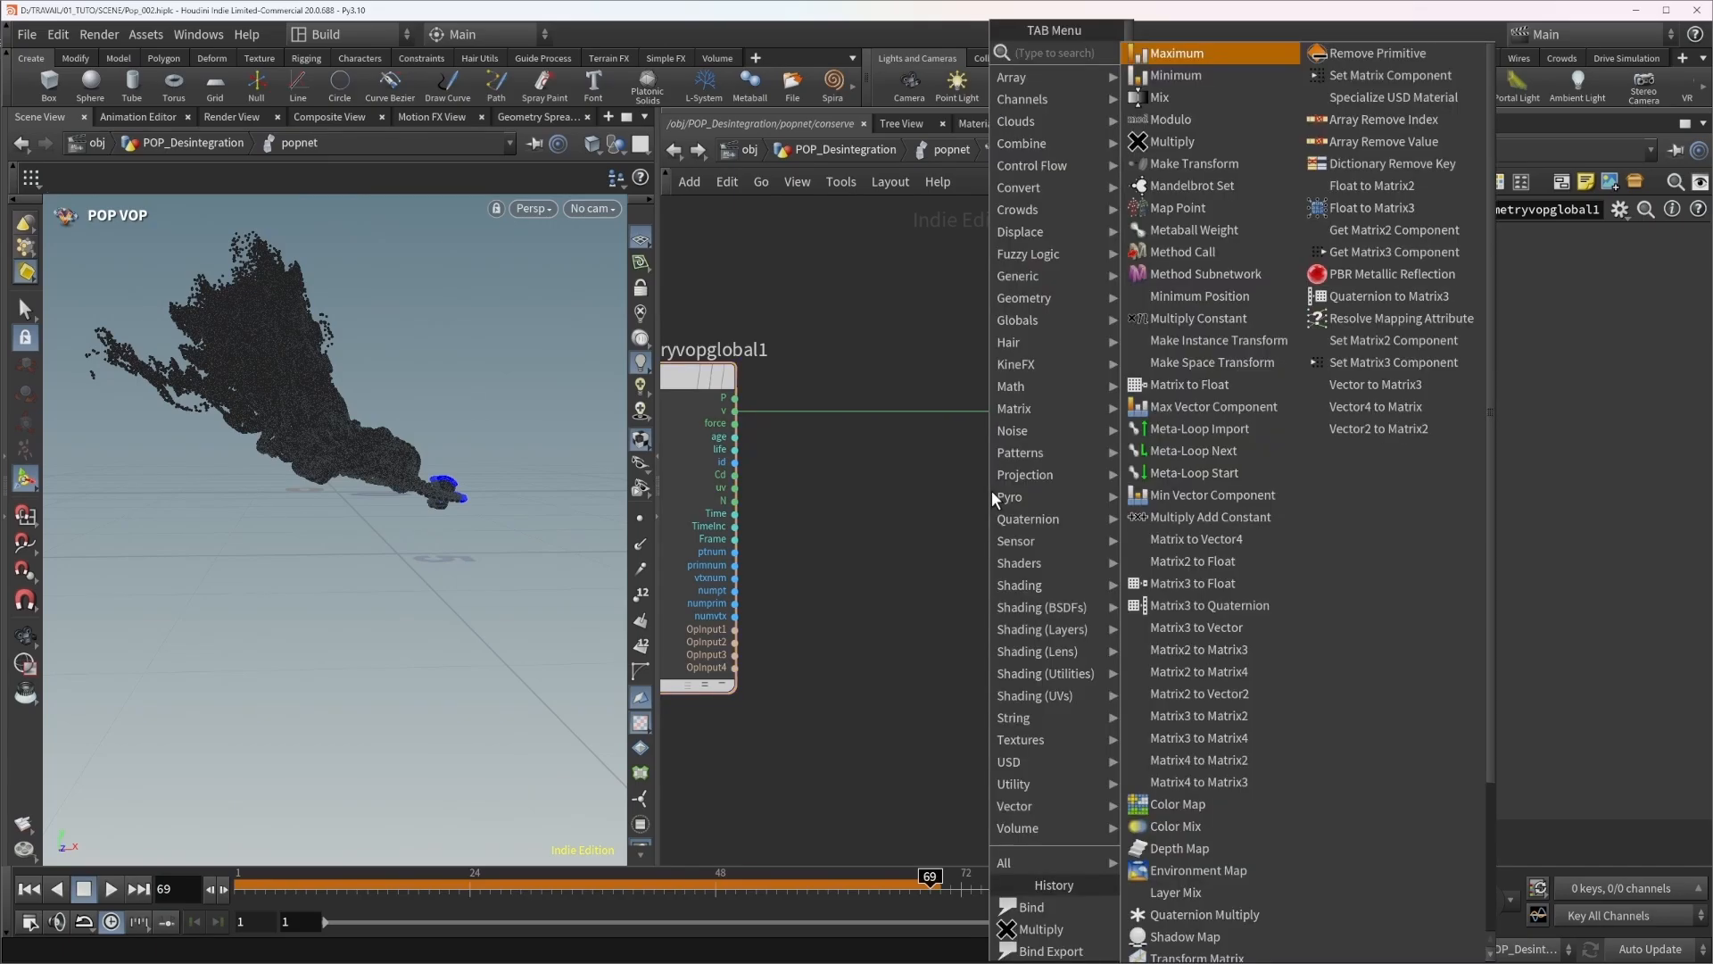
type("t")
left_click(992, 498)
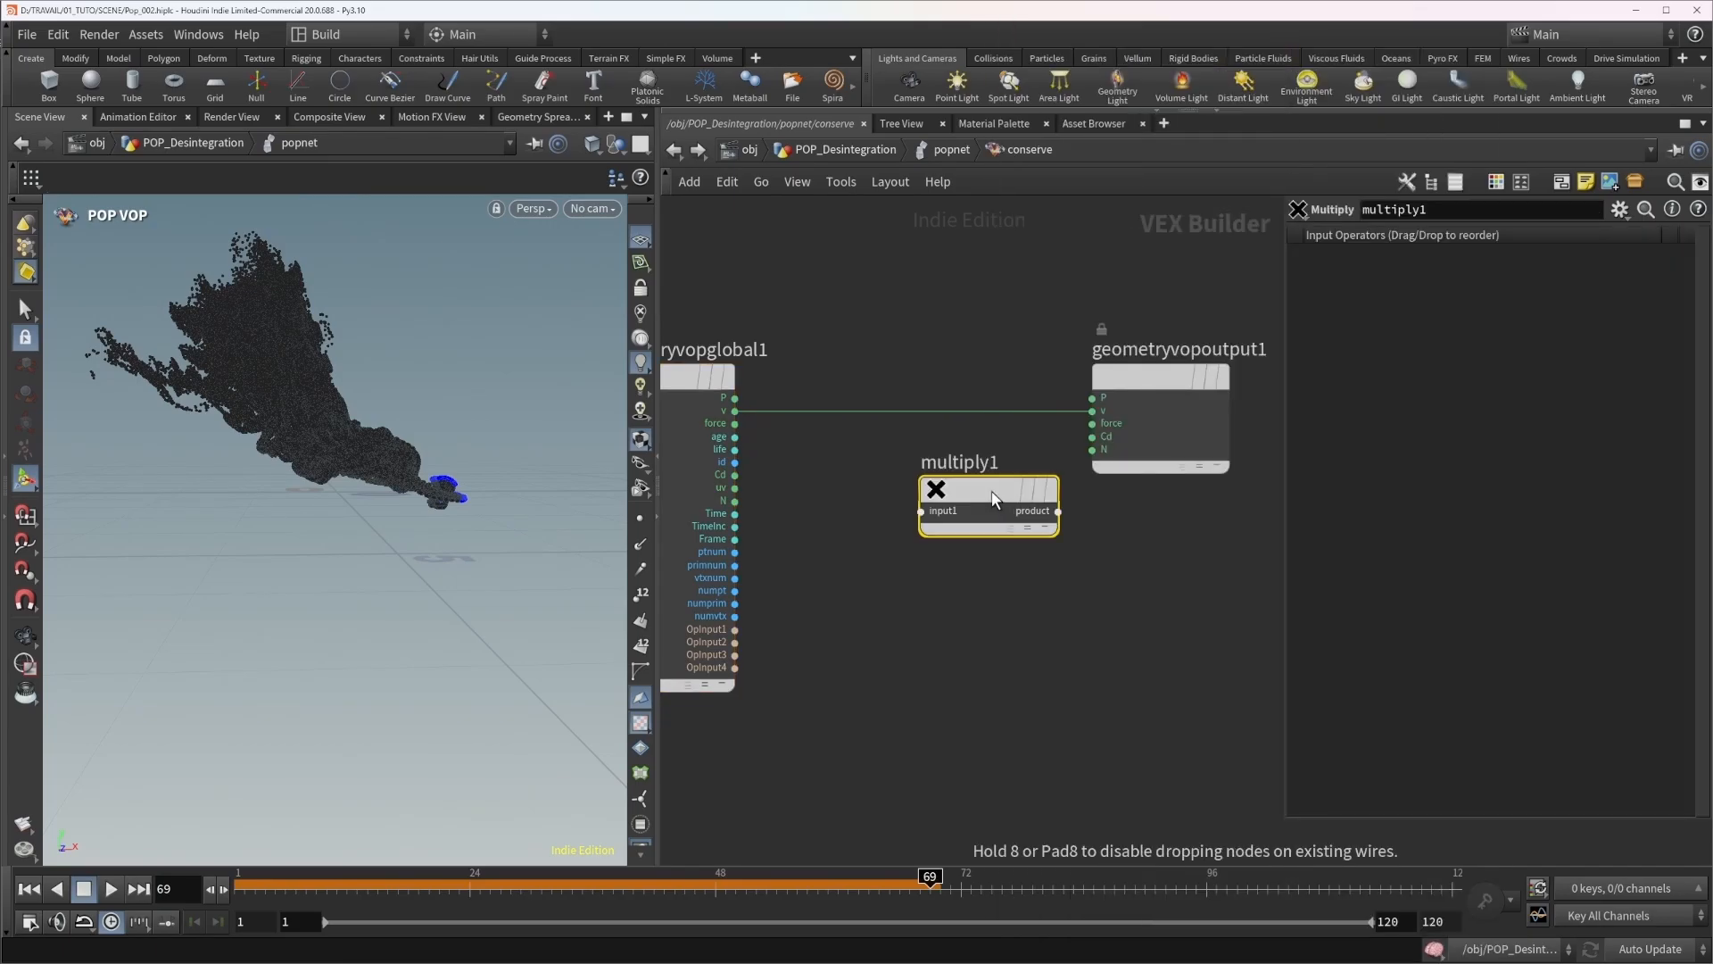
left_click_drag(992, 486, 923, 416)
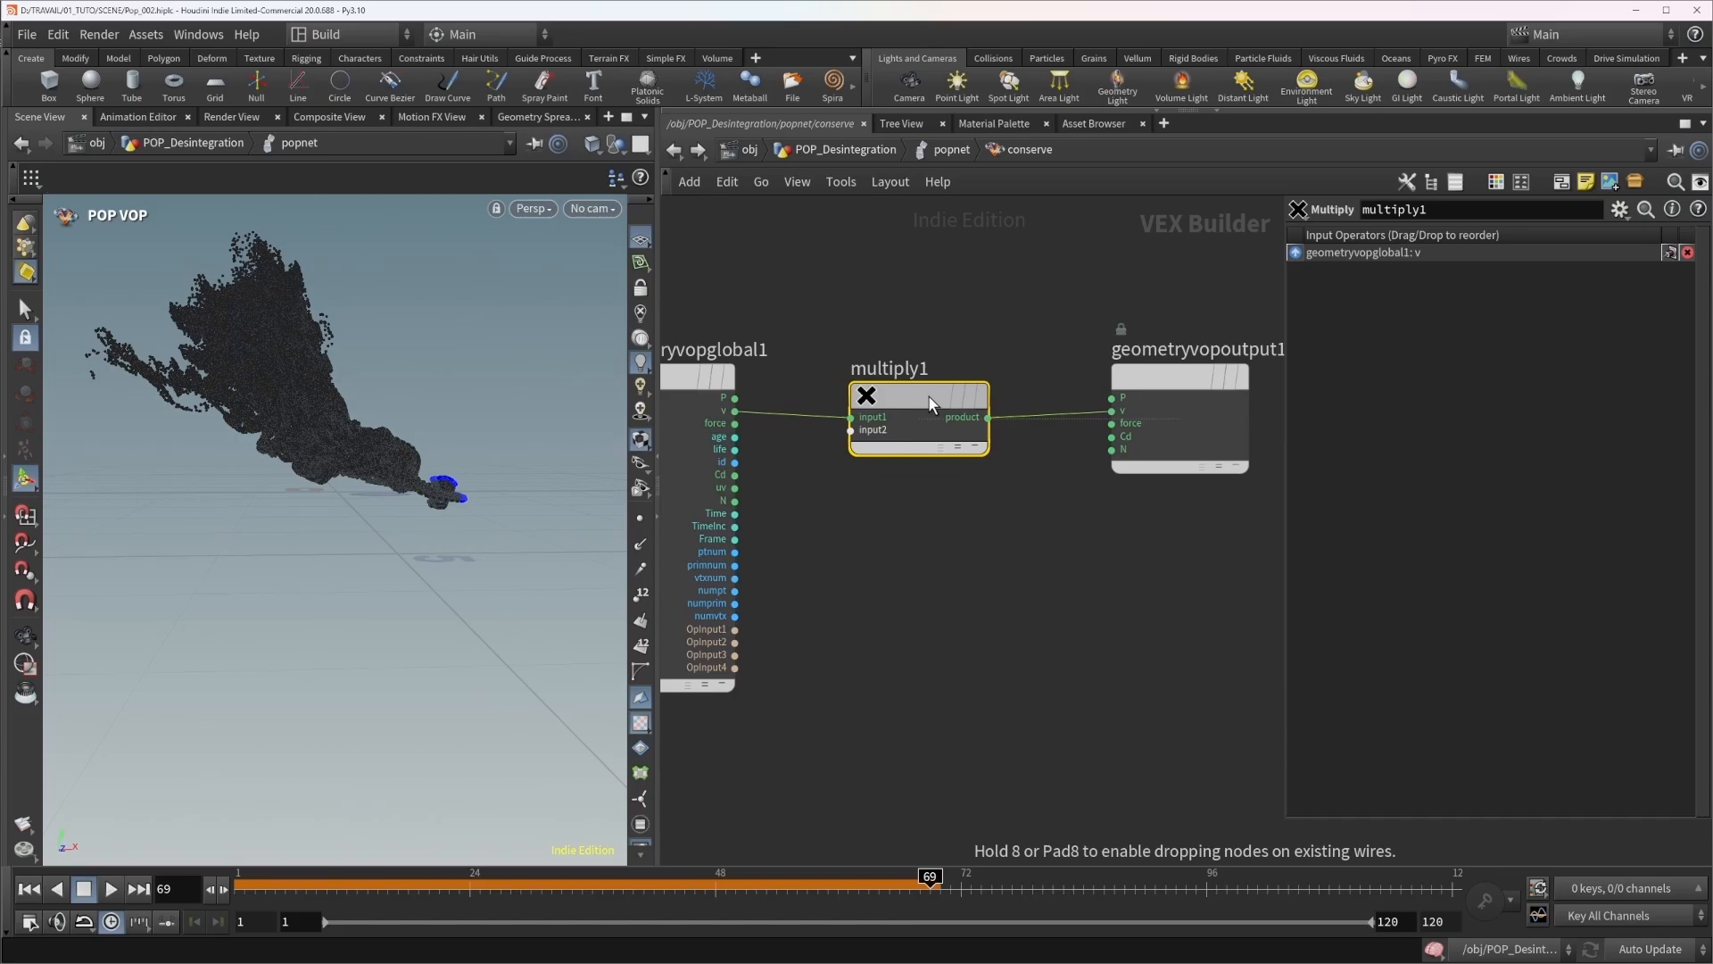
Promote multiply1's second input to a parameter named and labelled conserve, and set it to 0.9 on the conserve POP VOP.
right_click(852, 430)
left_click(897, 440)
left_click(842, 432)
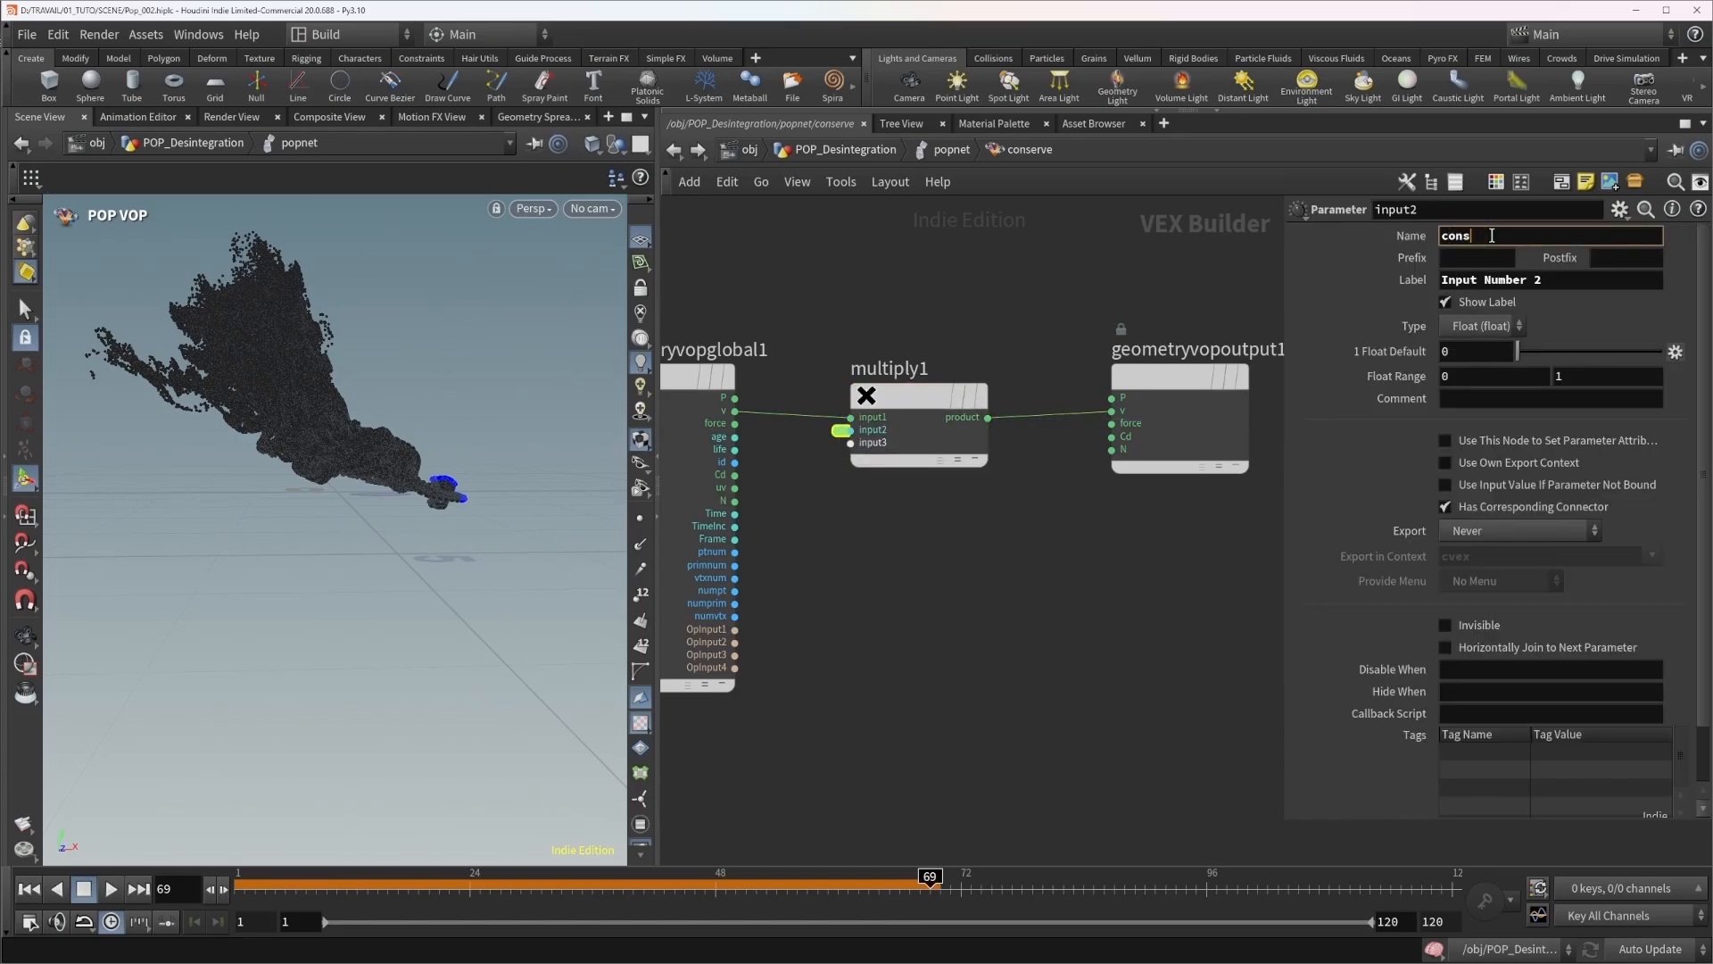
key("Tab")
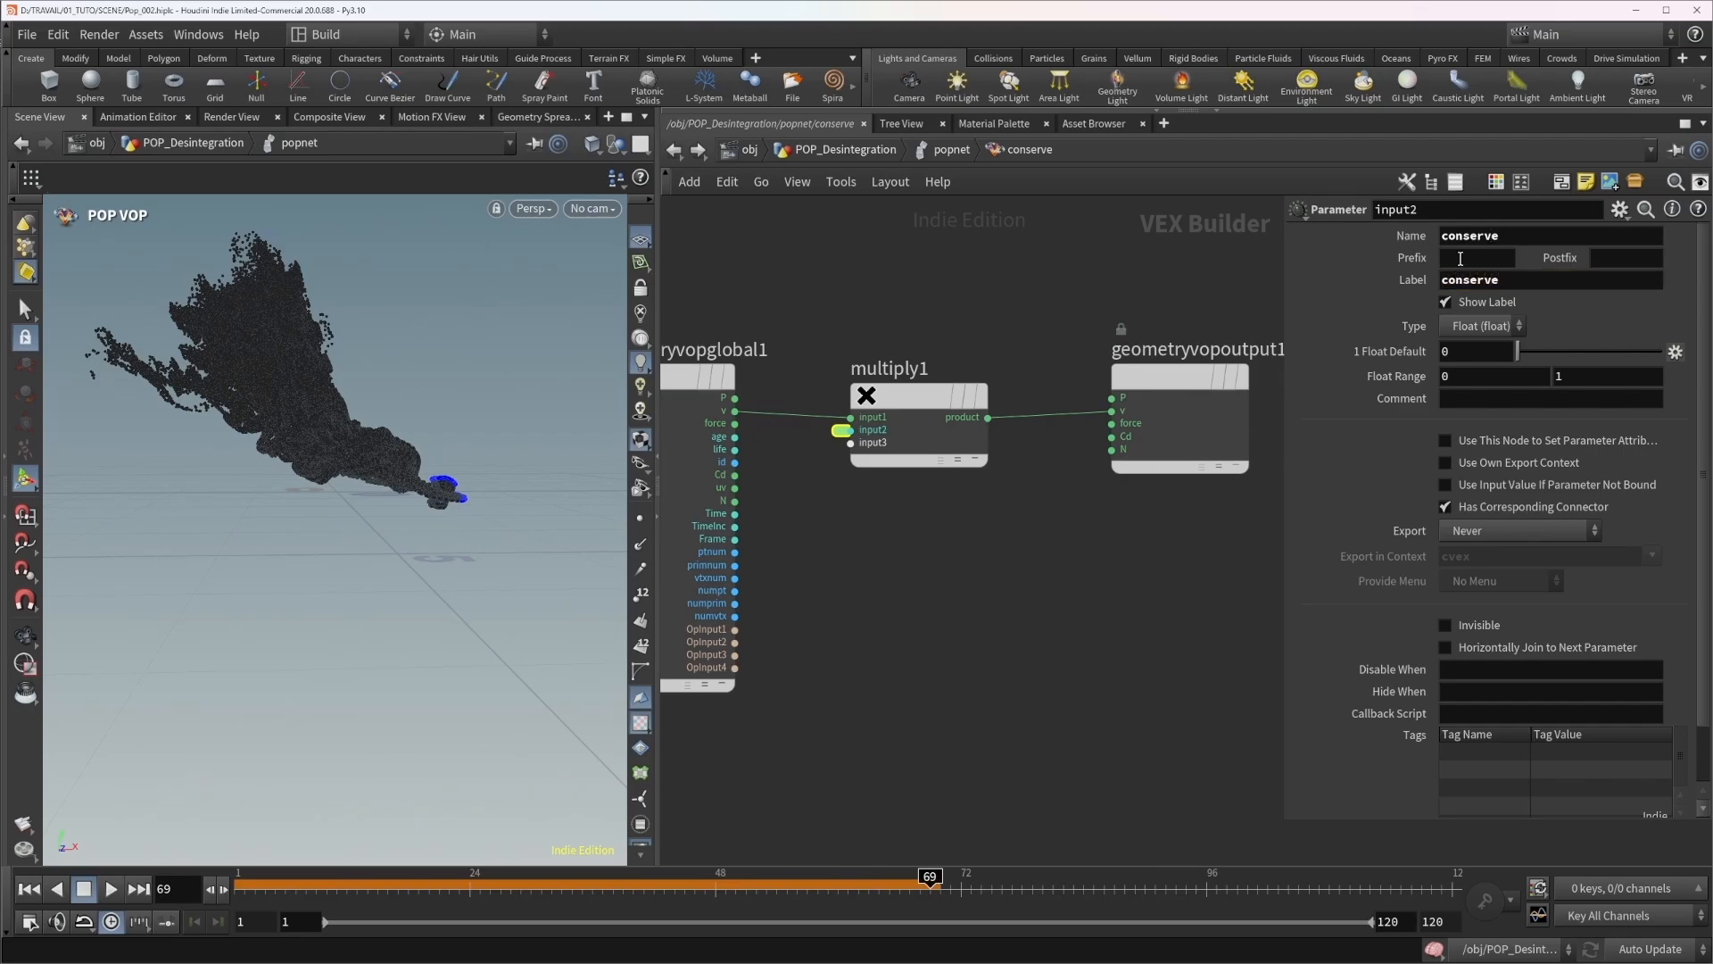
left_click(942, 149)
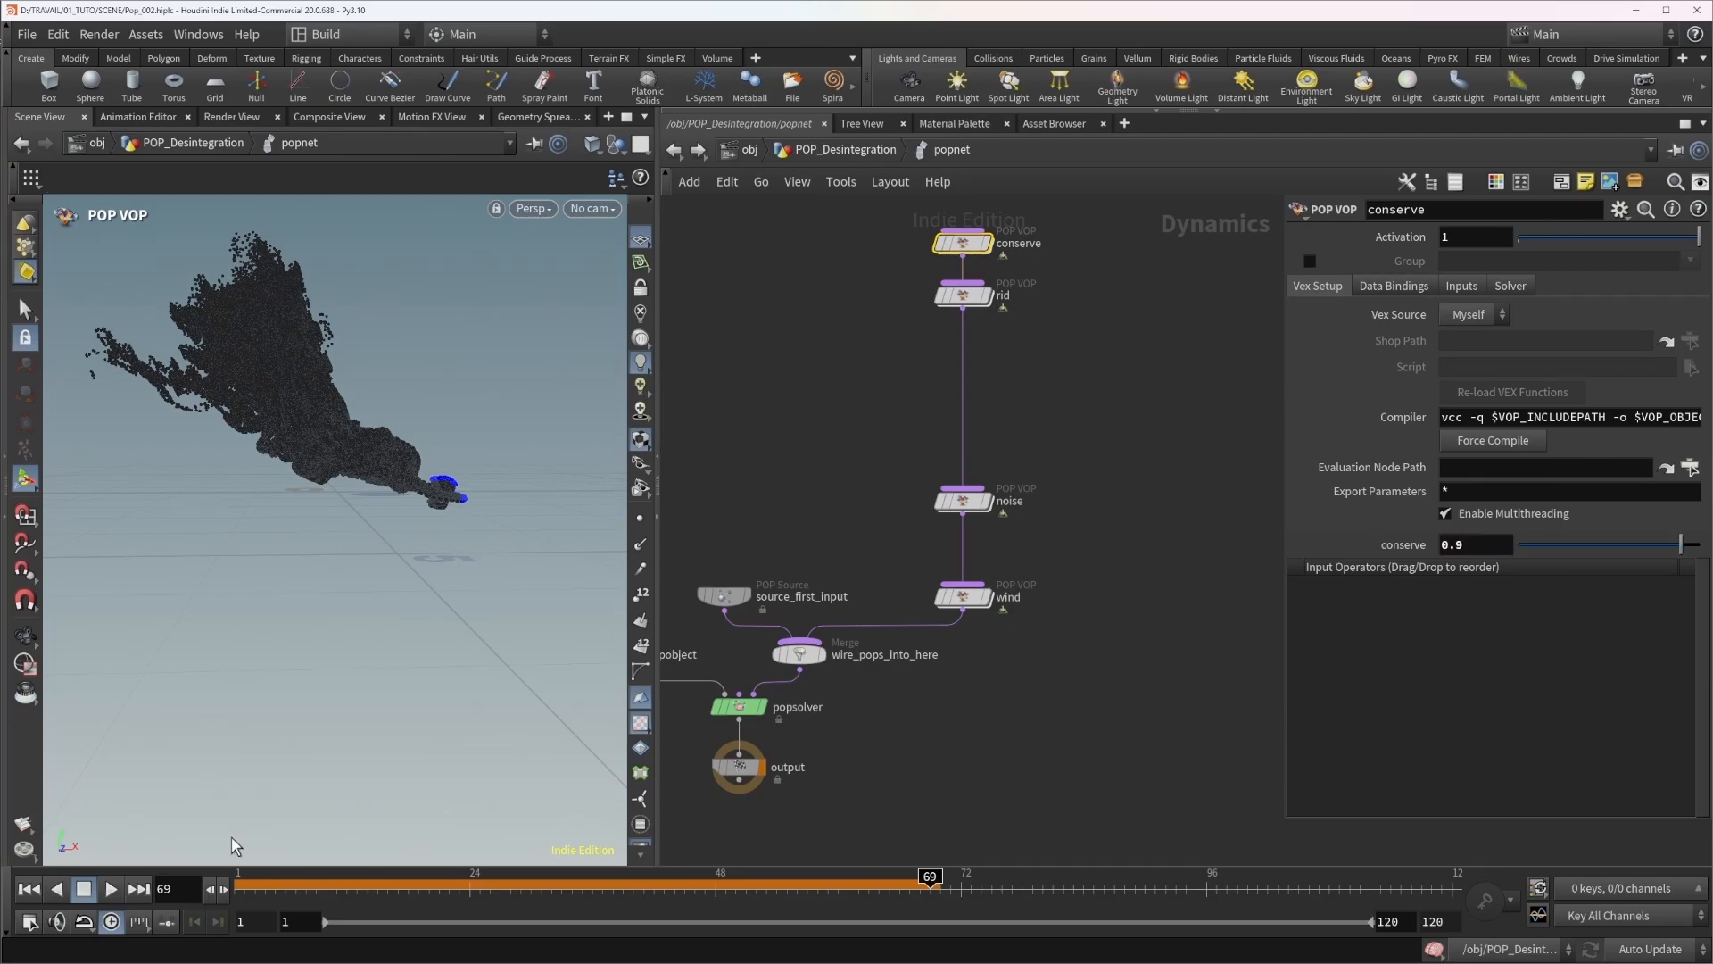
Replay the simulation from the first frame and stop it at frame 65.
left_click(239, 885)
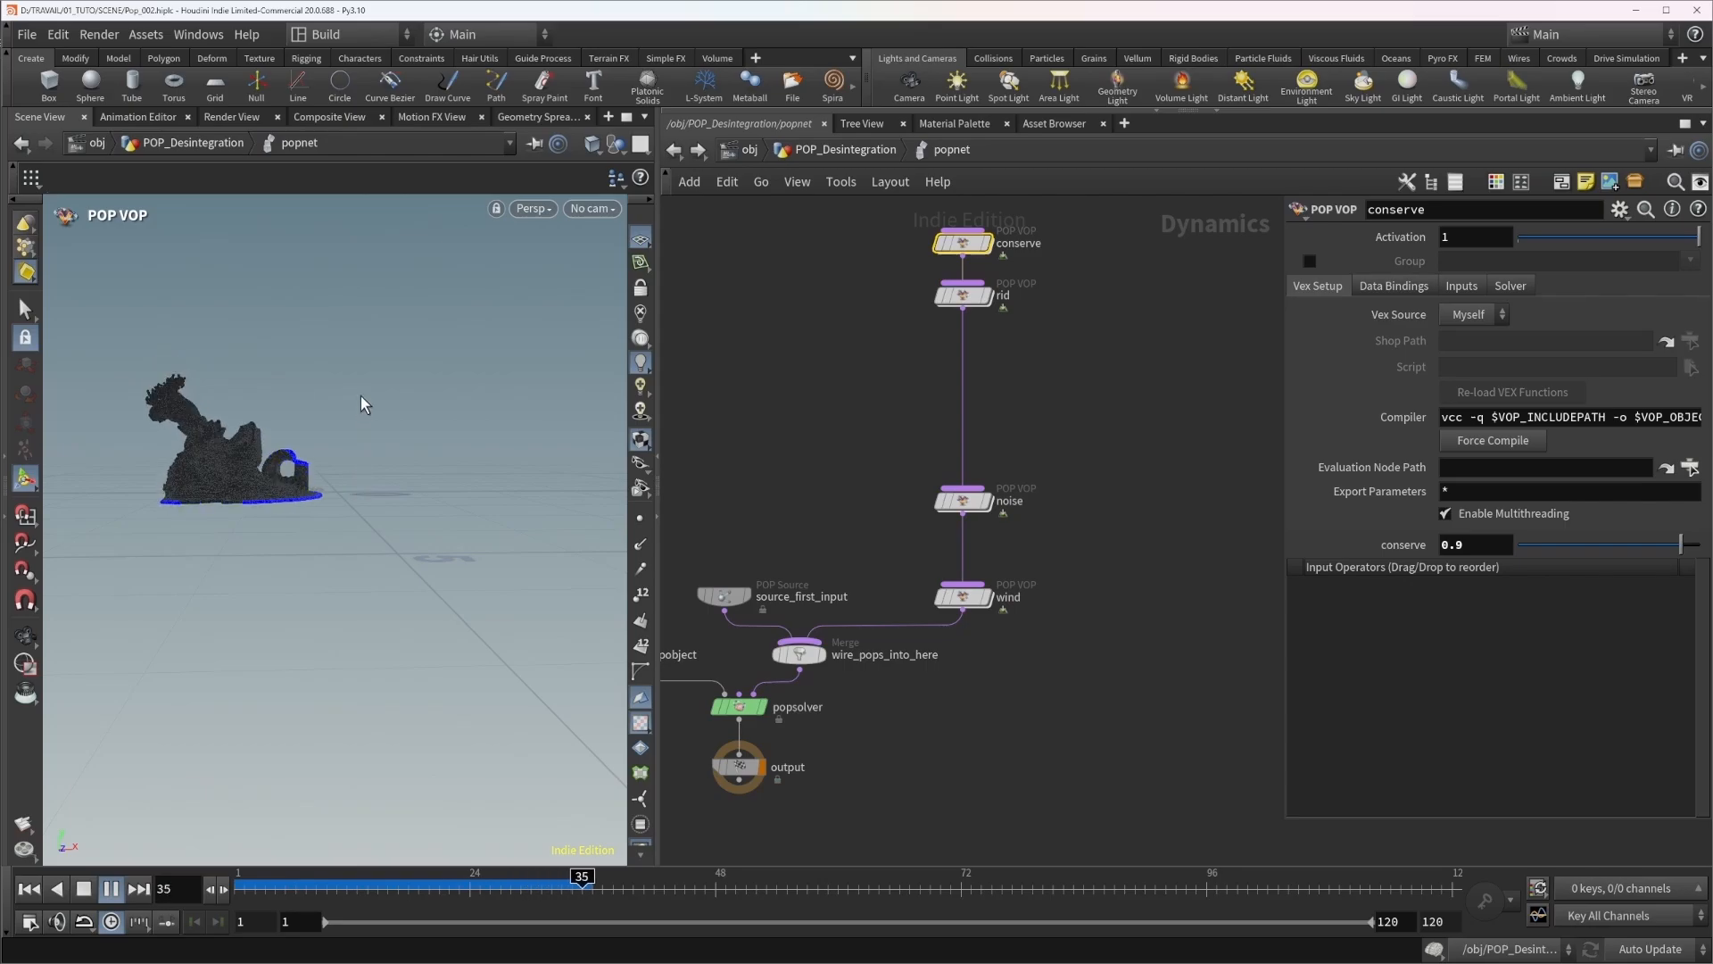
left_click_drag(387, 465, 440, 465, "alt")
left_click(113, 888)
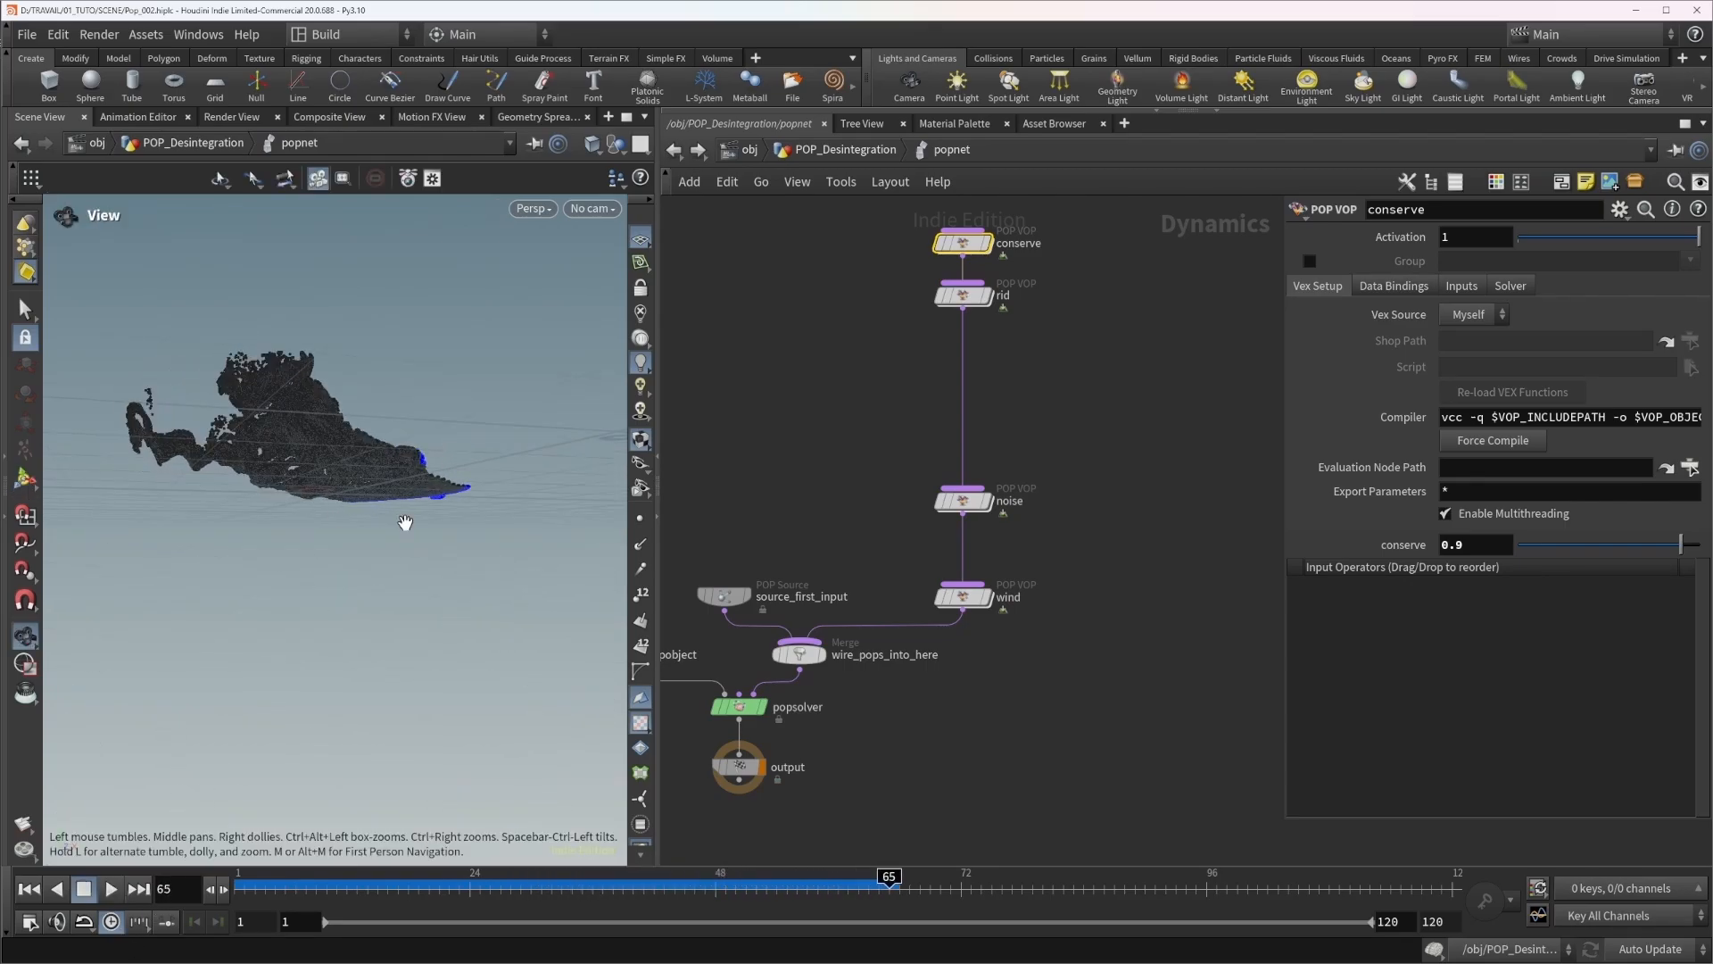
Examine the spacing of the emitted particle rows up close around frames 63 to 65, in popnet and with the remaining logo geometry displayed.
left_click_drag(406, 524, 369, 498, "alt")
right_click_drag(369, 498, 597, 456, "alt")
left_click_drag(474, 460, 434, 474, "alt")
right_click_drag(324, 524, 458, 509, "alt")
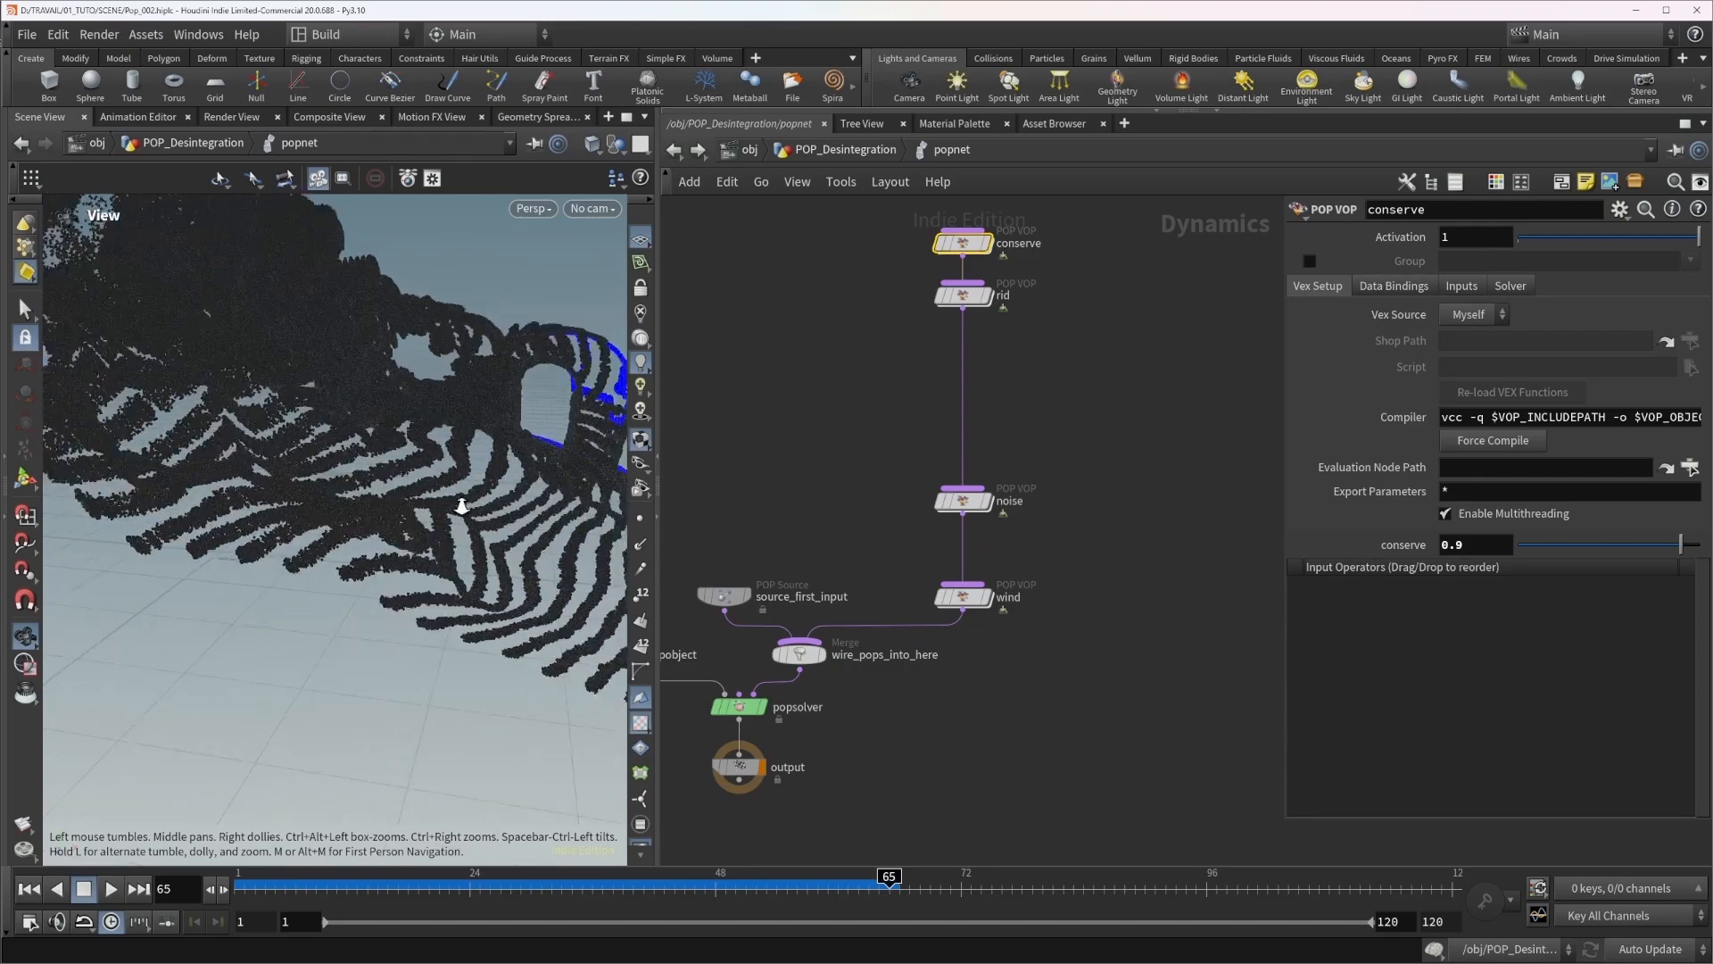
left_click_drag(459, 508, 414, 505, "alt")
right_click_drag(413, 505, 453, 500, "alt")
right_click_drag(209, 559, 267, 567, "alt")
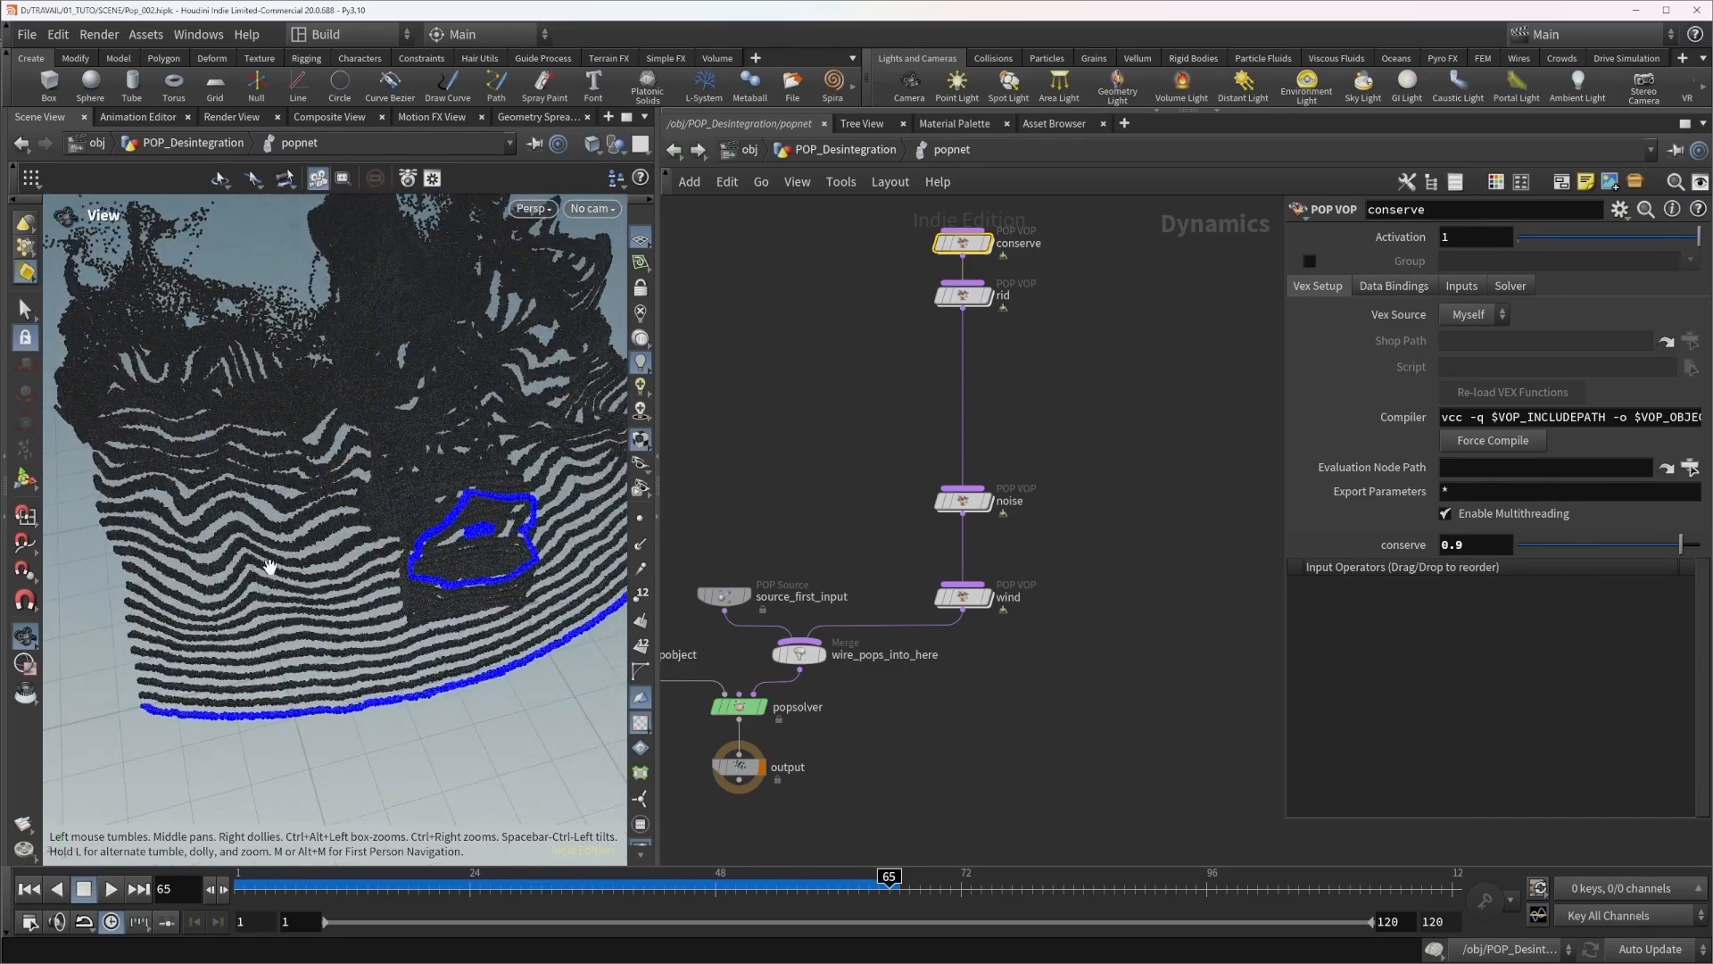
left_click(874, 895)
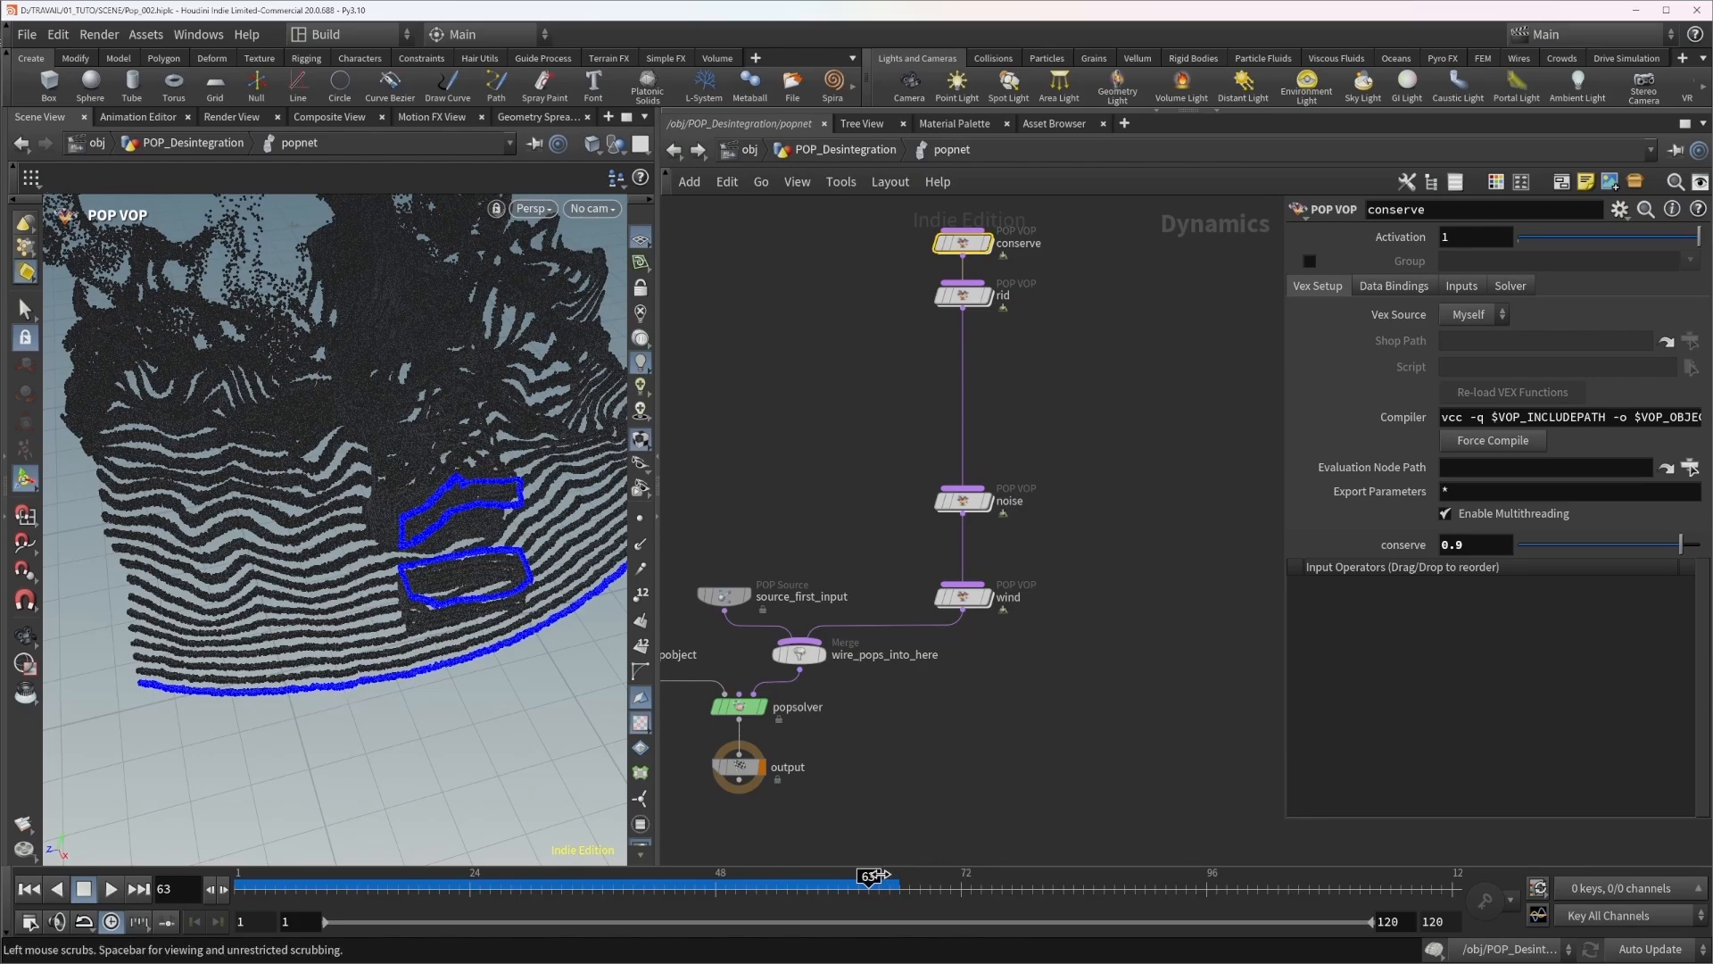
left_click_drag(878, 881, 879, 890)
left_click(846, 149)
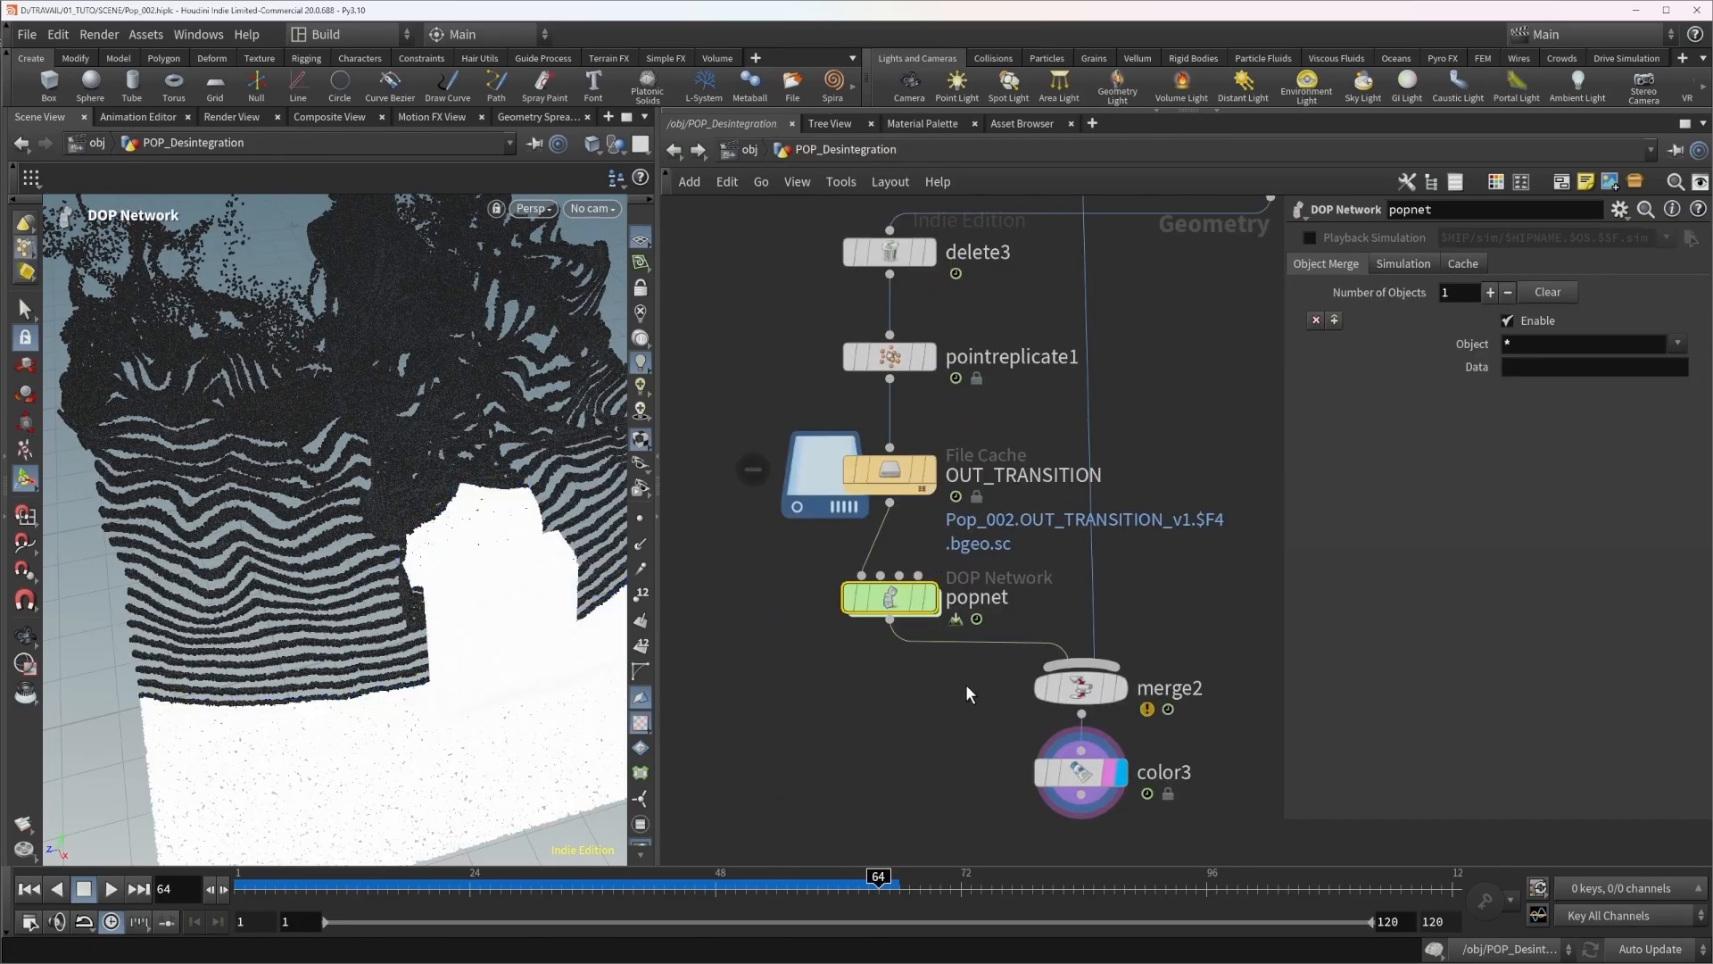
key("Escape")
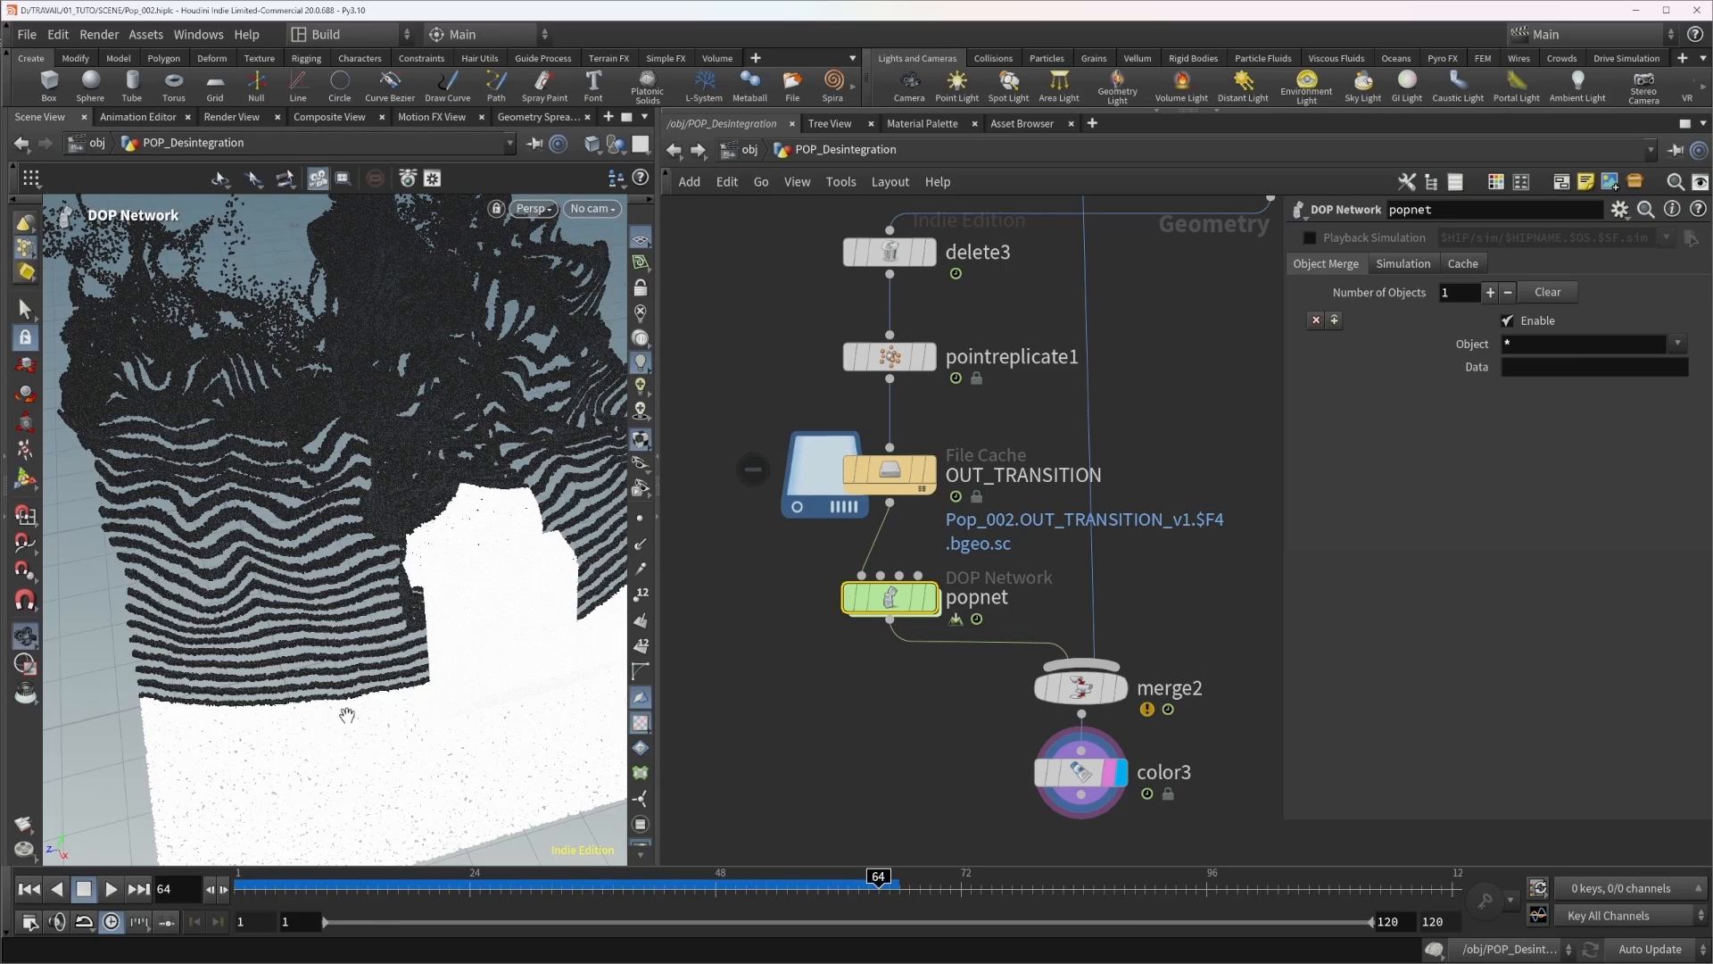
left_click_drag(524, 604, 501, 578)
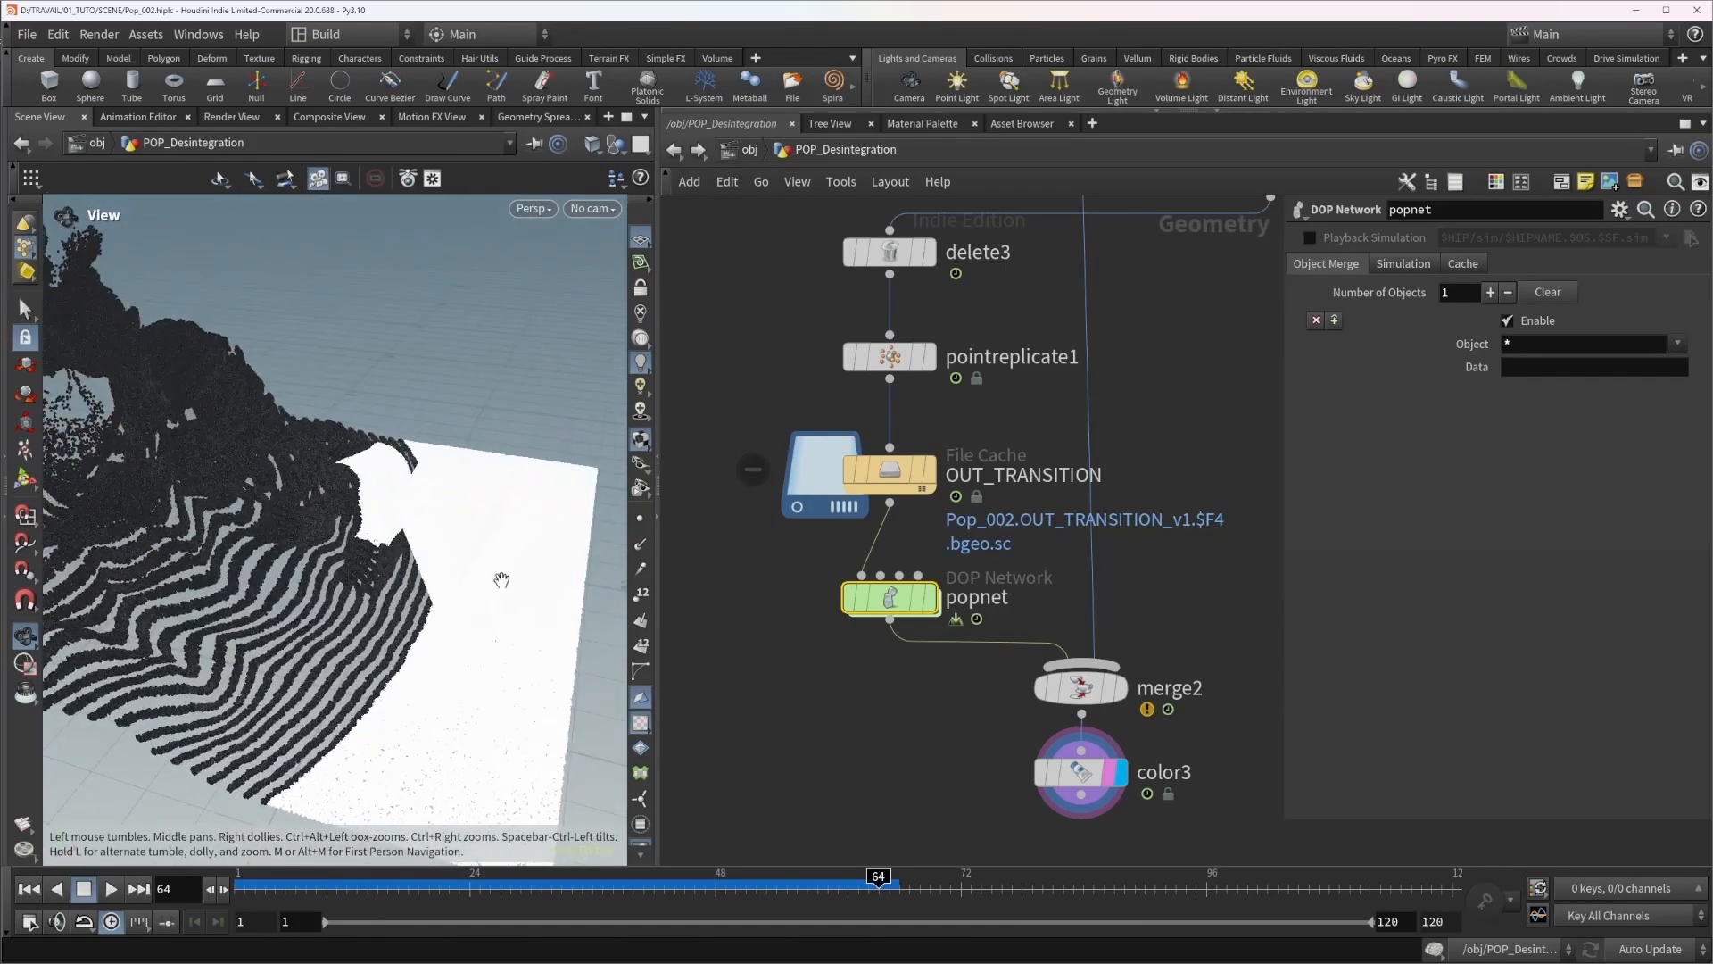
Try a Uniform Scale of 0.107 on pointreplicate1 while displaying it, undo the change, and display color3 again.
left_click(919, 364)
left_click(897, 359)
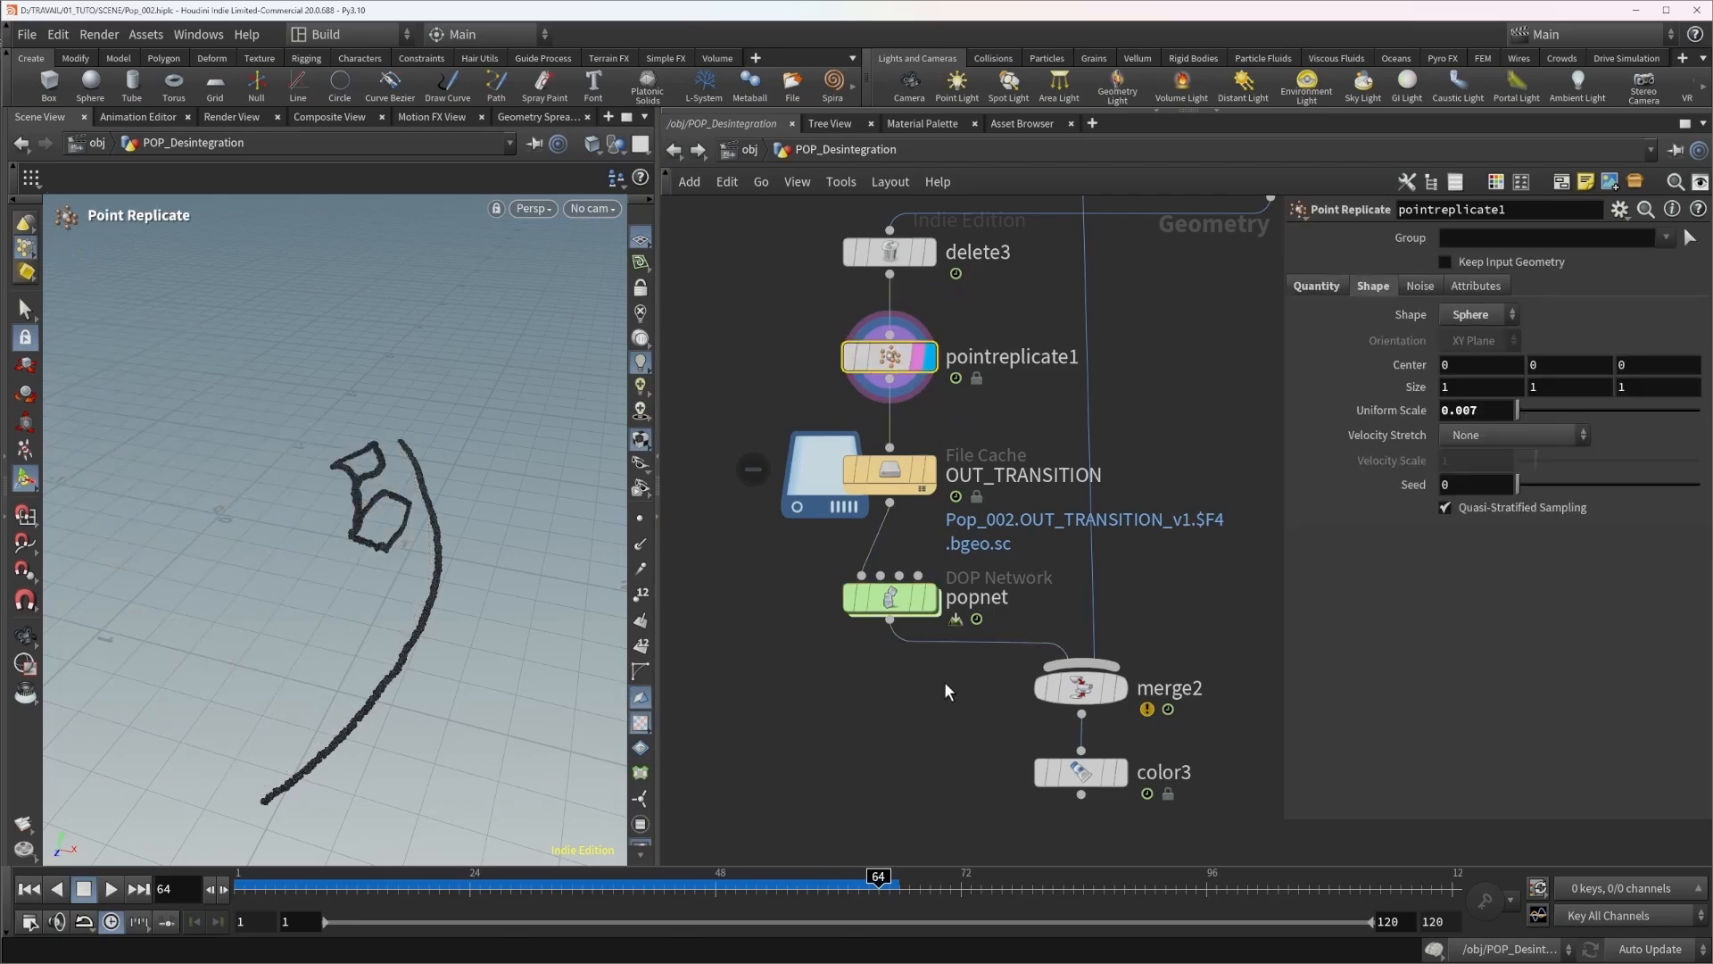
middle_click_drag(1473, 409, 1504, 411)
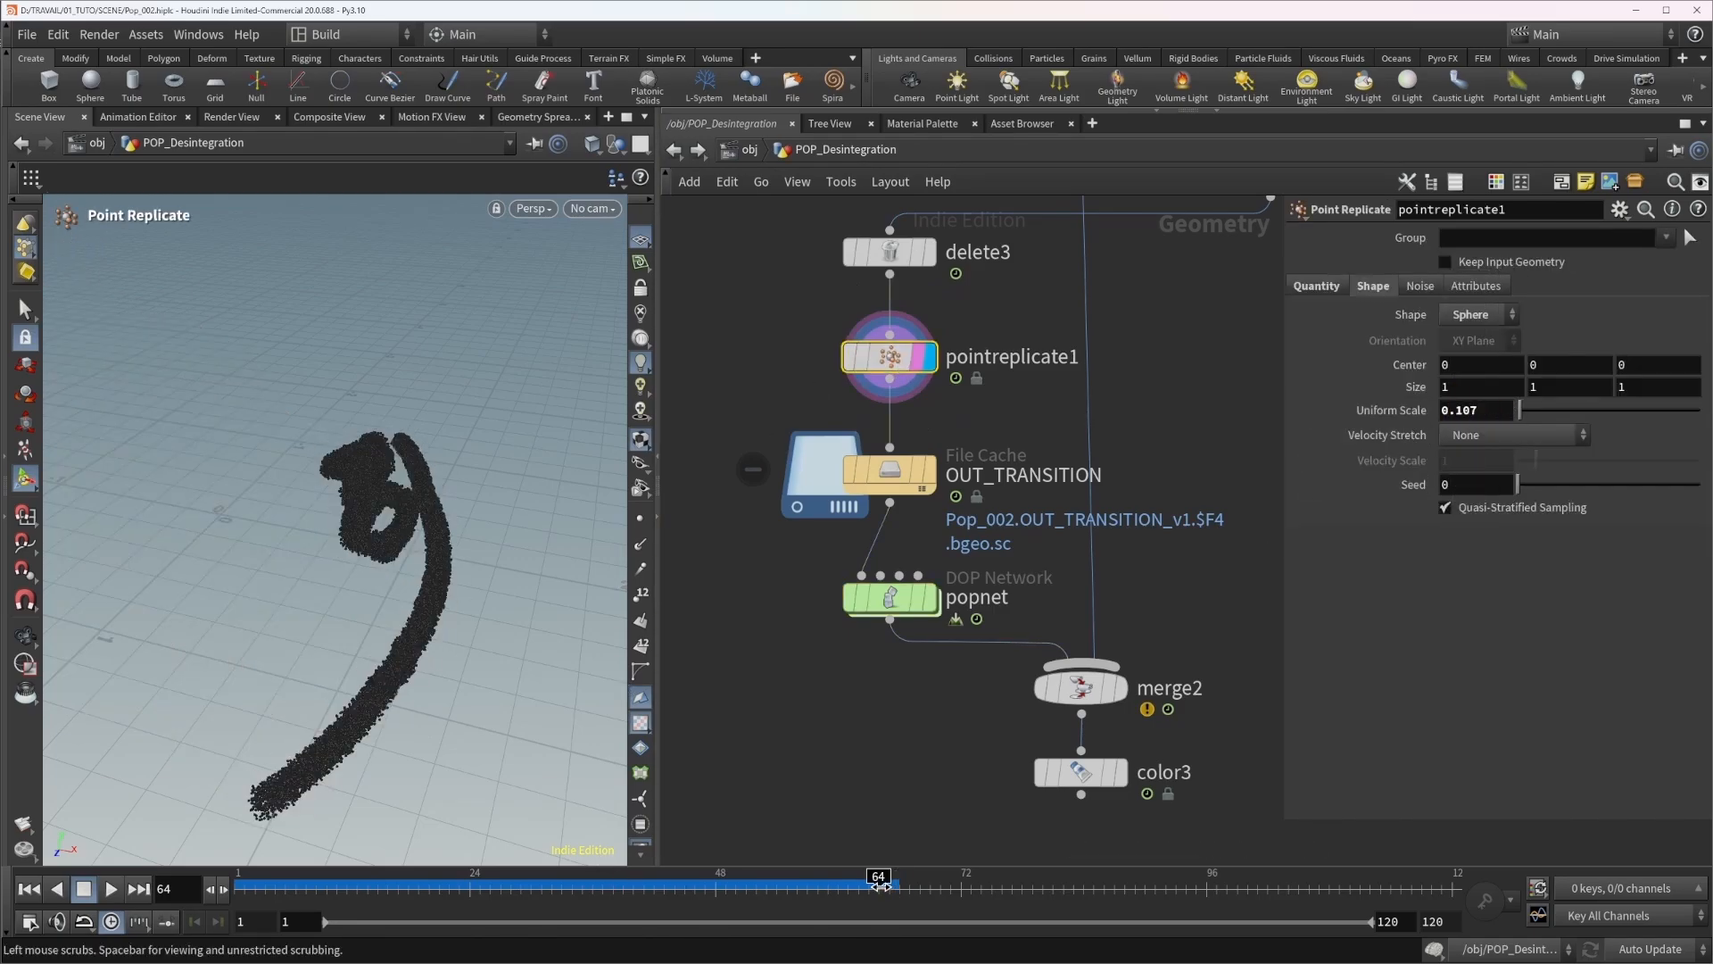
left_click_drag(869, 879, 882, 881)
key("ctrl+z")
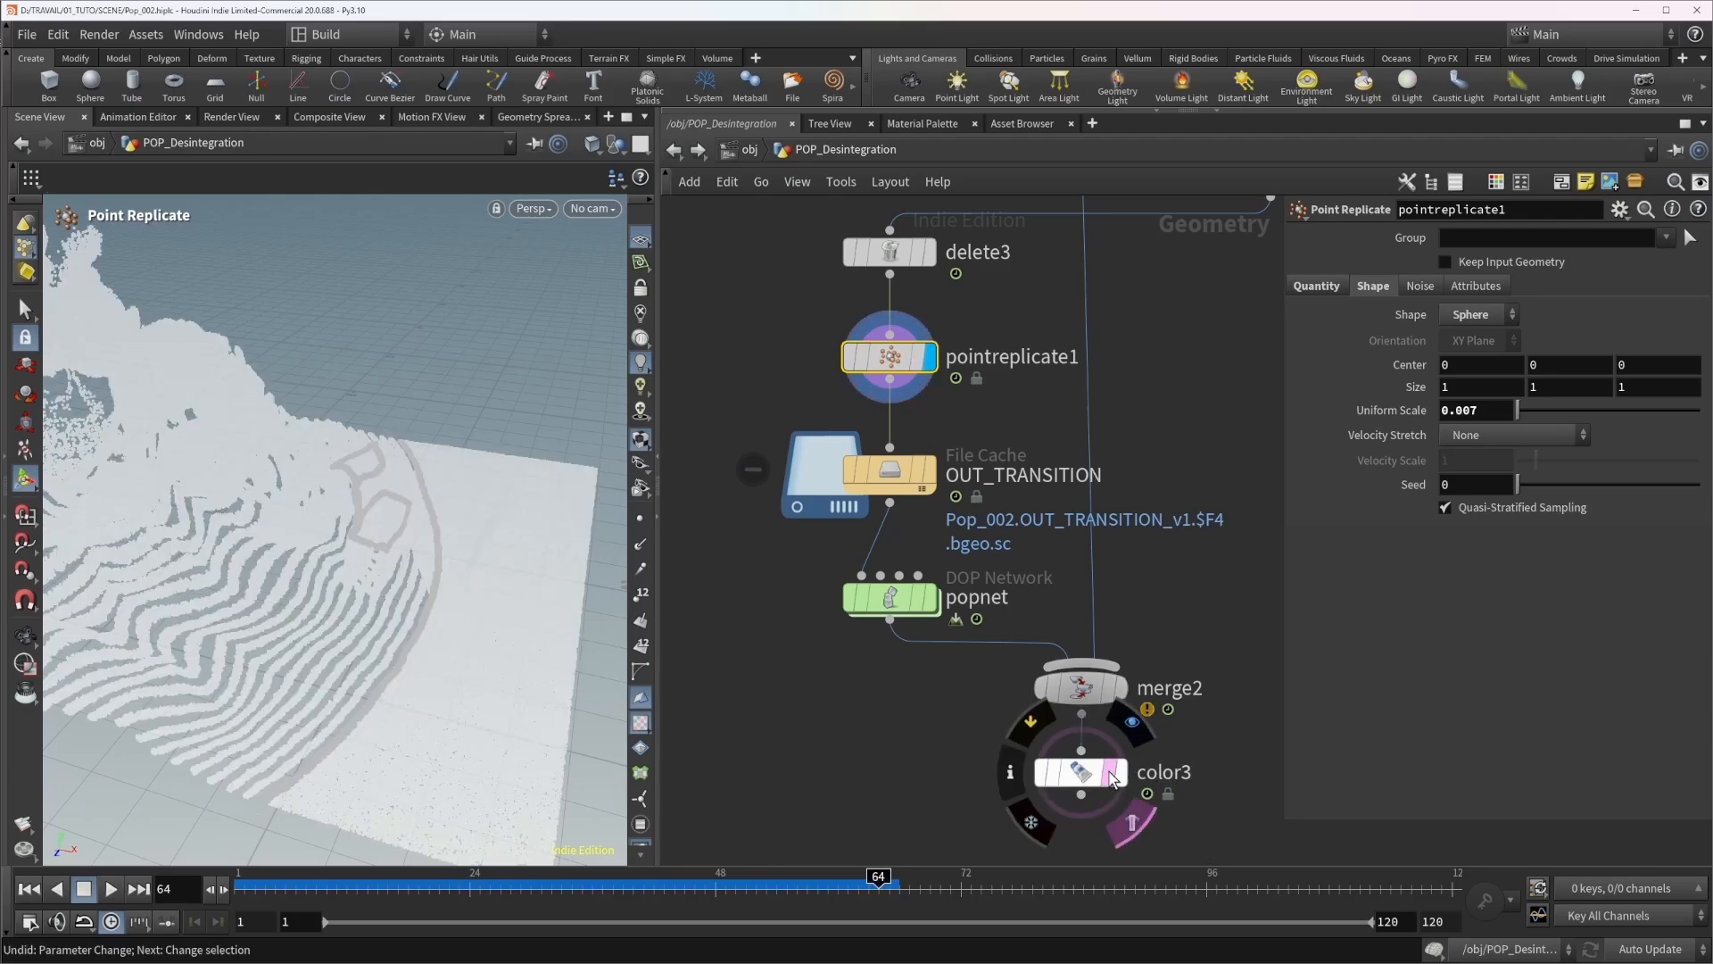
left_click(1121, 773)
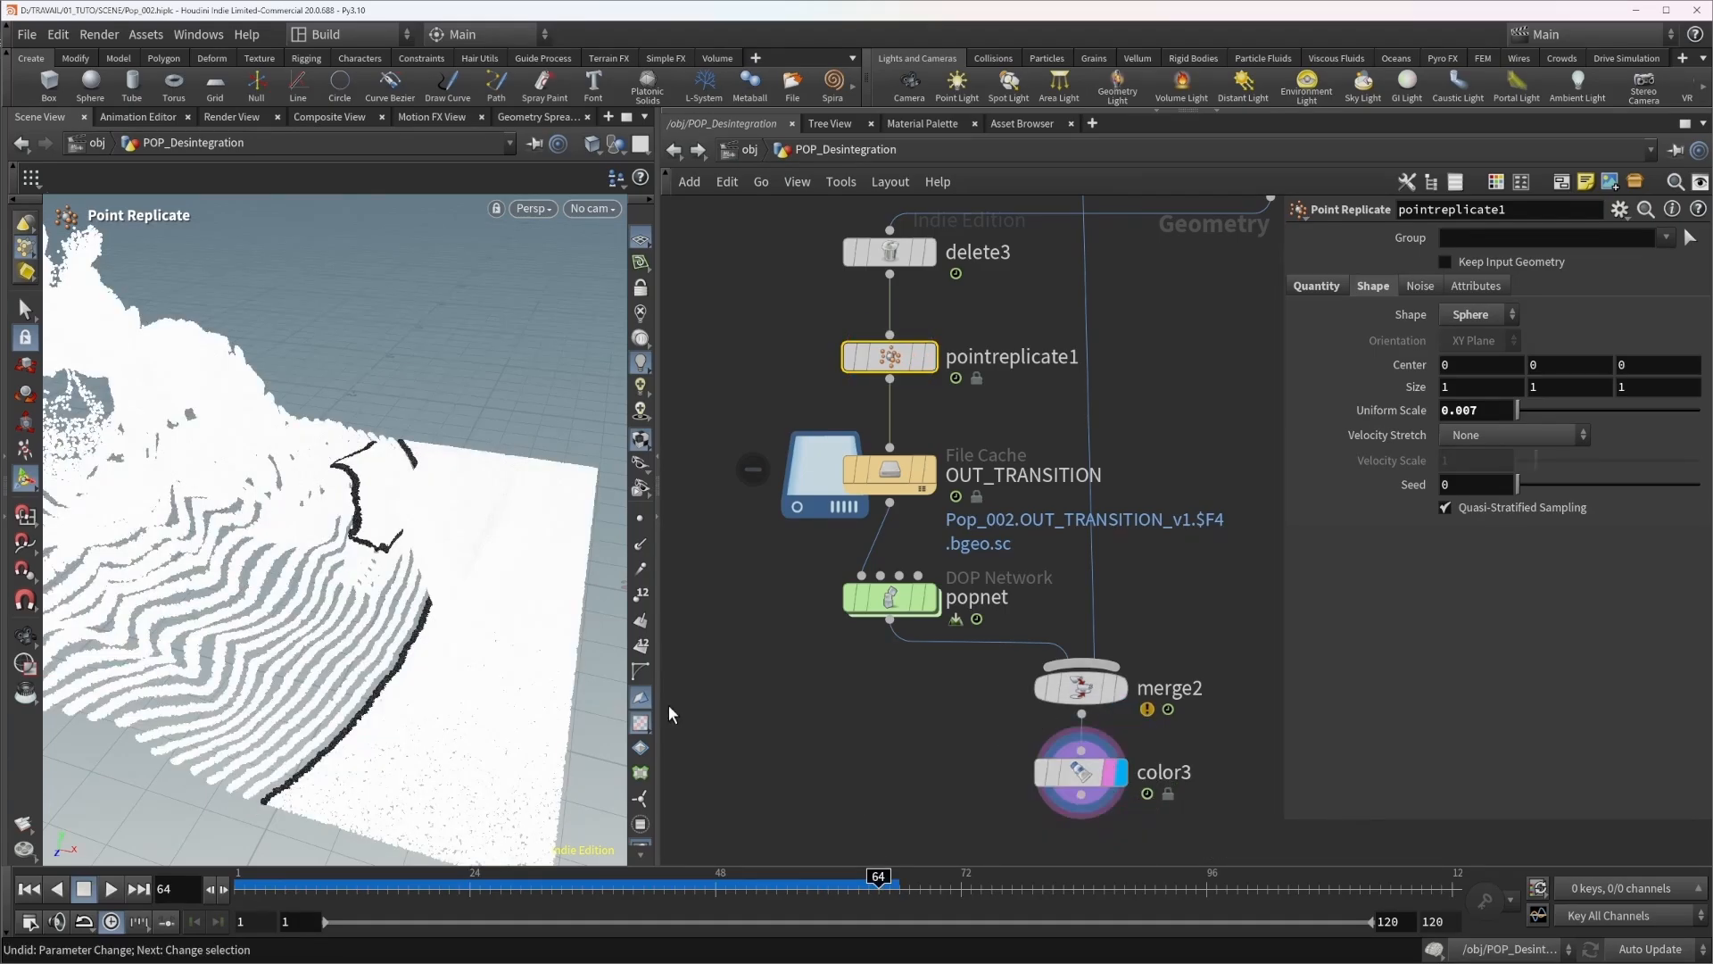
Select color3, widen the viewport, and frame the whole Udemy logo from the front at frame 18.
left_click_drag(500, 447, 258, 516, "alt")
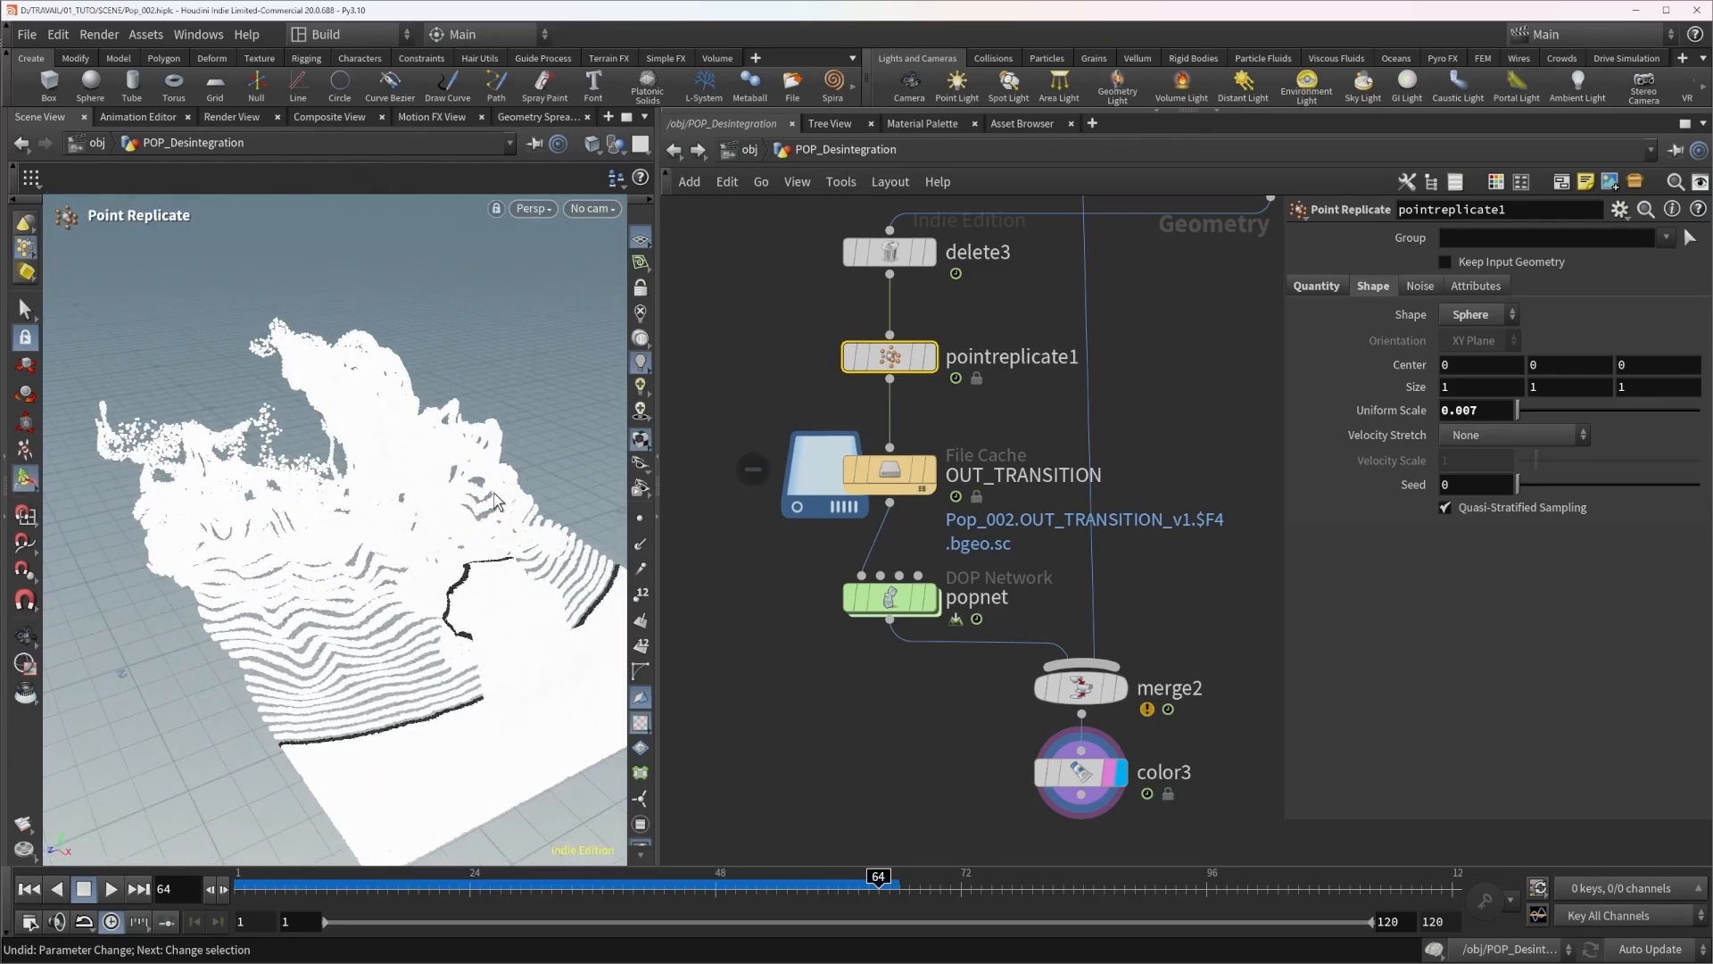
left_click_drag(497, 502, 420, 371, "alt")
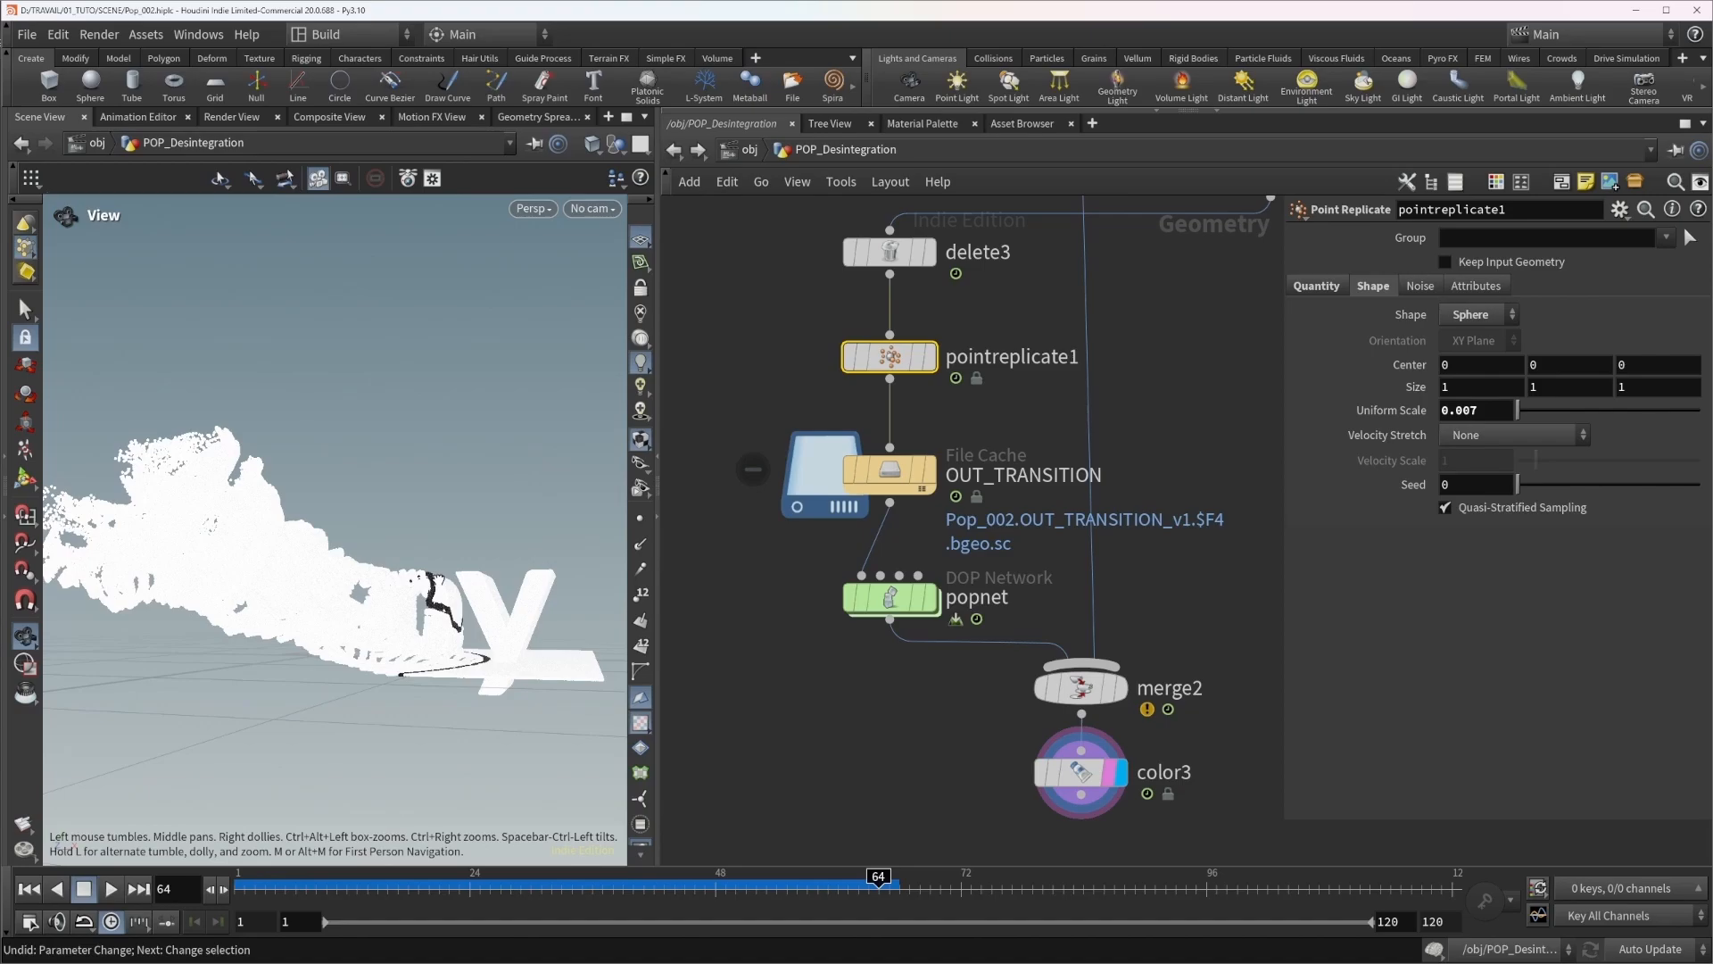
left_click(1111, 773)
mouse_move(277, 683)
left_mouse_down("alt")
mouse_move(363, 666)
mouse_move(283, 658)
left_mouse_up("alt")
middle_click_drag(282, 658, 398, 651, "alt")
left_click_drag(659, 488, 940, 499)
middle_click_drag(725, 563, 654, 521, "alt")
left_click_drag(652, 521, 592, 580)
Set the viewport background's Color Scheme to Dark and hide the reference grid.
key("Return")
key("d")
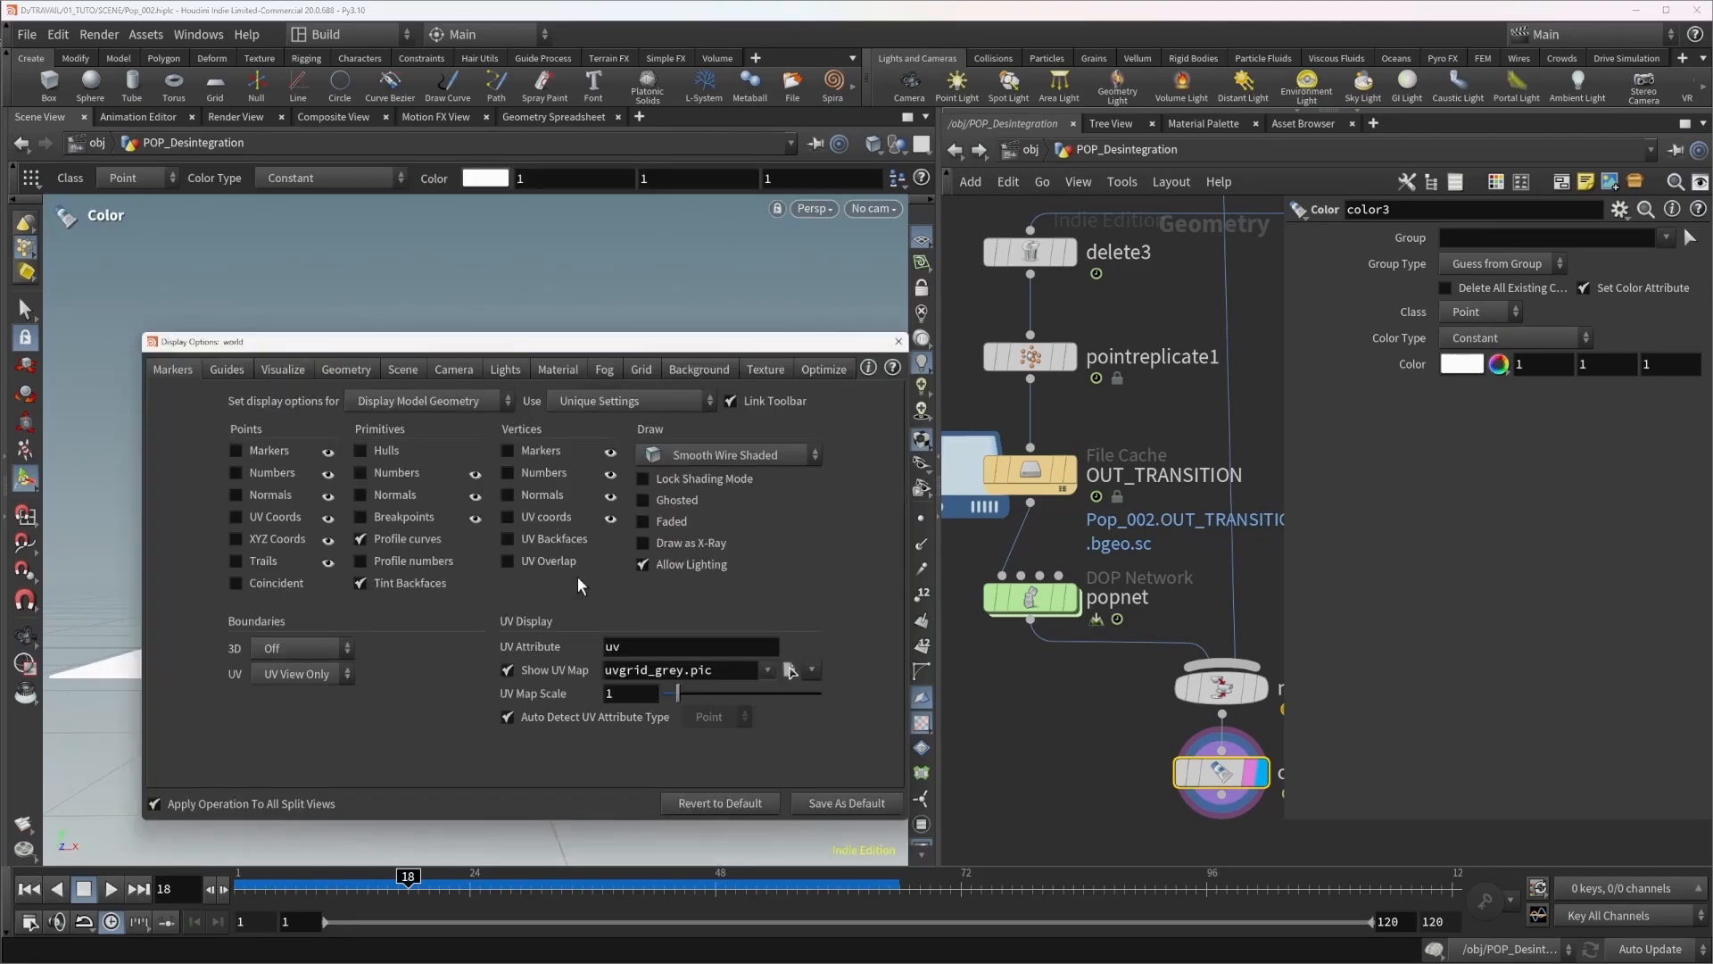
left_click(635, 367)
left_click(699, 369)
left_click(282, 402)
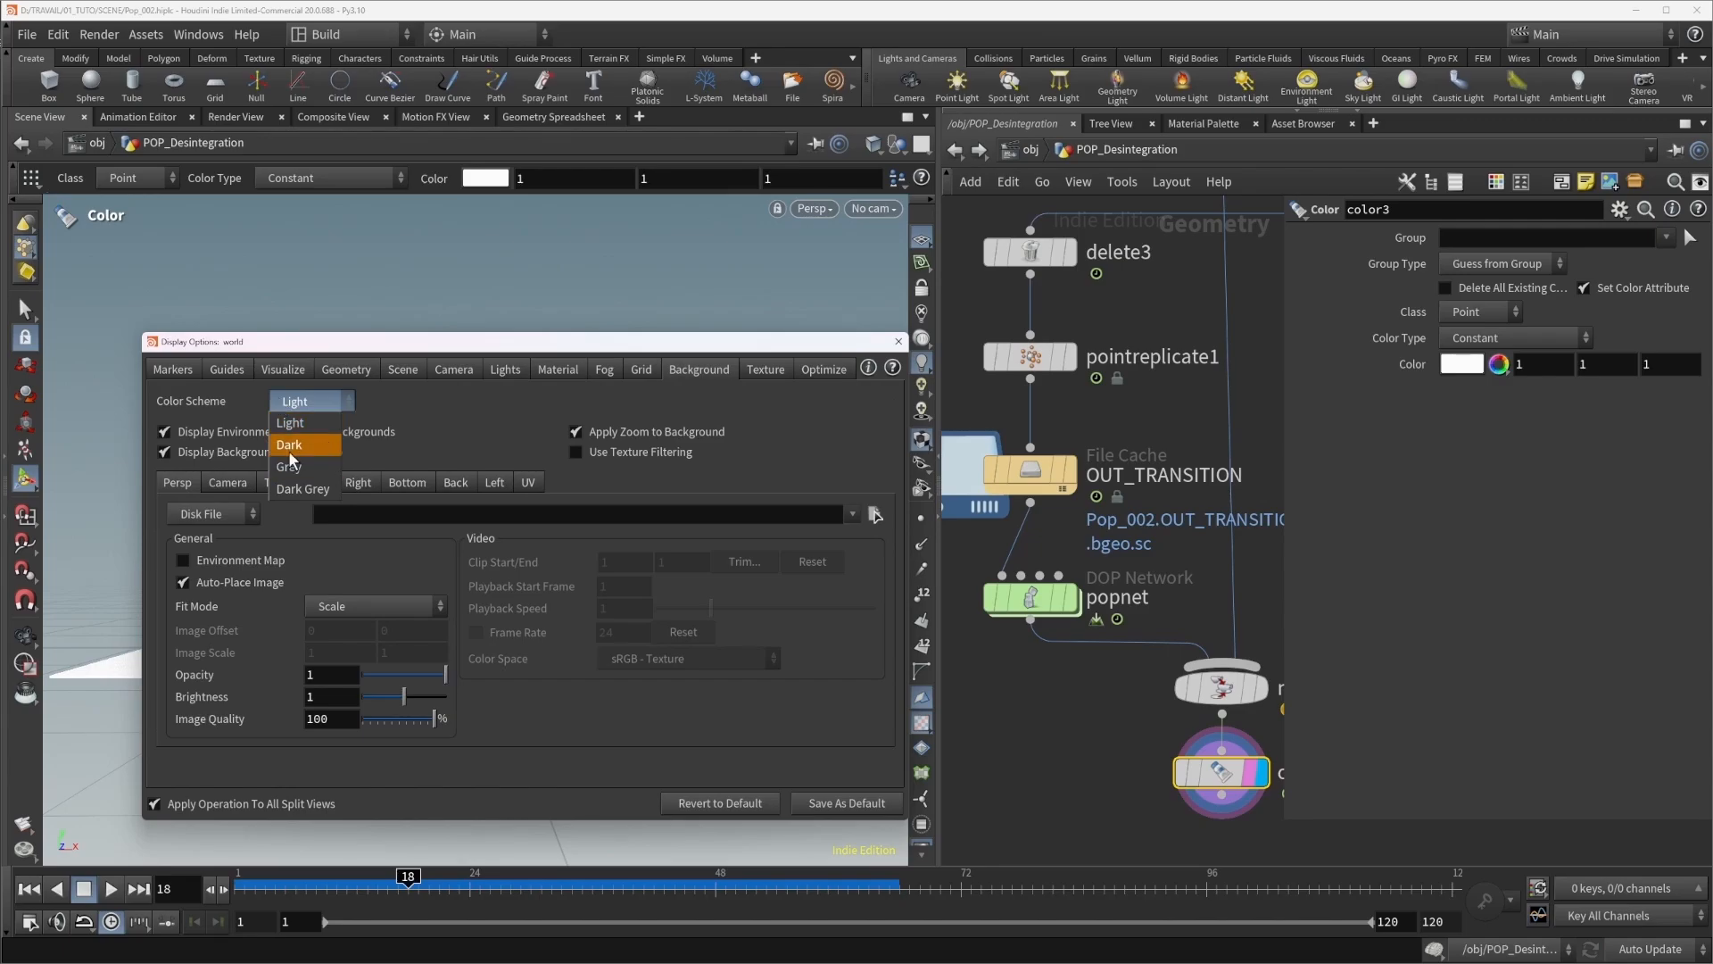
left_click(288, 450)
left_click(897, 342)
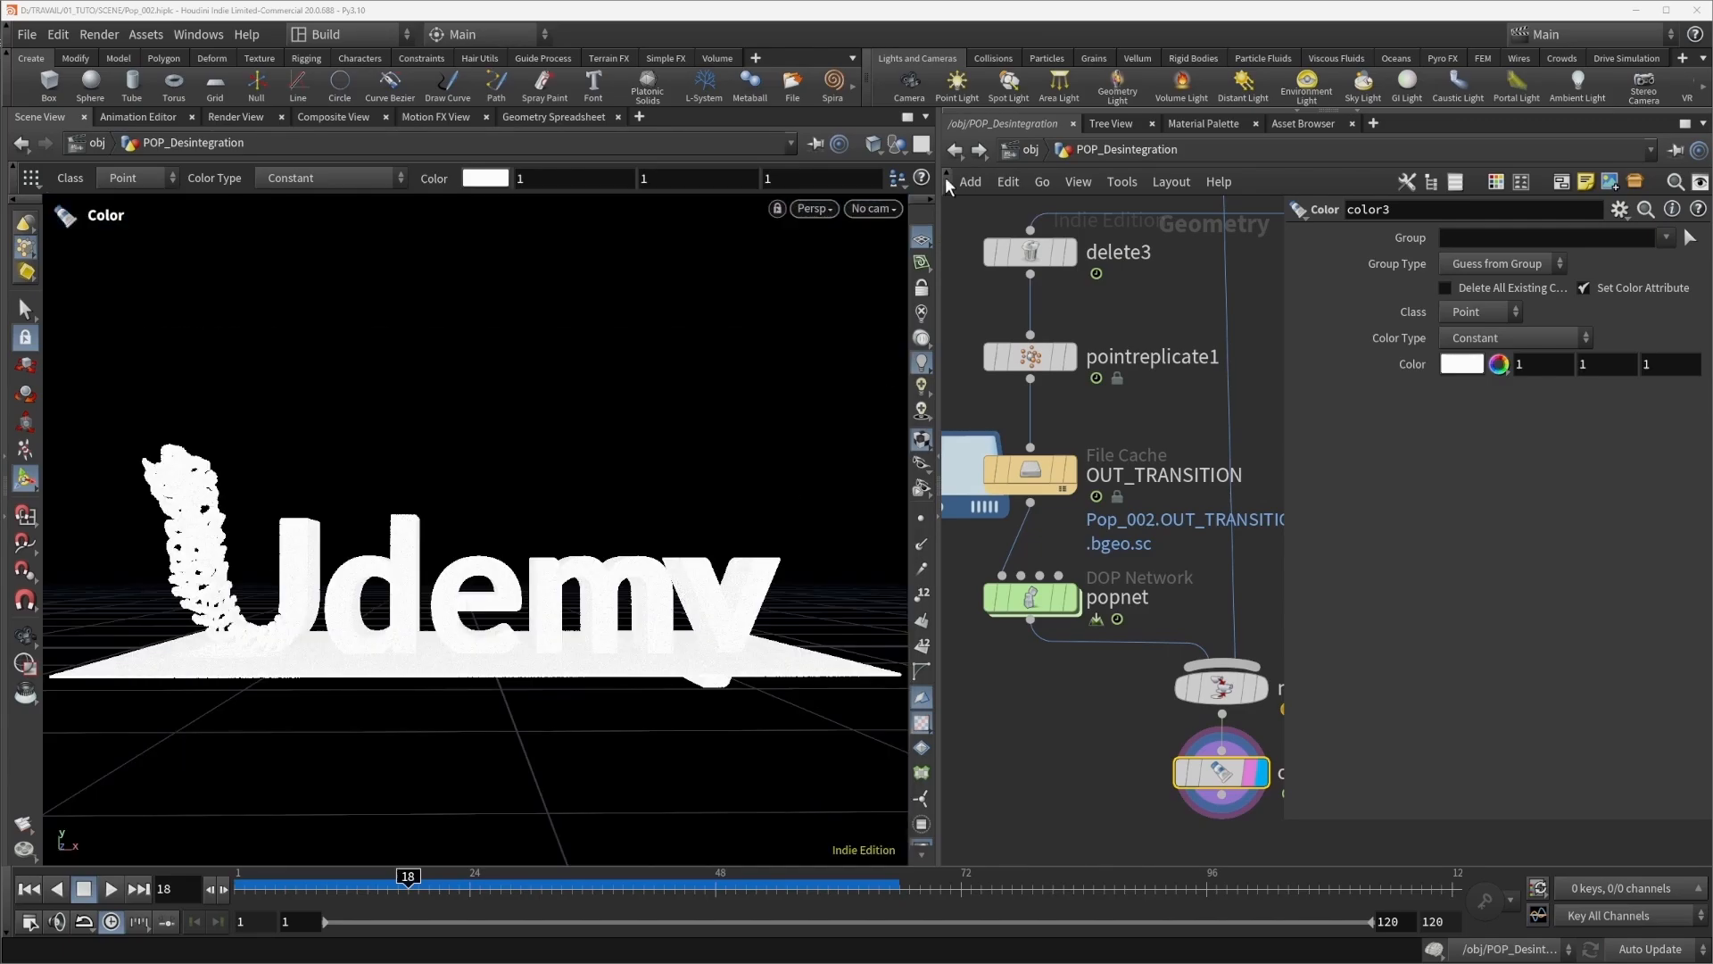
left_click(925, 238)
left_click_drag(673, 486, 599, 525, "alt")
Reframe the logo at frame 1, generate a flipbook of frames 1 to 120, and close it after viewing.
left_click_drag(255, 889, 231, 892)
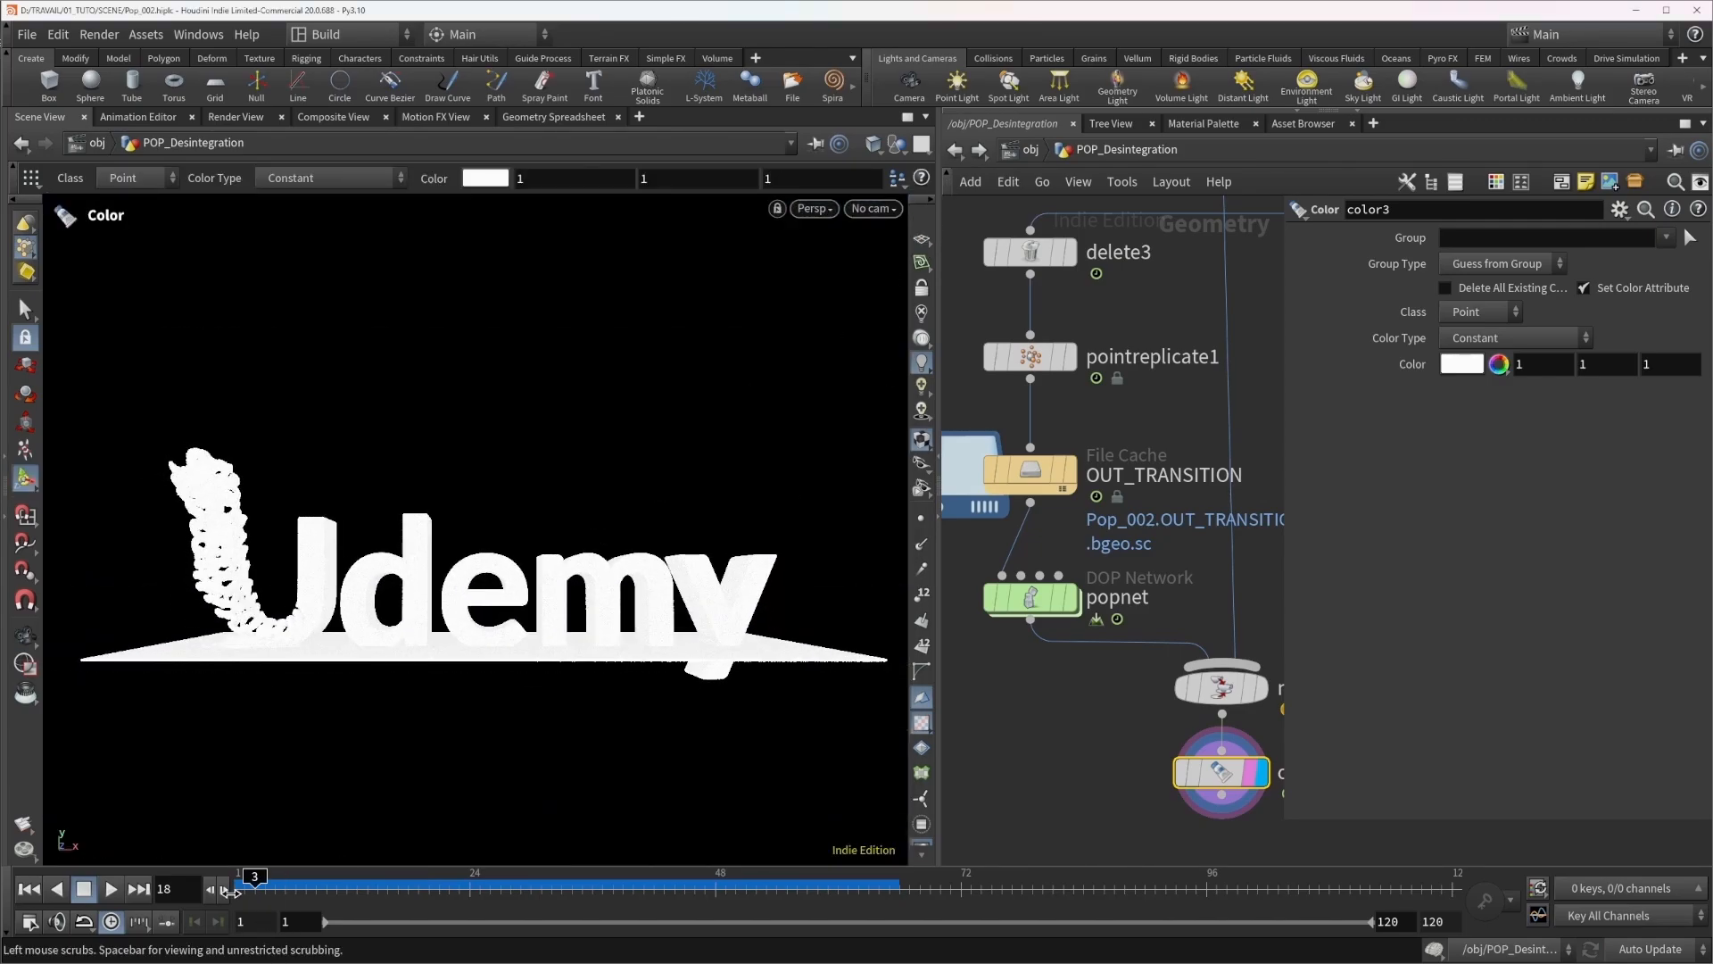
scroll(572, 616, "down", 3)
left_click_drag(570, 616, 452, 624, "alt")
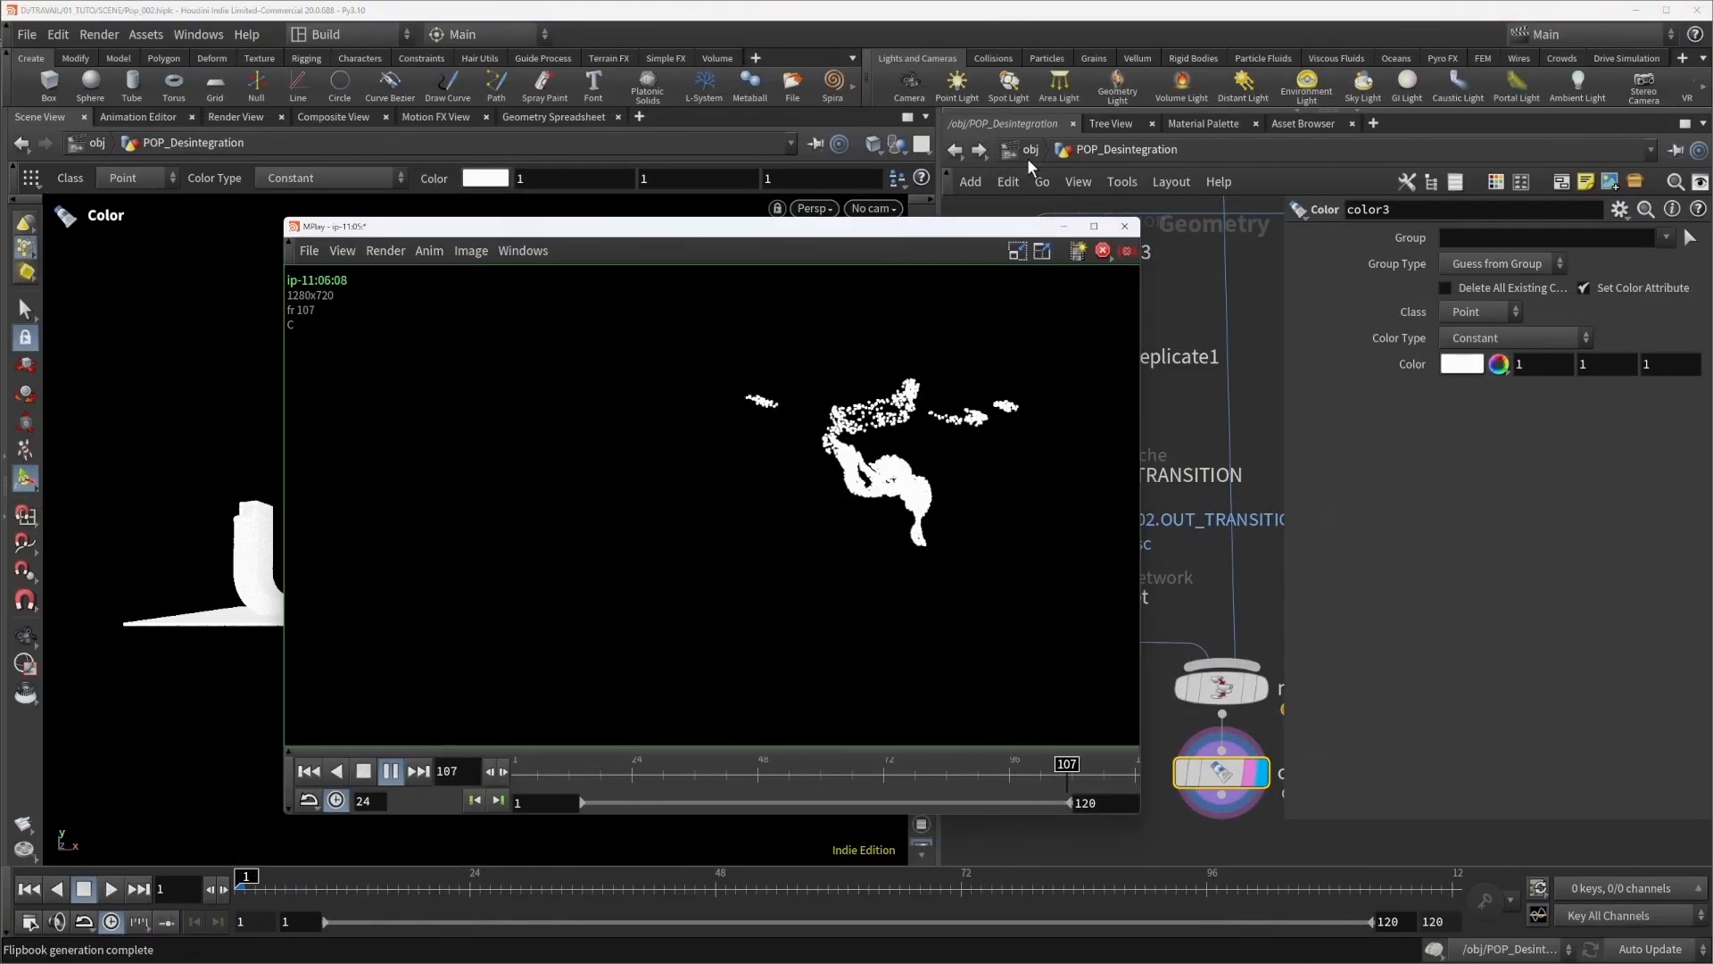
left_click(1125, 226)
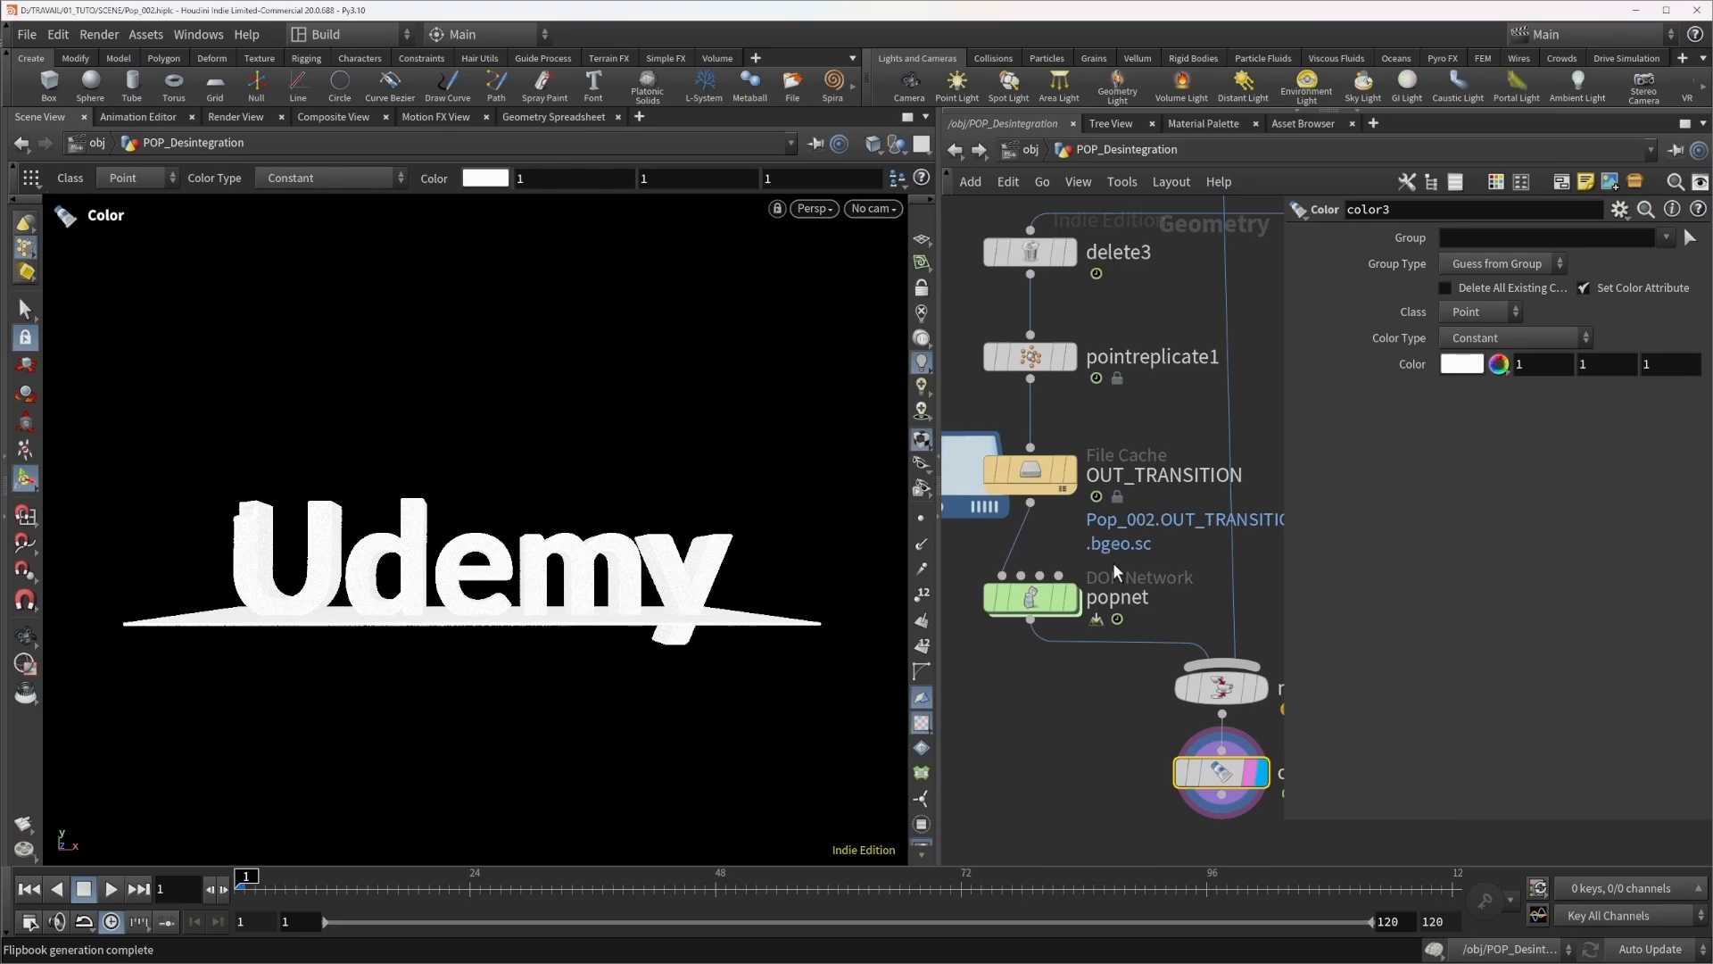
Inside popnet, set source_first_input's Life Expectancy to 2 and show the conserve POP VOP's parameters.
double_click(1030, 598)
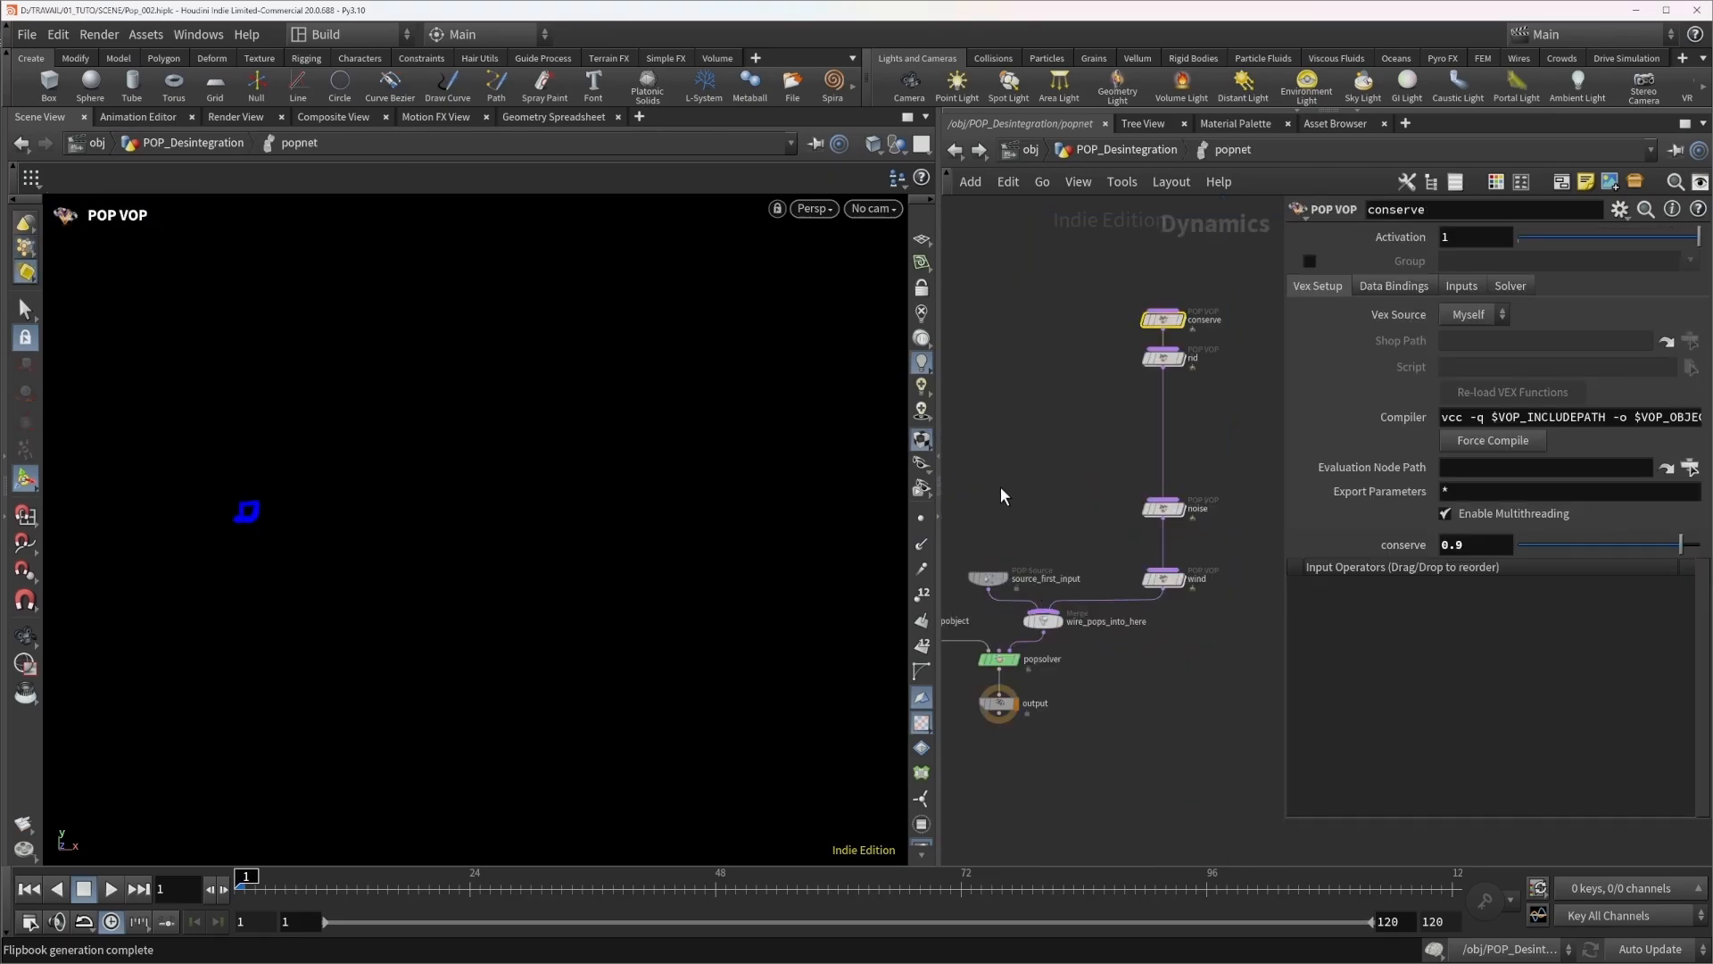
left_click(986, 580)
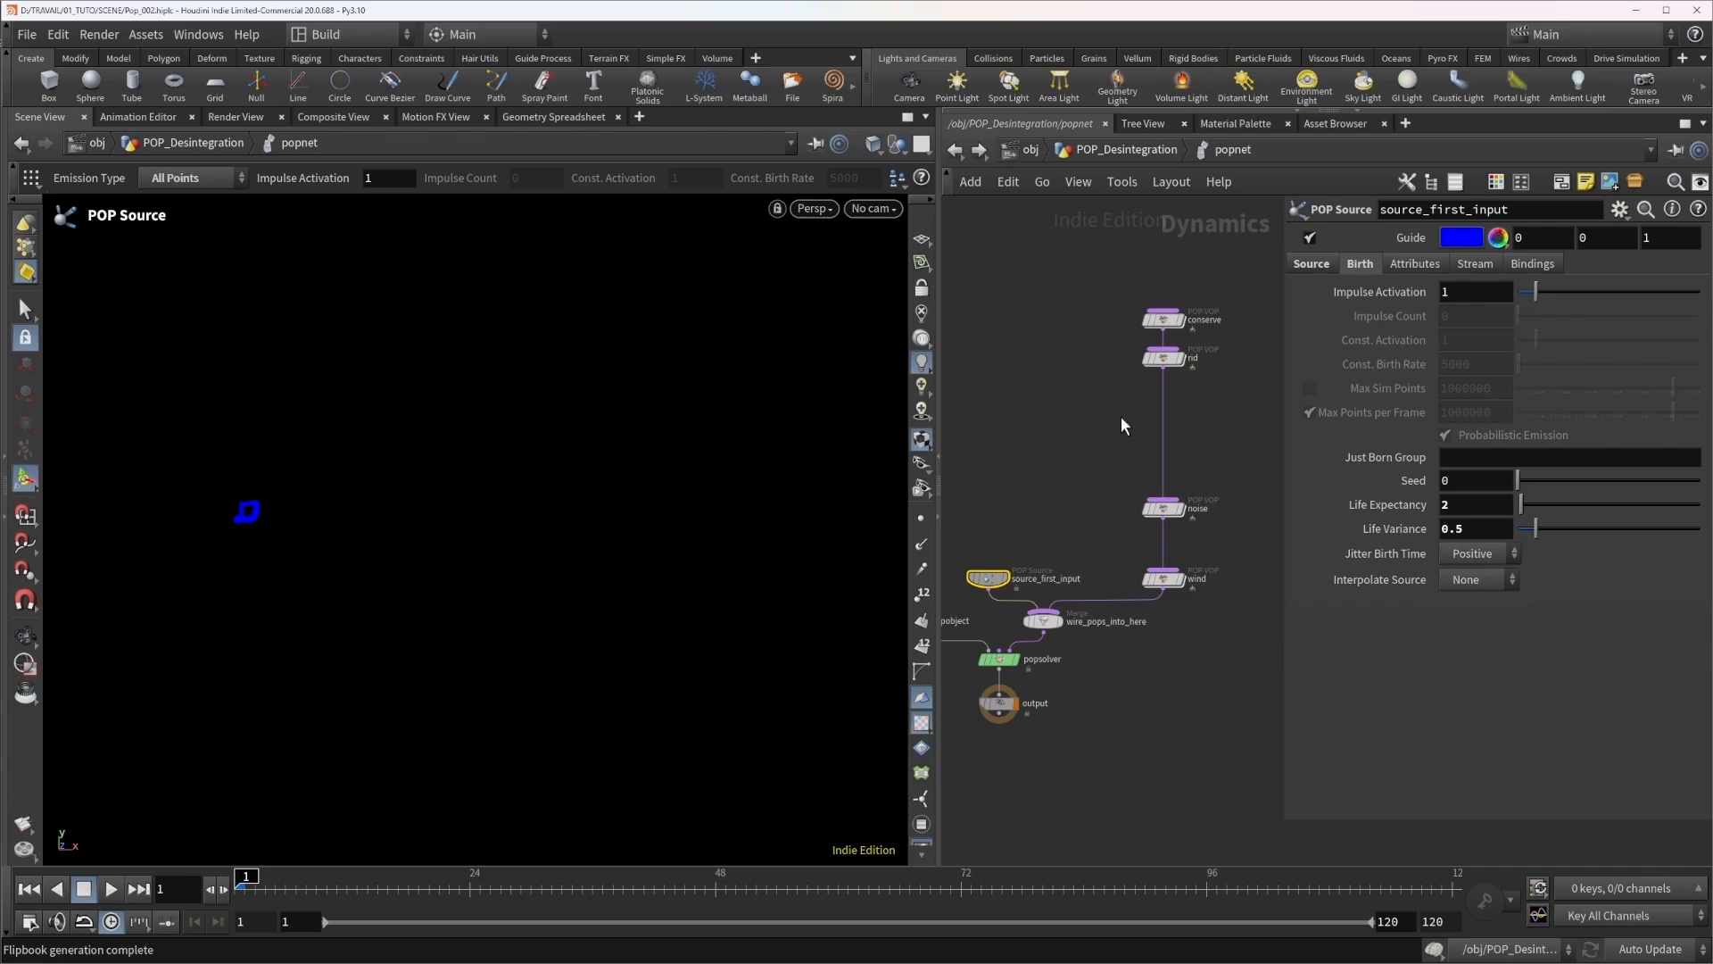
left_click_drag(1180, 323, 1180, 323)
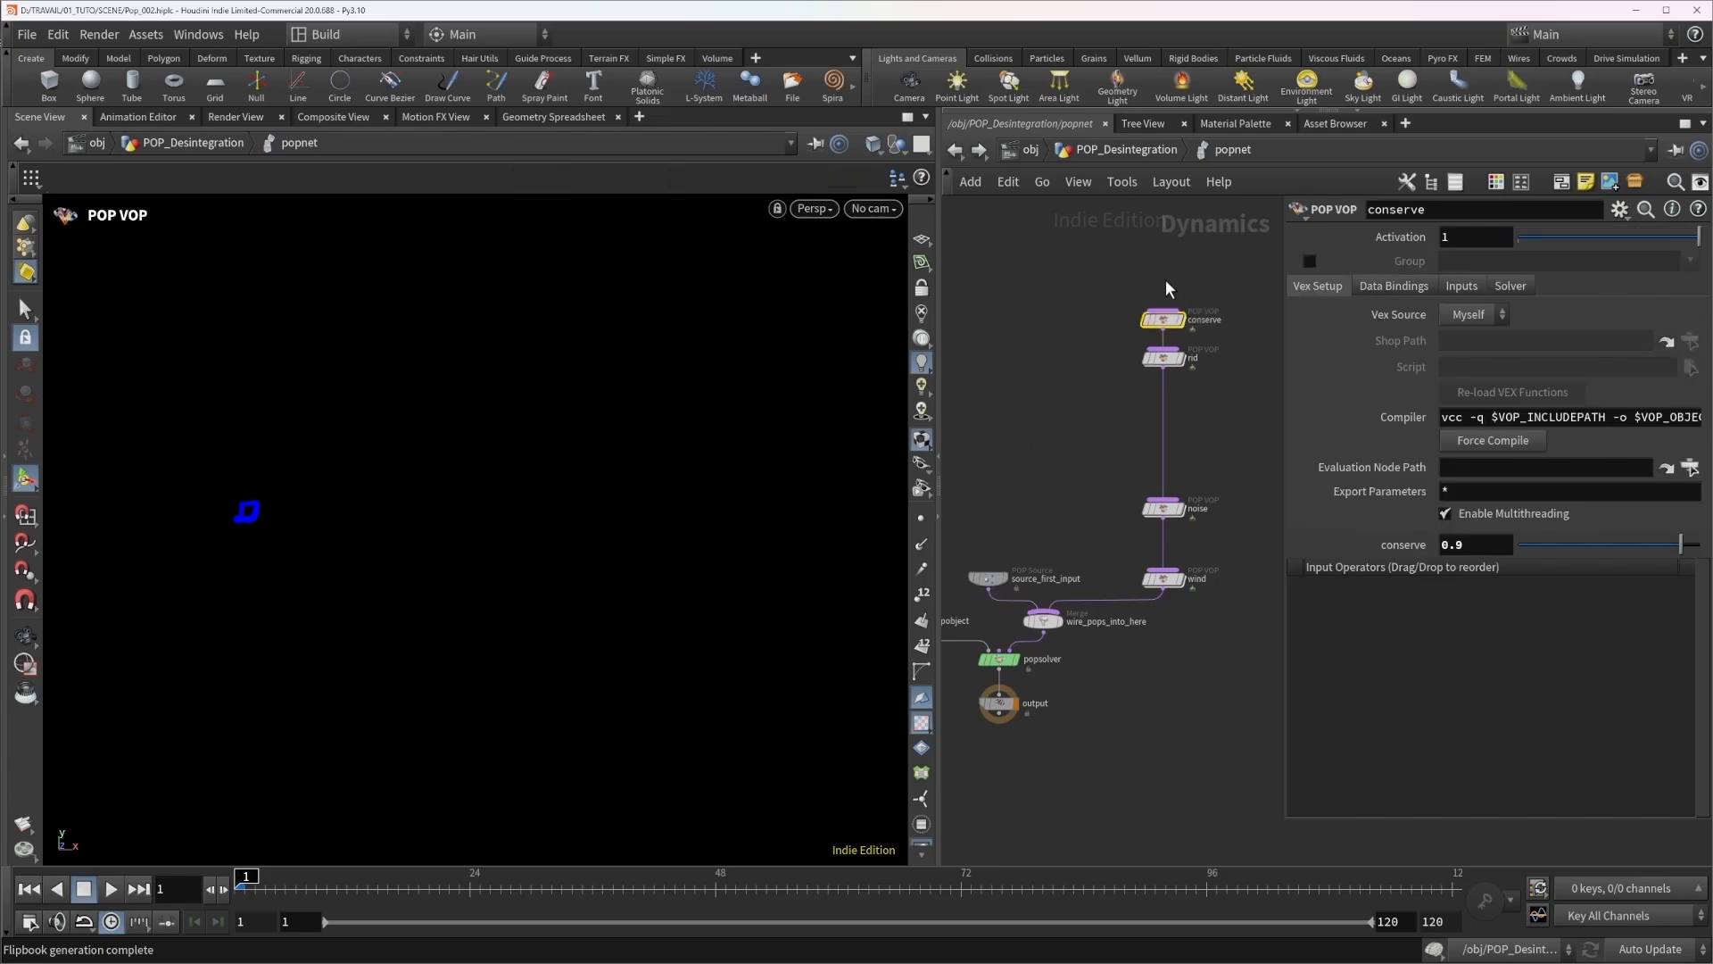
Return to the POP_Desintegration network, select color3, and generate and play a new flipbook of the disintegration.
left_click(1114, 152)
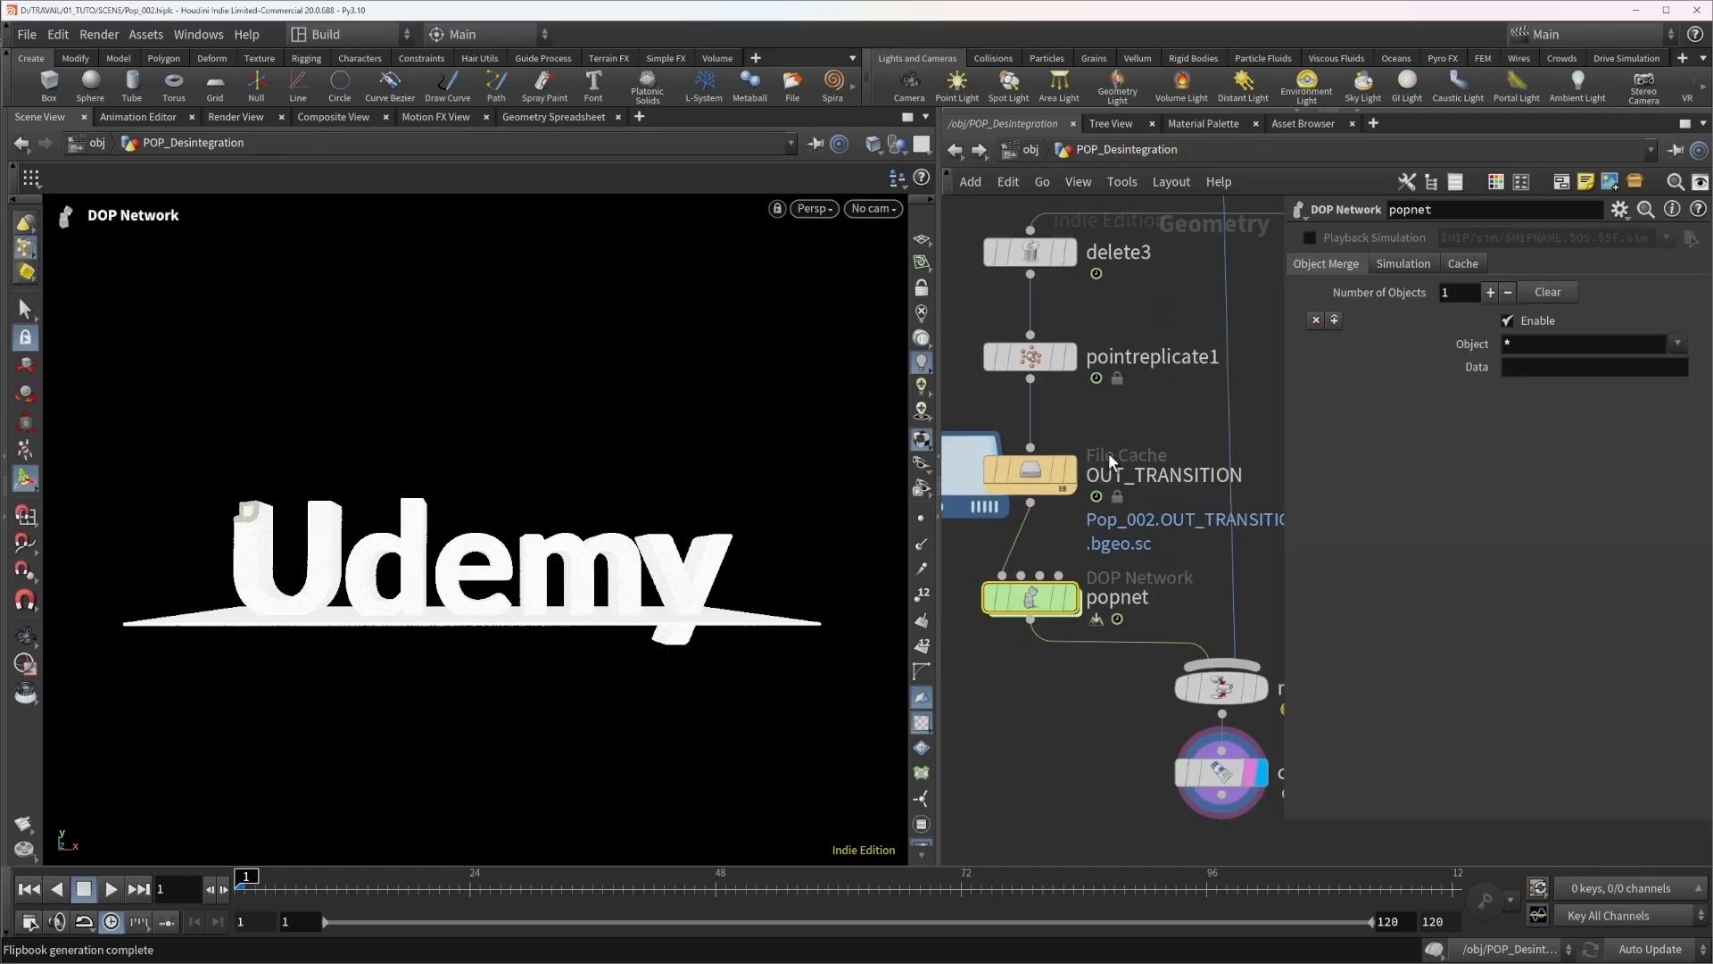
scroll(1123, 759, "down", 5)
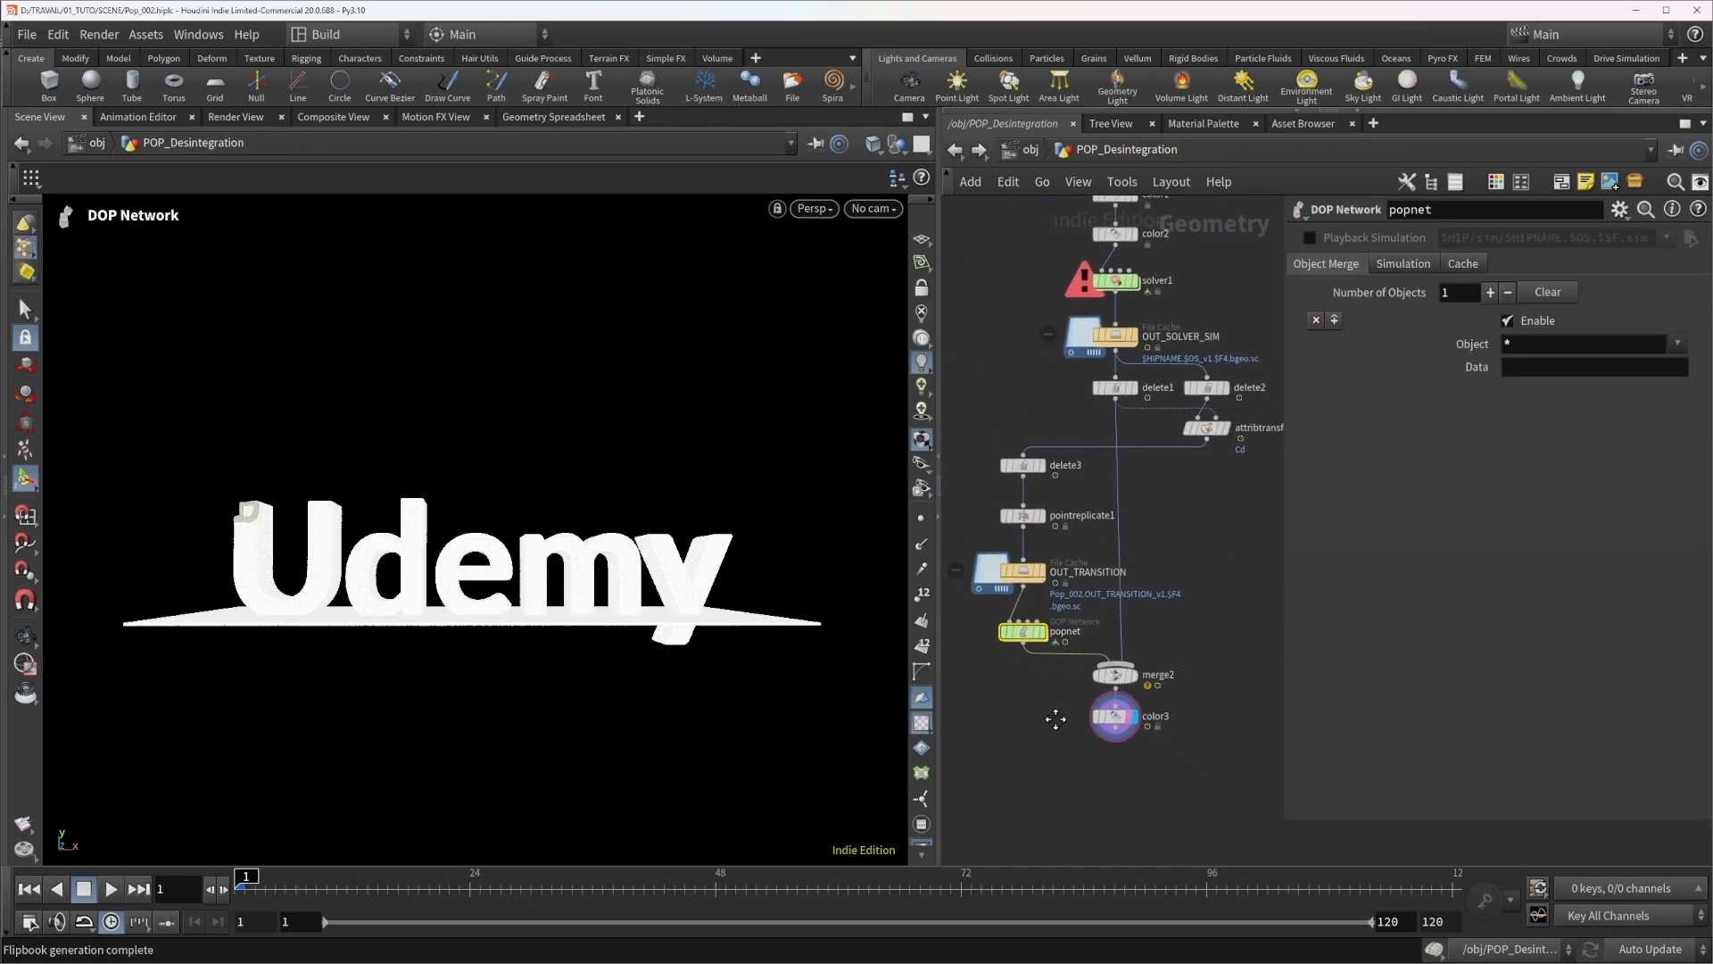
left_click_drag(1030, 711, 1162, 744)
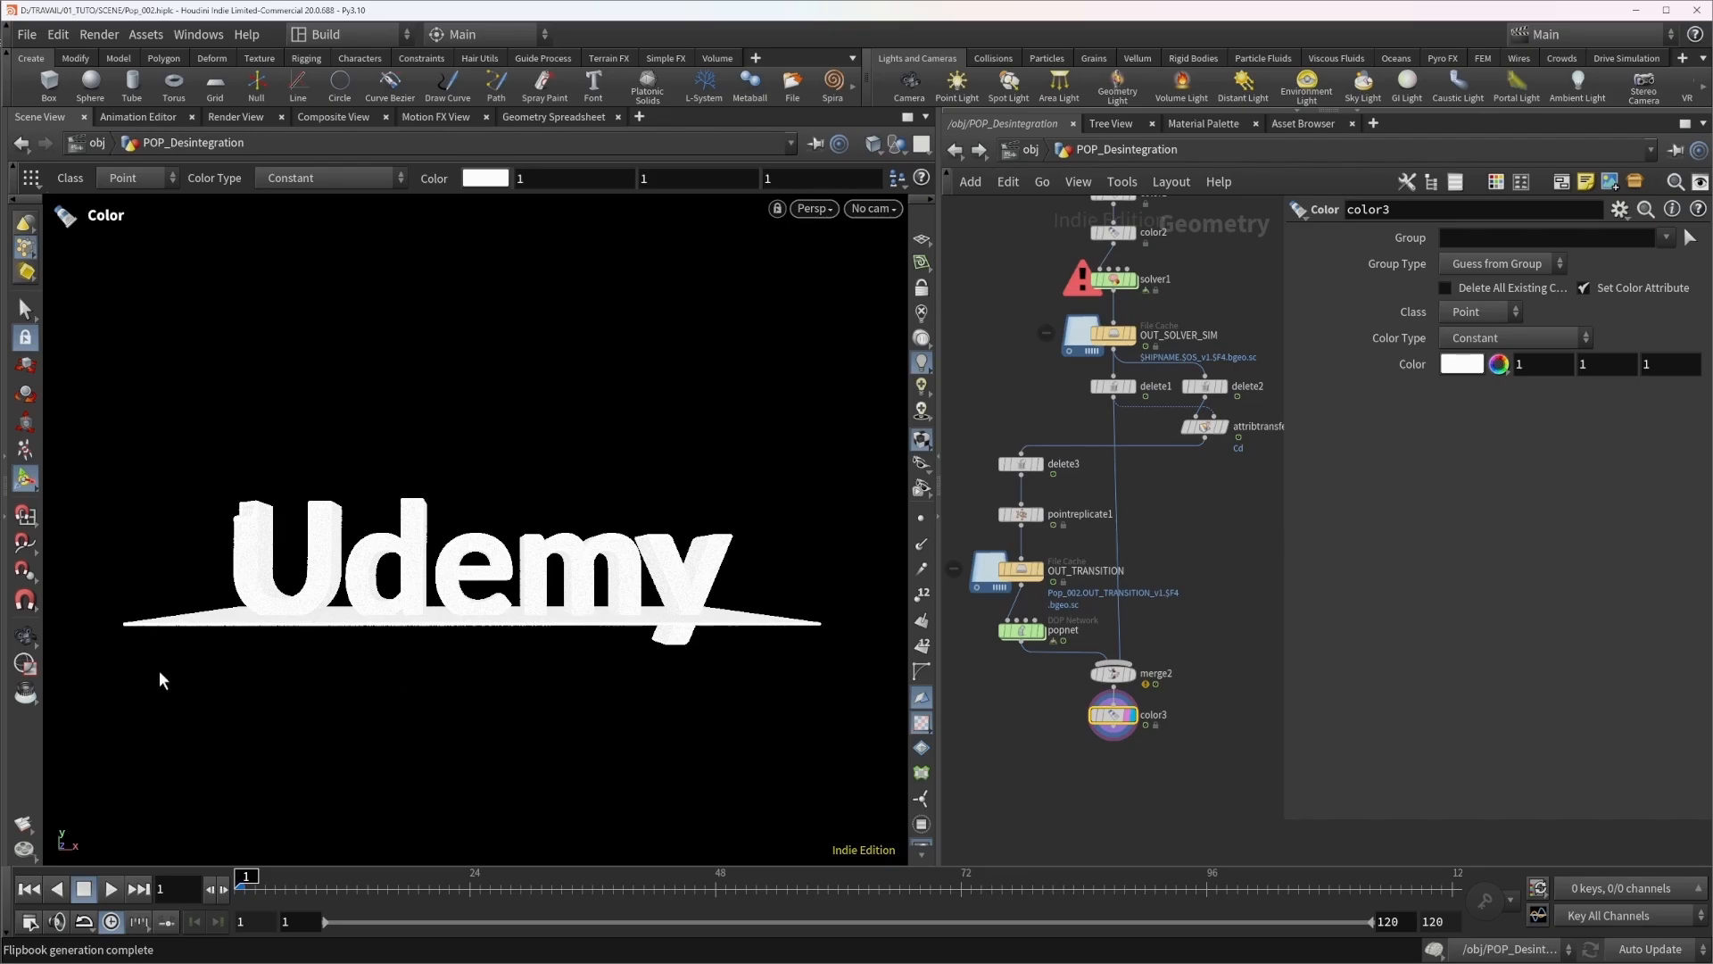
left_click(19, 822)
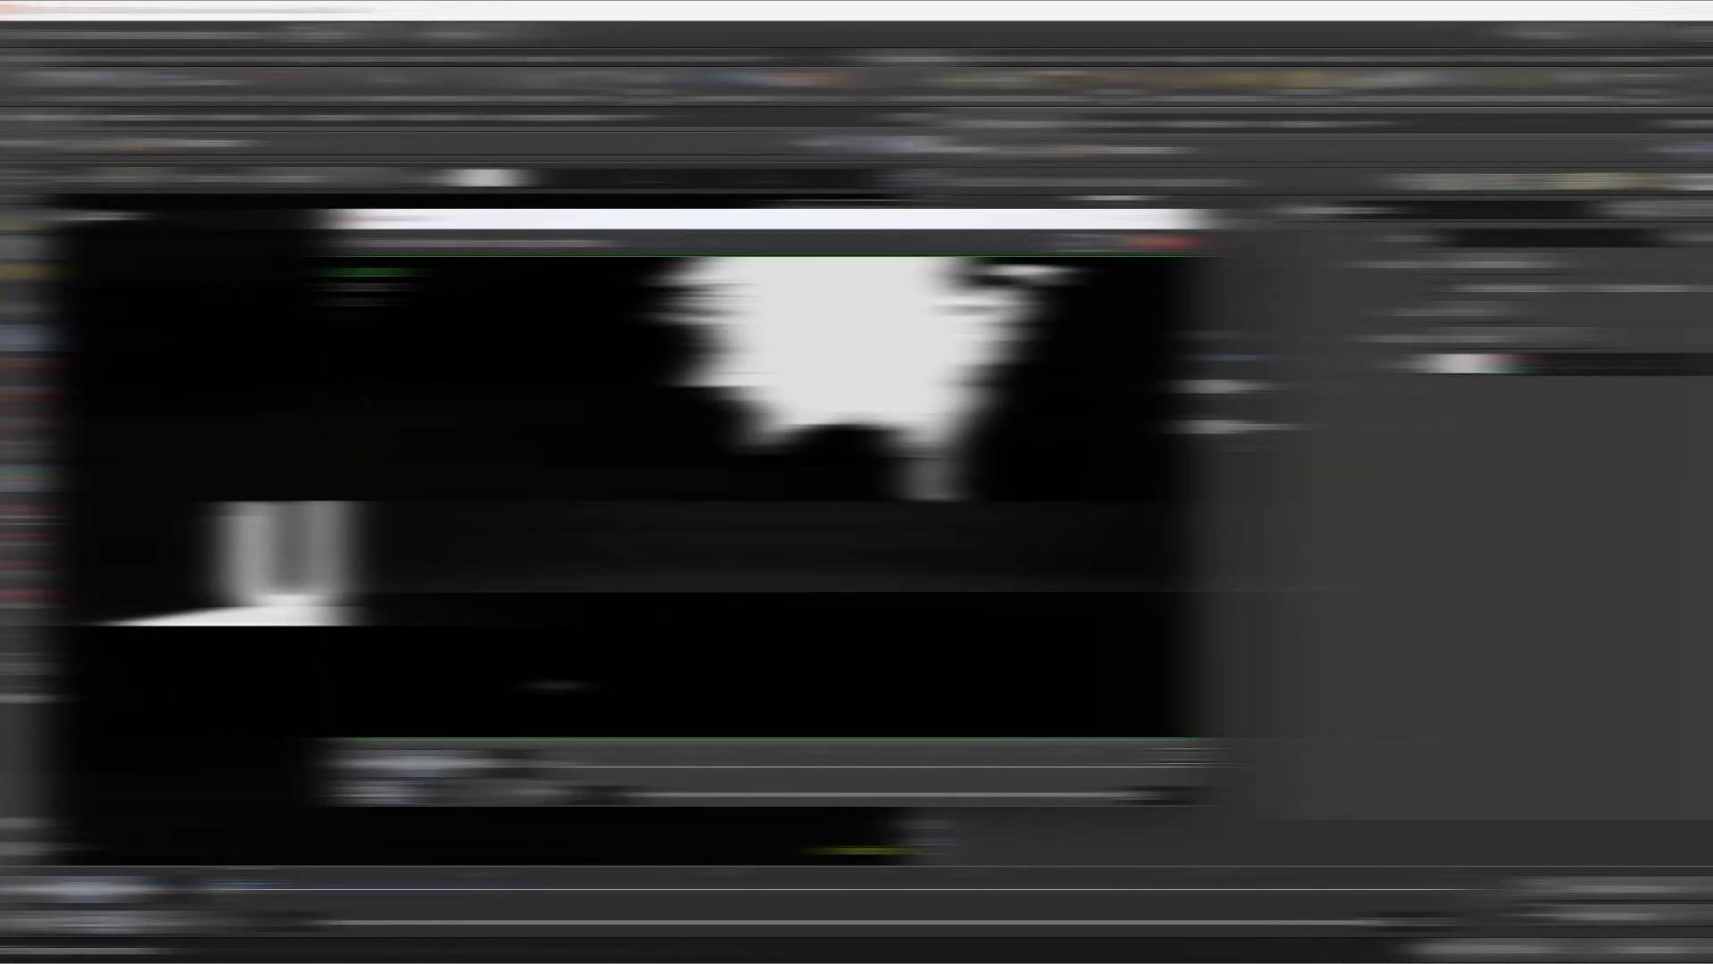
left_click(446, 763)
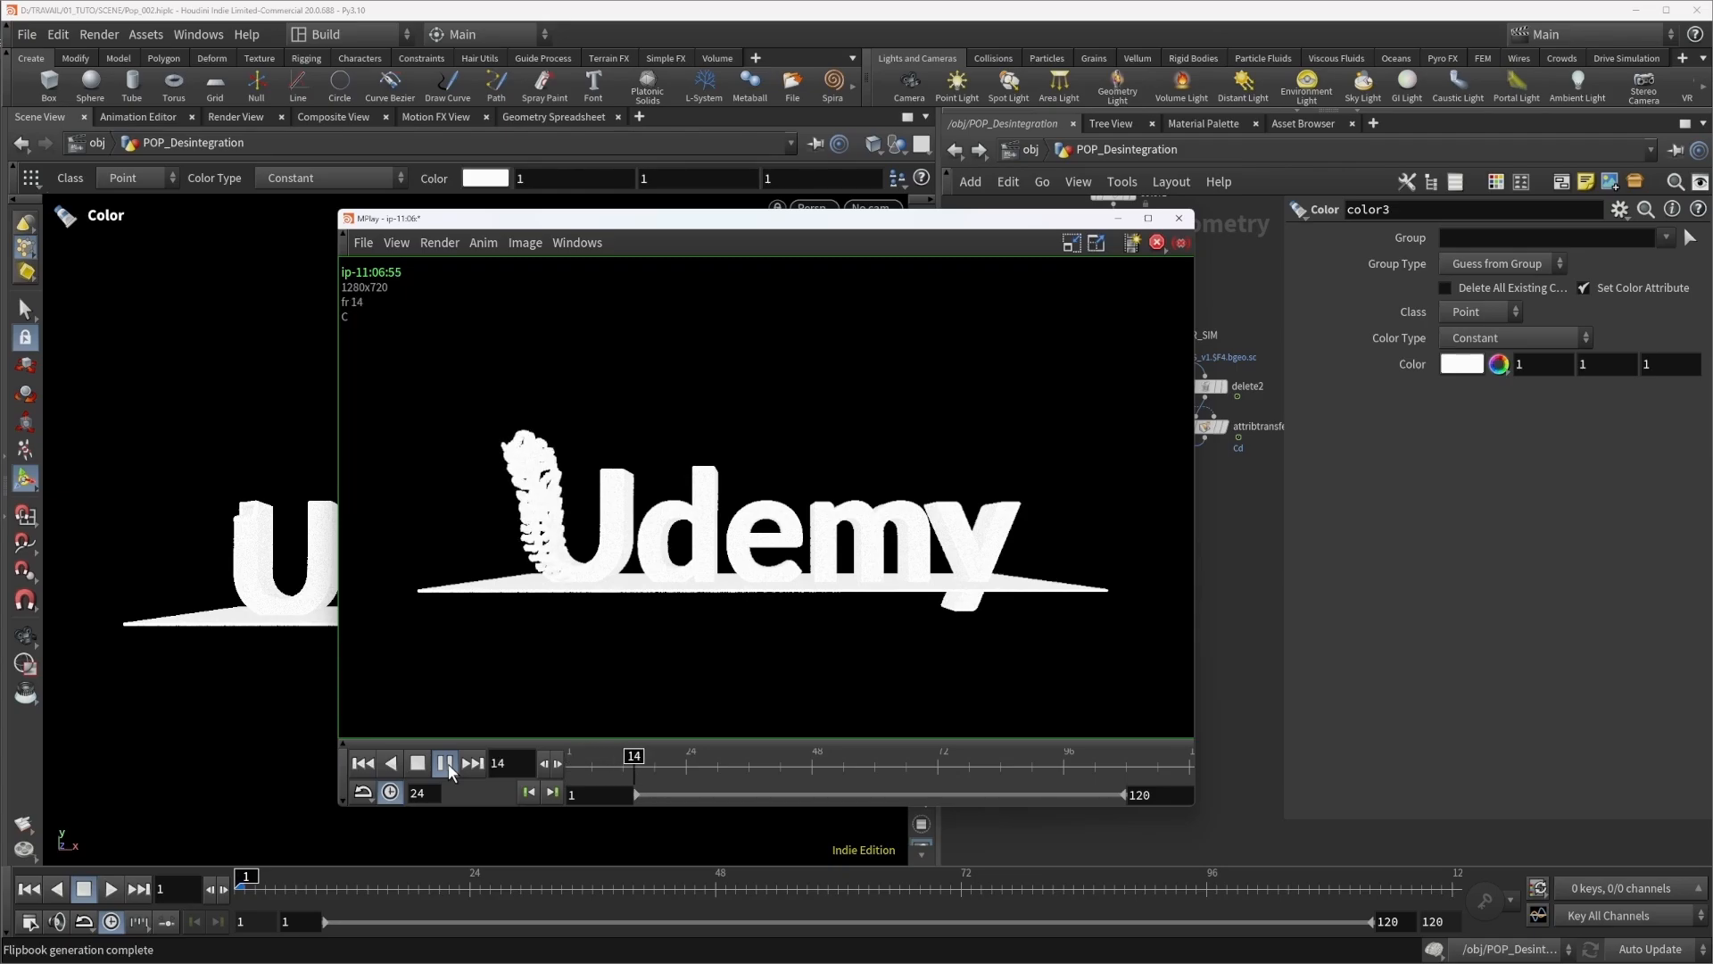